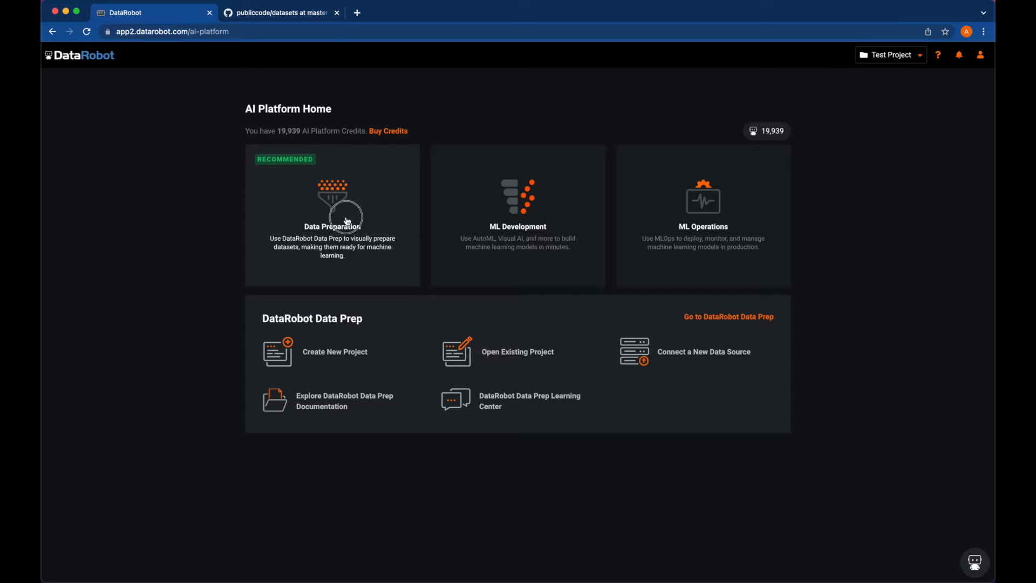
Open the Data Prep workspace from the AI Platform home and go to the dataset Library.
left_click(346, 220)
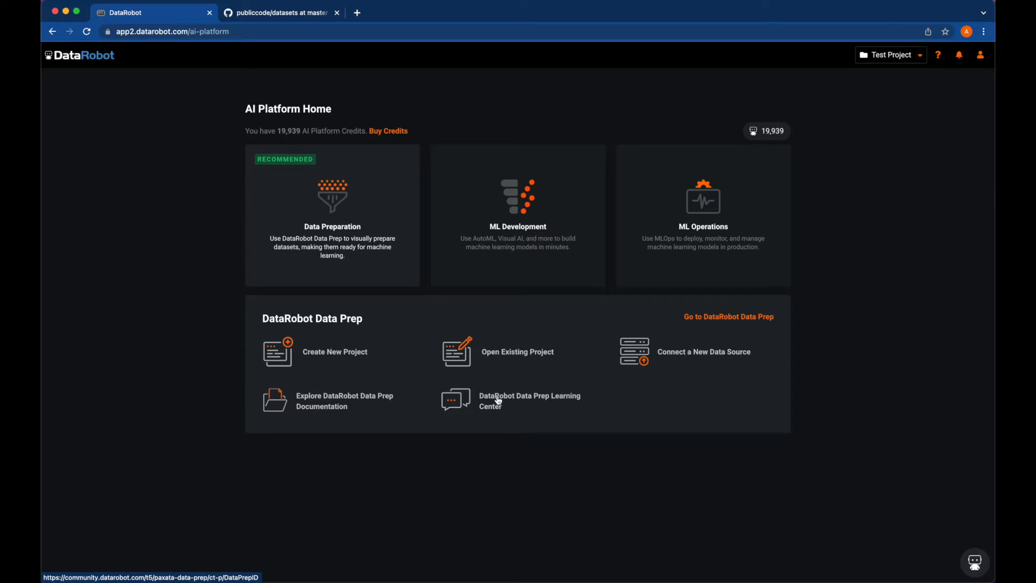
left_click(341, 353)
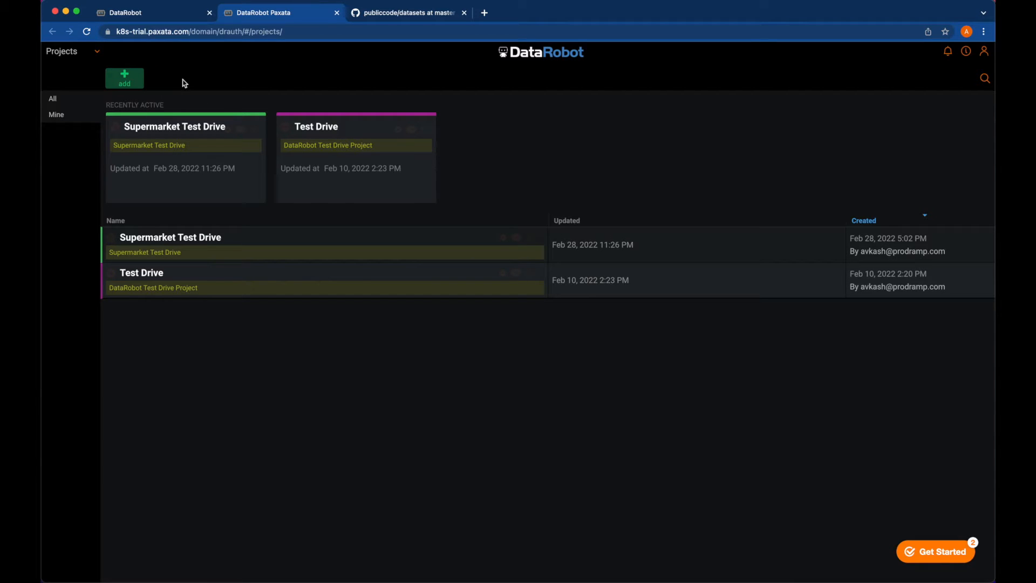
left_click(98, 52)
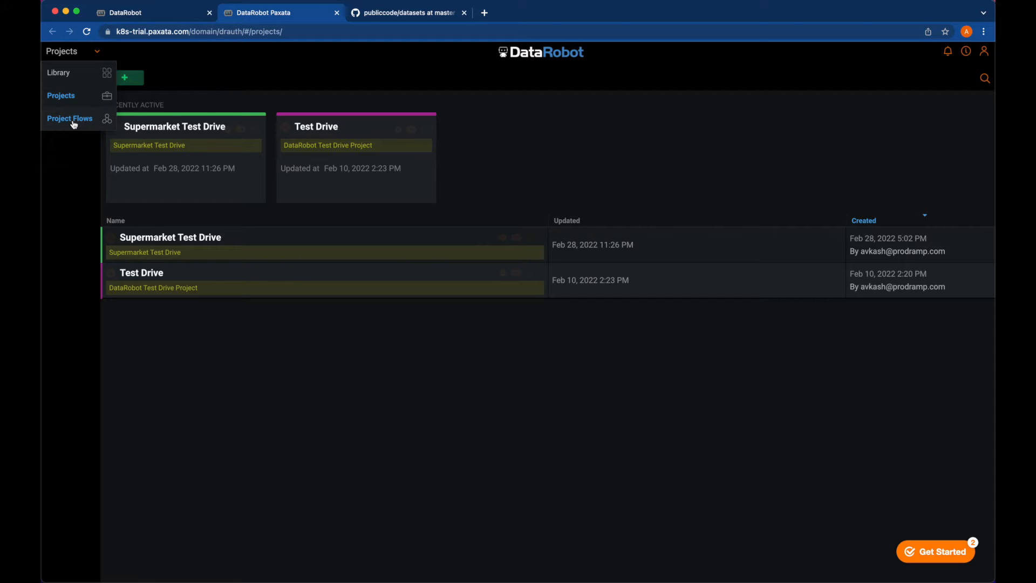
left_click(58, 73)
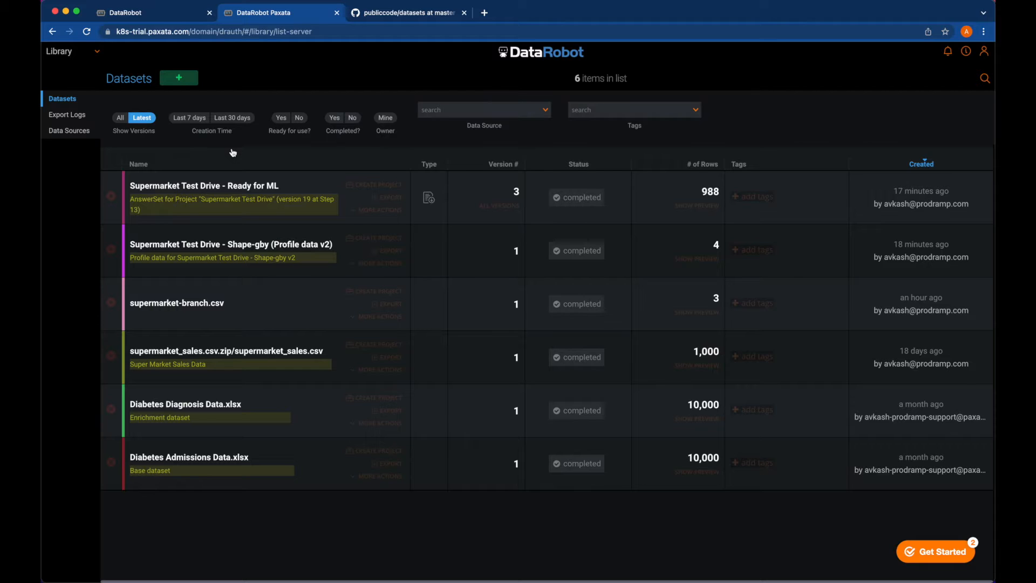
Look at the dataset import and new data source options, and return to the Datasets list.
left_click(178, 78)
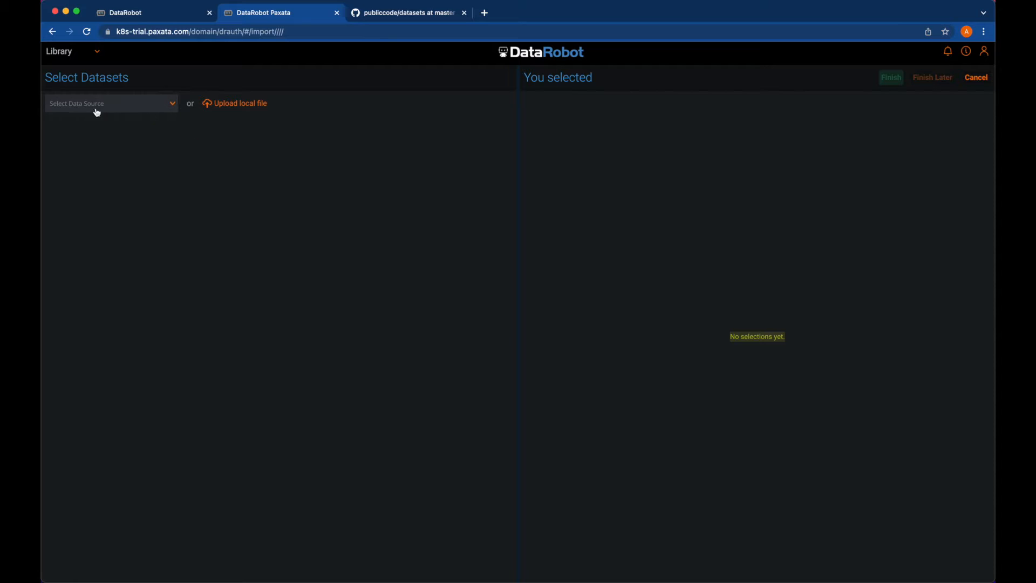
left_click(168, 102)
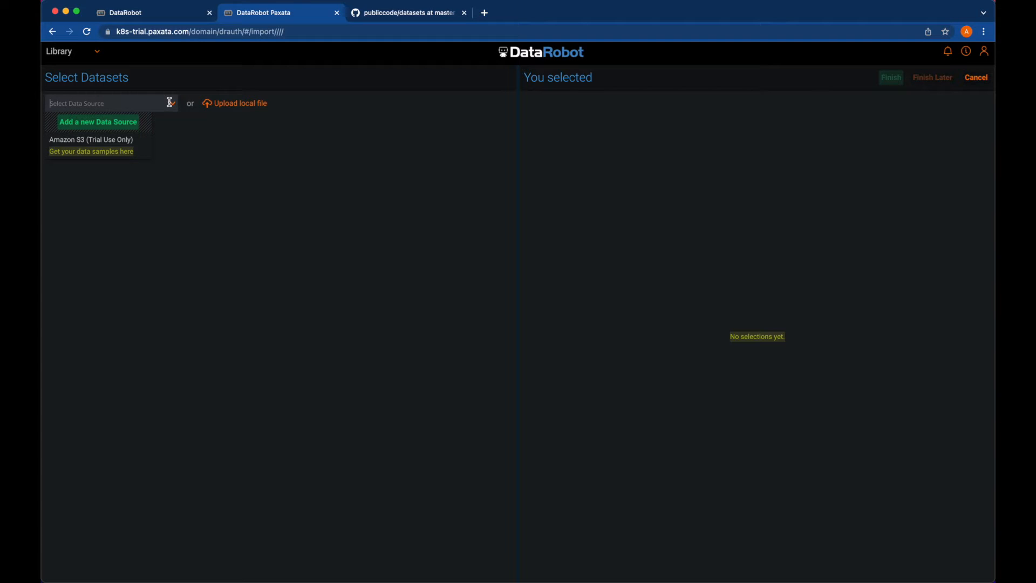
left_click(116, 122)
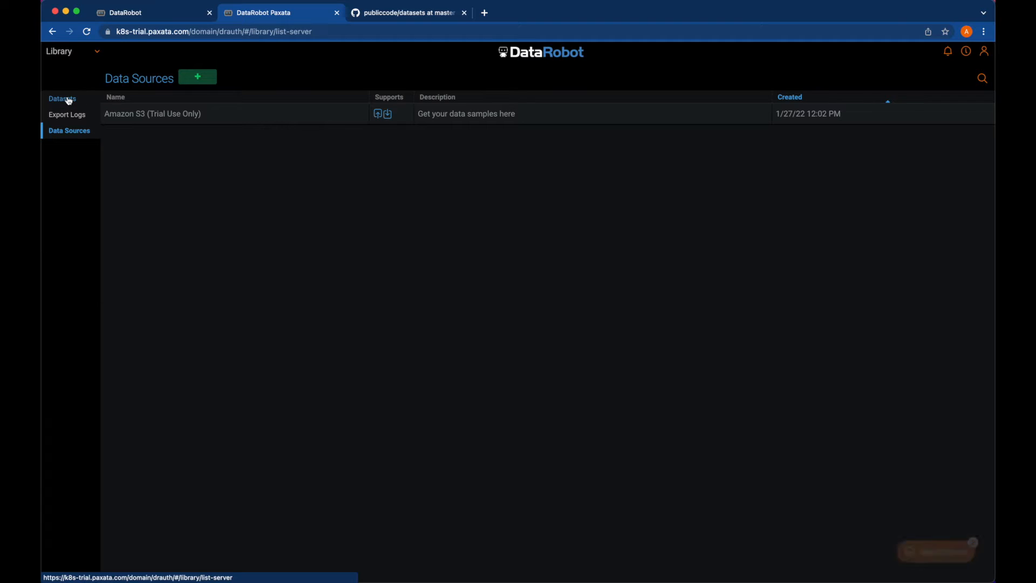
left_click(69, 101)
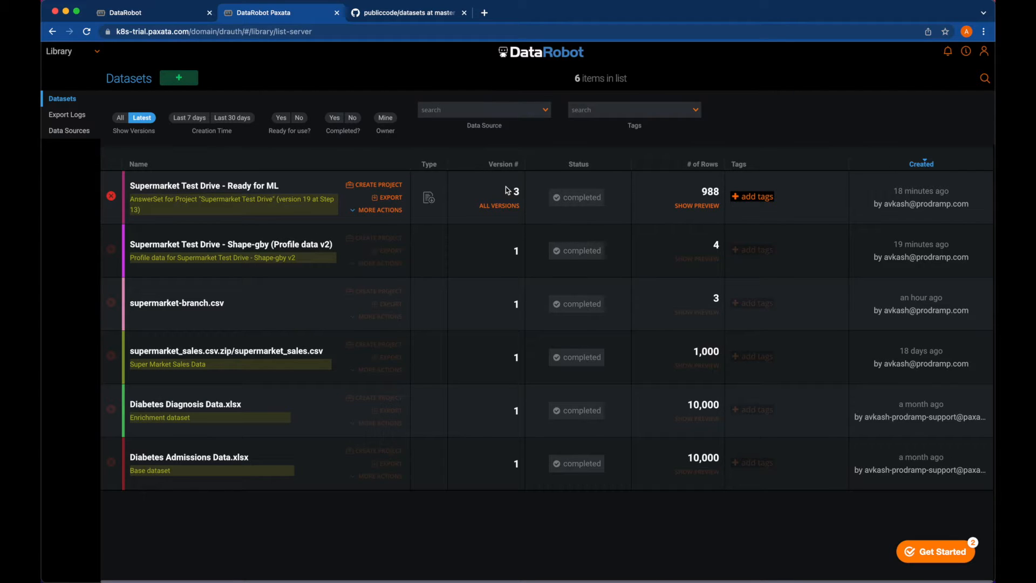
Review all versions of the Supermarket Test Drive - Ready for ML dataset, sort them by name, and return to all datasets.
left_click(500, 207)
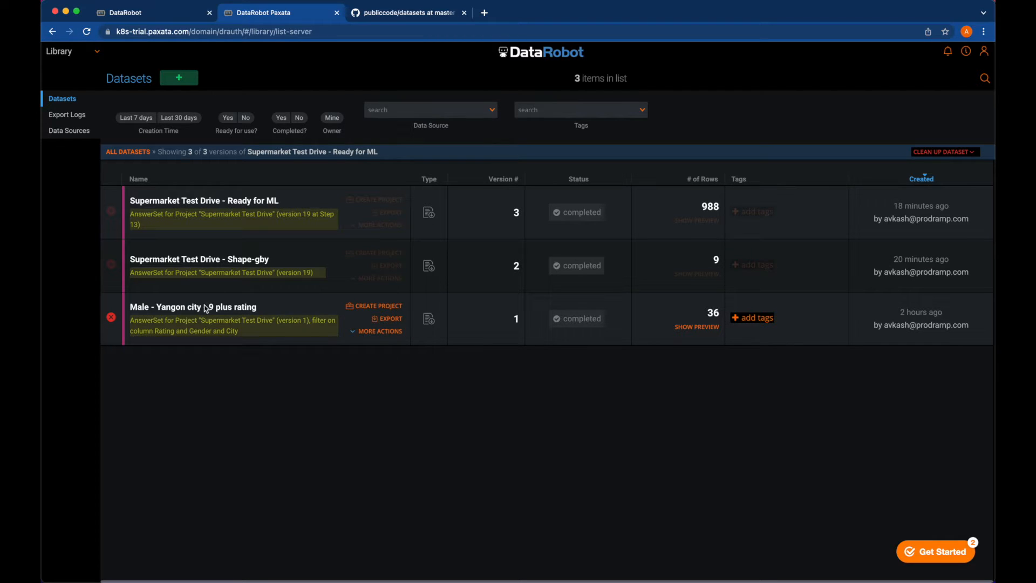
left_click(348, 279)
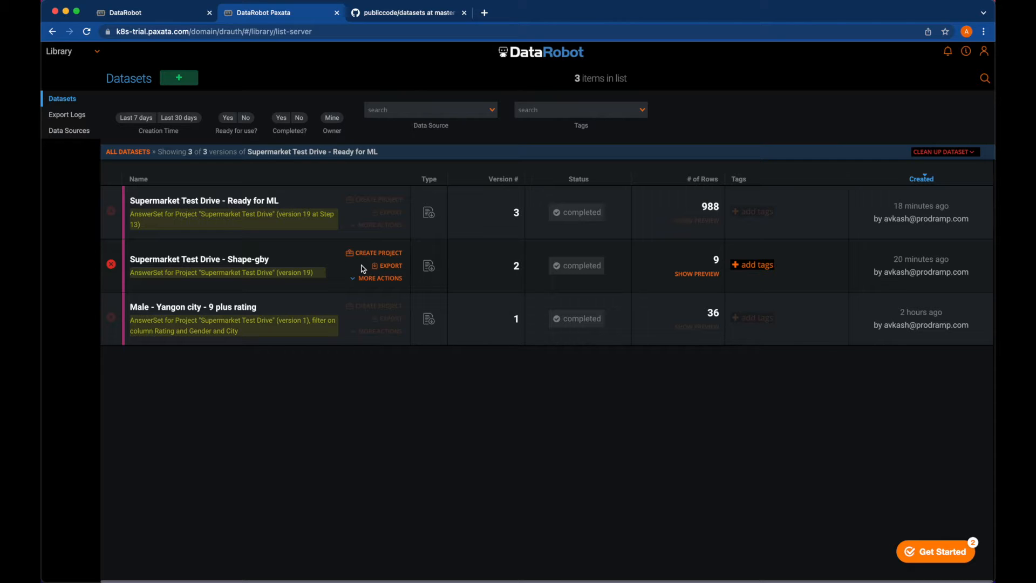
left_click(392, 266)
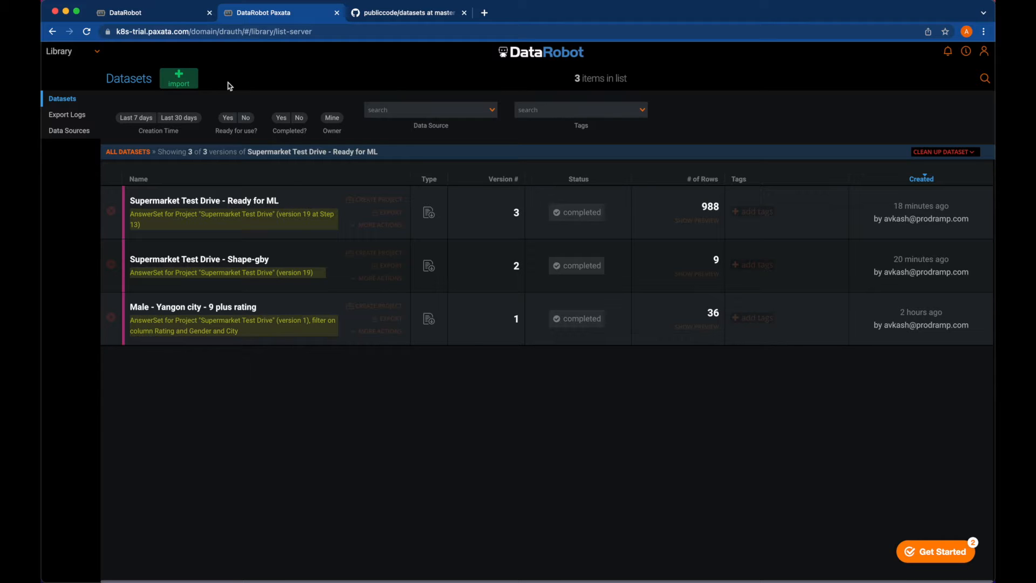
left_click(944, 151)
left_click_drag(159, 152, 383, 156)
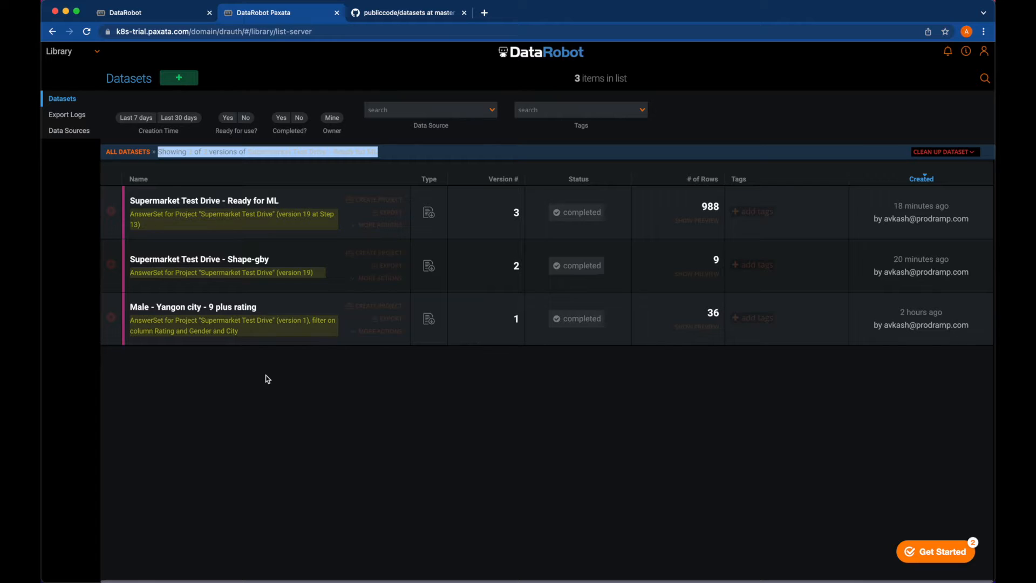
left_click(313, 178)
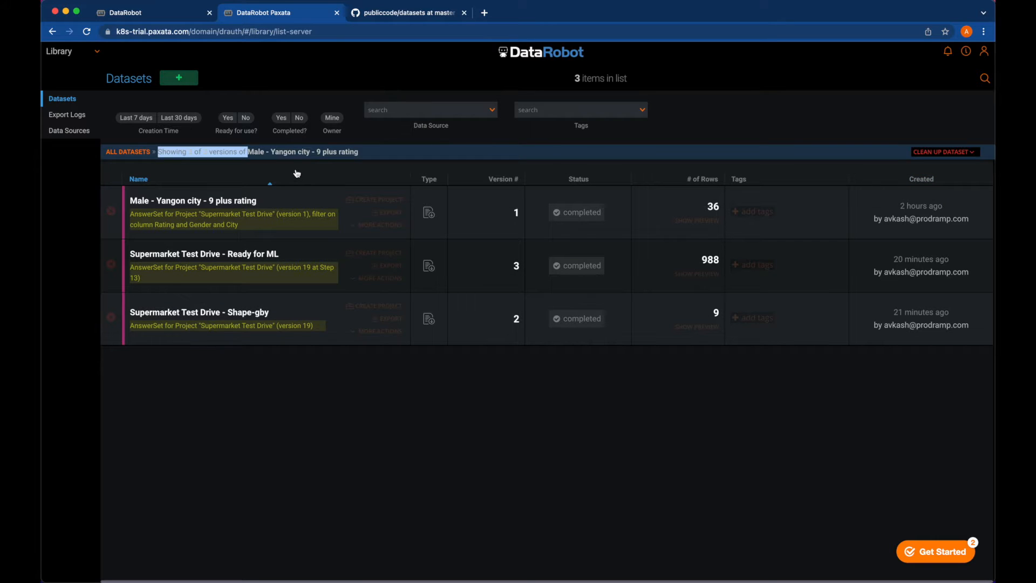
left_click(381, 152)
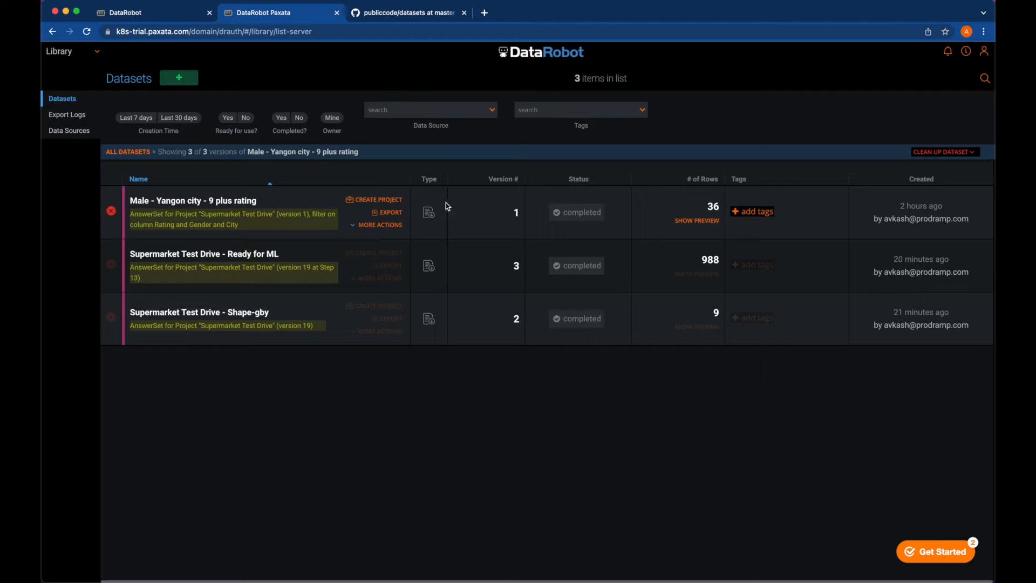
left_click(132, 152)
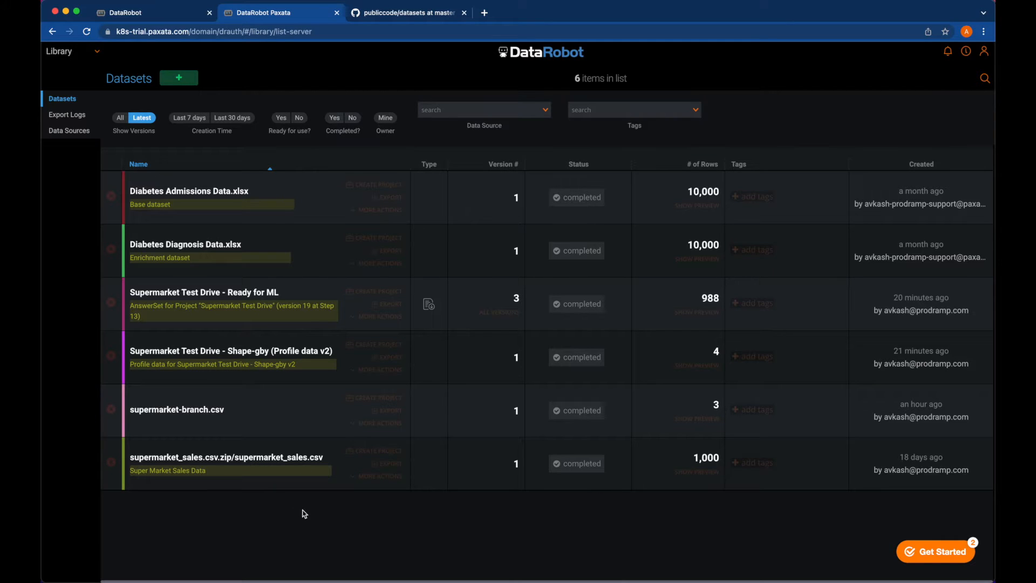
left_click(97, 53)
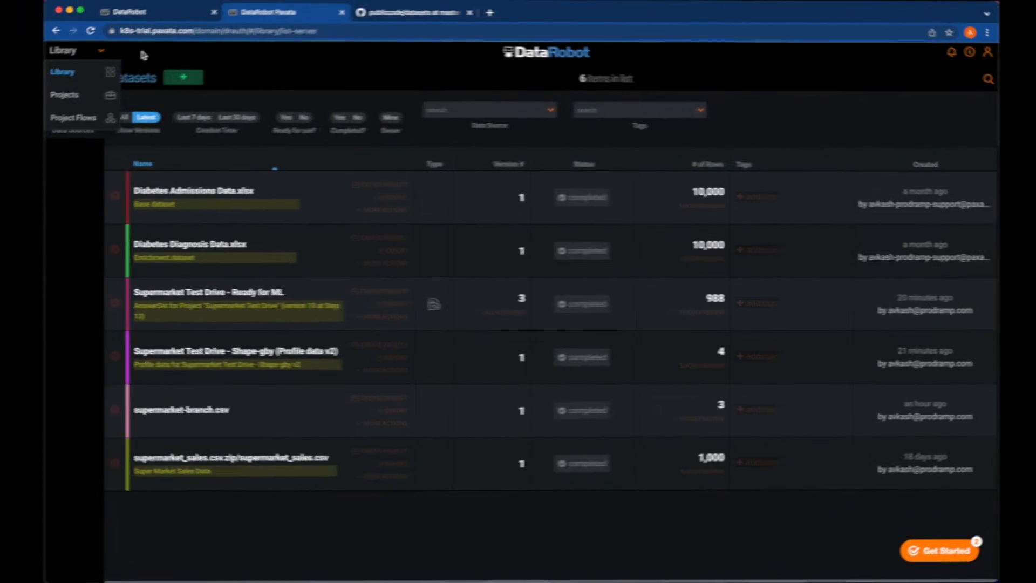
left_click(173, 16)
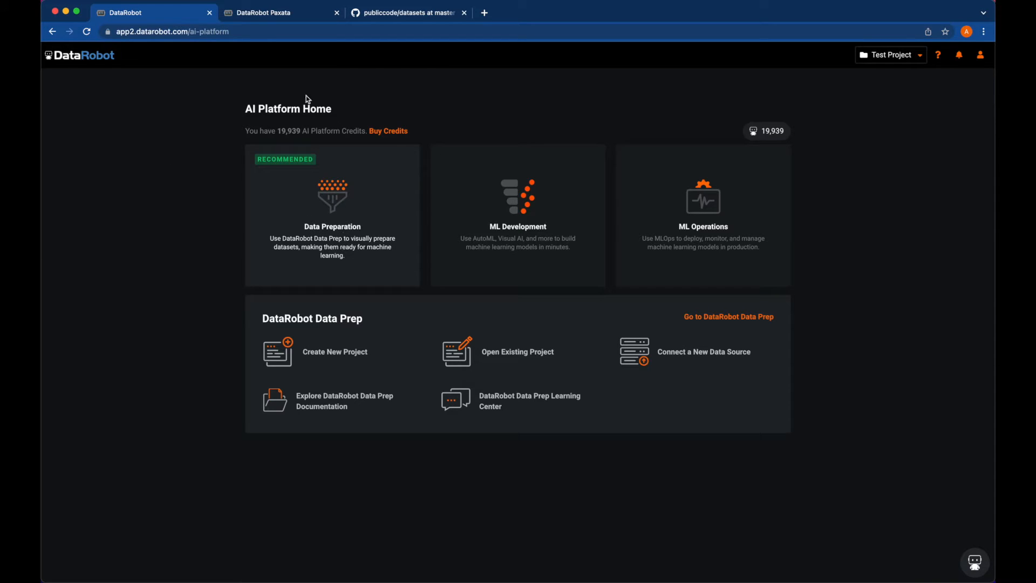
left_click(268, 13)
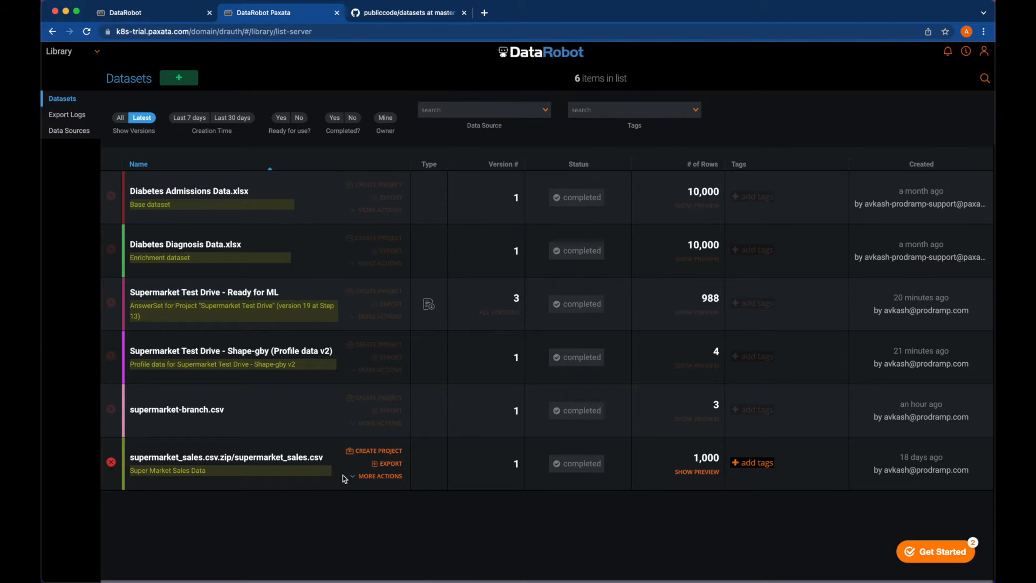
Create a project from supermarket_sales.csv named "EDA Supermarket Data" with the description "This is EDA for Supermarket Data".
left_click(376, 452)
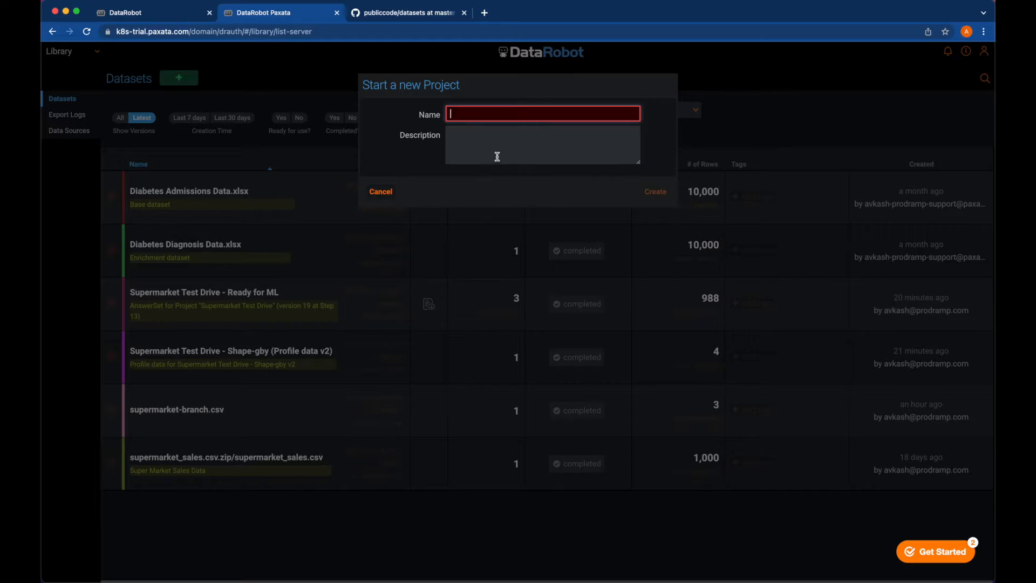
left_click(478, 114)
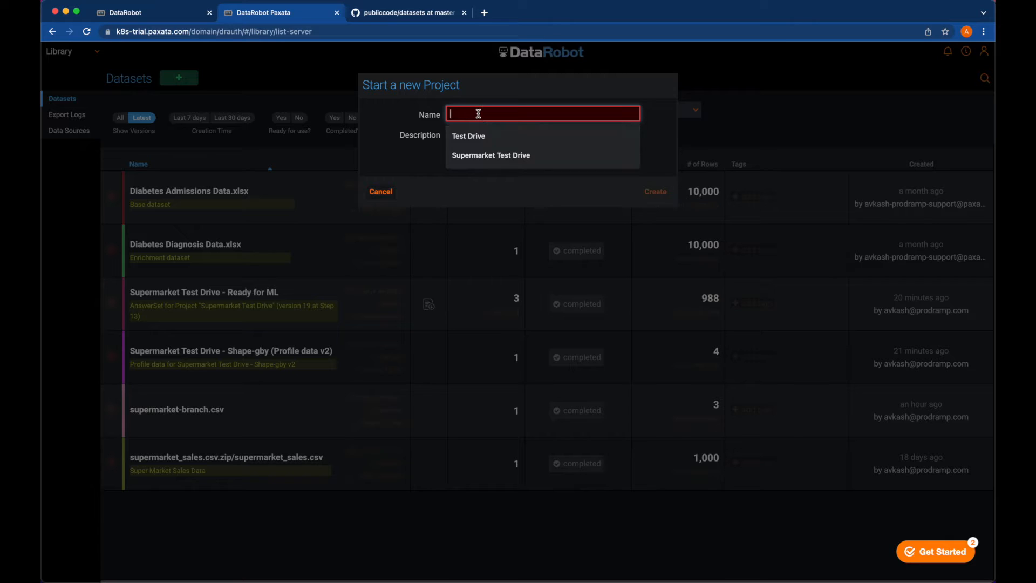
type("EDA")
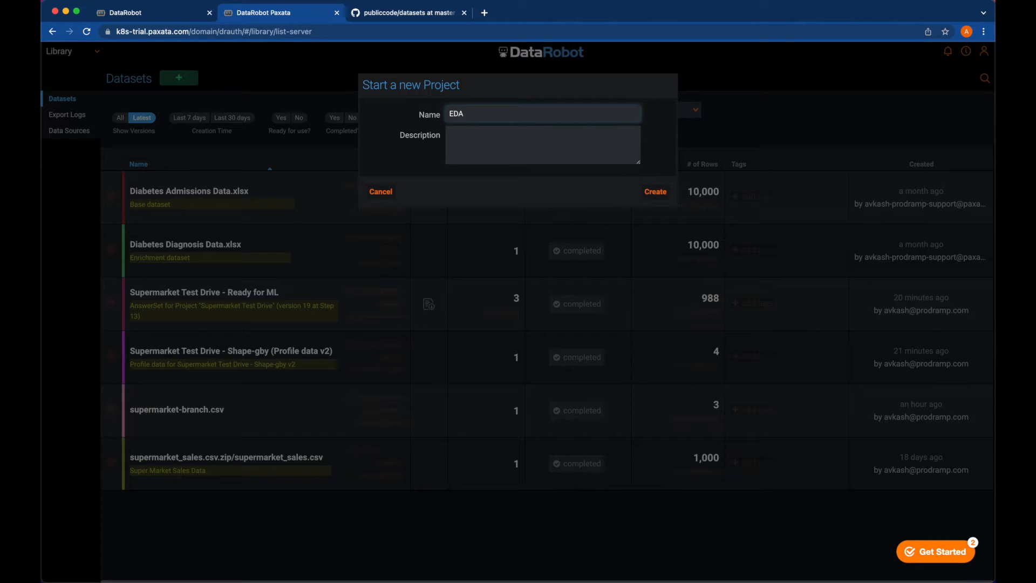
type(" Supermarket Data")
key("Tab")
type("This is EDA for Supermarket Data")
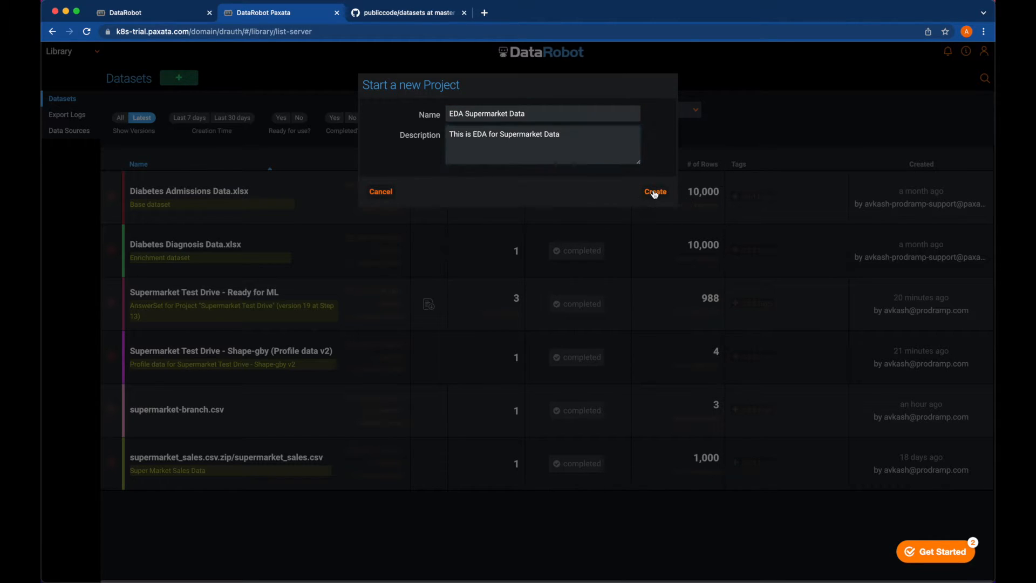
left_click(654, 192)
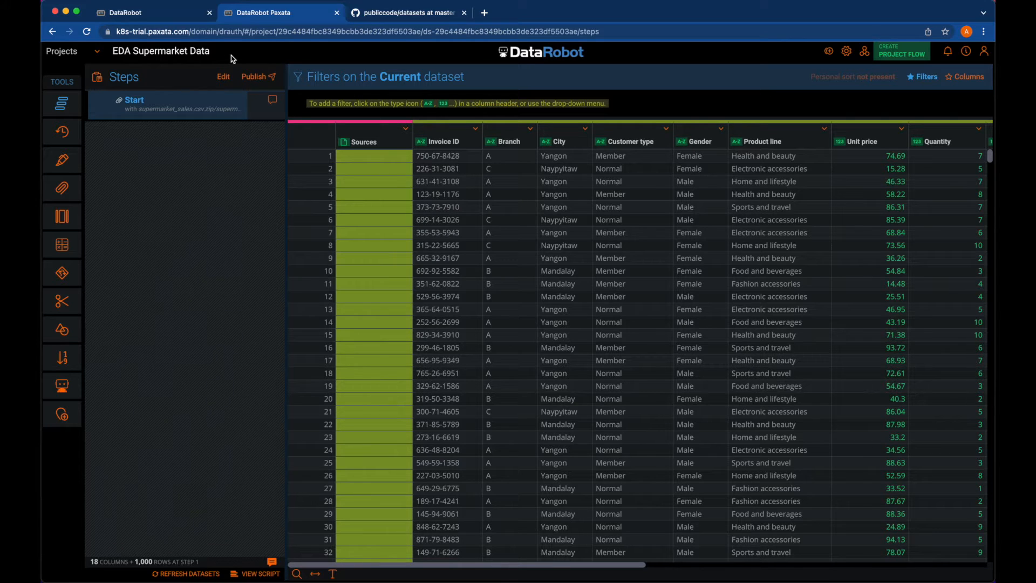
Hide the project's Steps list and examine all columns of the supermarket dataset, from Invoice ID through gross income.
left_click(96, 52)
left_click(58, 107)
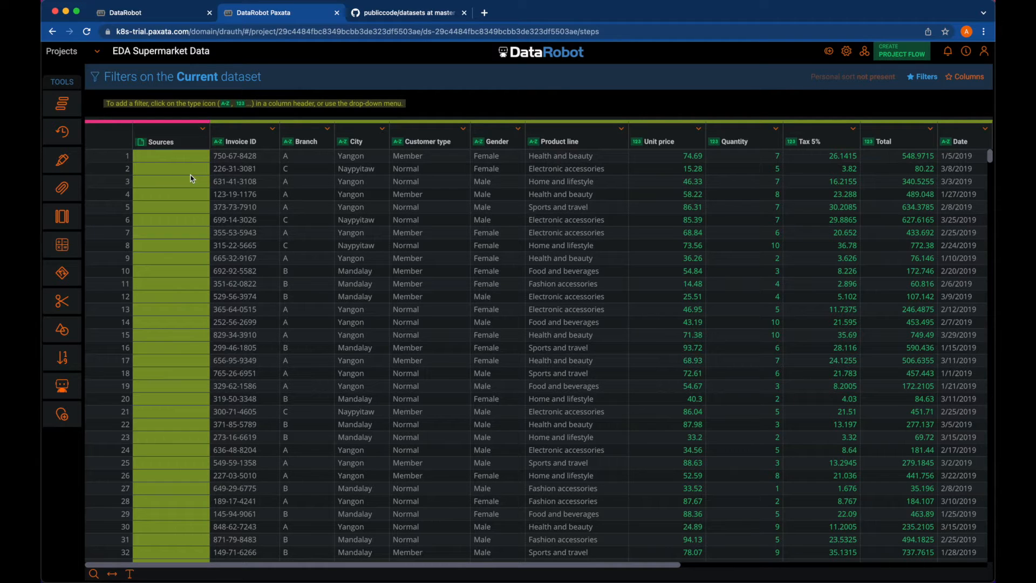
scroll(637, 219, "right", 10)
scroll(638, 219, "right", 3)
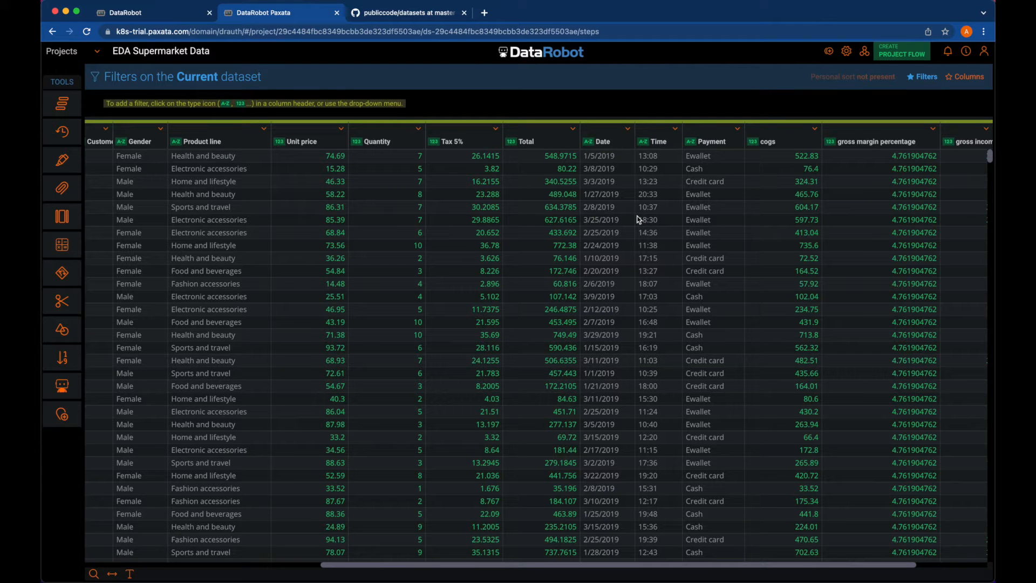
scroll(638, 220, "right", 5)
scroll(638, 219, "left", 15)
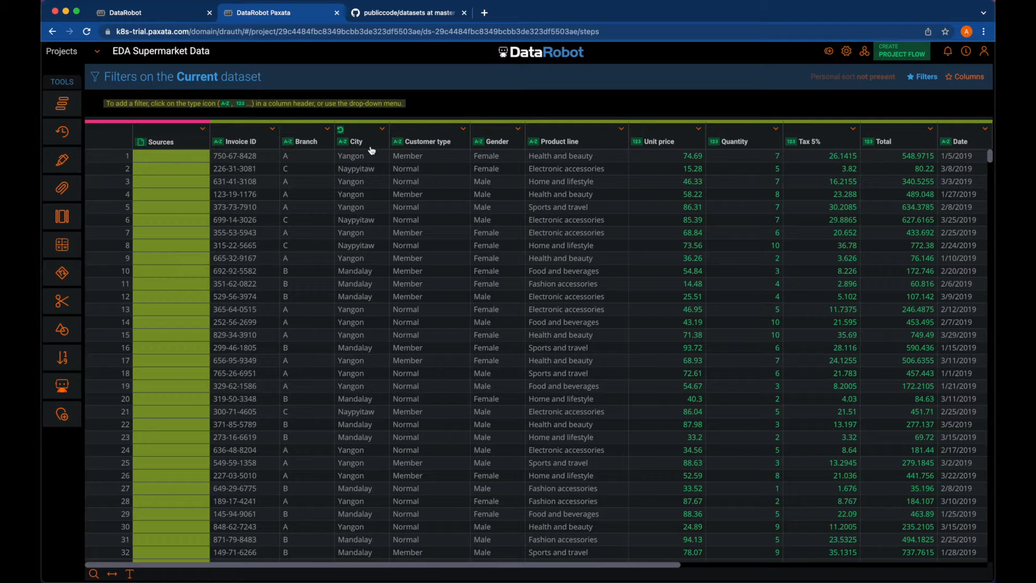
scroll(537, 158, "right", 5)
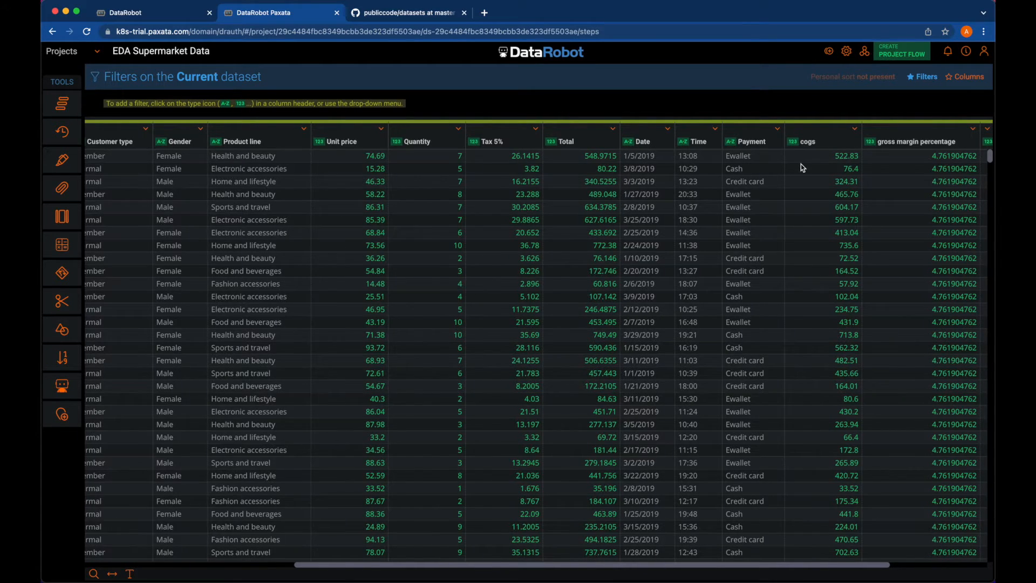
scroll(565, 262, "right", 3)
scroll(565, 262, "left", 10)
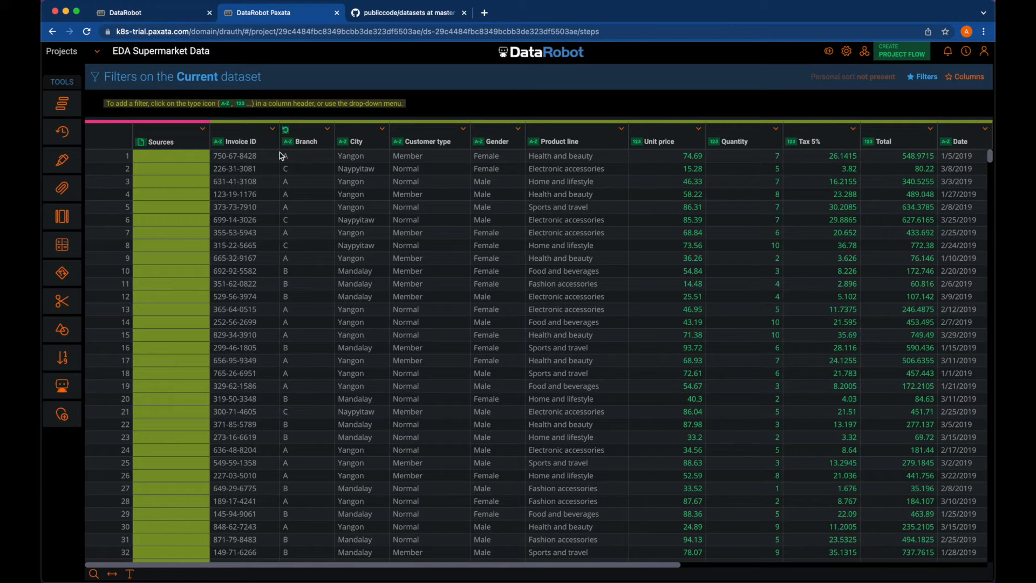
Sort the supermarket dataset by Branch in ascending order.
left_click(272, 131)
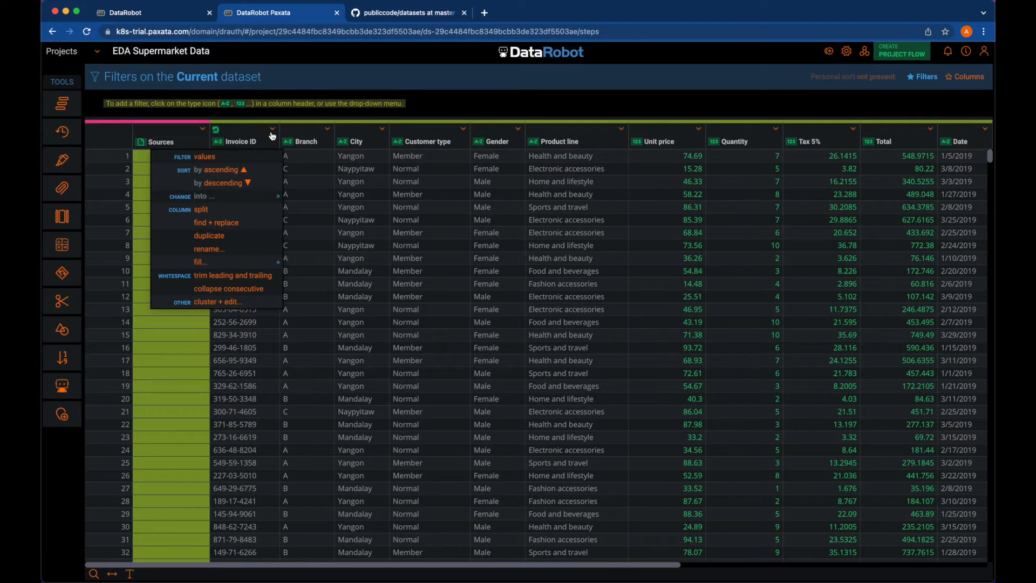
left_click(327, 131)
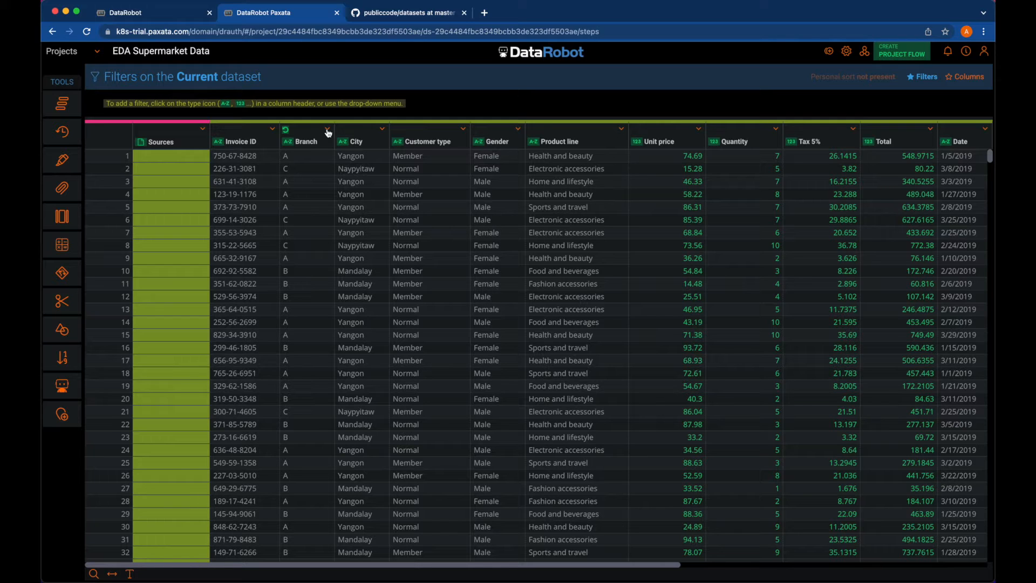
left_click(327, 130)
left_click(328, 130)
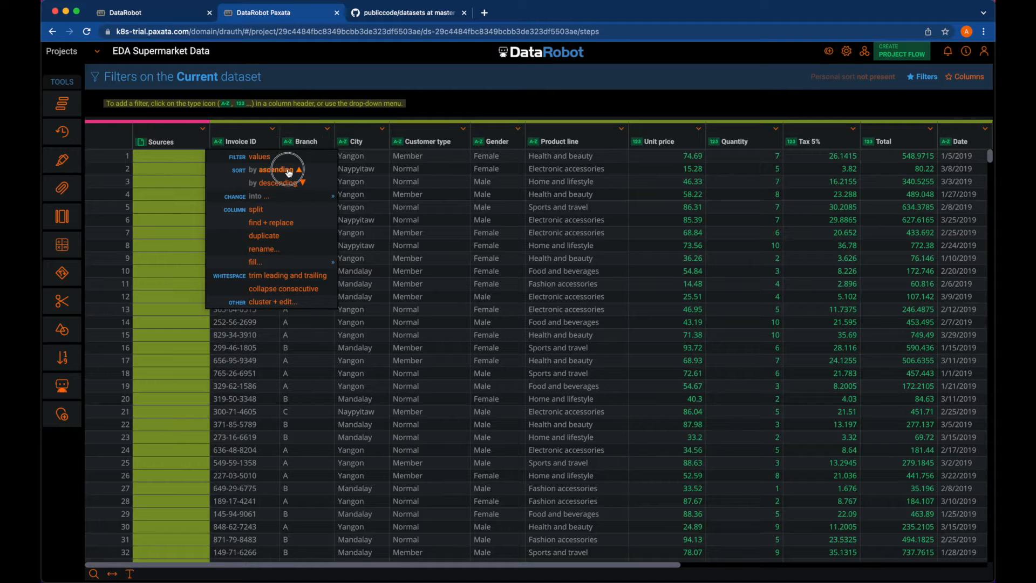
left_click(292, 170)
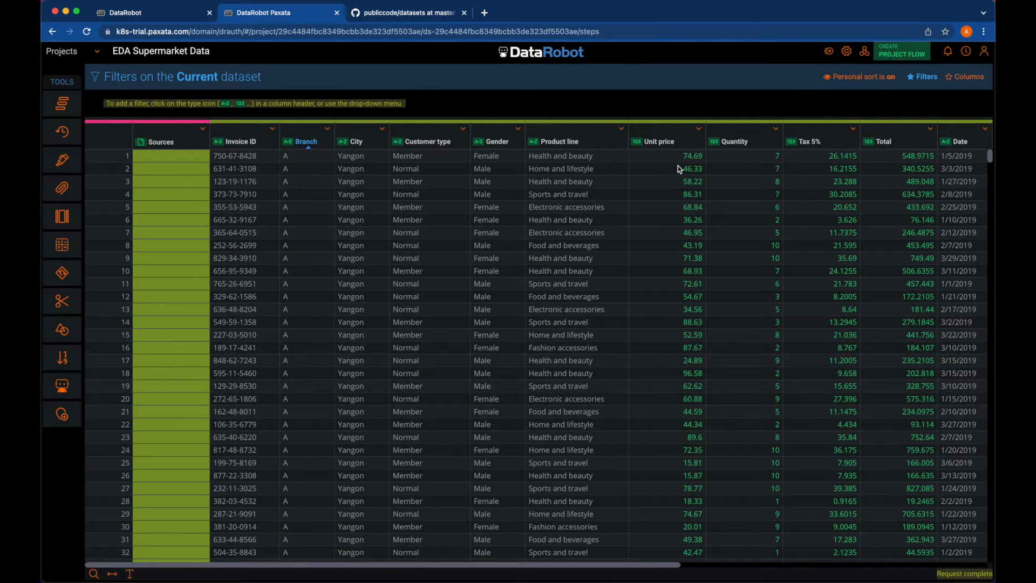
Sort the supermarket dataset by Unit price in descending order.
left_click(700, 129)
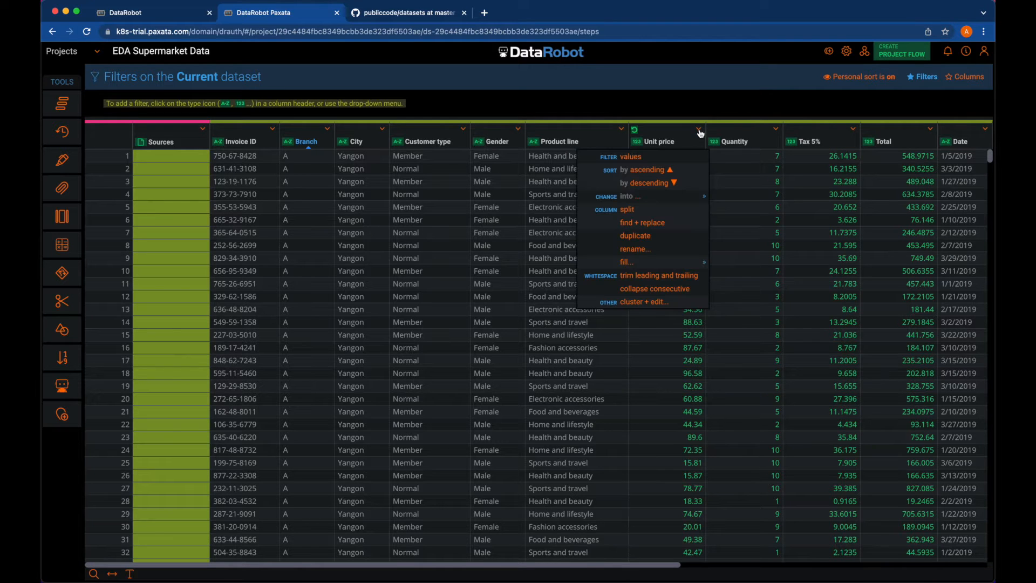
left_click(655, 182)
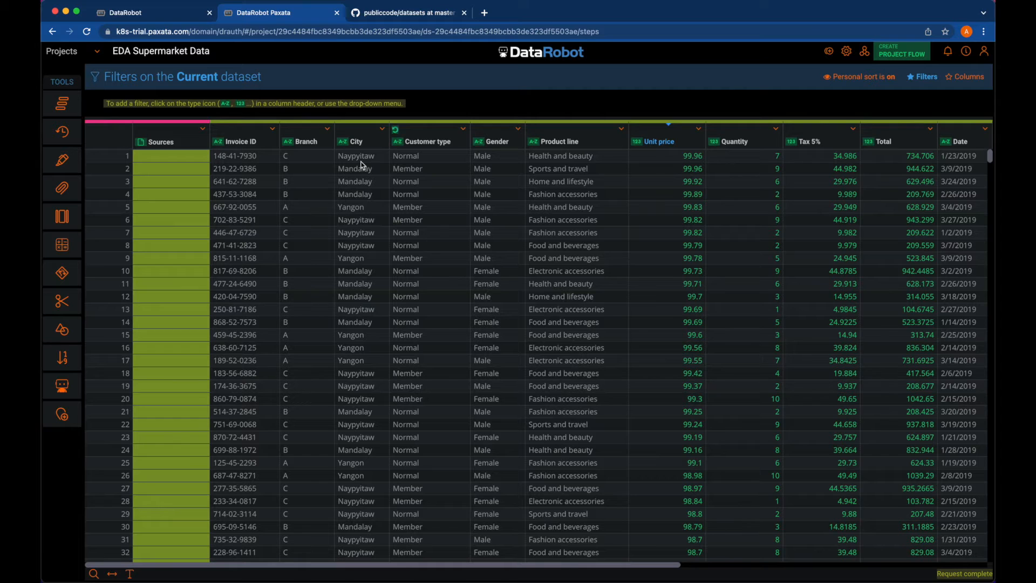
left_click(273, 129)
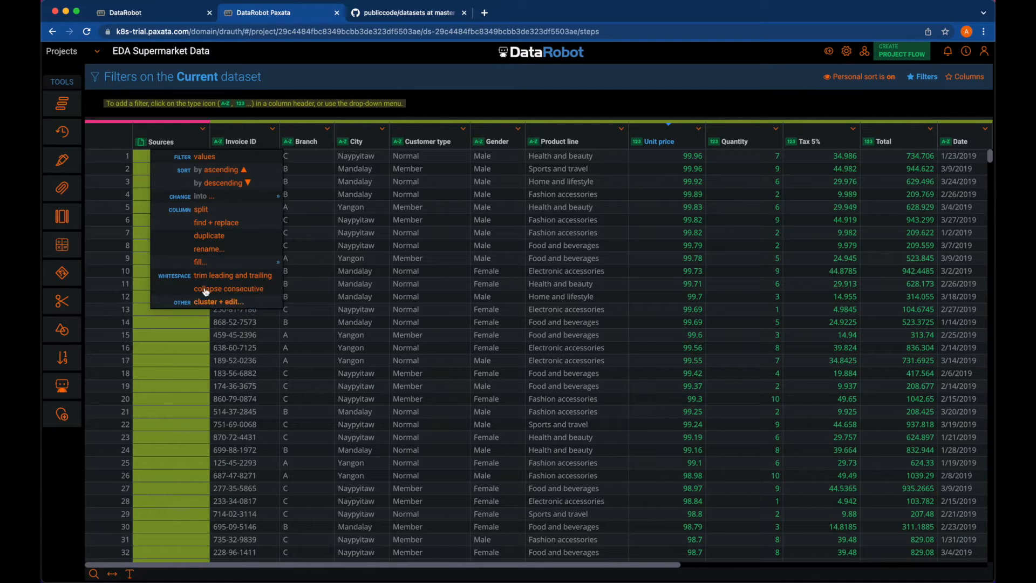
mouse_move(201, 200)
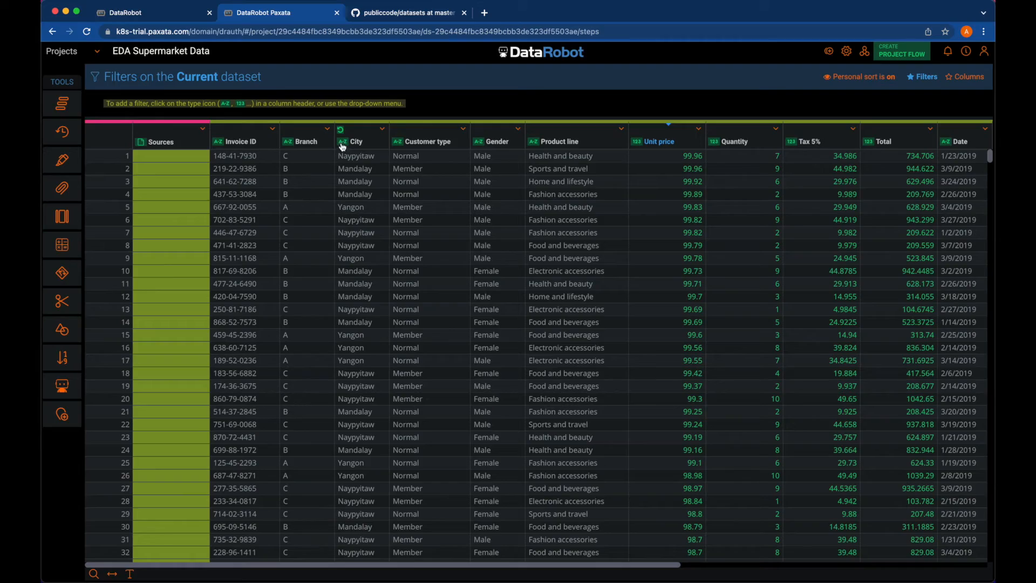
Add filters for the City, Unit price and Payment columns to view their value distributions.
left_click(345, 142)
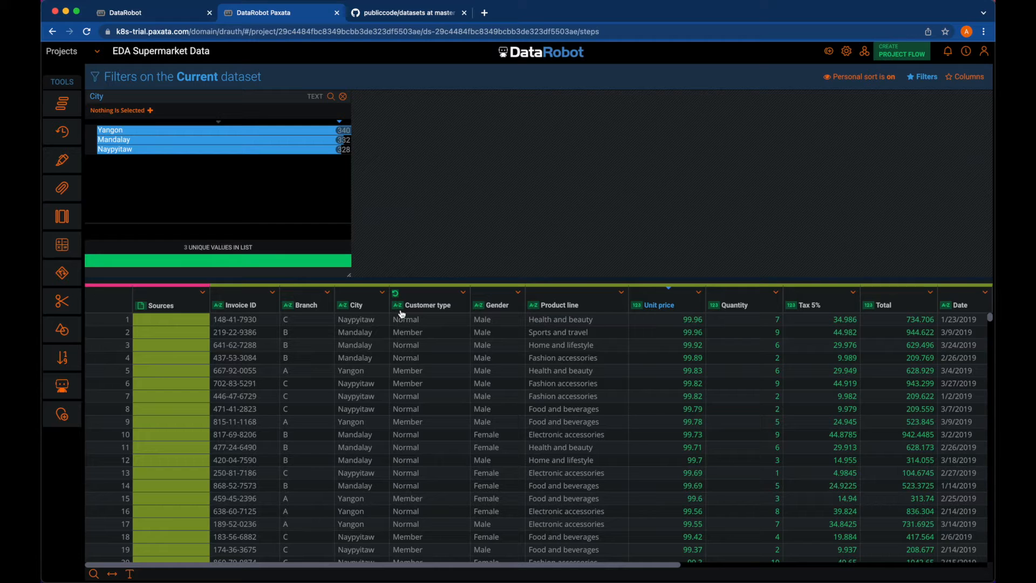
left_click(638, 306)
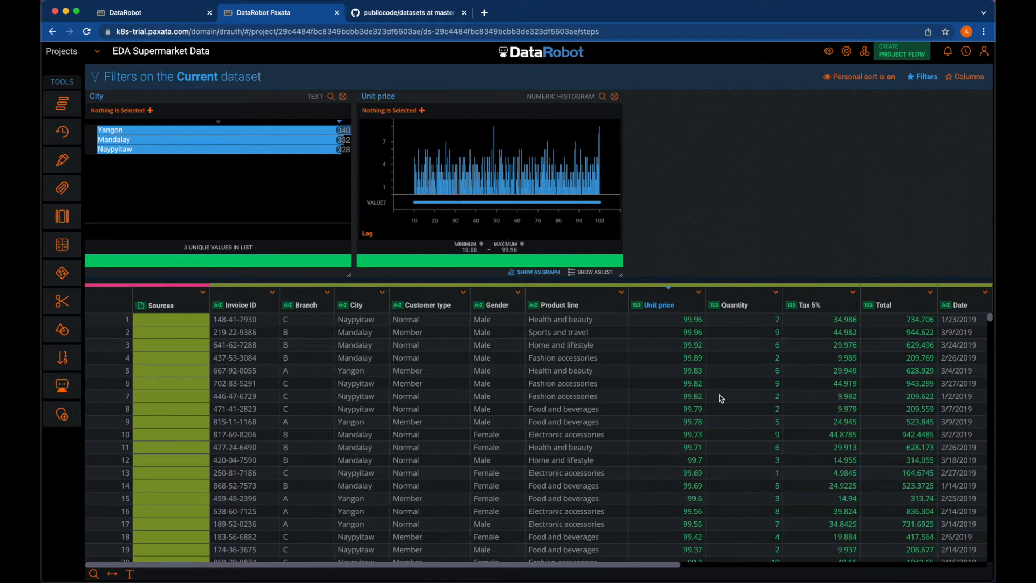
scroll(721, 333, "right", 5)
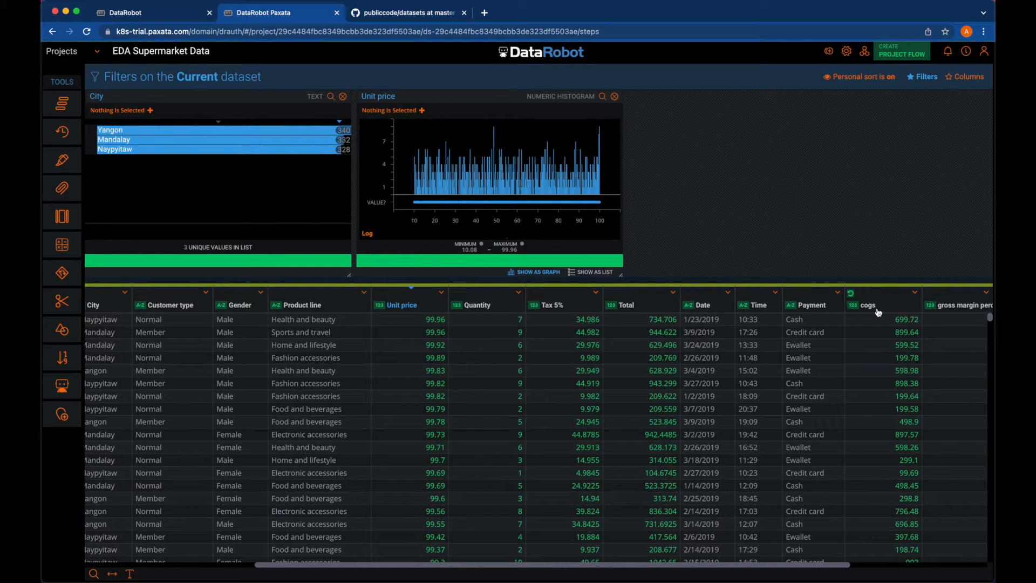
left_click(793, 309)
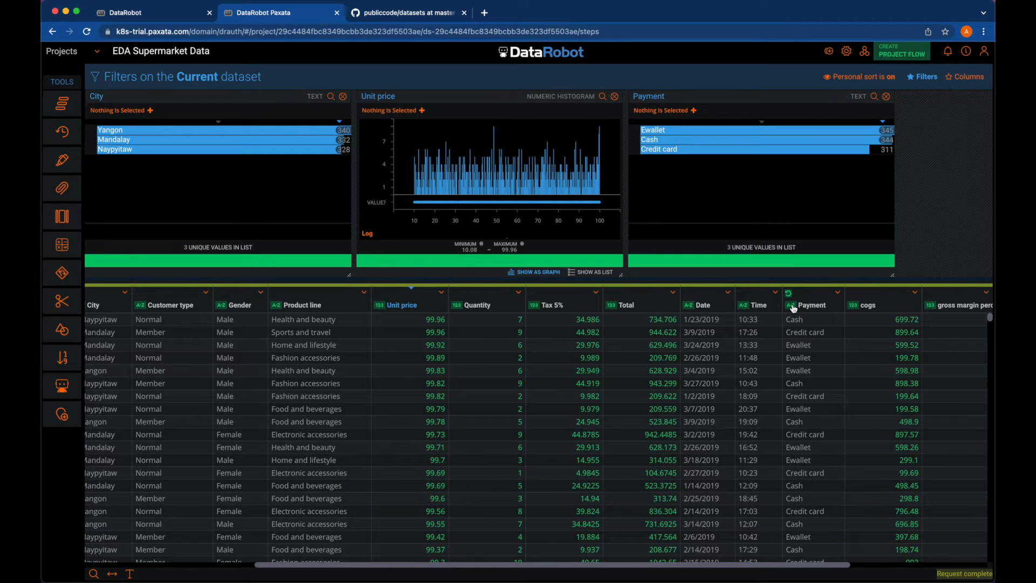
scroll(529, 388, "left", 10)
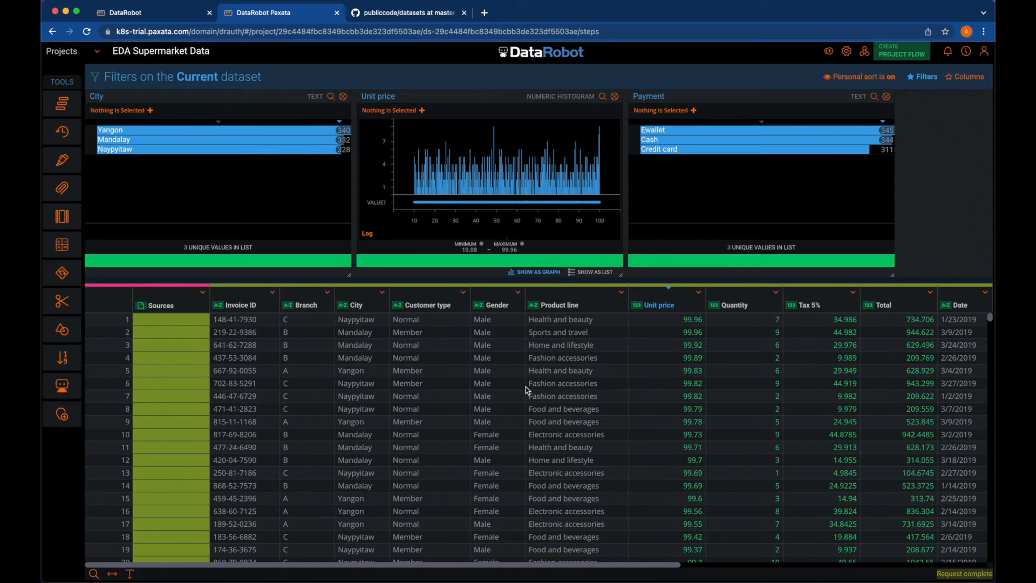
Filter the dataset to Cash payments, review the matching rows, and clear the Payment selection.
left_click(641, 141)
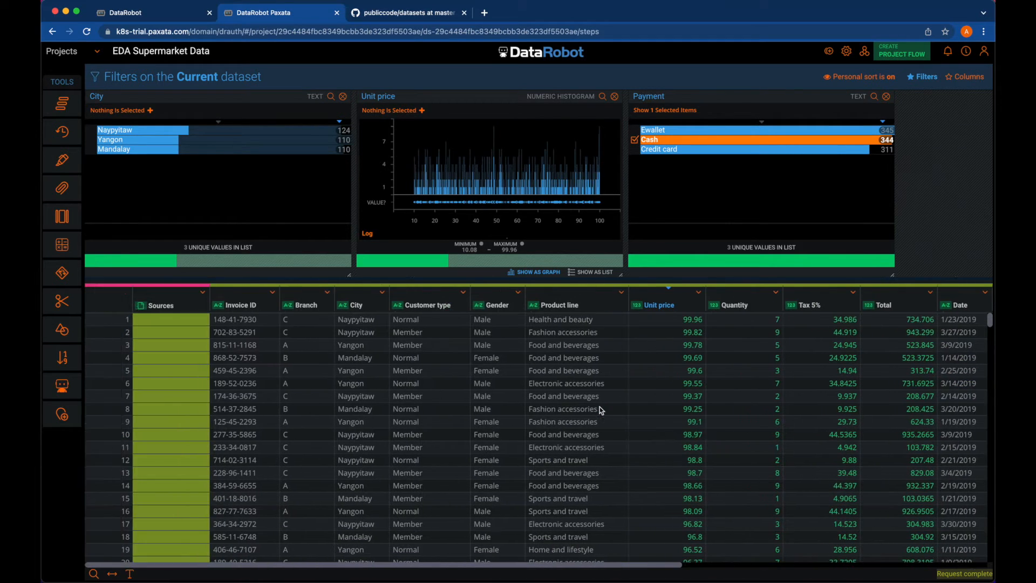
scroll(400, 318, "right", 10)
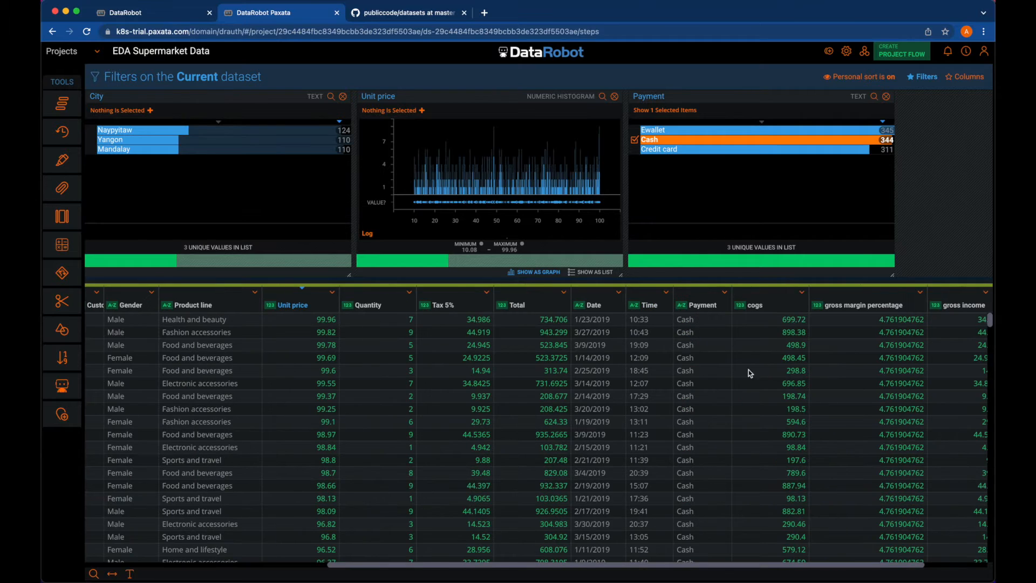
scroll(687, 369, "down", 3)
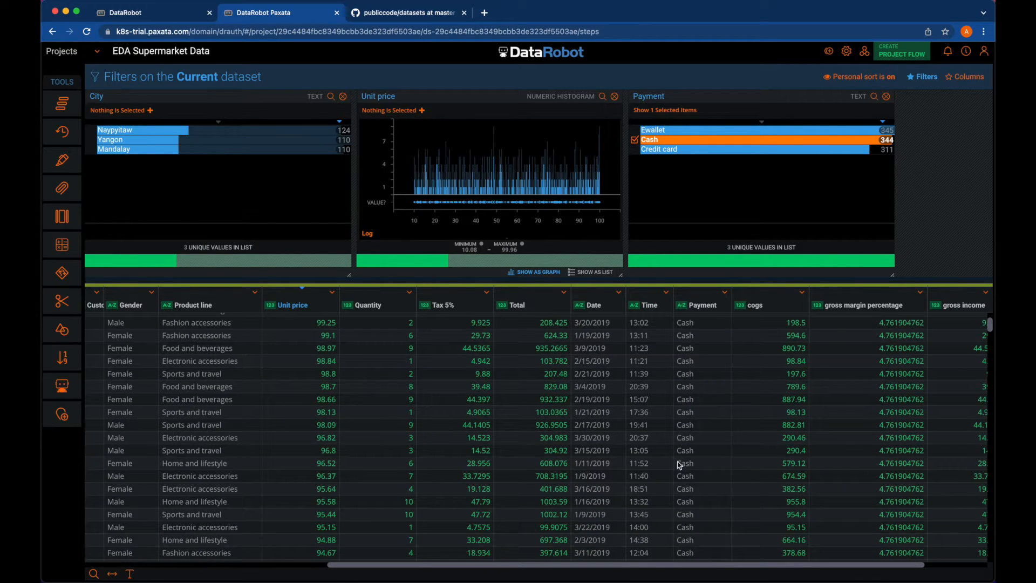
scroll(450, 429, "down", 1)
scroll(450, 429, "up", 3)
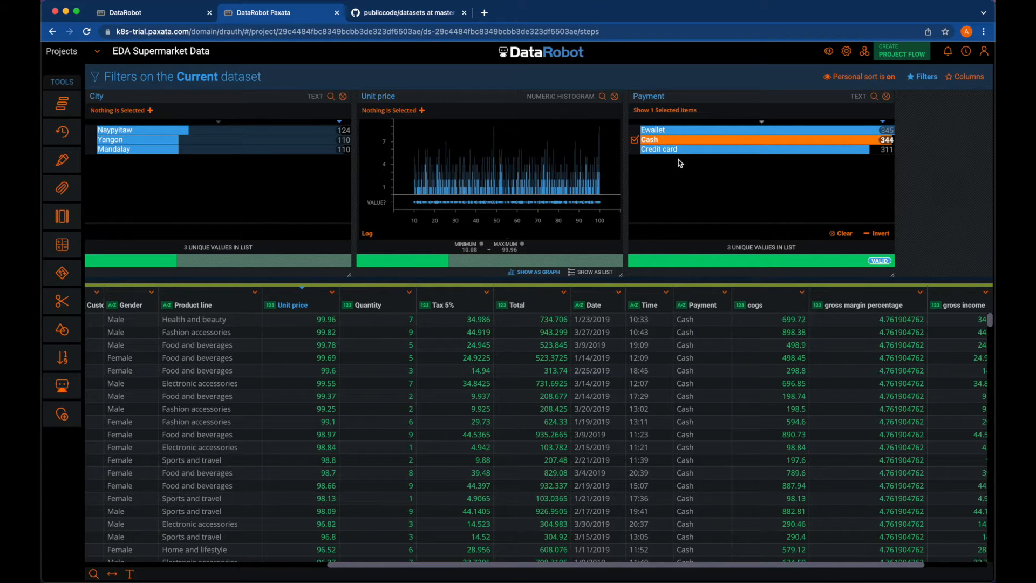
left_click(636, 140)
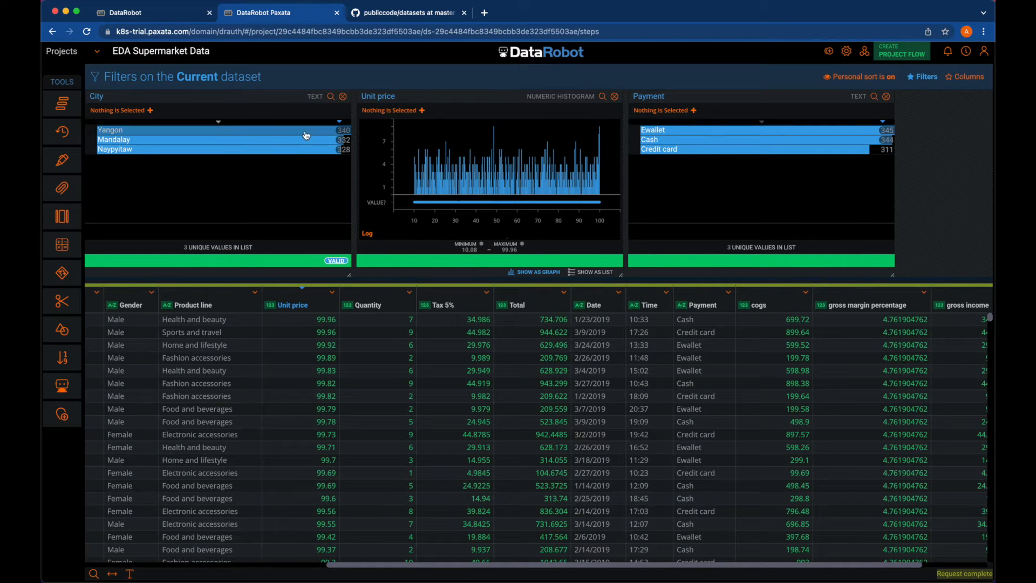
Filter the dataset to Cash payments in Mandalay and zoom the Unit price histogram to about 40–62.
left_click(639, 141)
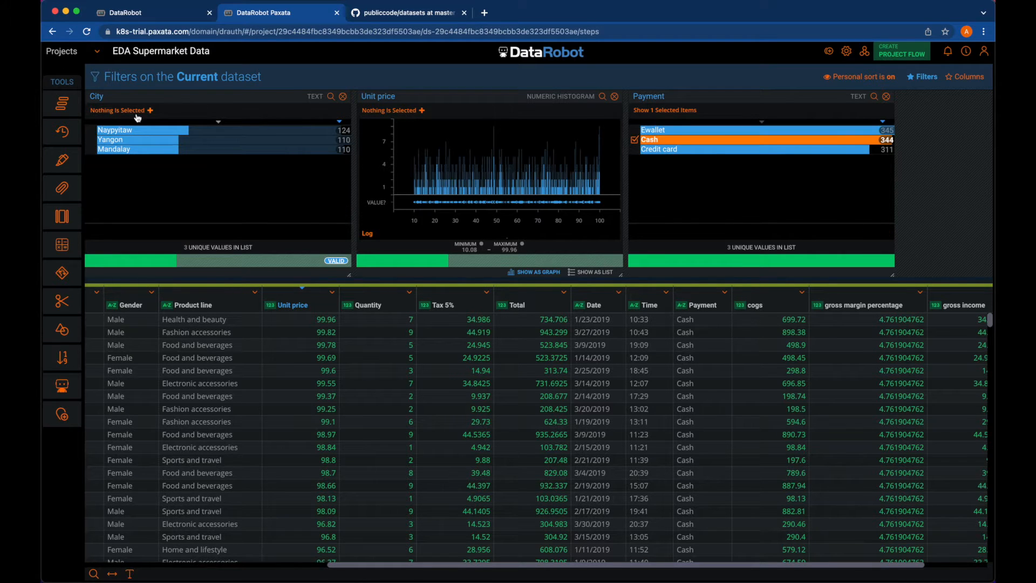
left_click(128, 150)
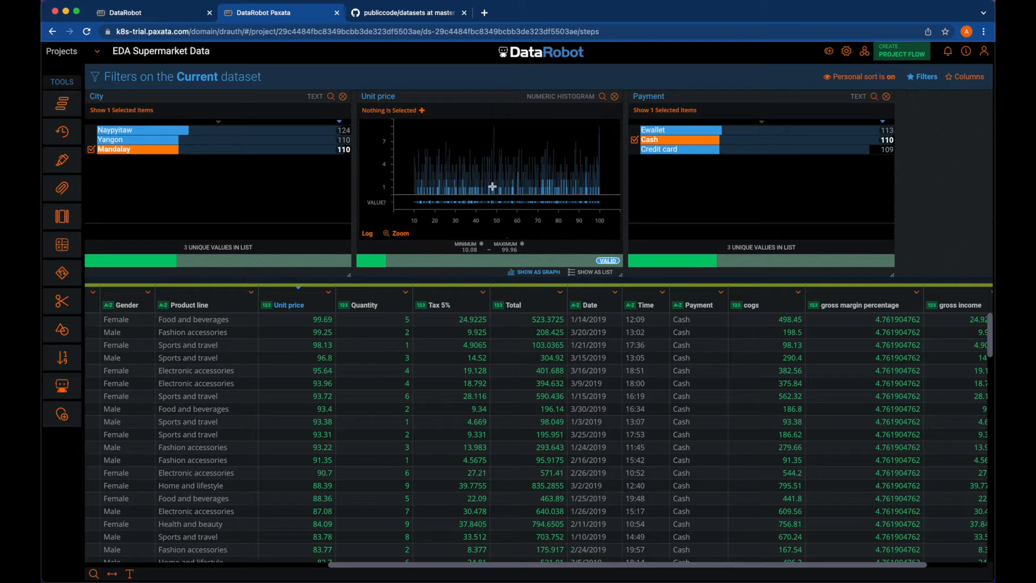
left_click(386, 234)
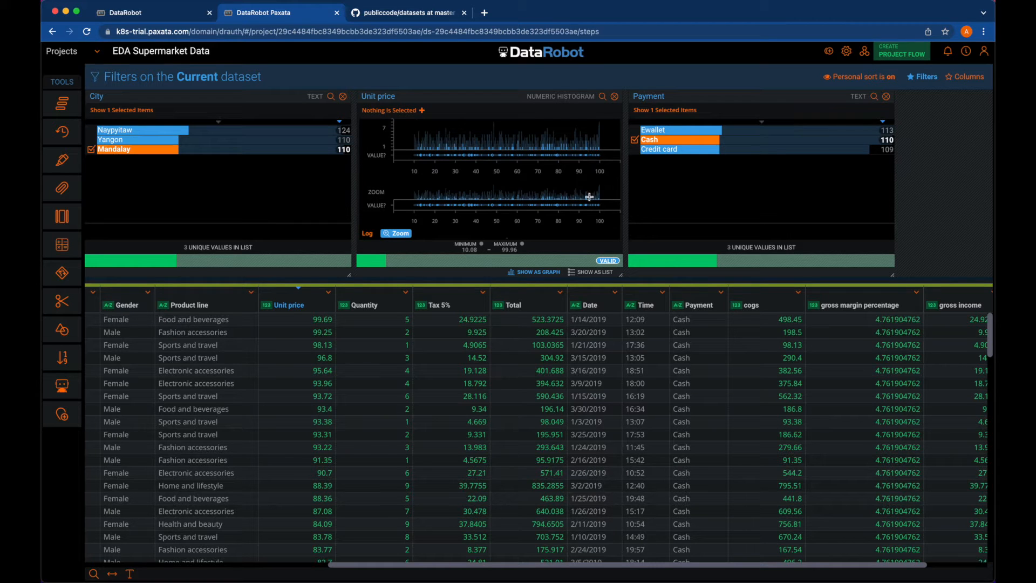
left_click_drag(596, 196, 499, 192)
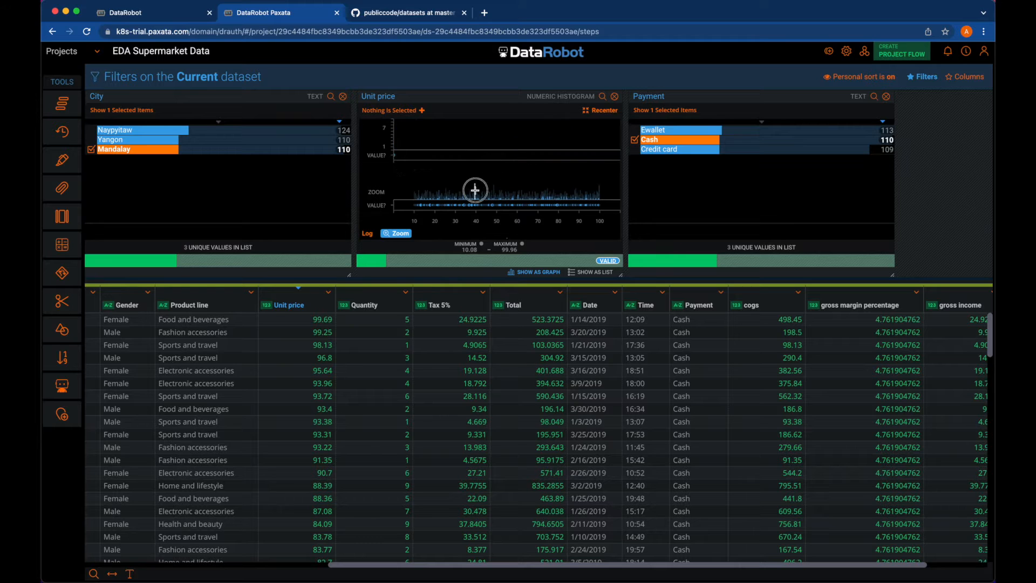
left_click(388, 233)
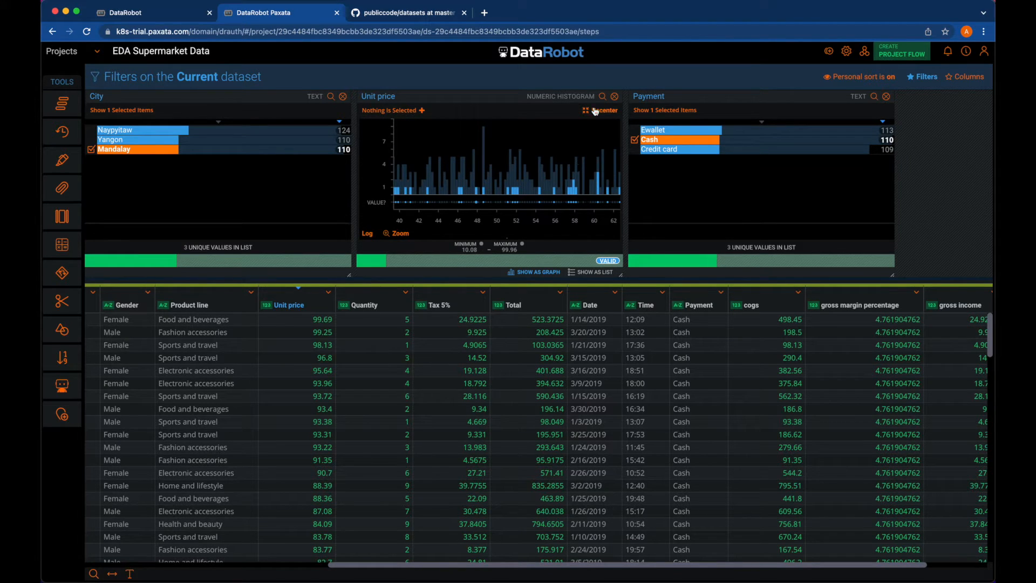
Remove the Unit price, Payment and City filters from the dataset.
left_click(615, 98)
left_click(616, 98)
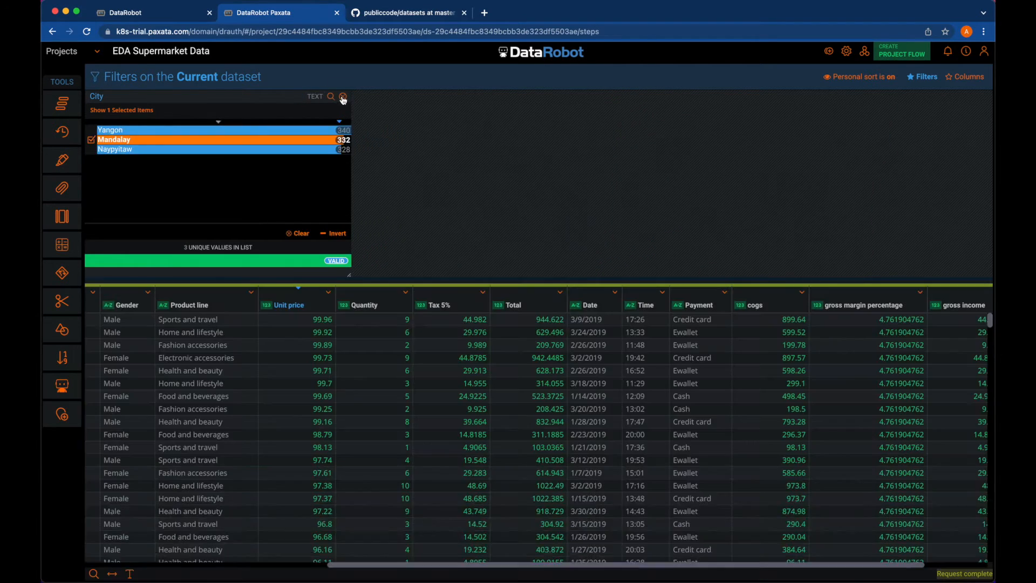
left_click(343, 96)
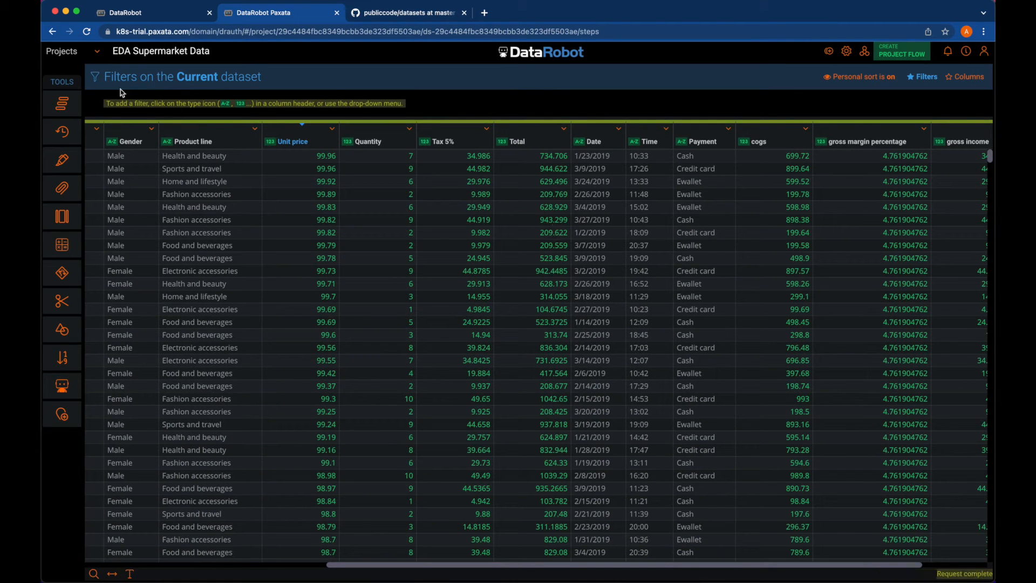
Check the project's Steps list and hide it again.
left_click(63, 104)
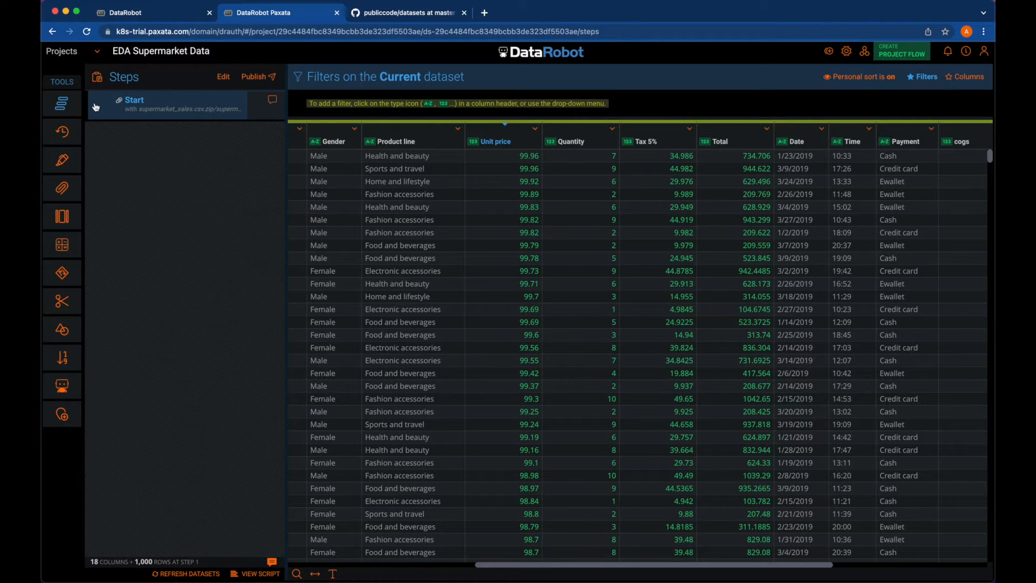
left_click(67, 104)
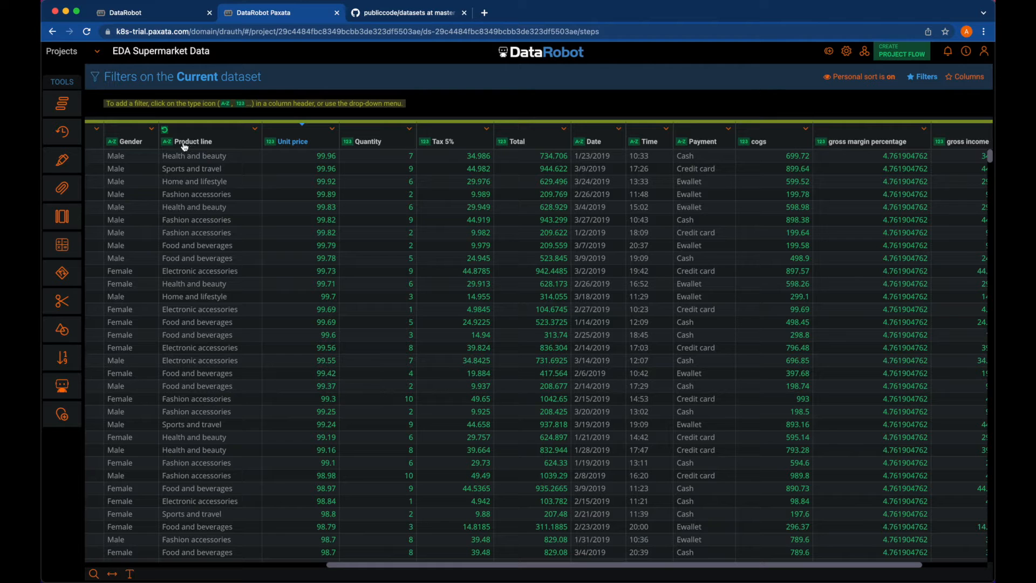
Start a Find + Replace on the Product line column from a "Health and beauty" cell and review the highlighted matches.
scroll(206, 280, "down", 1)
scroll(206, 280, "up", 1)
double_click(193, 207)
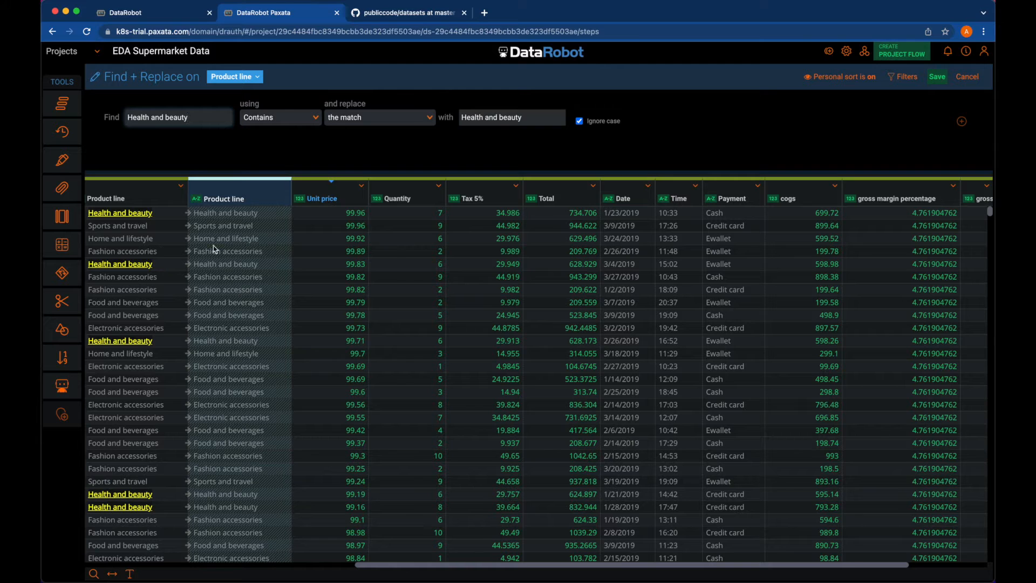
left_click(206, 122)
scroll(118, 366, "down", 3)
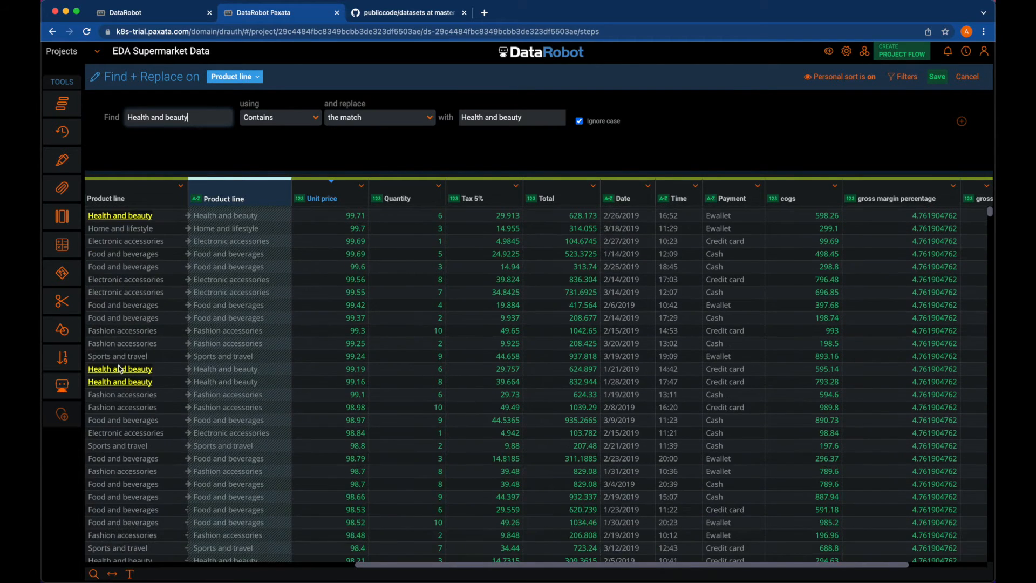
scroll(120, 366, "up", 3)
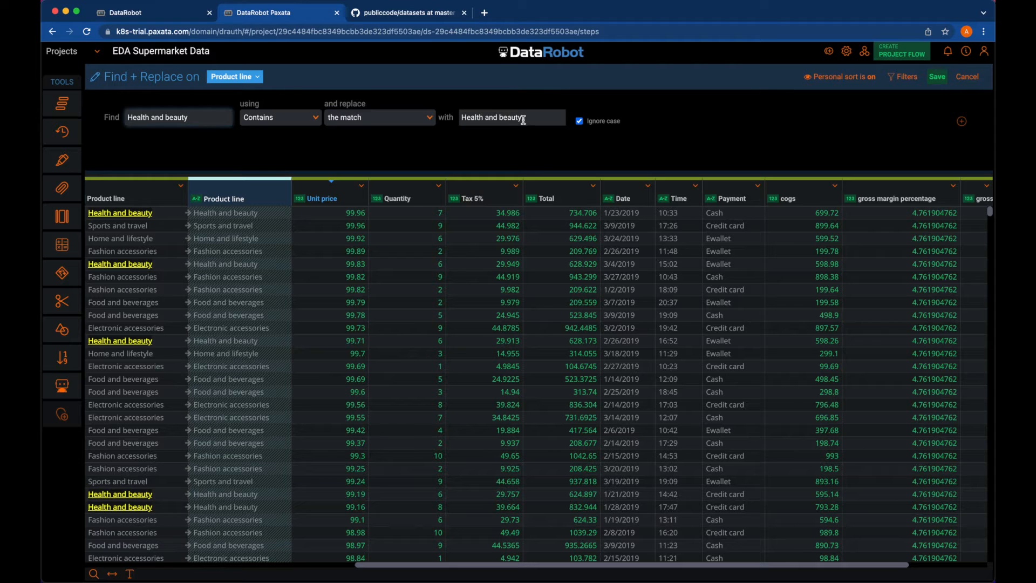
Apply the Find + Replace to the Quantity and Total columns instead of Product line.
left_click(259, 79)
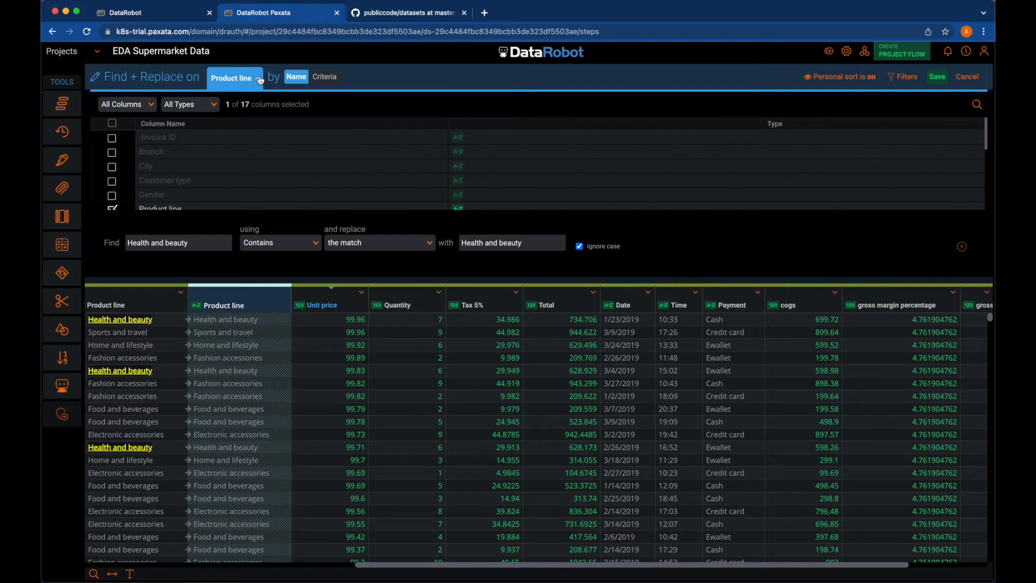
scroll(245, 156, "down", 3)
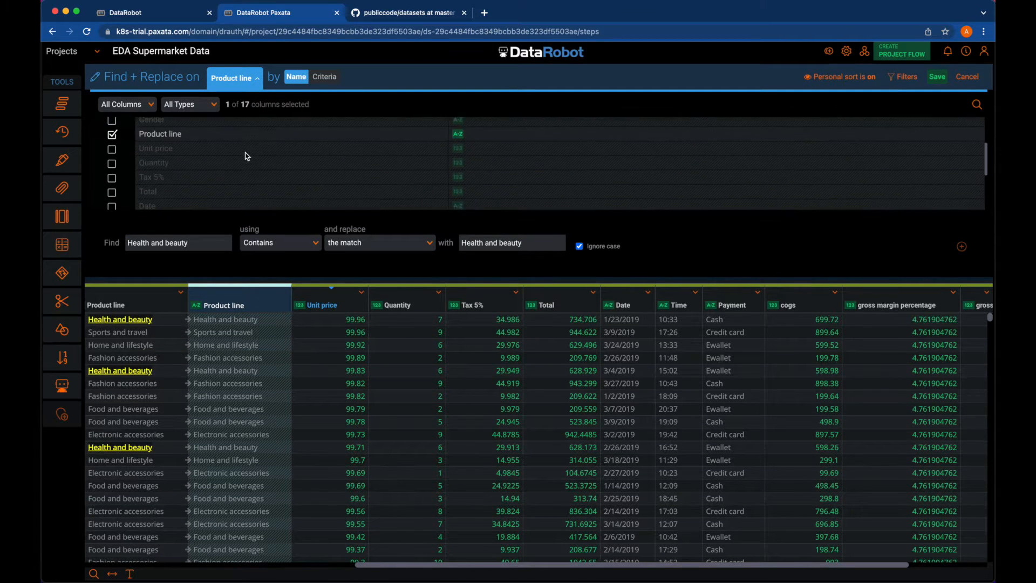
left_click(112, 125)
left_click(112, 153)
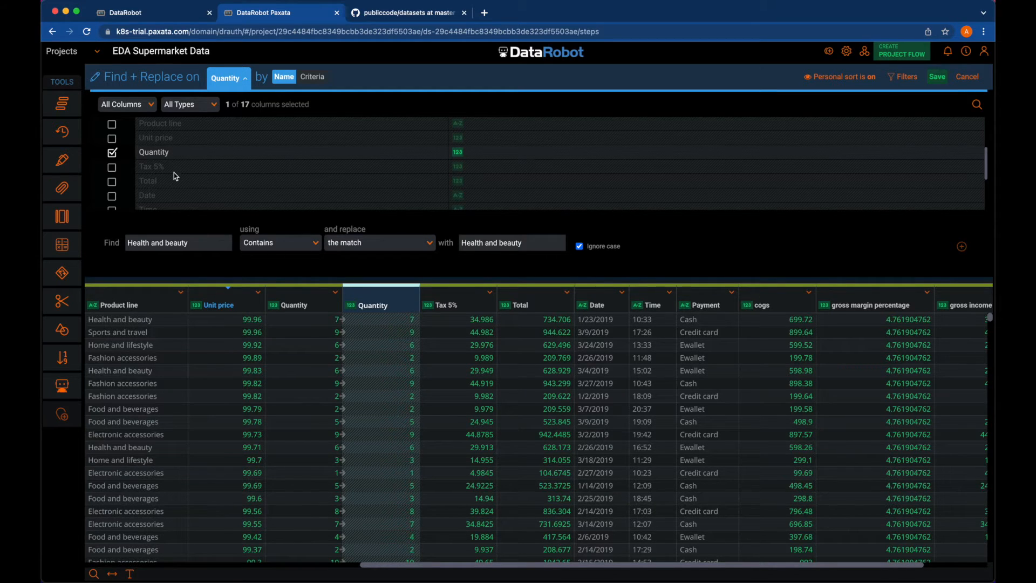
left_click(119, 183)
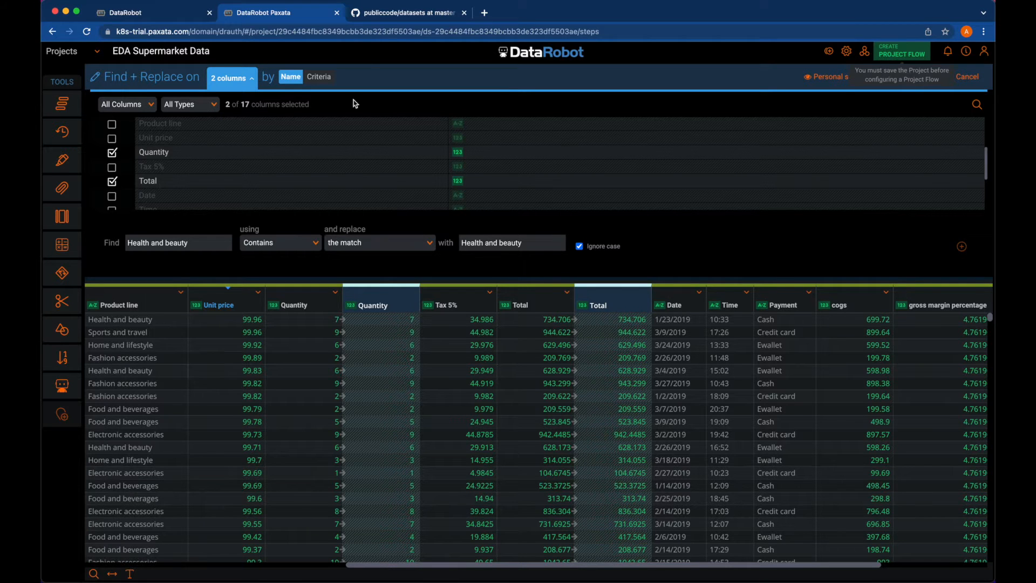
Check the pending Find + Replace in the Steps list and save it for the two columns.
left_click(73, 106)
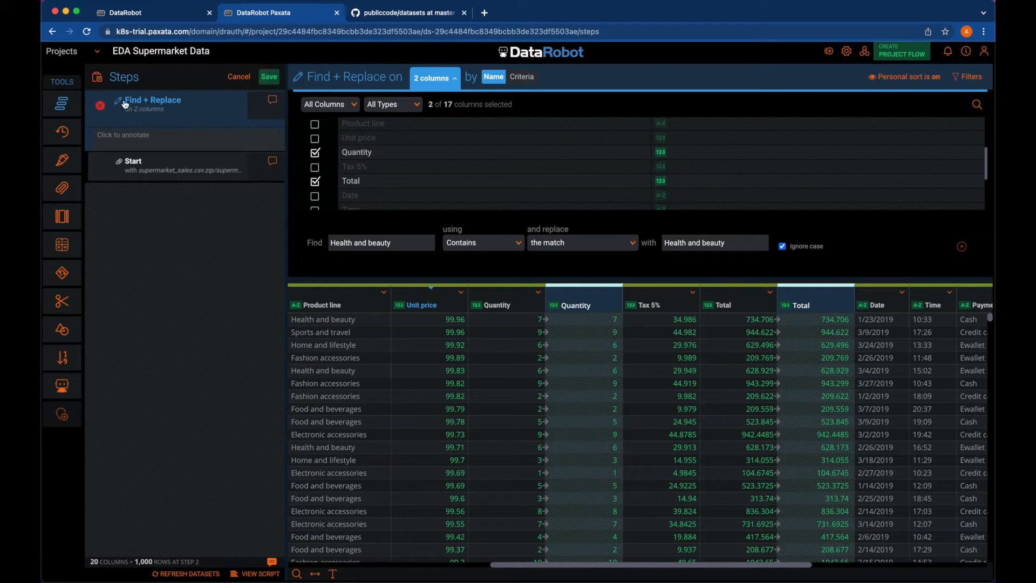
left_click(62, 110)
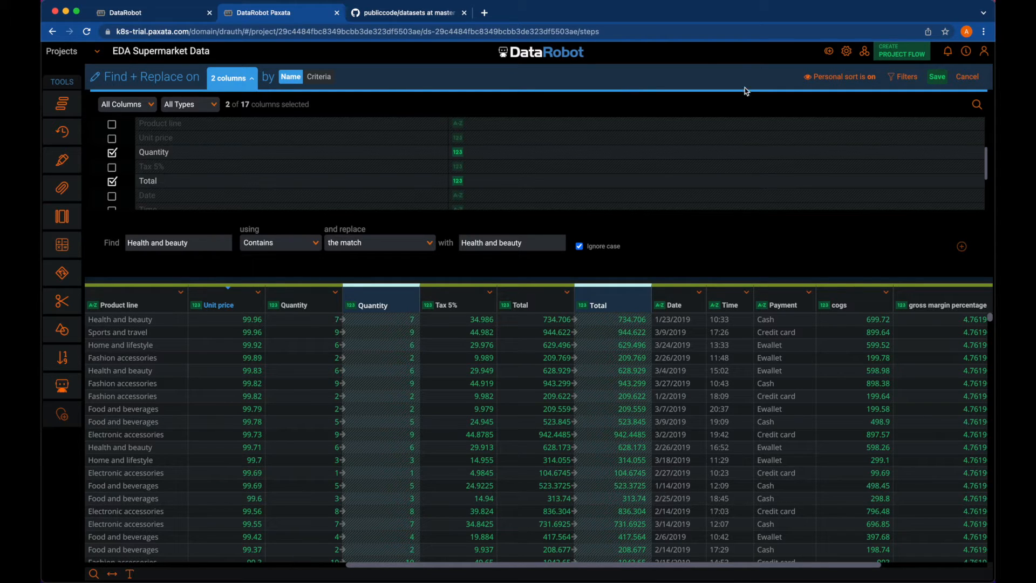
left_click(937, 79)
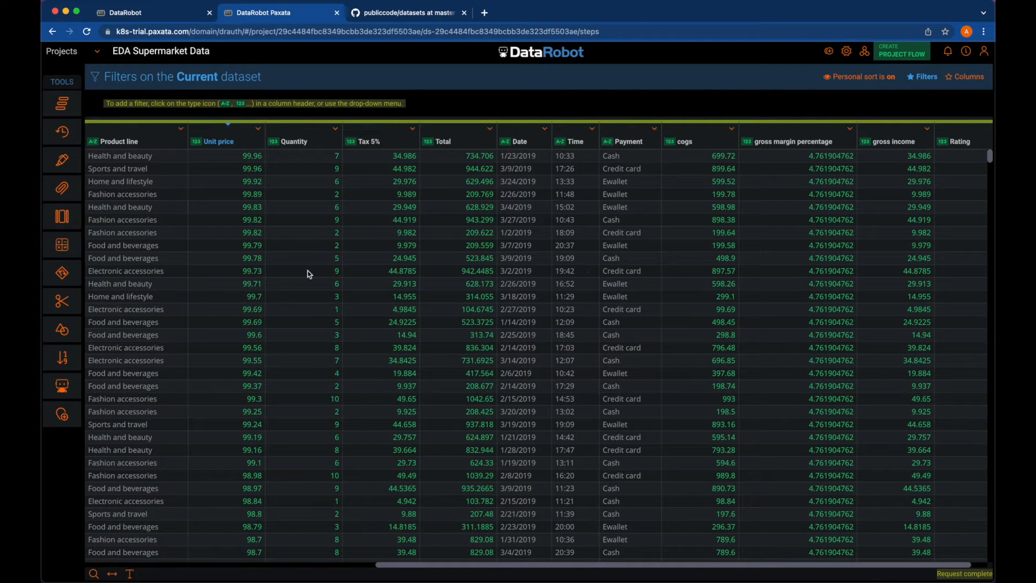
Show the Steps list and save a Find + Replace on Unit price with 99.79 as both find and replacement value.
left_click(62, 103)
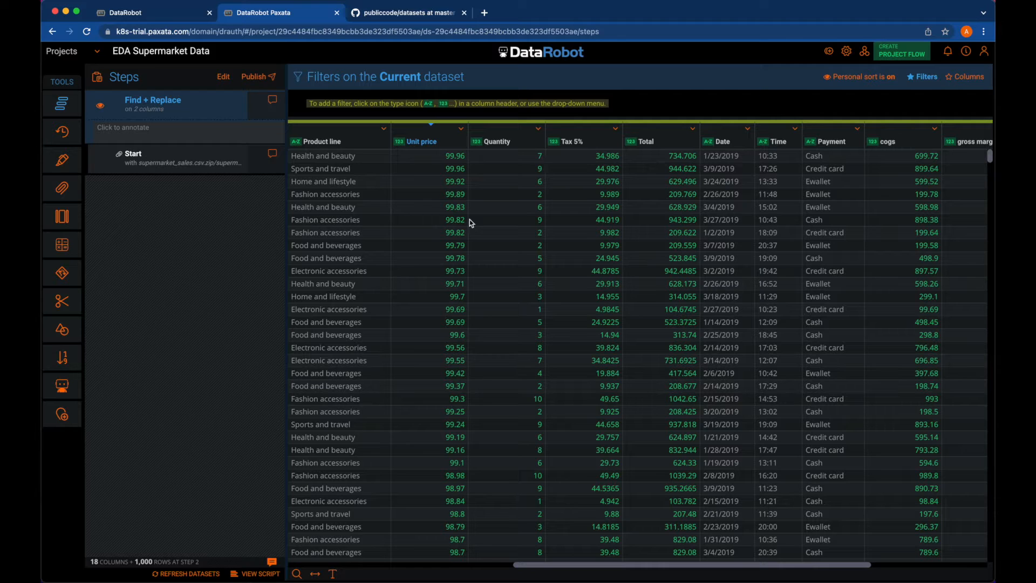
double_click(452, 247)
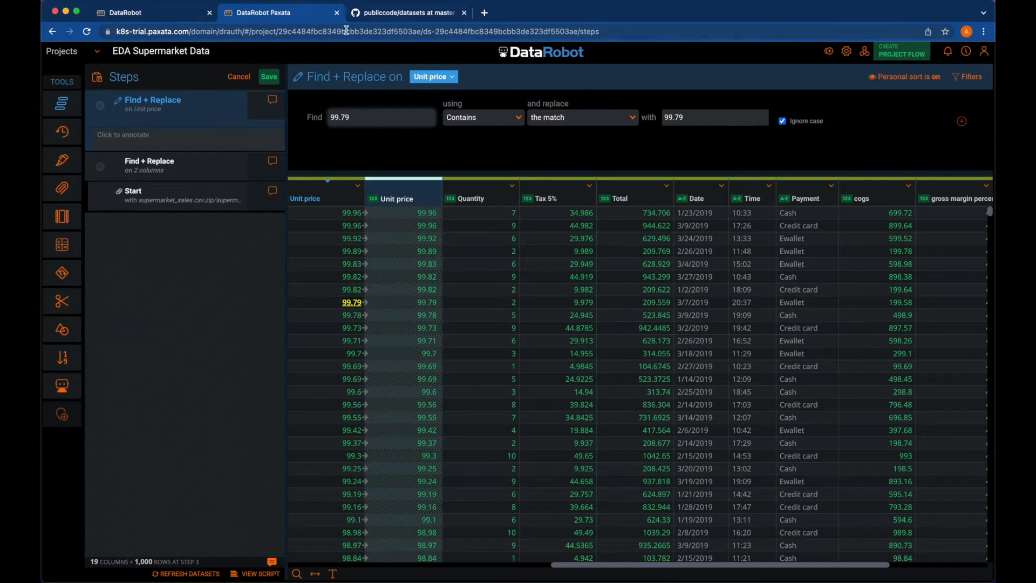
left_click(269, 77)
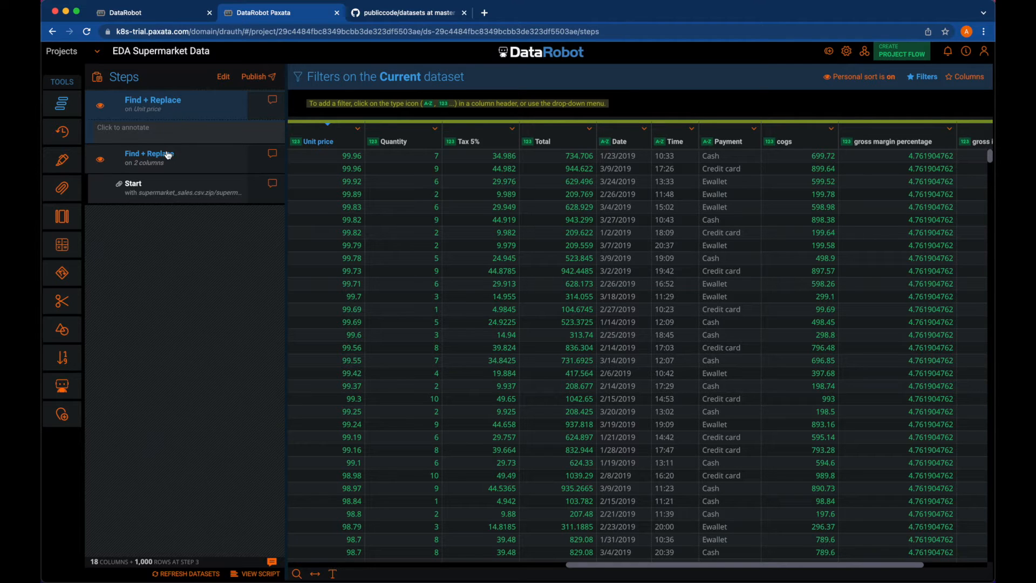
Annotate the Unit price Find + Replace with "Worked on Unit price" and the two-column one with "Worked on Product Type'", and save.
left_click(162, 133)
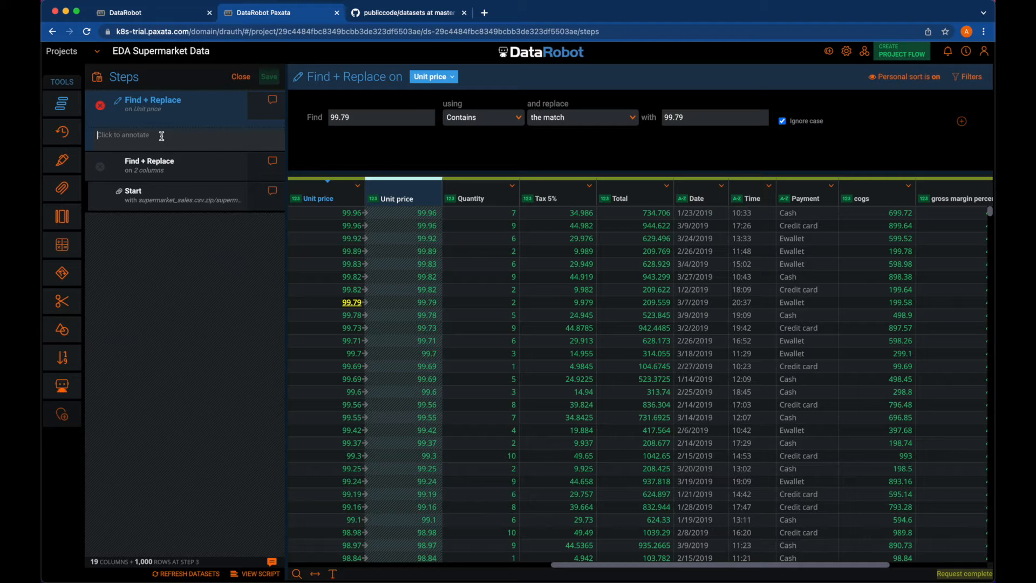
left_click(157, 165)
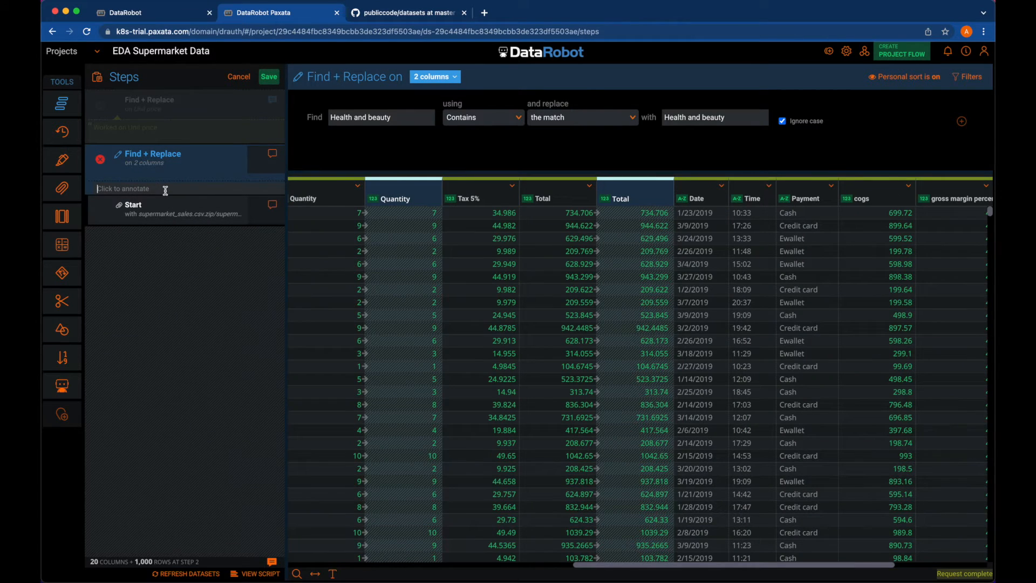
left_click(172, 134)
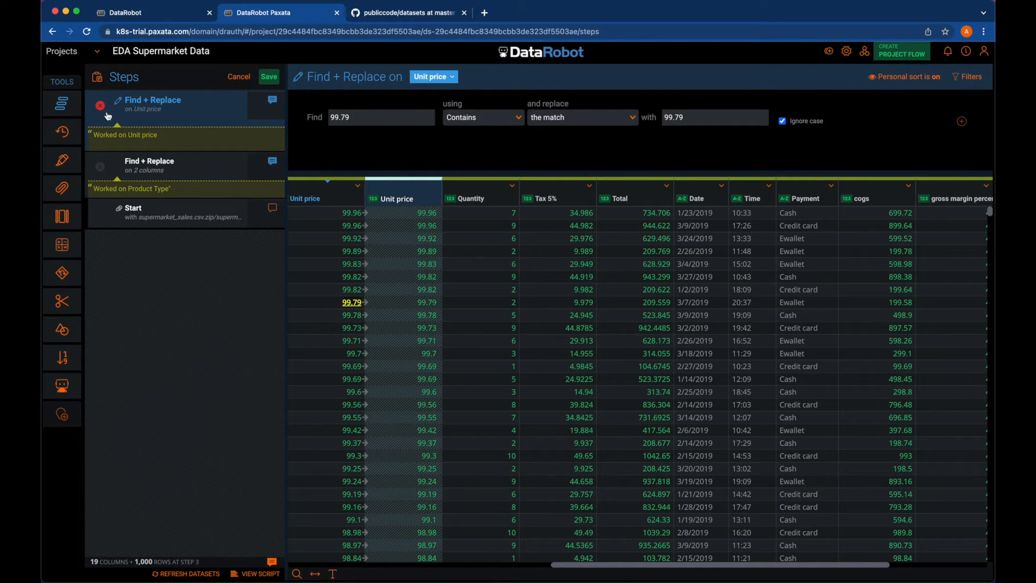
left_click(62, 102)
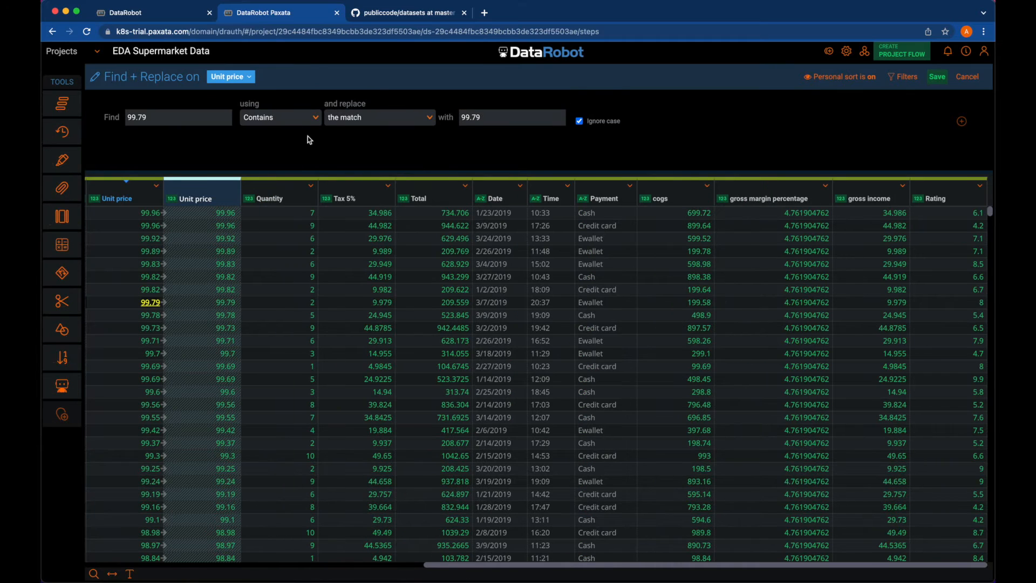
left_click(938, 77)
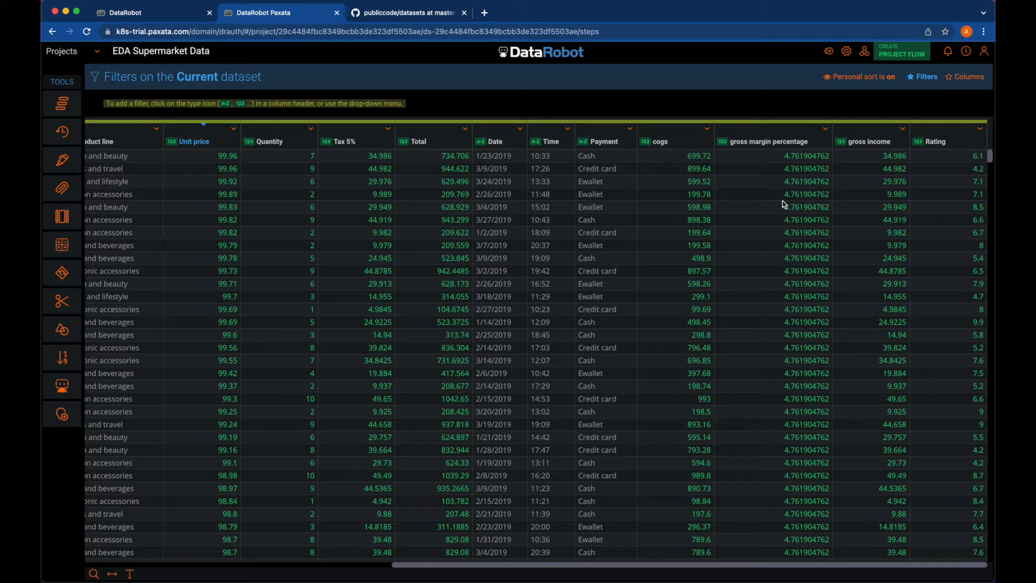
Add value filters for the Payment, City and Gender columns.
left_click(583, 142)
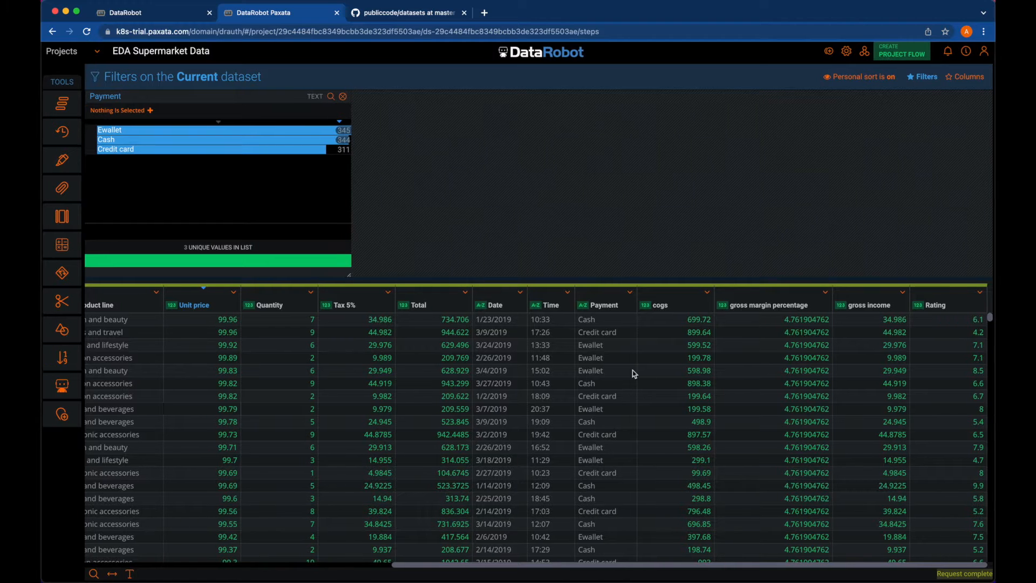
scroll(377, 367, "left", 10)
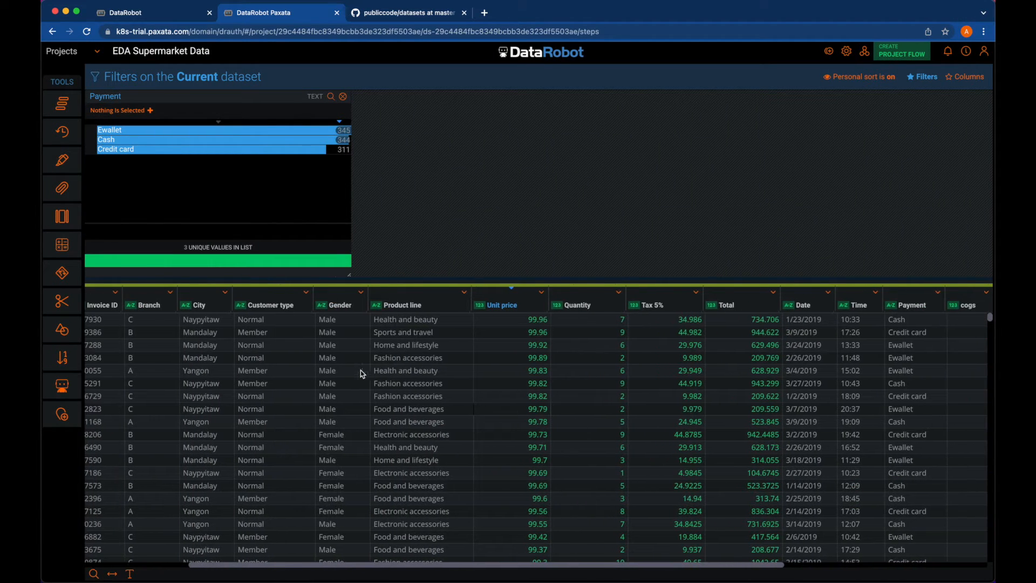
left_click(196, 307)
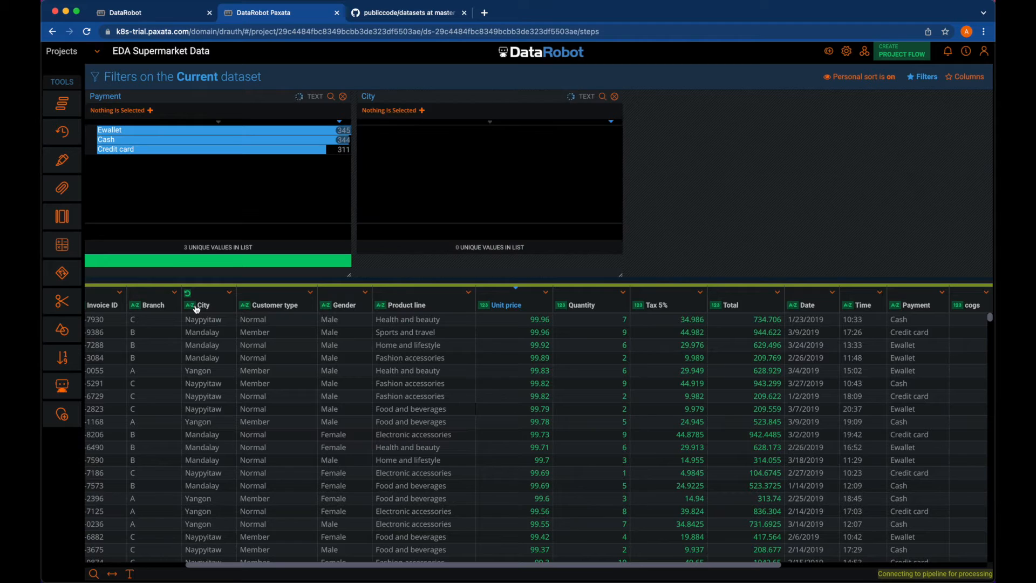
left_click(345, 306)
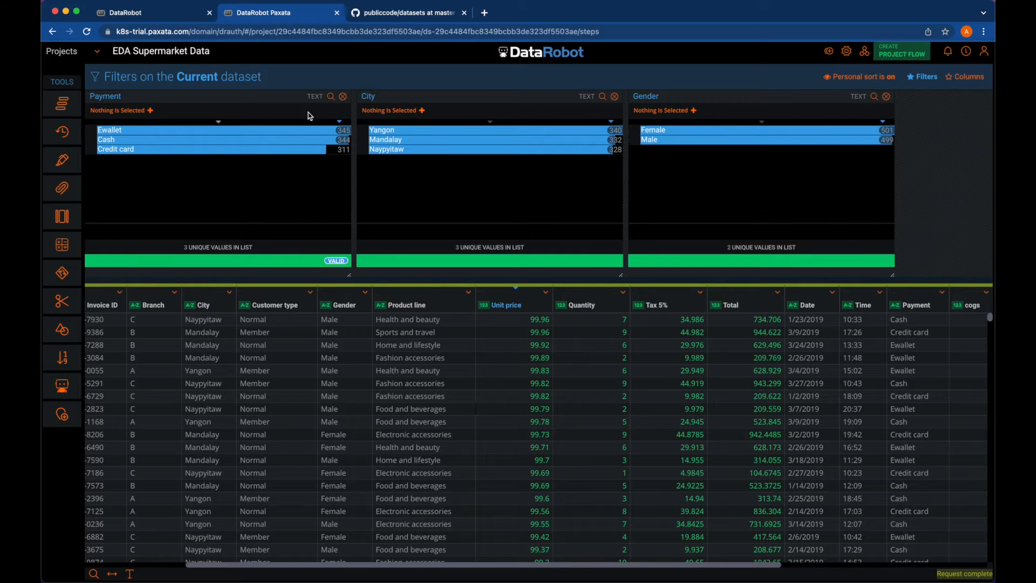
Filter the rows to Cash payments, the city Yangon and Male gender, and look through the filtered rows.
left_click(111, 139)
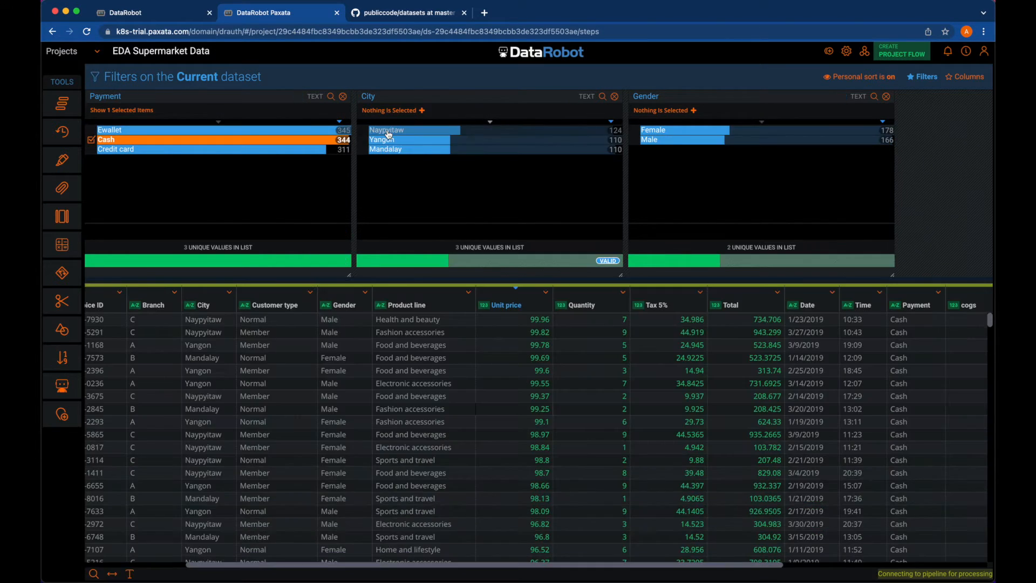
left_click(378, 130)
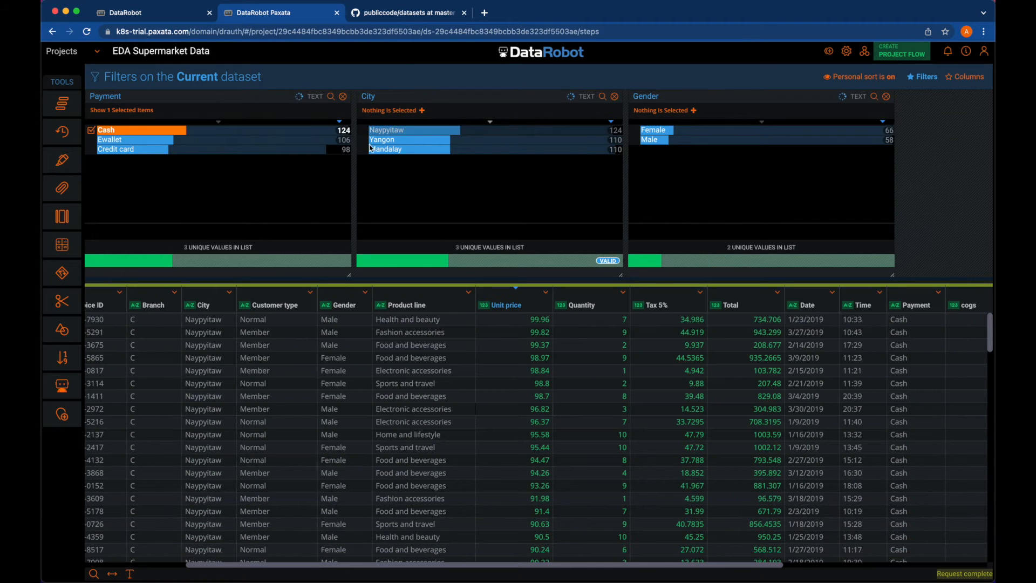
left_click(373, 141)
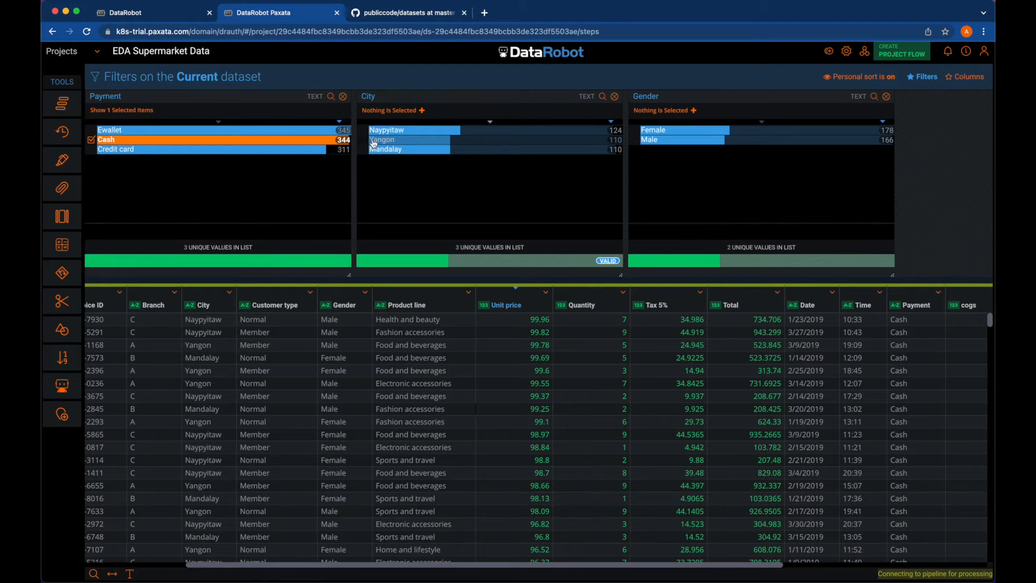
left_click(649, 140)
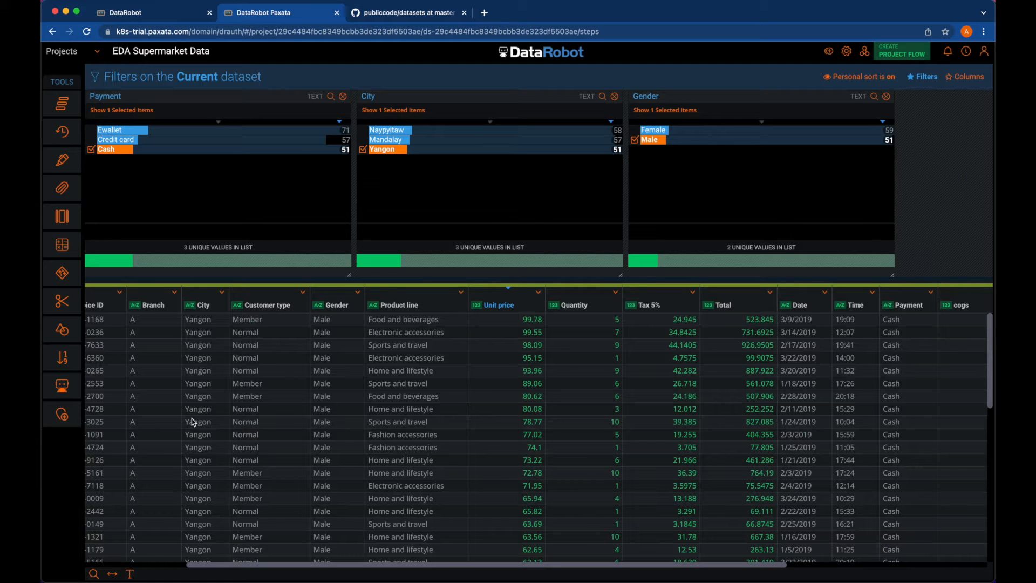
scroll(463, 407, "right", 5)
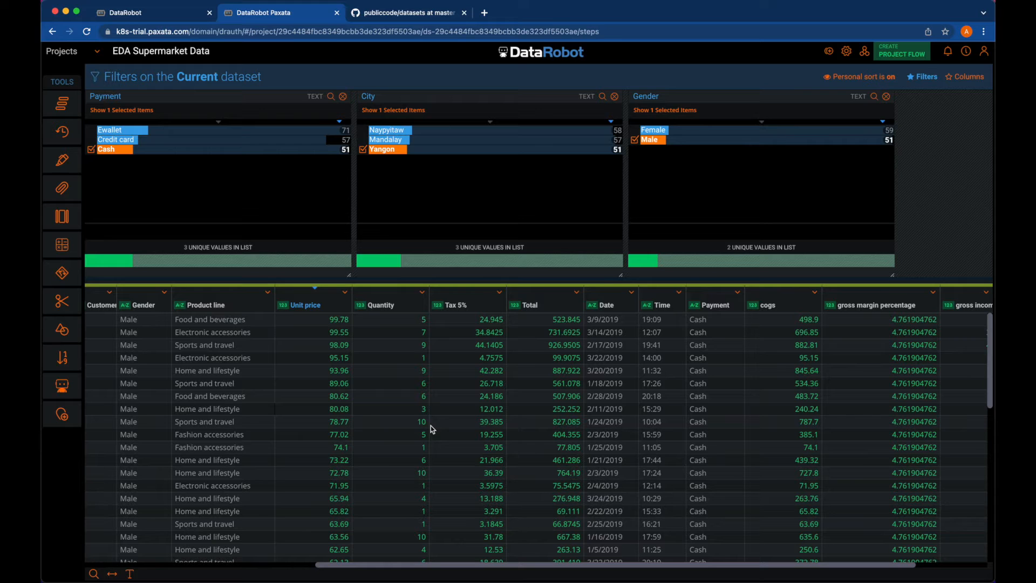
scroll(432, 429, "down", 5)
Publish the filtered data to the library as "EDA Supermarket Data - Filtered on city, gender and payment".
left_click(62, 104)
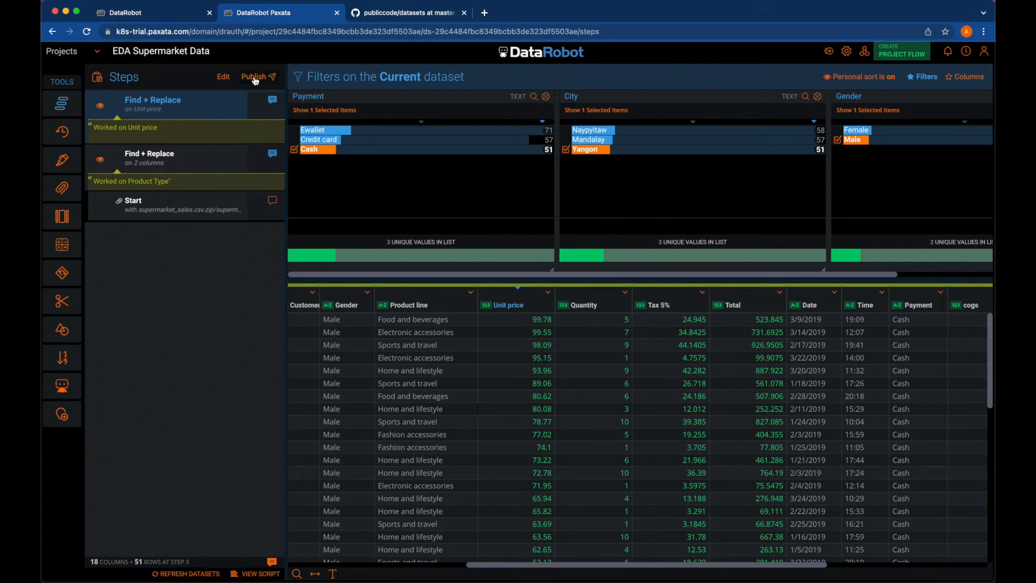
left_click(256, 79)
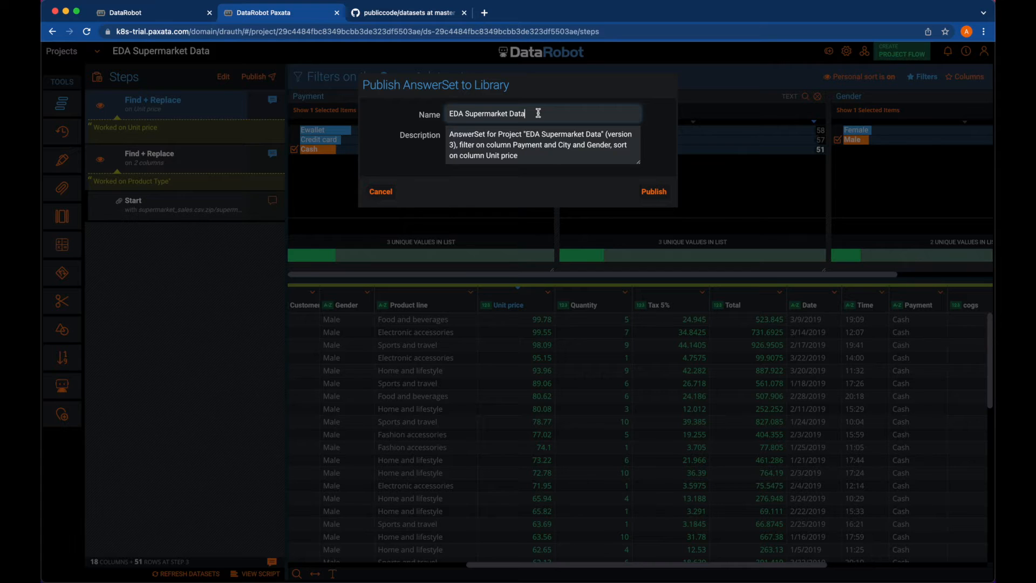
type("Filtered on city, gender and payment")
left_click(653, 192)
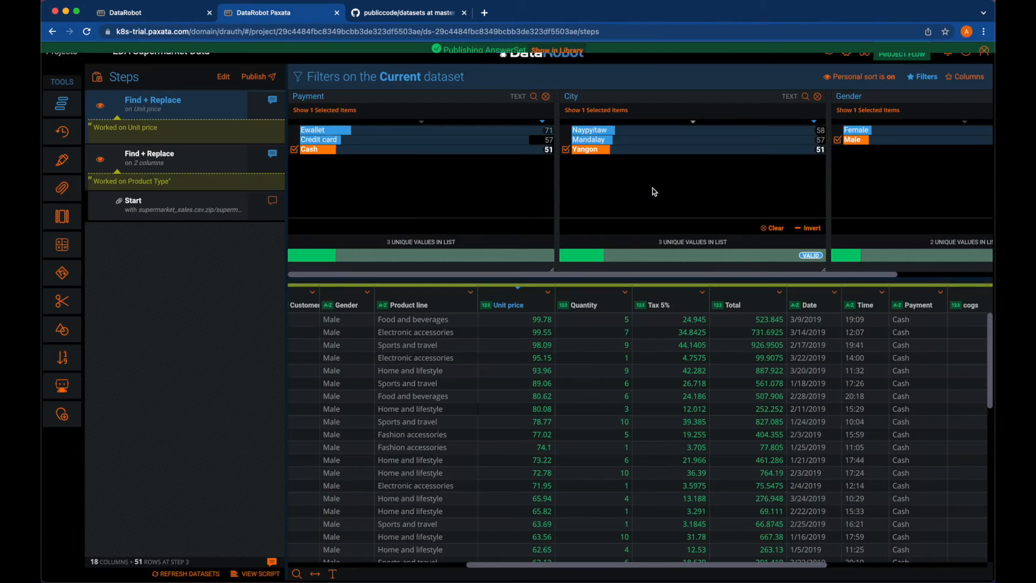
Check the published AnswerSet in the library's dataset list and reopen the EDA Supermarket Data project.
left_click(558, 50)
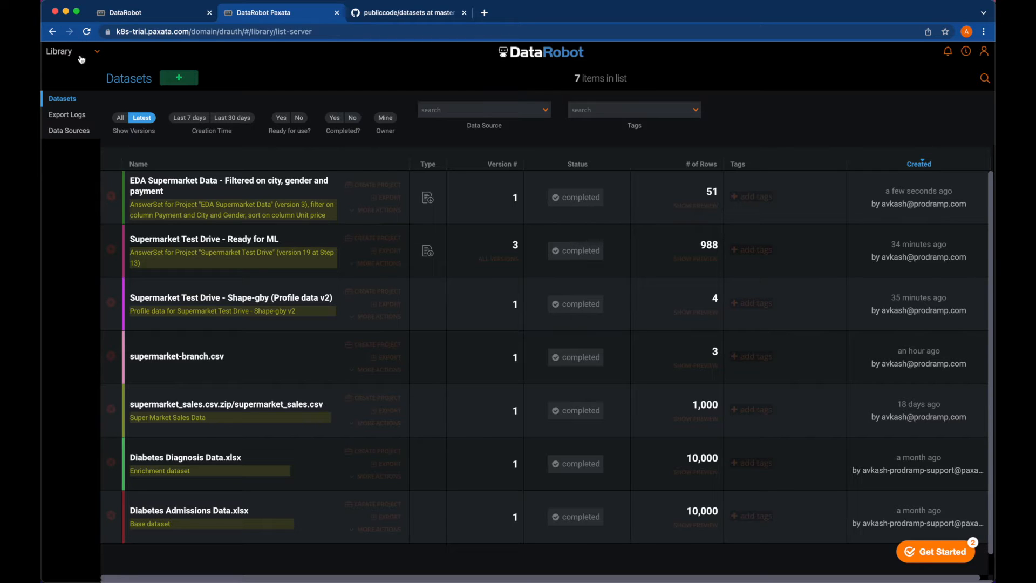
left_click(98, 54)
left_click(60, 95)
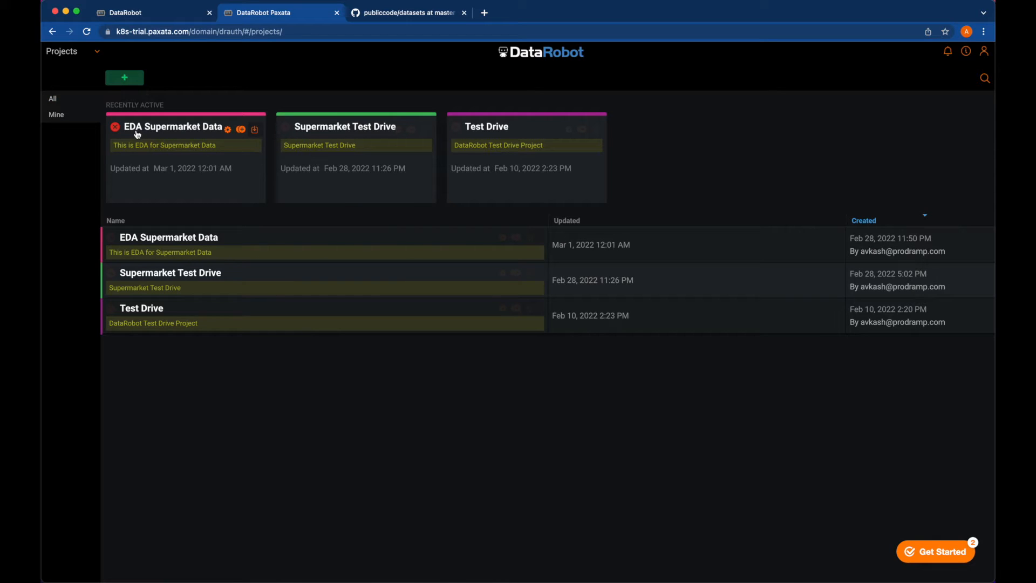
left_click(199, 128)
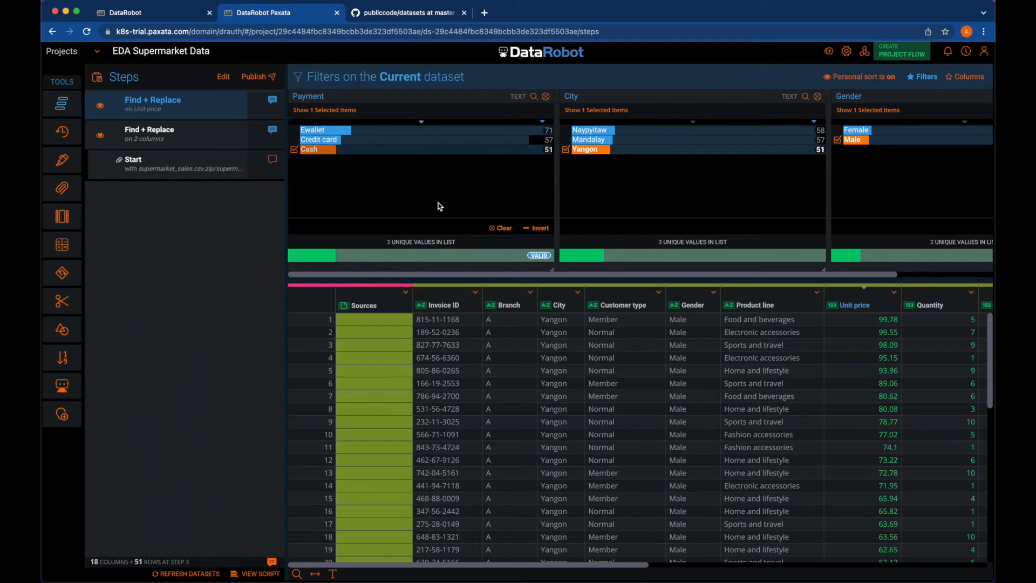
Remove the City, Payment and Gender filters from the project.
left_click(818, 96)
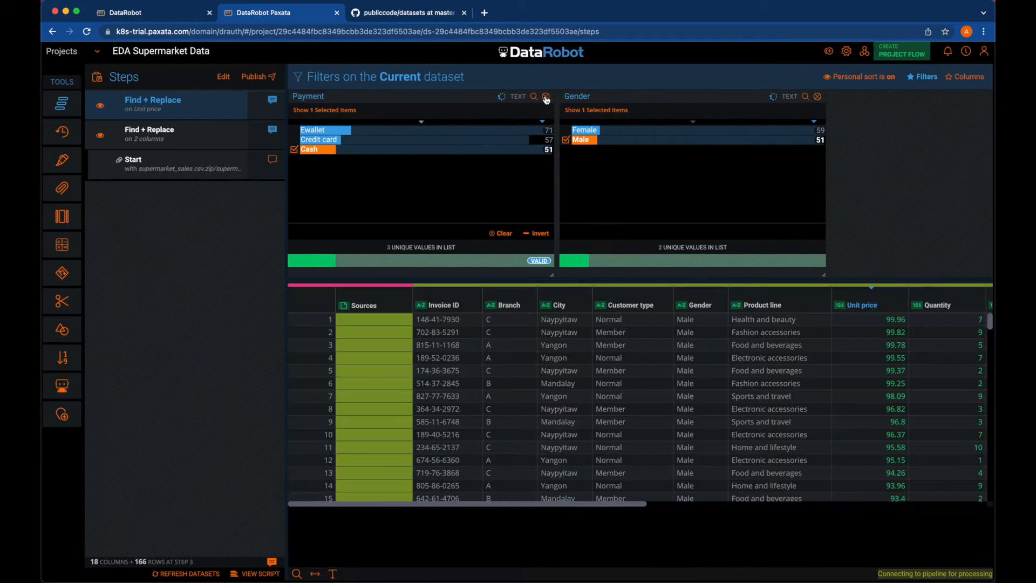
left_click(546, 97)
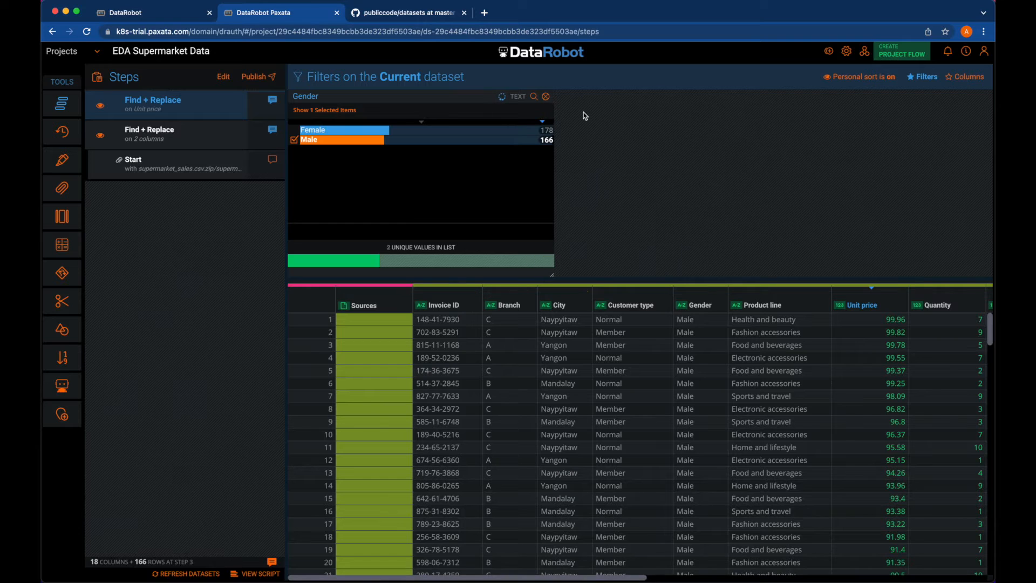
left_click(547, 98)
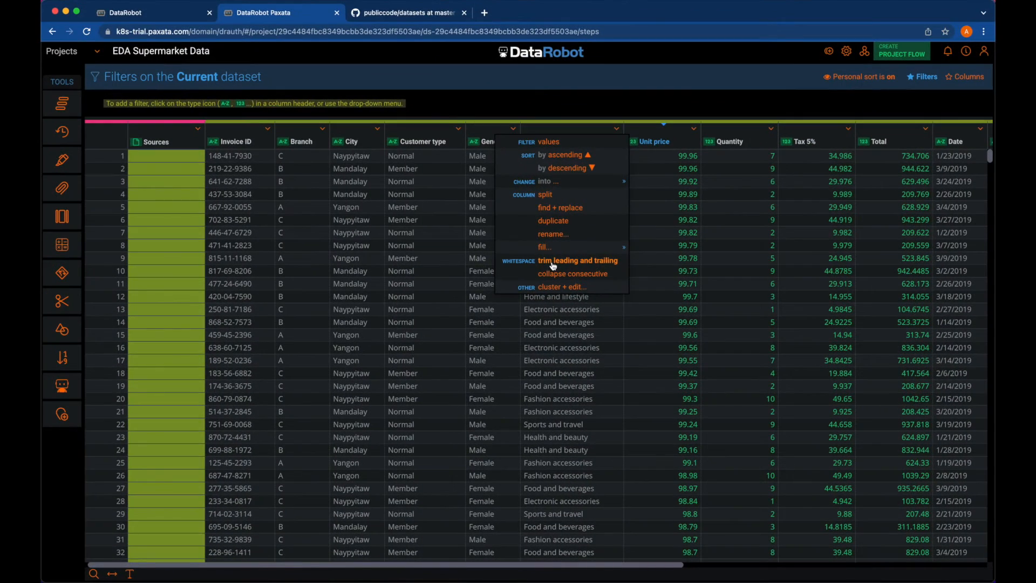
Trim leading and trailing whitespace in the Product line column and save the change.
left_click(577, 261)
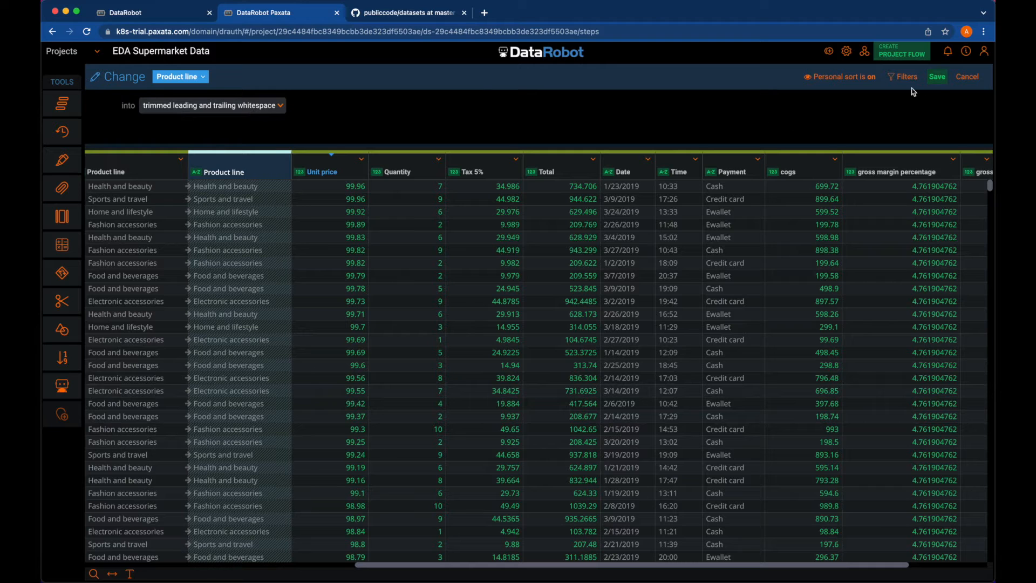
left_click(938, 78)
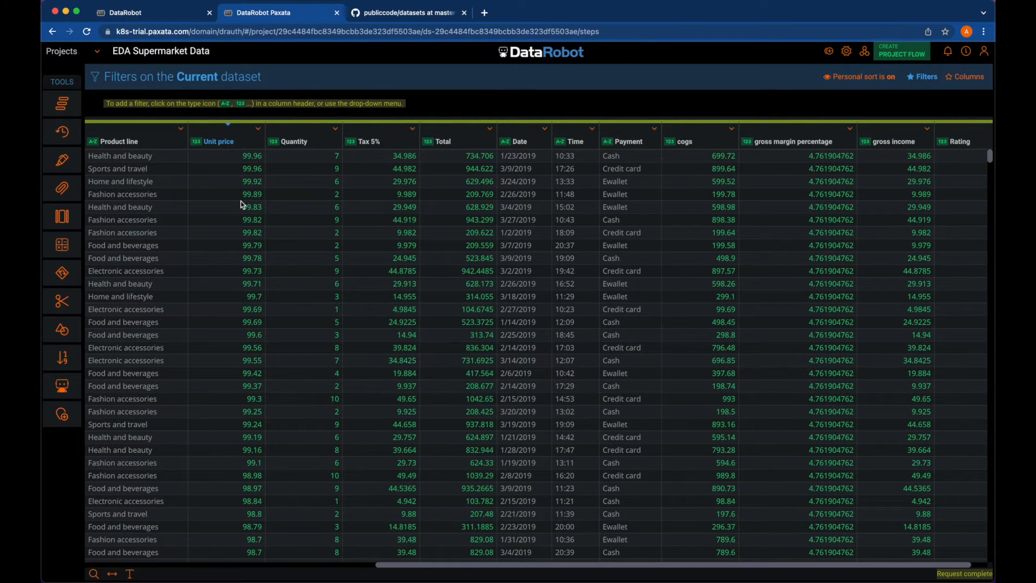
scroll(242, 205, "left", 5)
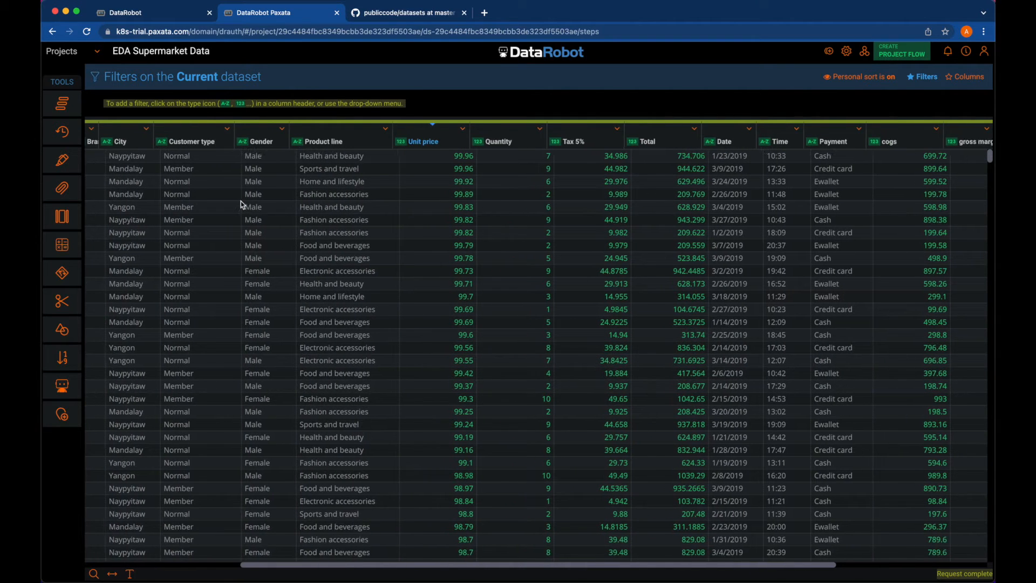
left_click(405, 130)
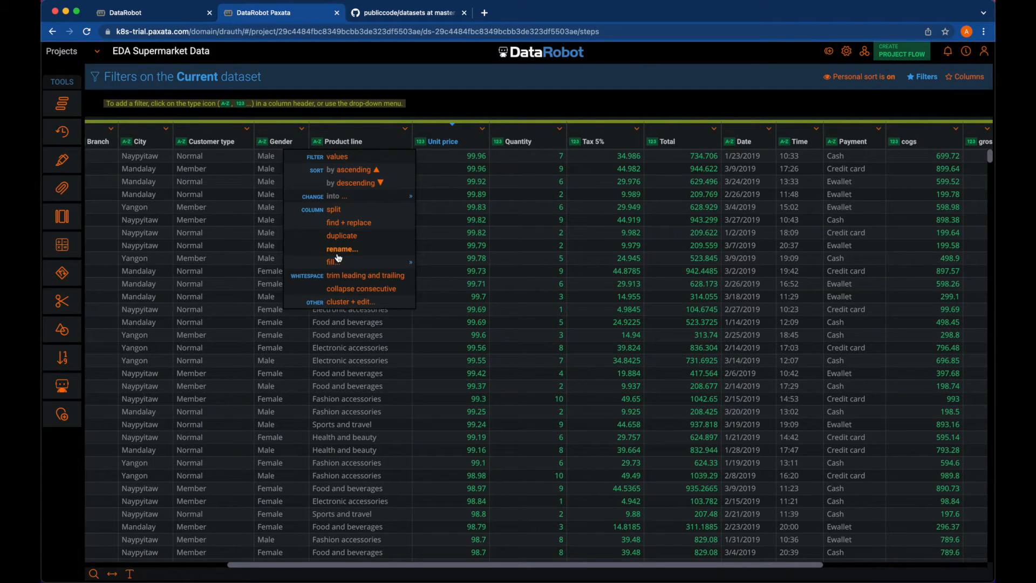
mouse_move(338, 197)
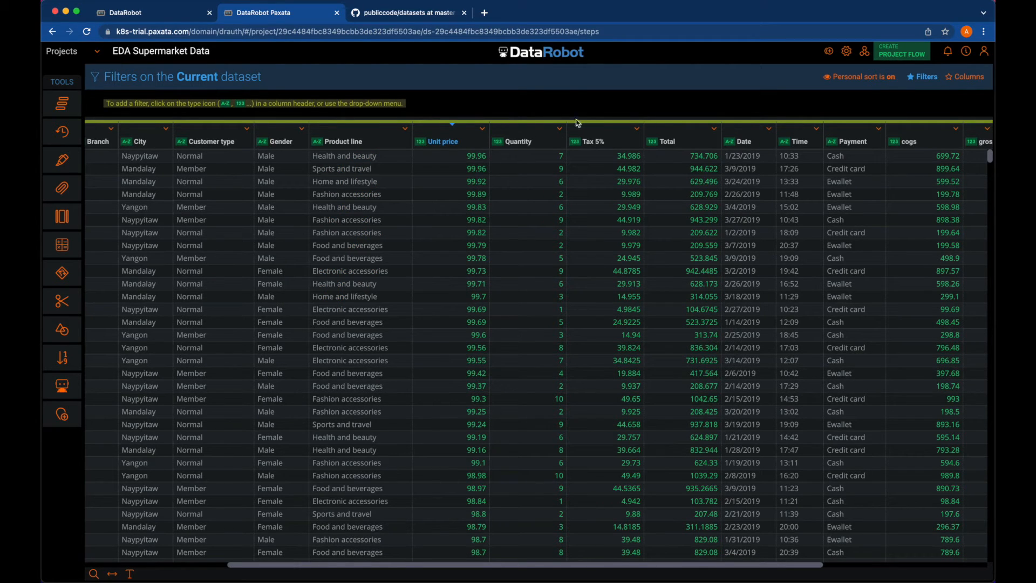
scroll(602, 204, "right", 5)
scroll(602, 204, "right", 5)
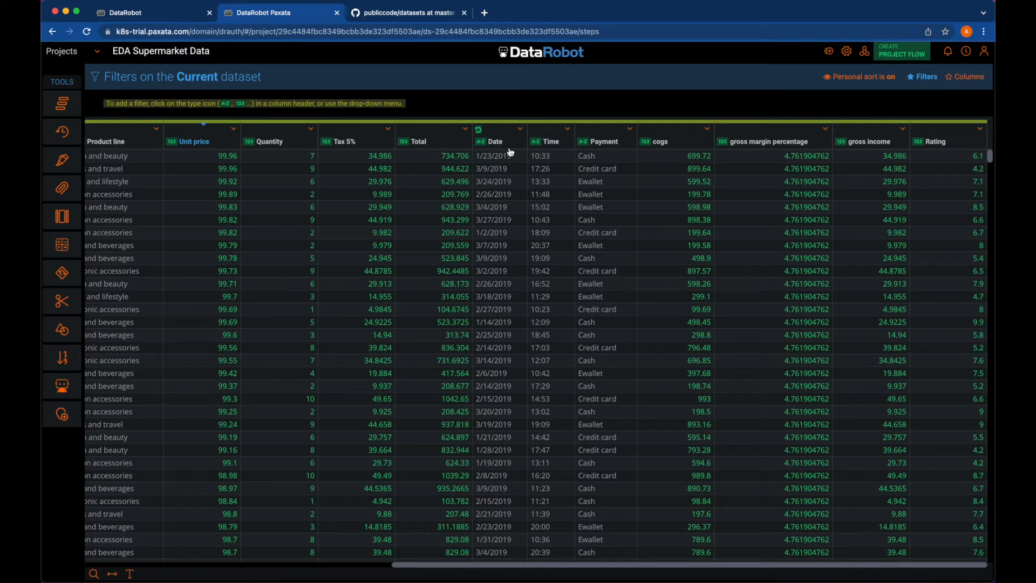
left_click(566, 129)
left_click(557, 124)
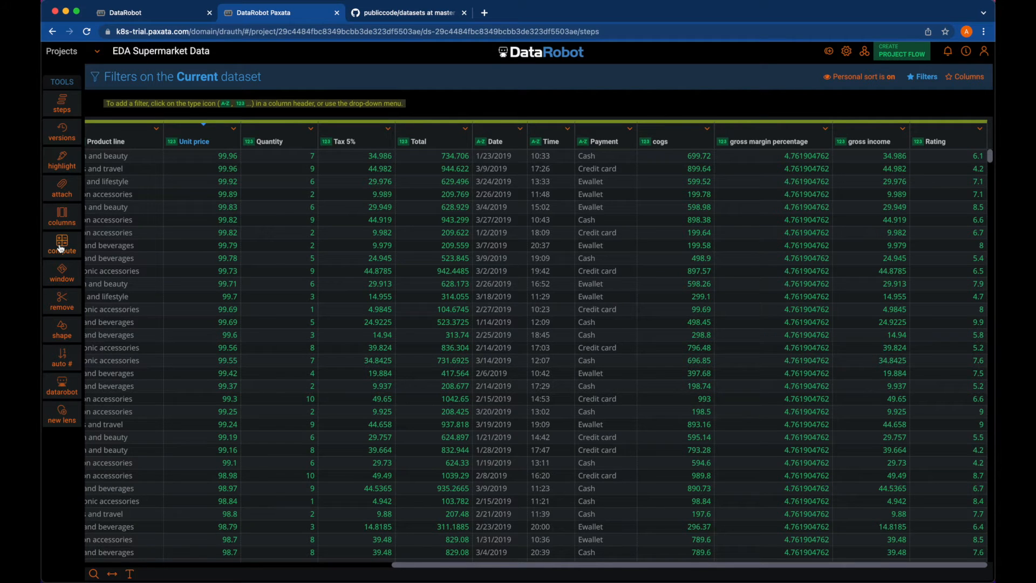
Start a Compute values step for New Column and insert the CONCATENATE() function in its expression.
left_click(61, 243)
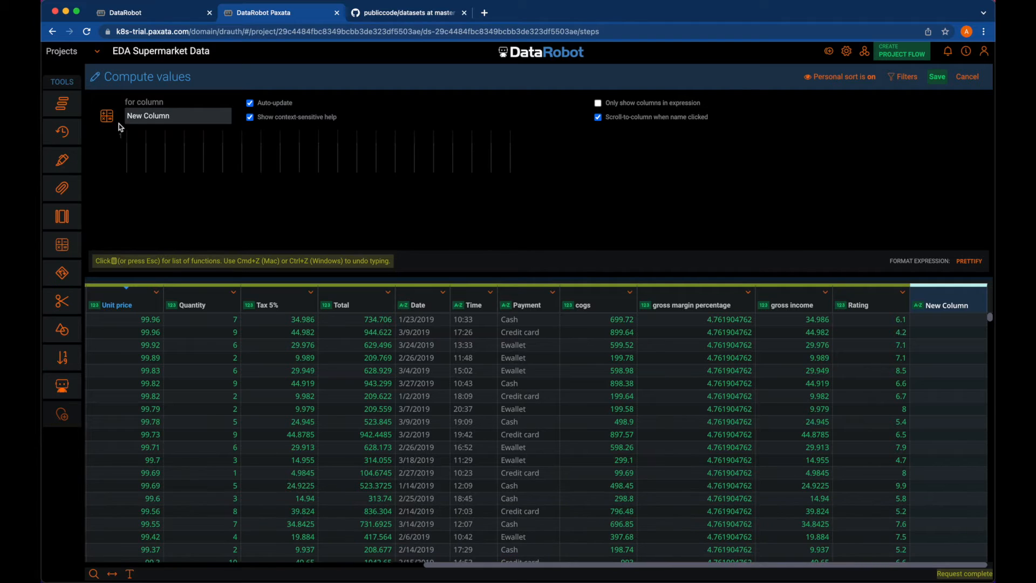
left_click(106, 115)
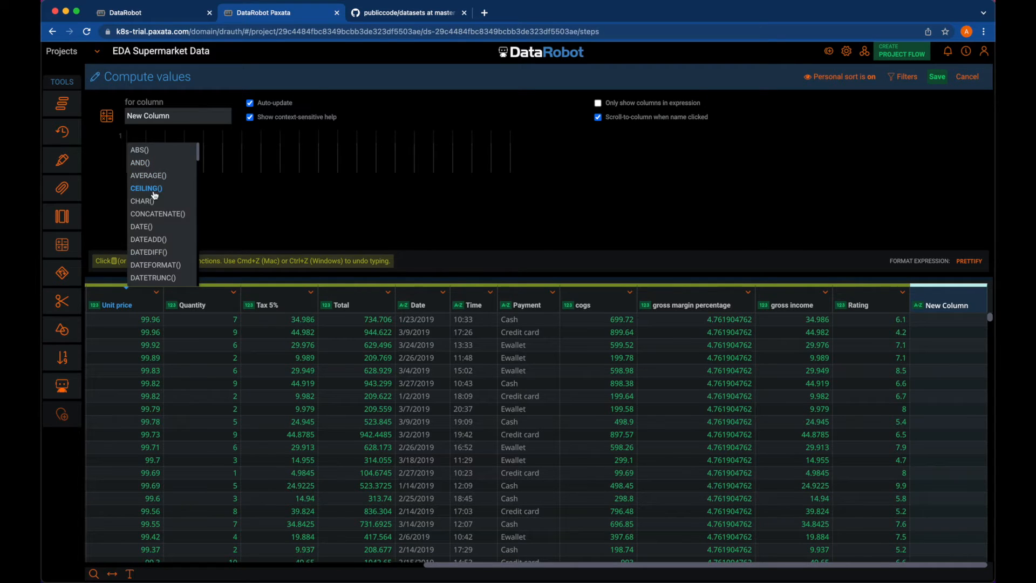
scroll(157, 231, "down", 4)
scroll(157, 233, "up", 4)
left_click(172, 216)
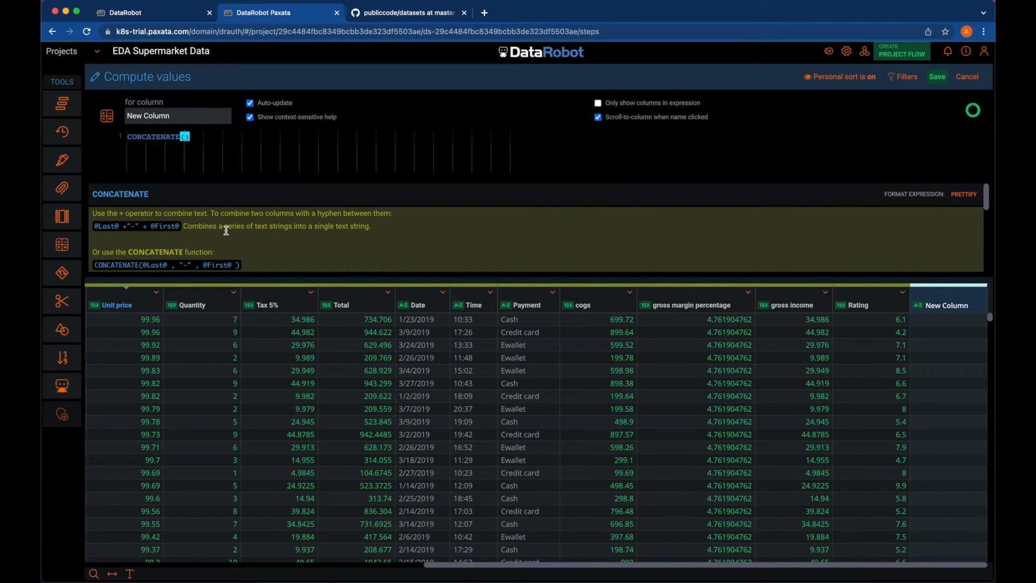
Read through the CONCATENATE function help and turn off the context-sensitive help.
scroll(226, 232, "down", 5)
scroll(226, 232, "up", 5)
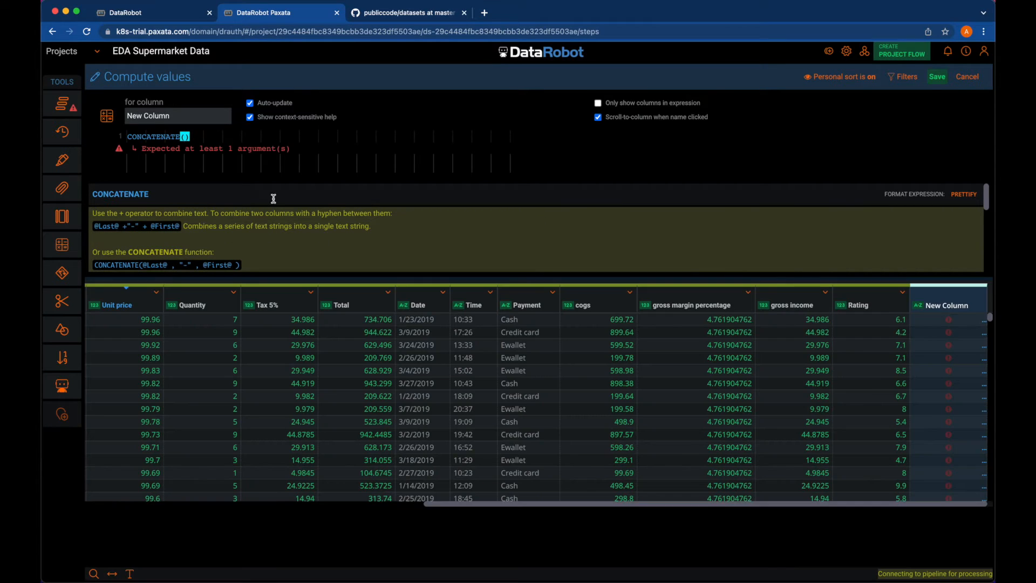
left_click(252, 119)
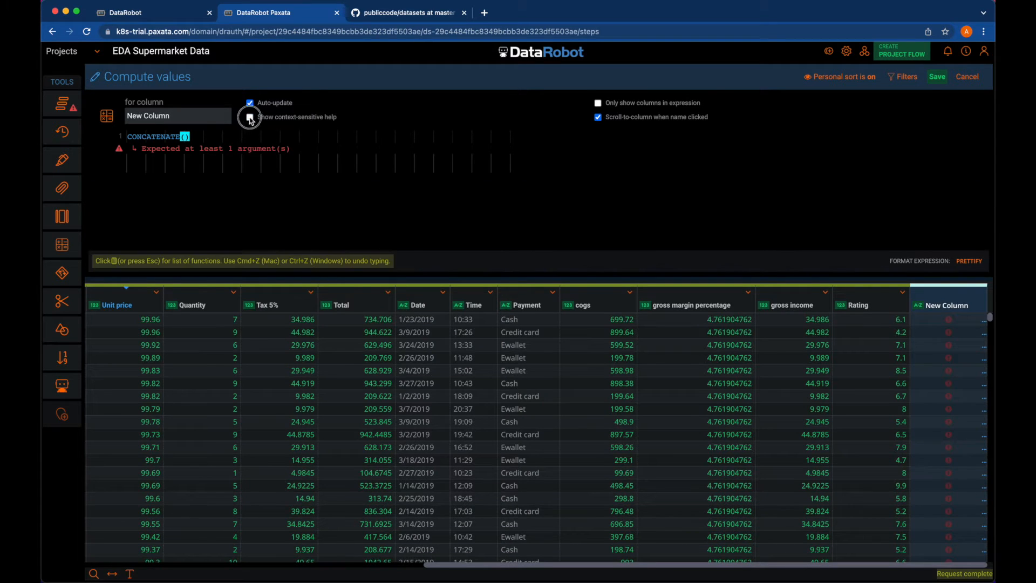
Turn the context-sensitive help back on and add the Date and Time columns as comma-separated arguments of CONCATENATE.
left_click(250, 118)
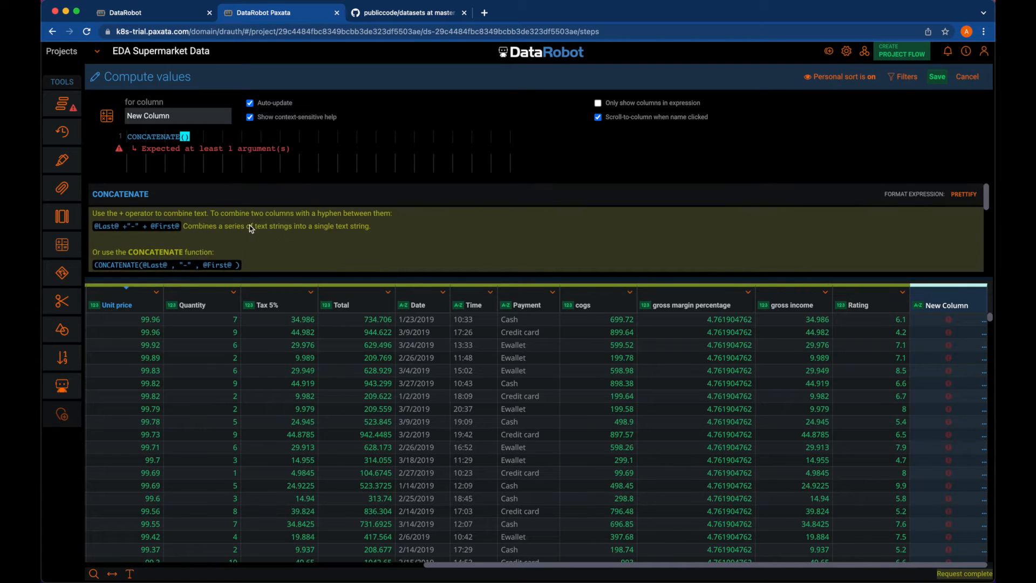
scroll(250, 225, "down", 5)
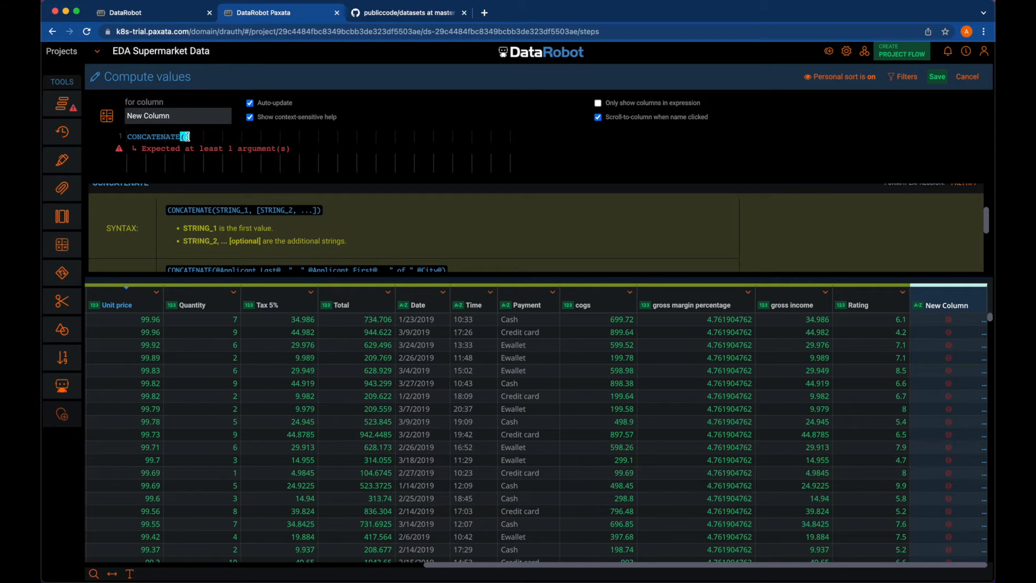
left_click(443, 292)
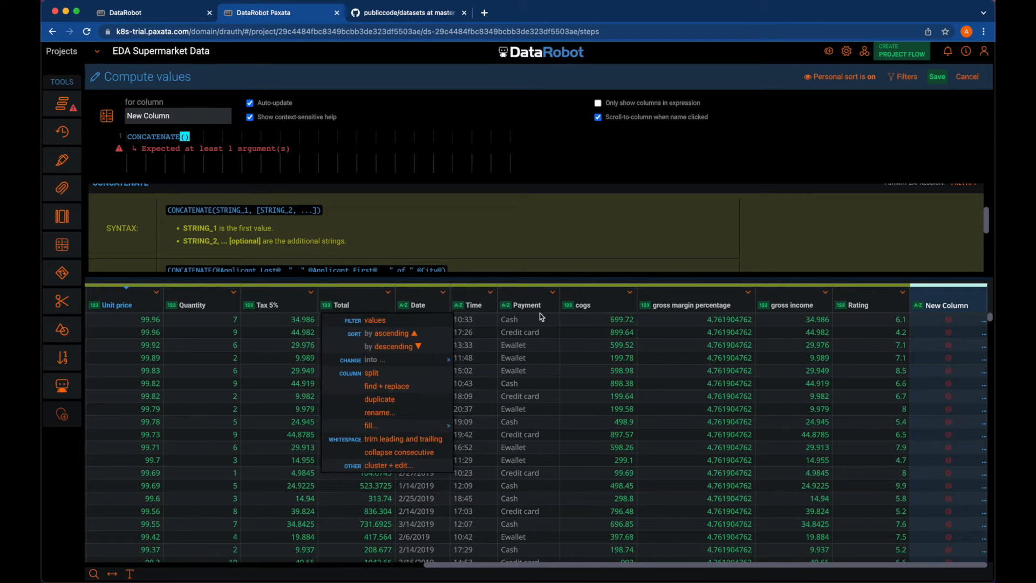
left_click(419, 306)
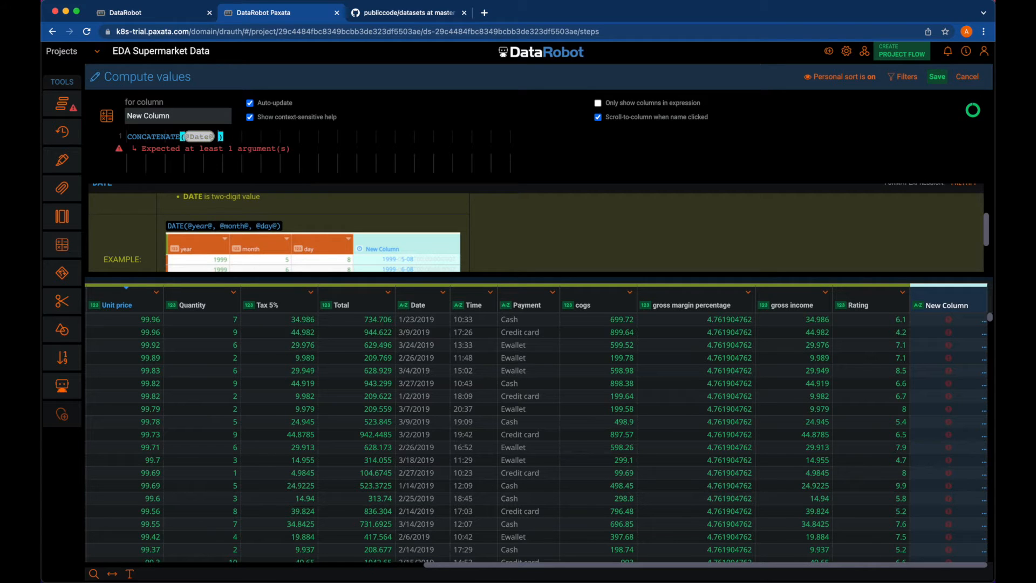
type(",")
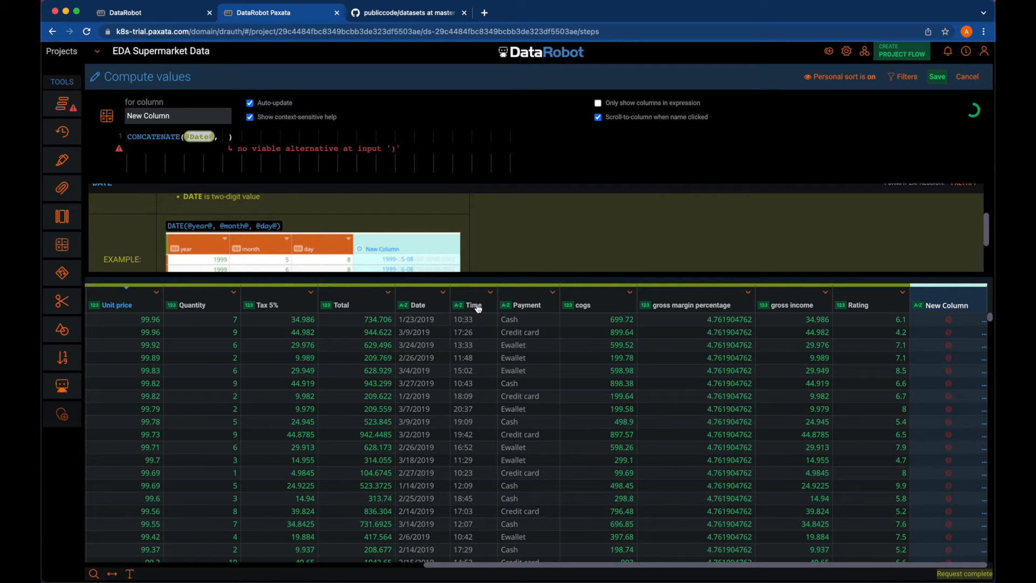
left_click(477, 306)
Insert a quoted space " " as a separate argument between Date and Time and tidy the end of the CONCATENATE expression.
left_click(222, 137)
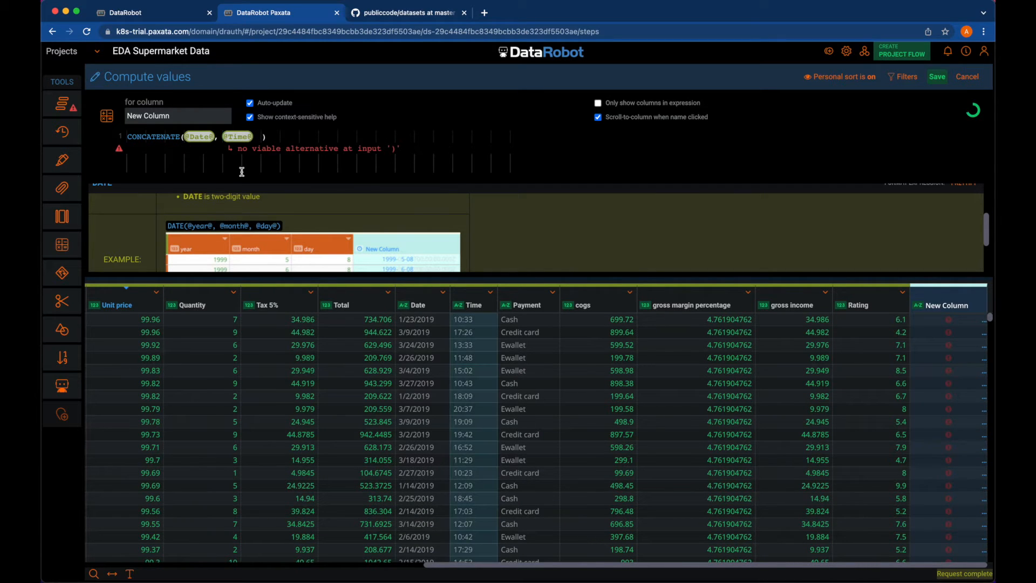
type(",")
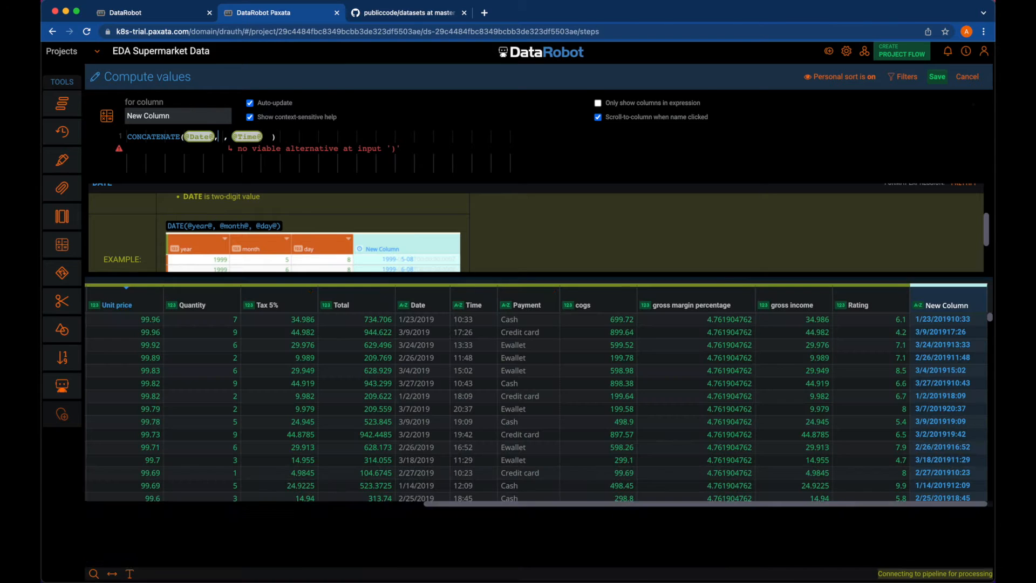
key("Left")
type("\"")
key("BackSpace")
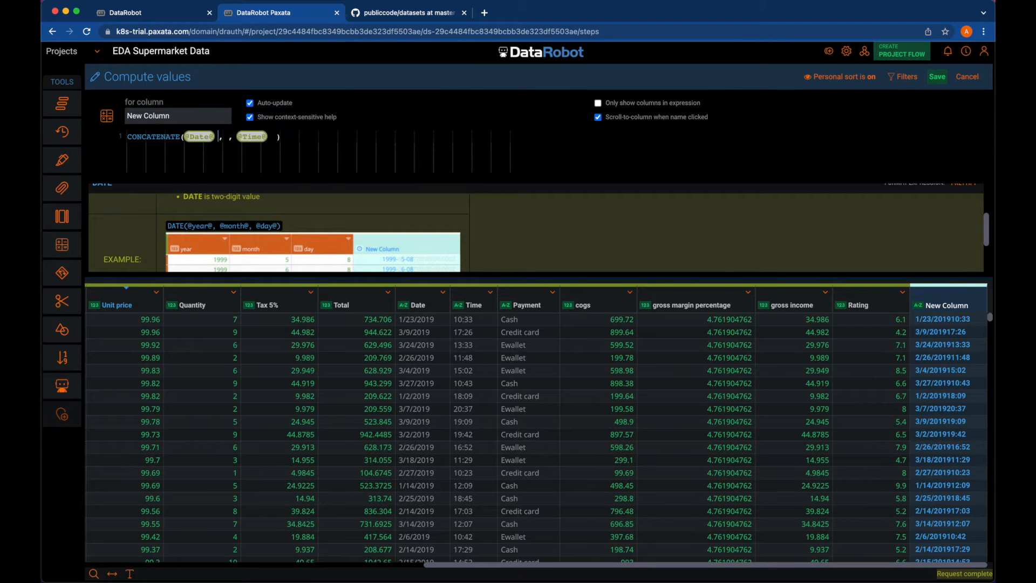
type("\"")
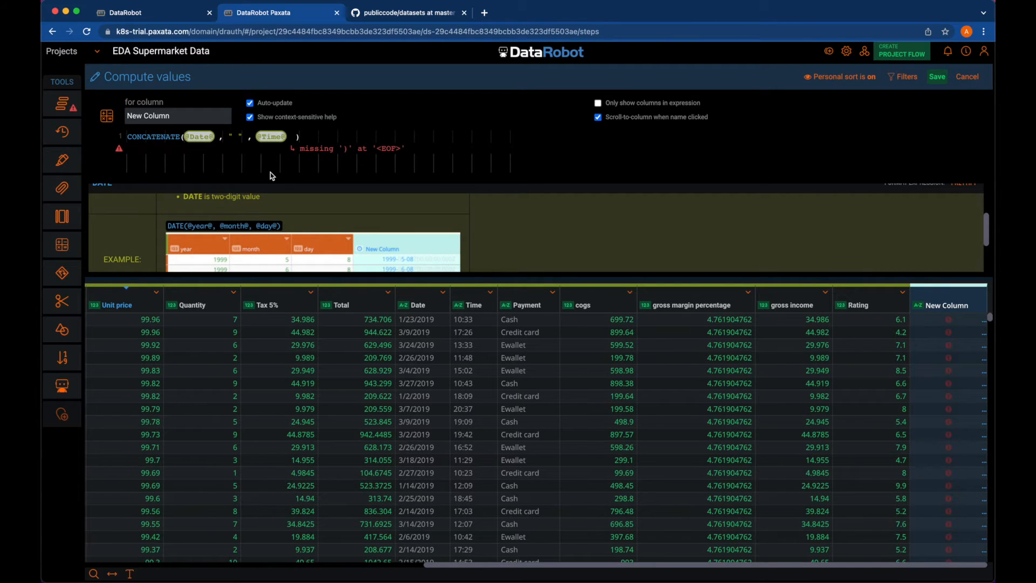
left_click(294, 137)
key("BackSpace")
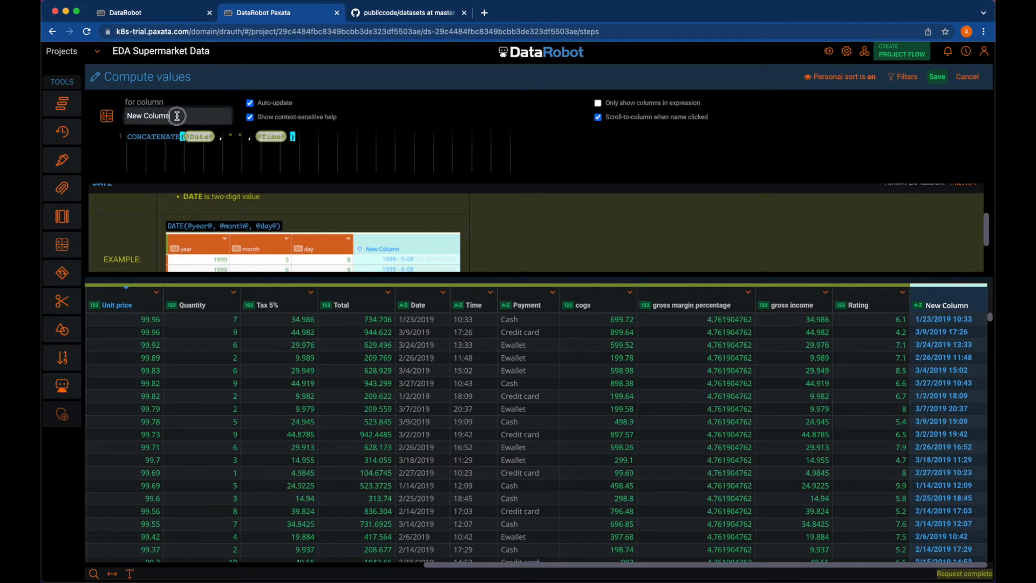
Name the computed column Date Time and save the Compute values step.
left_click_drag(173, 115, 128, 115)
type("Date")
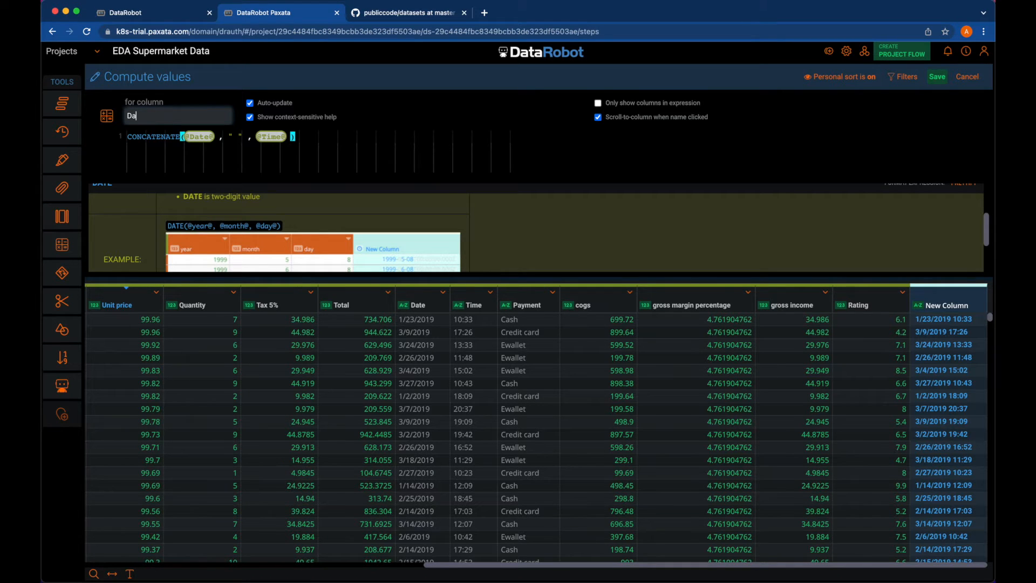
type(" Time")
left_click(938, 77)
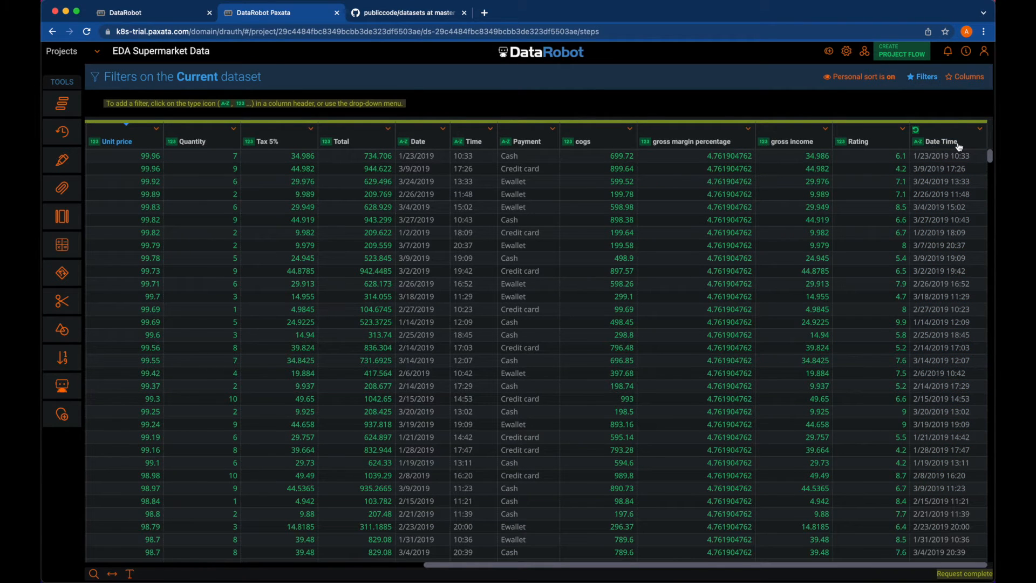
left_click(61, 246)
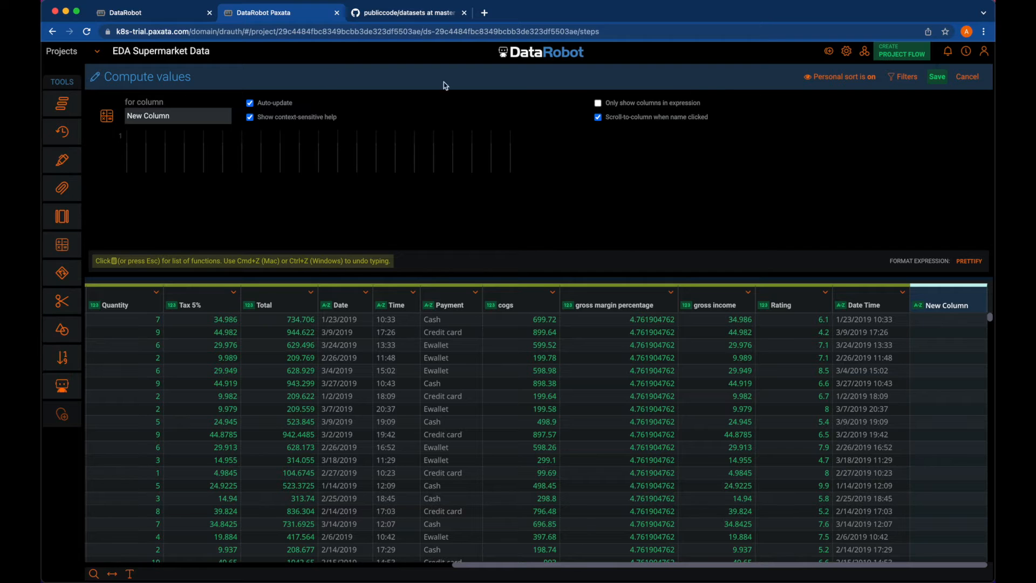
left_click(974, 77)
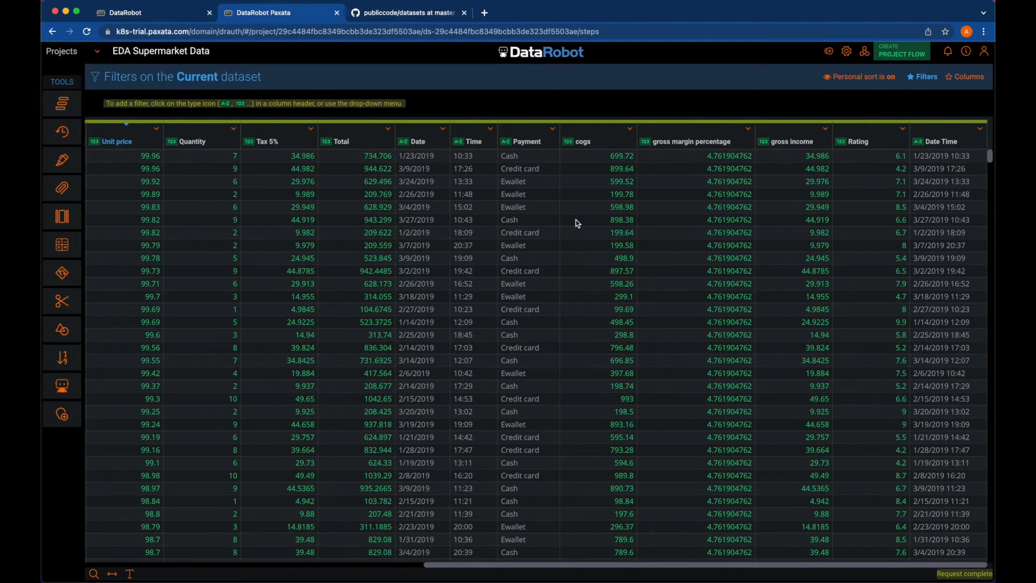
Change the text Date column into the date type using the automatically detected format M/d/yyyy.
left_click(442, 144)
mouse_move(373, 197)
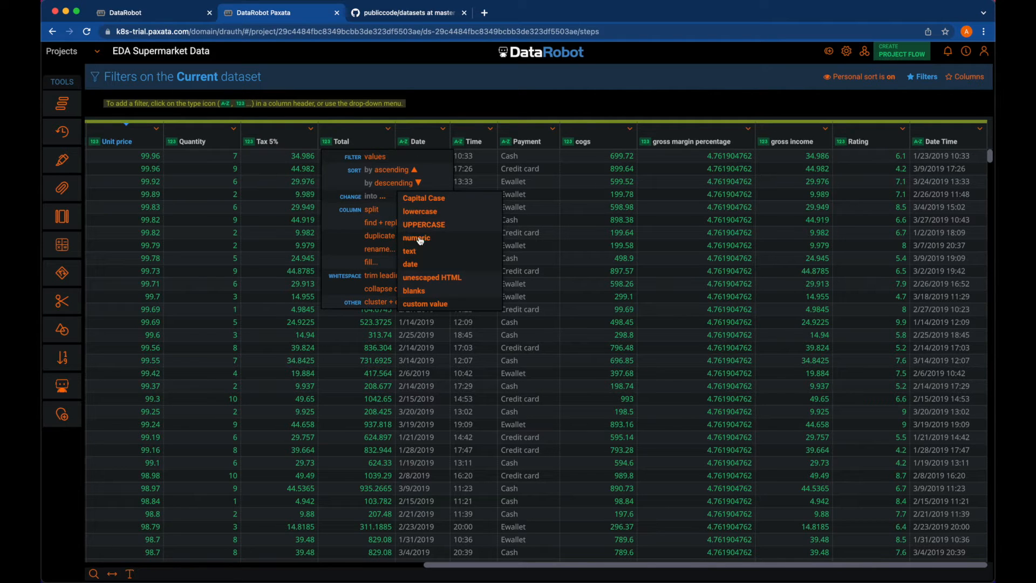
left_click(413, 265)
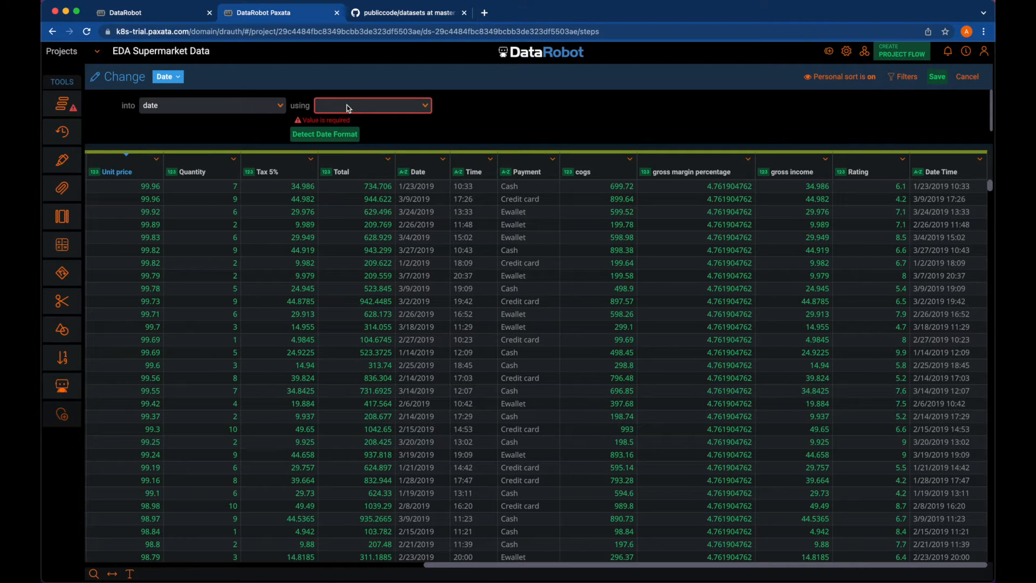
left_click(417, 106)
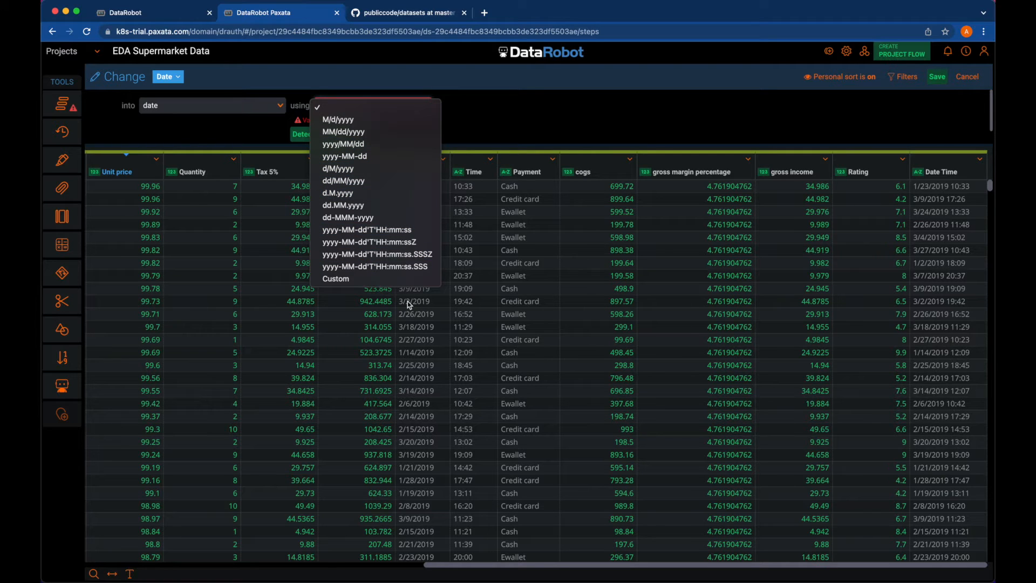
left_click(475, 120)
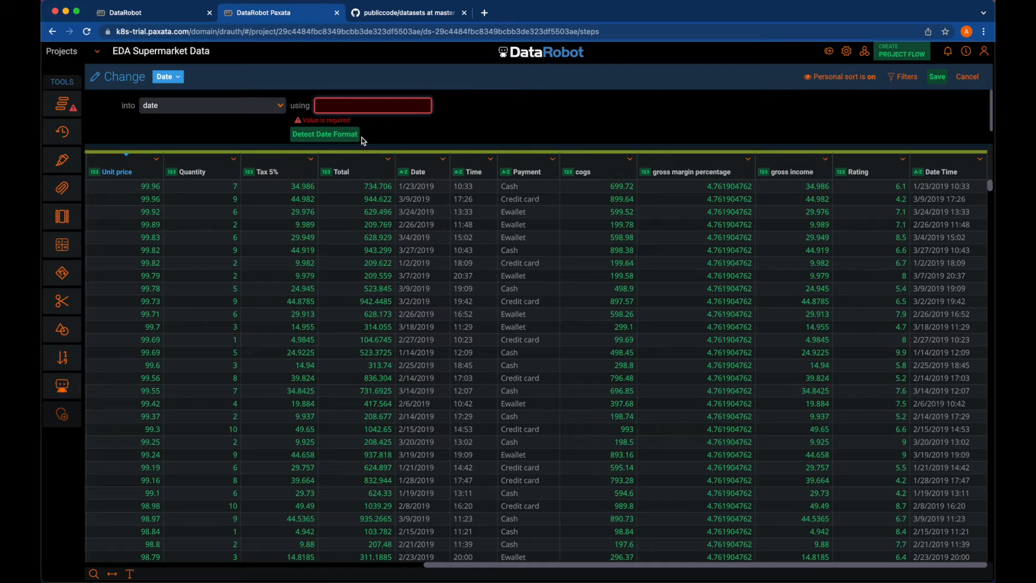
left_click(322, 139)
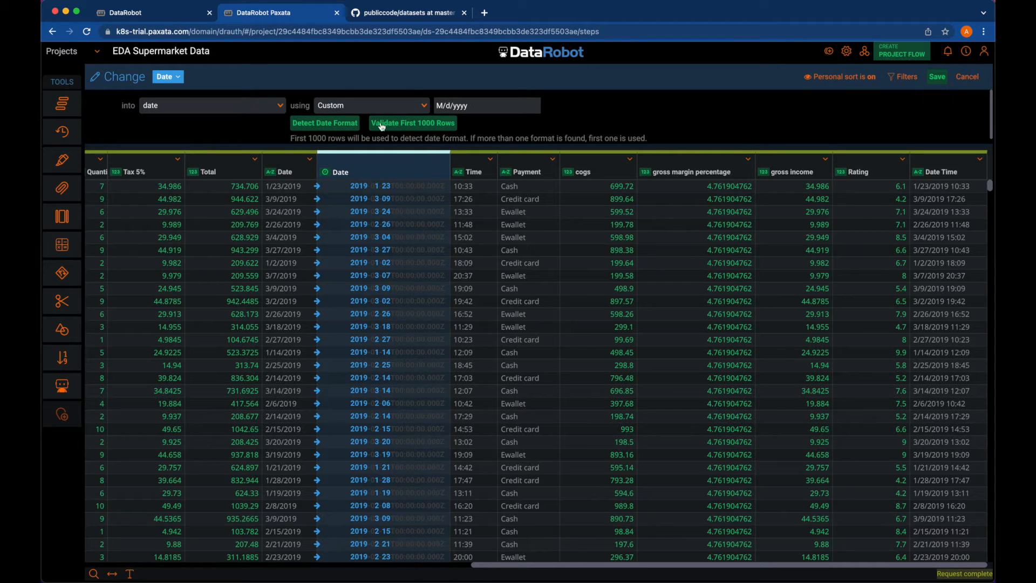
Validate the date format on the first 1000 rows, check the converted dates and save the change.
left_click(429, 125)
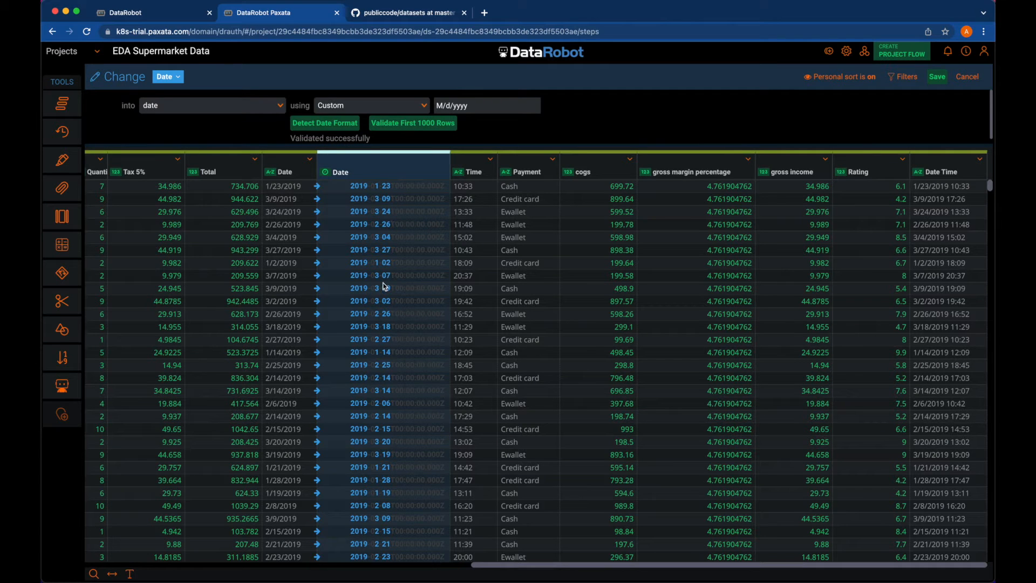
scroll(383, 288, "down", 8)
scroll(383, 286, "up", 8)
left_click(936, 77)
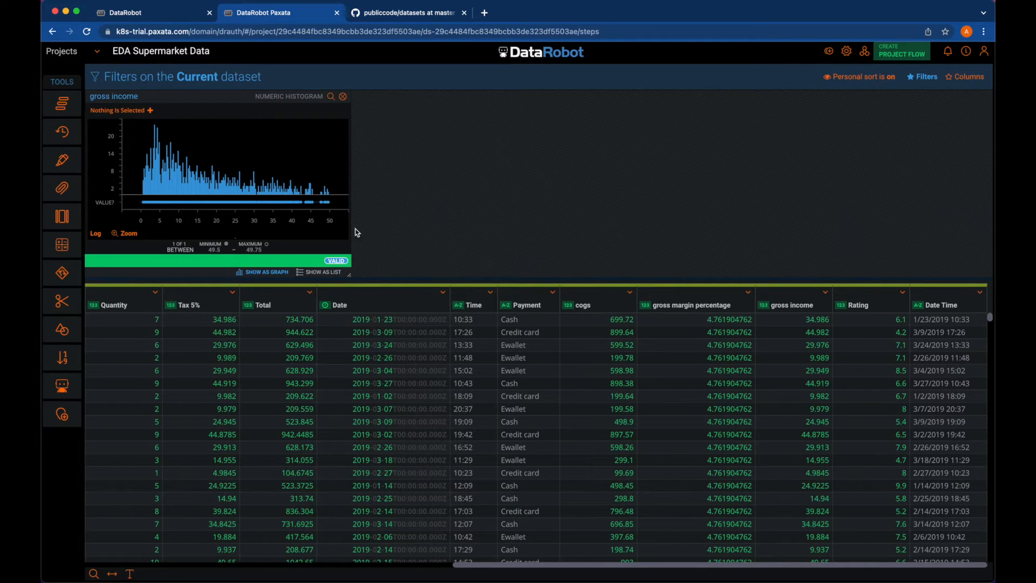
Widen the gross income histogram and sort the gross income column in descending order.
left_click_drag(350, 275, 920, 257)
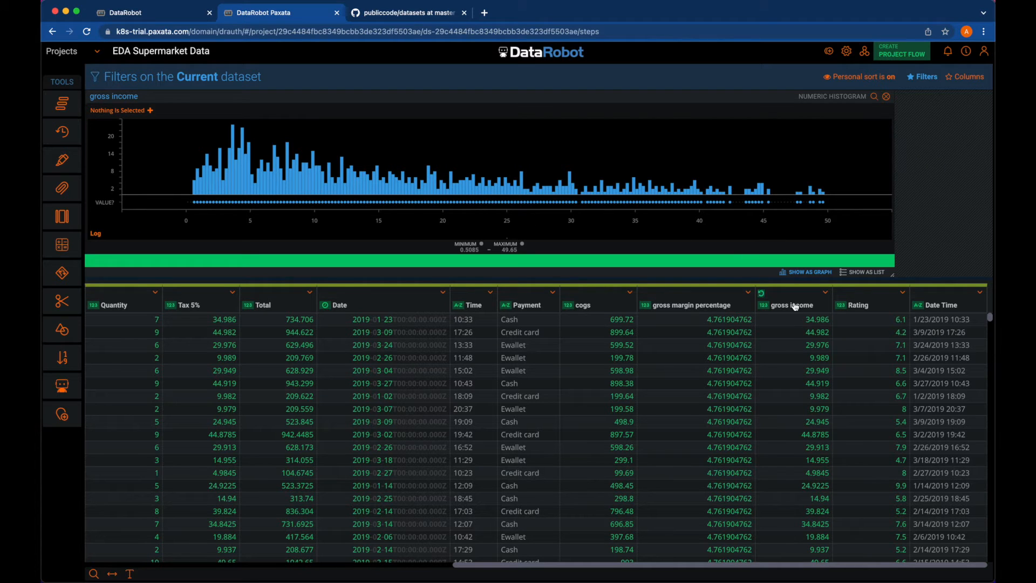
left_click(826, 295)
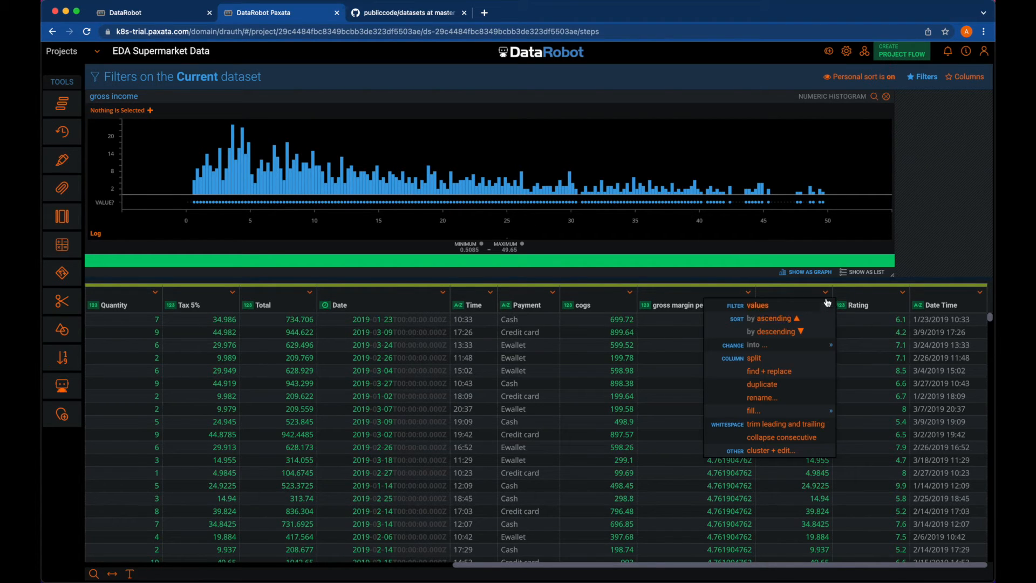
left_click(778, 333)
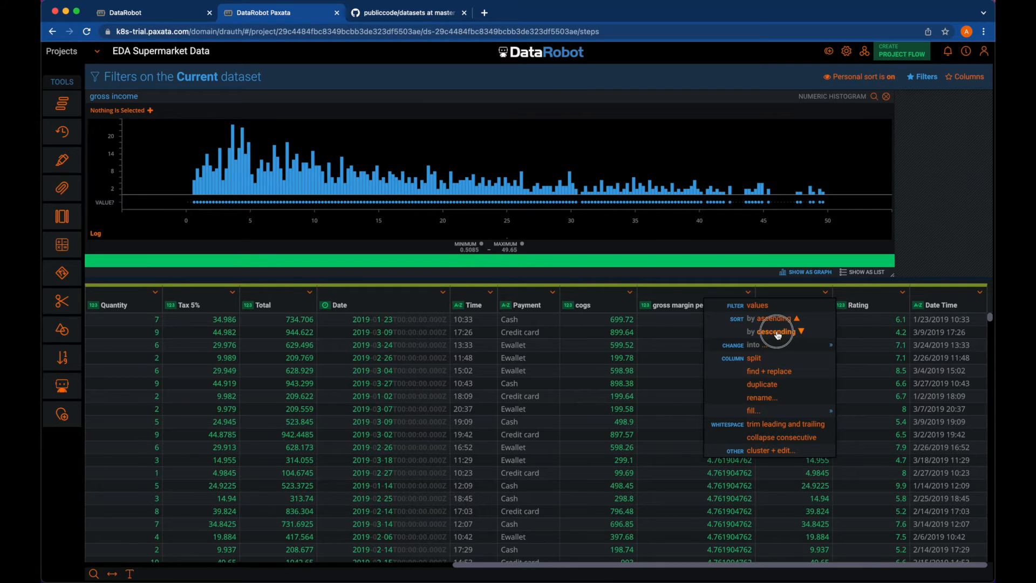
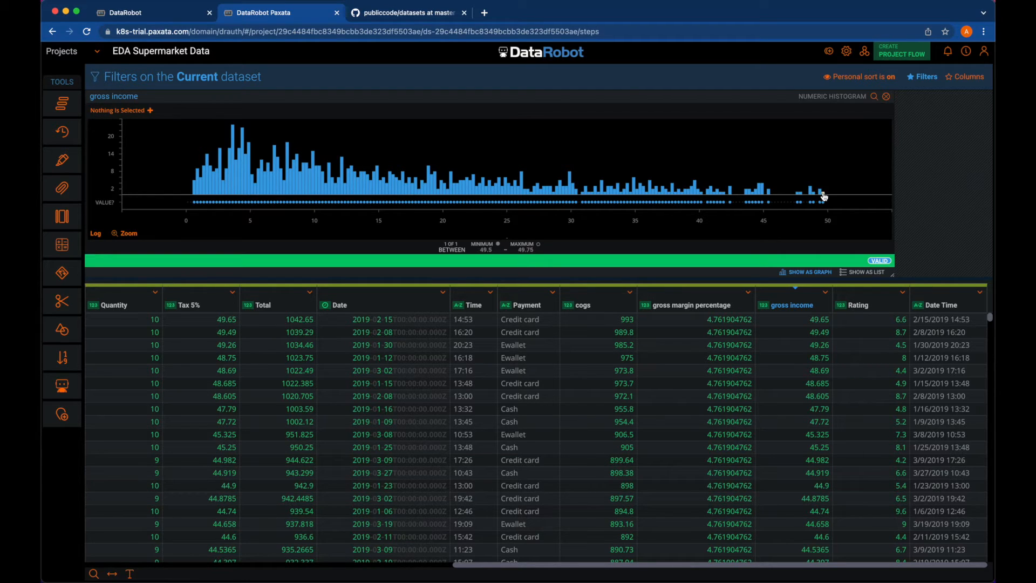
Filter gross income to the range 47.5 to 49.75 in the histogram and look through all columns of the matching rows.
left_click_drag(792, 174, 825, 209)
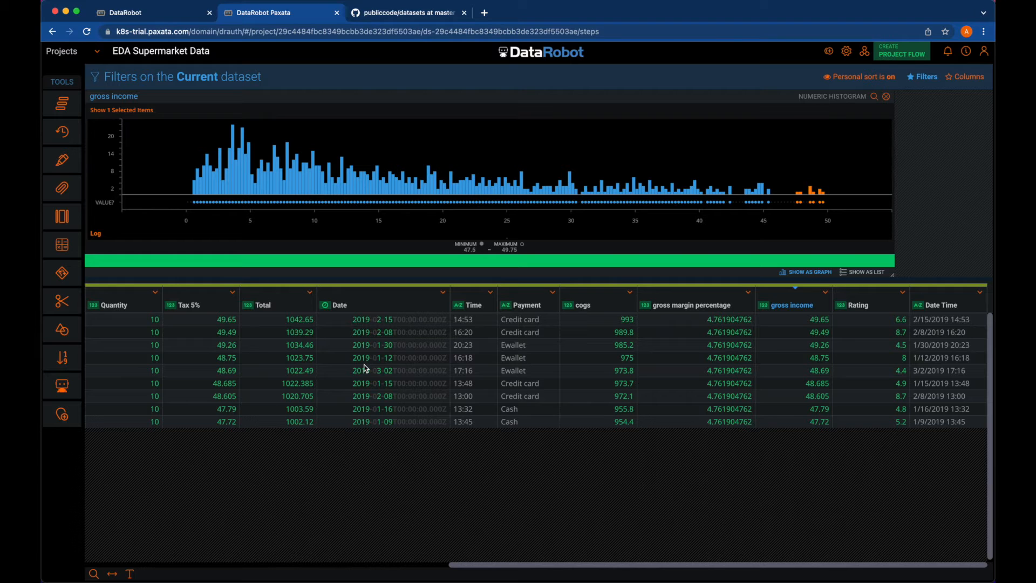
scroll(366, 369, "left", 2)
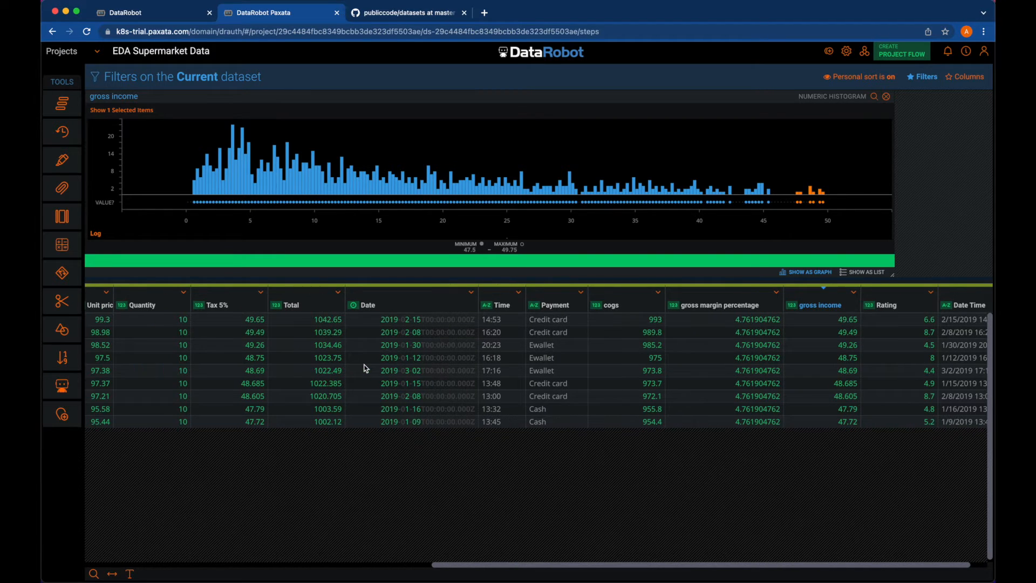
scroll(416, 372, "left", 15)
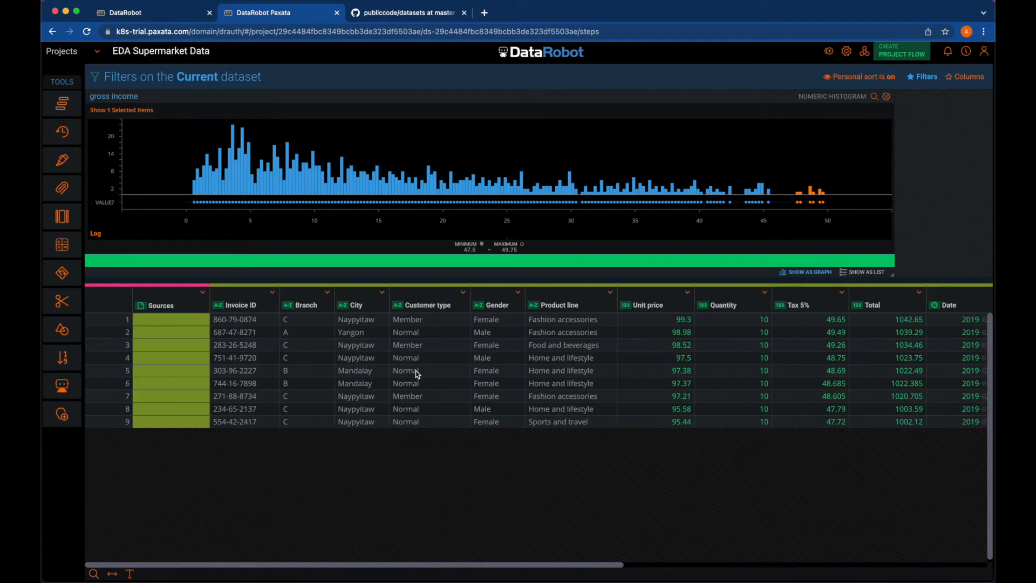
scroll(575, 379, "right", 15)
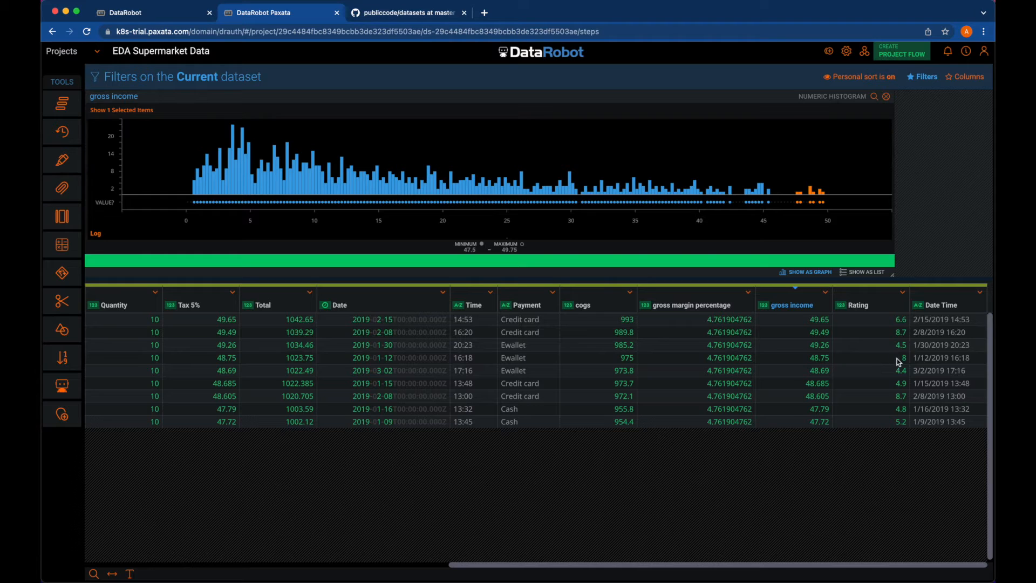
Add a Rating filter, narrow the gross income histogram slightly and select the rating range 7.7 to 8.92.
left_click(843, 310)
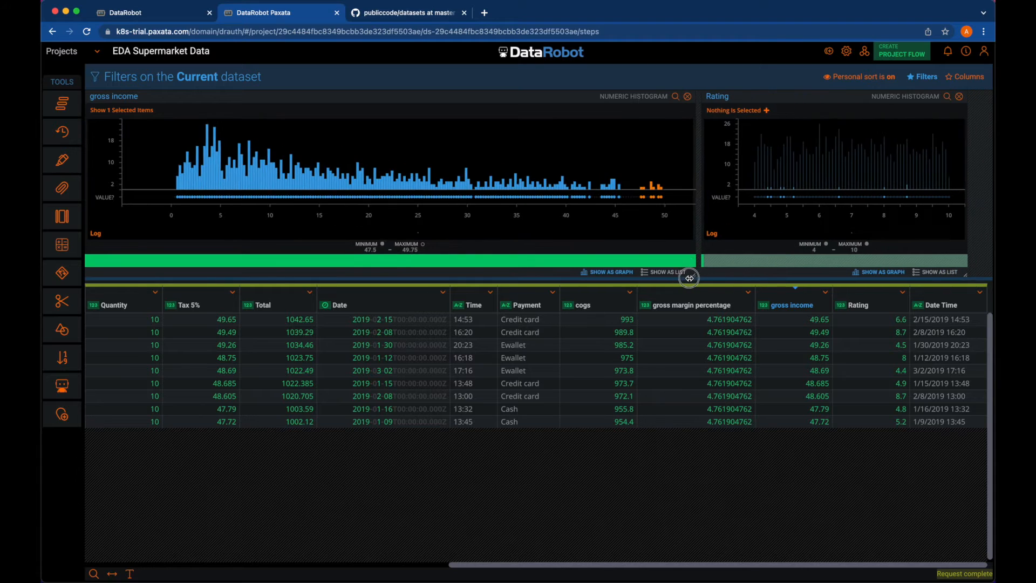
left_click_drag(690, 278, 679, 277)
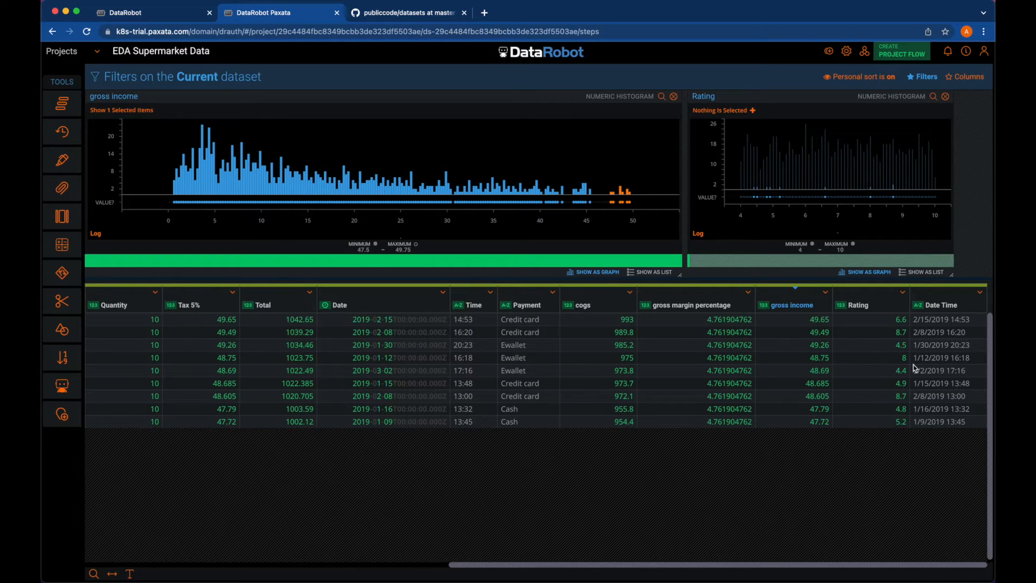
left_click_drag(861, 170, 895, 202)
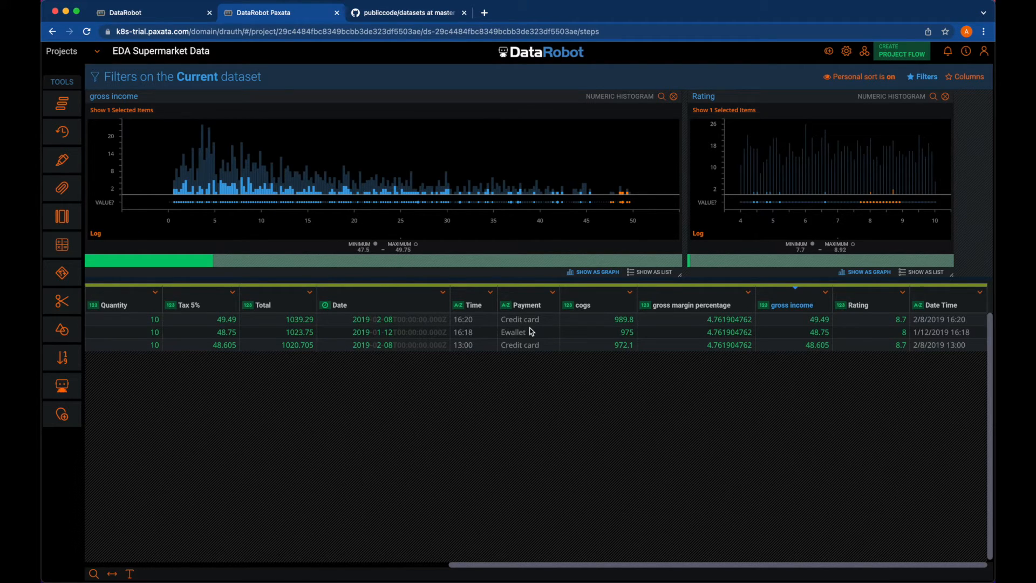
Remove the rows matching the gross income and Rating filters, save the step and clear the Rating filter.
left_click(61, 304)
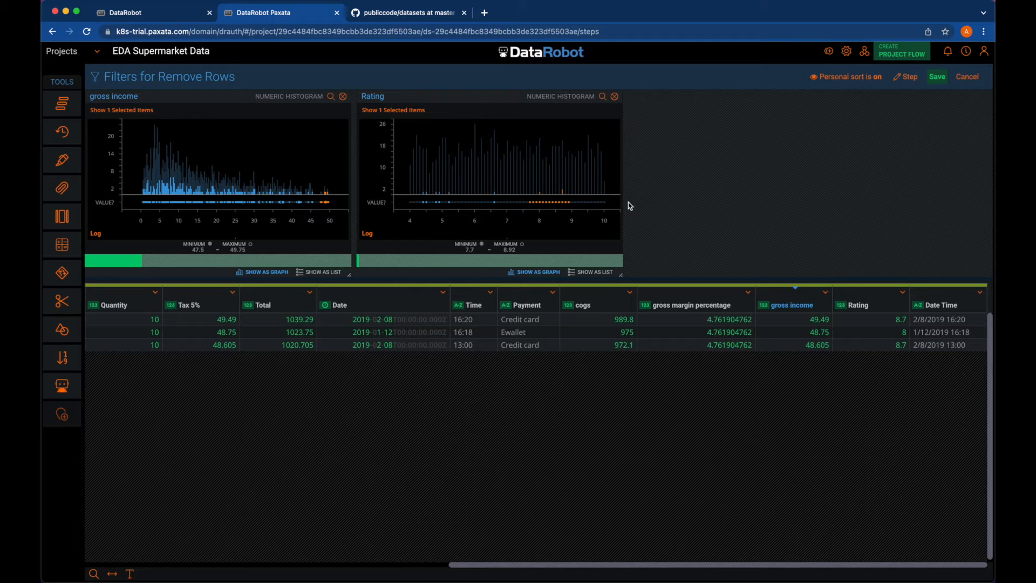
left_click(938, 79)
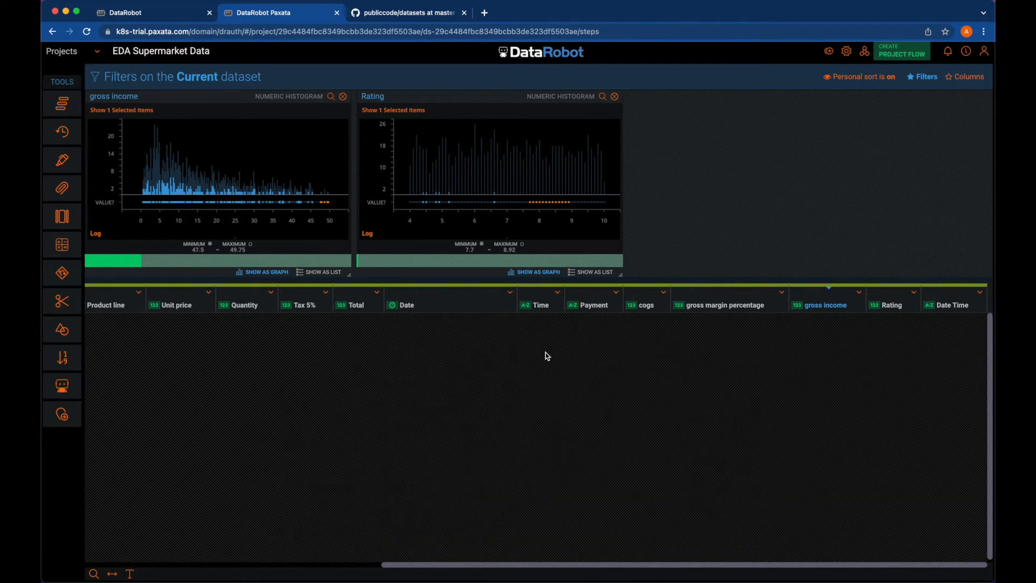
left_click(615, 96)
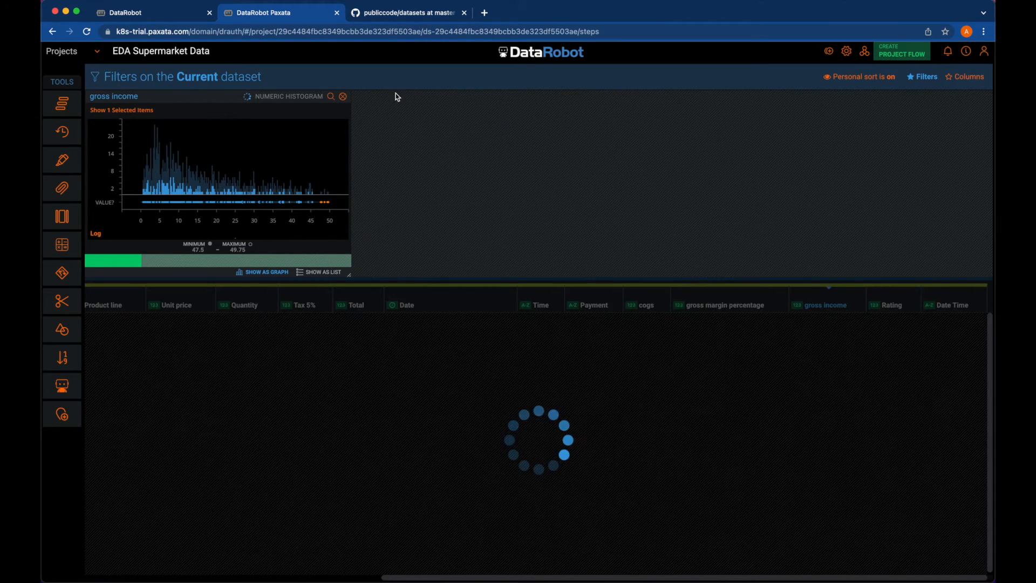
Remove the gross income filter and mute the Remove Rows step in the project's step list.
left_click(343, 96)
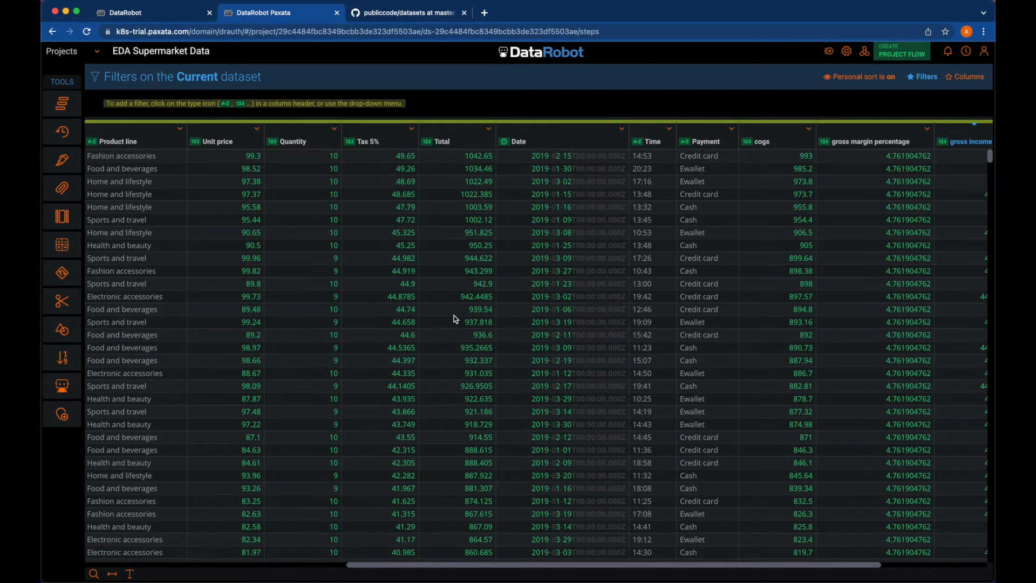
left_click(62, 103)
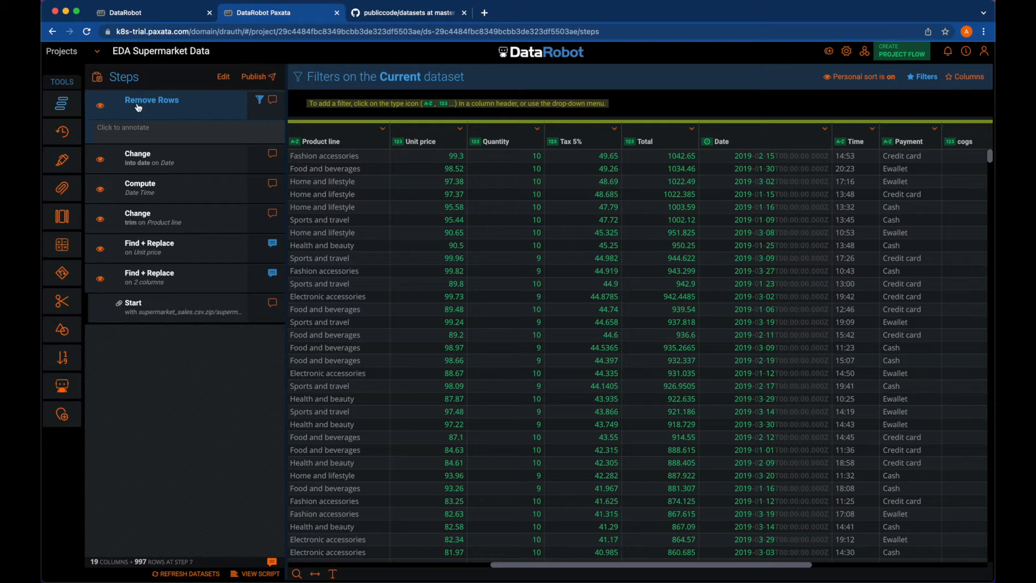
left_click(101, 109)
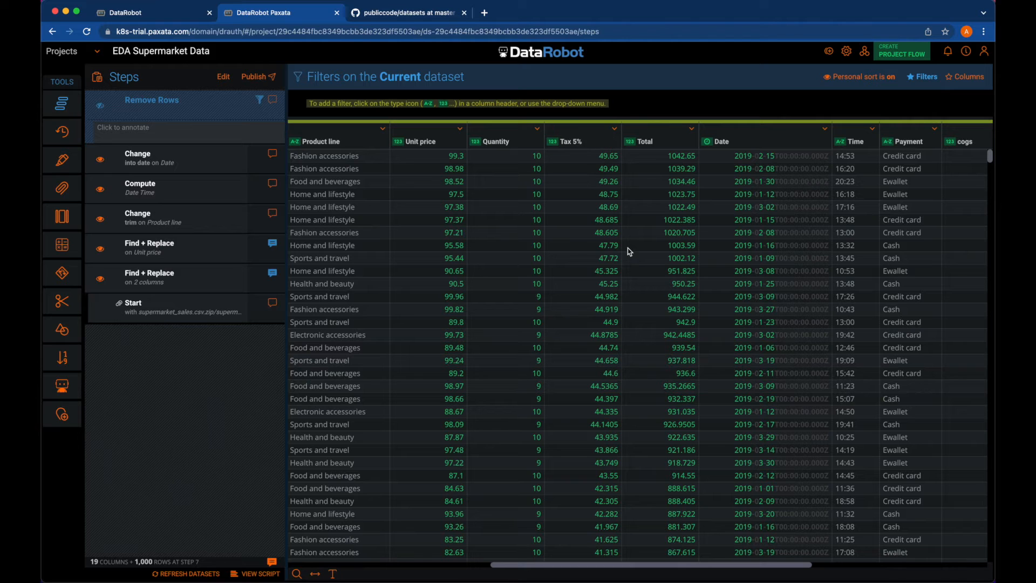
Compare the gross income histogram with the Remove Rows step active and muted, leave the step muted and close the histogram.
scroll(621, 251, "right", 10)
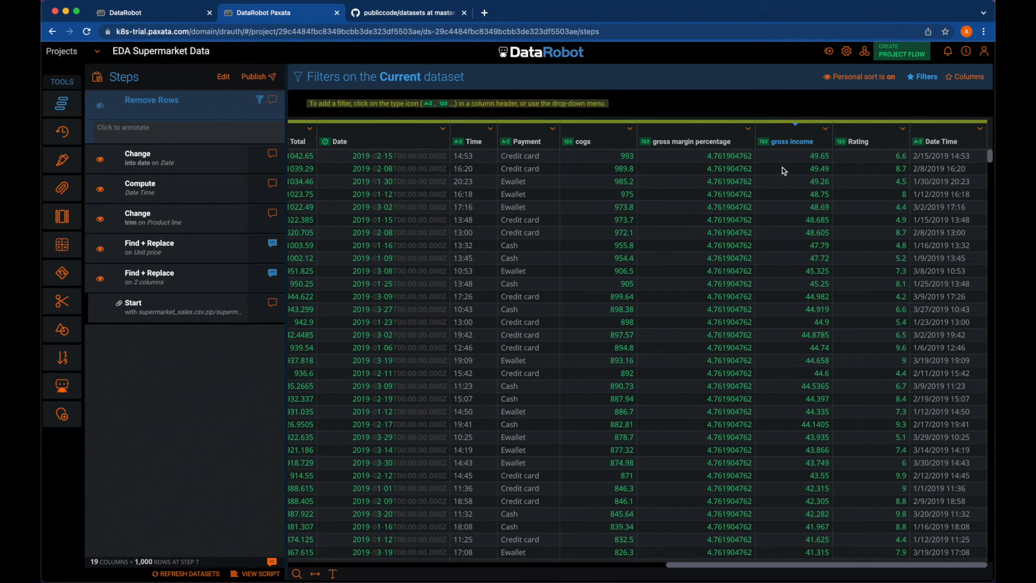
left_click(764, 142)
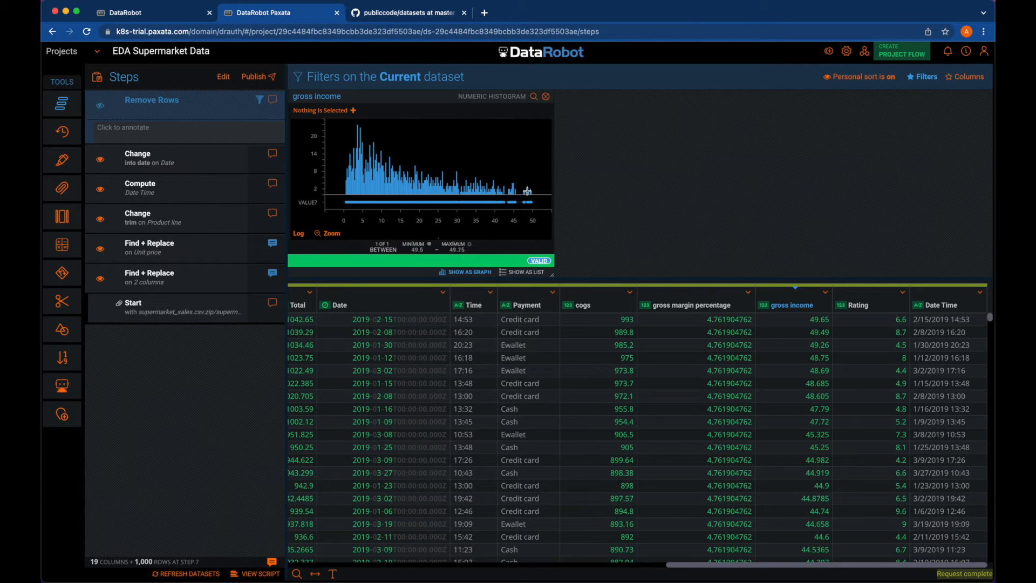
left_click(101, 108)
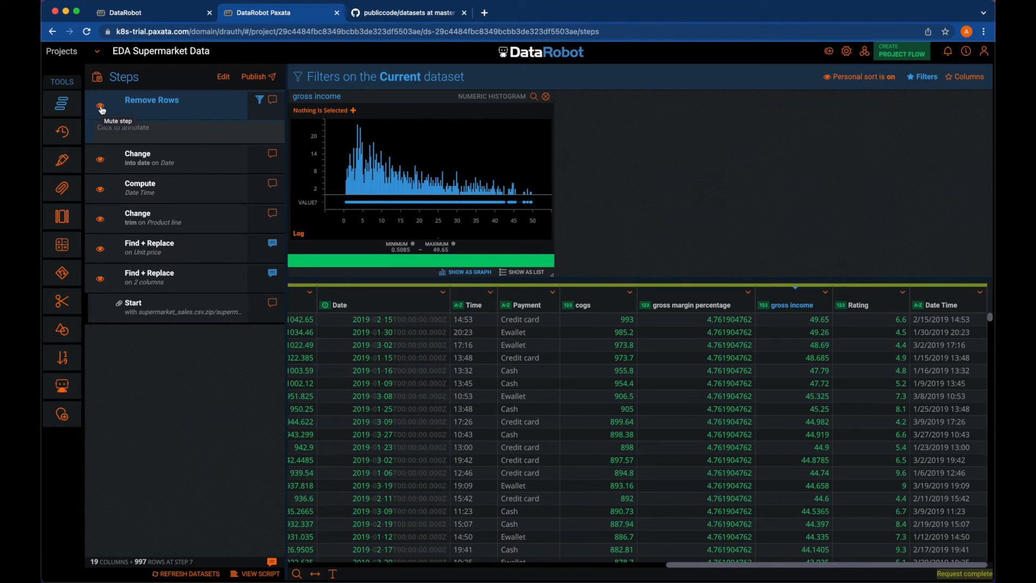
left_click(101, 107)
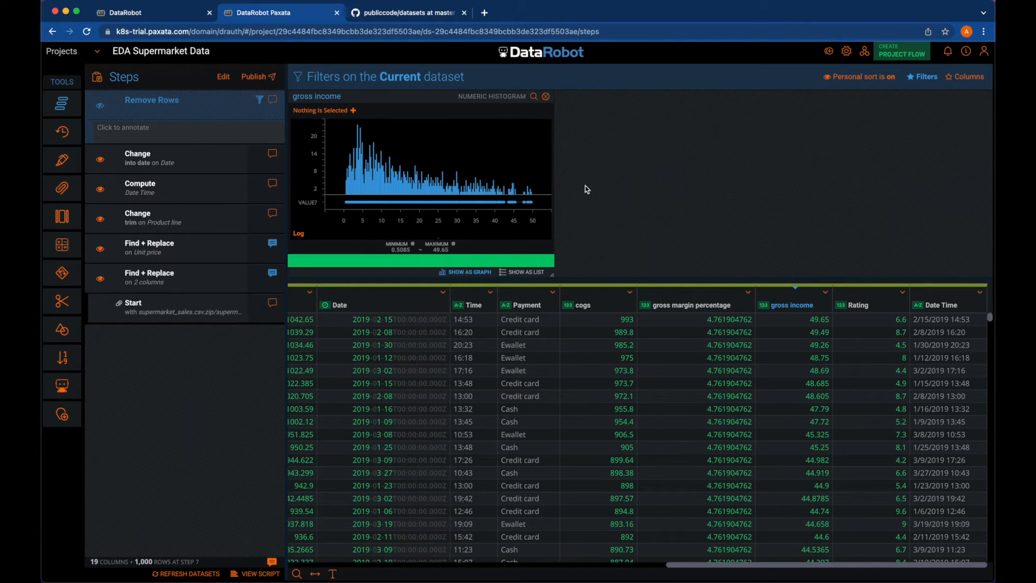
left_click(99, 107)
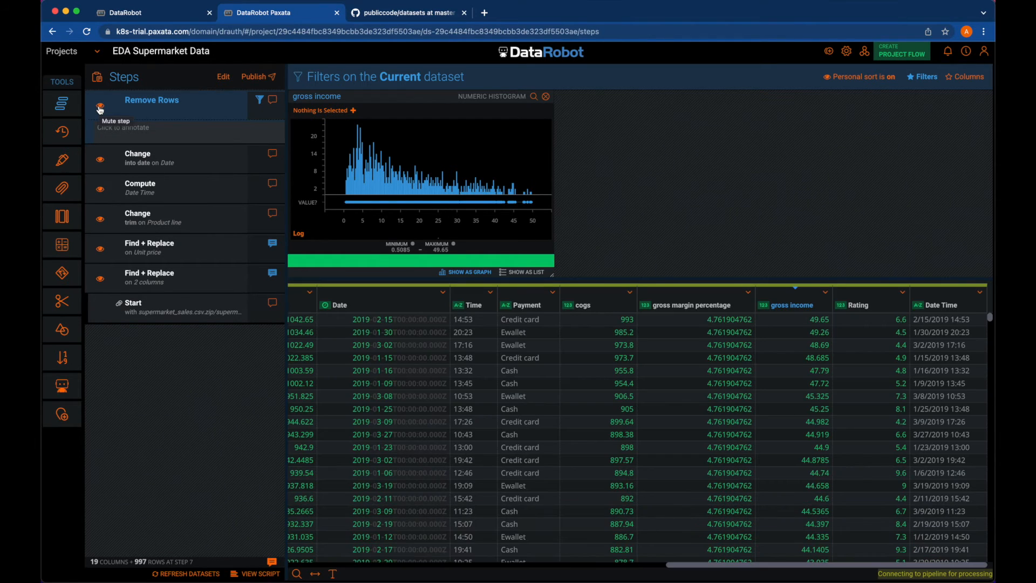
left_click(100, 108)
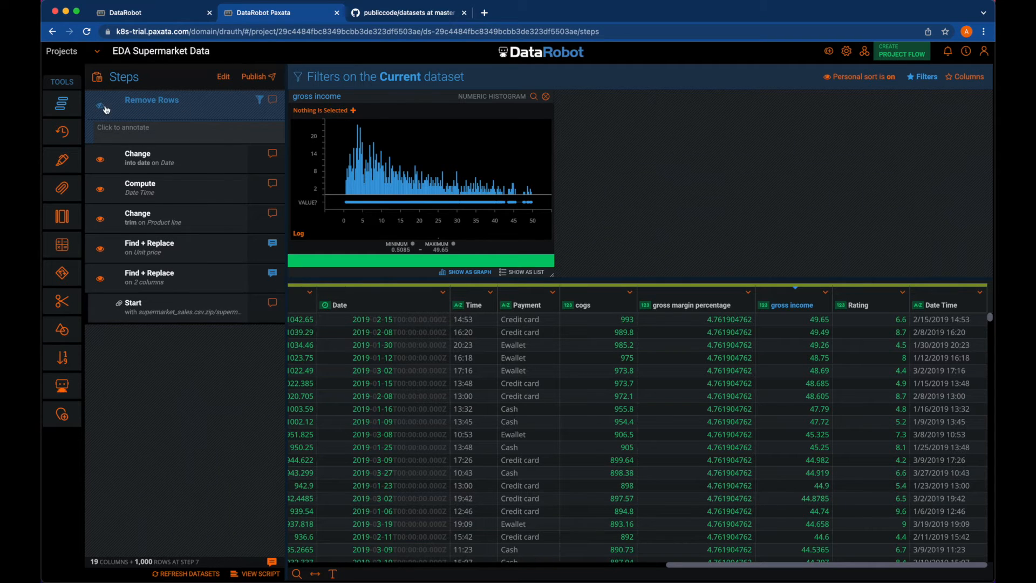
left_click(547, 97)
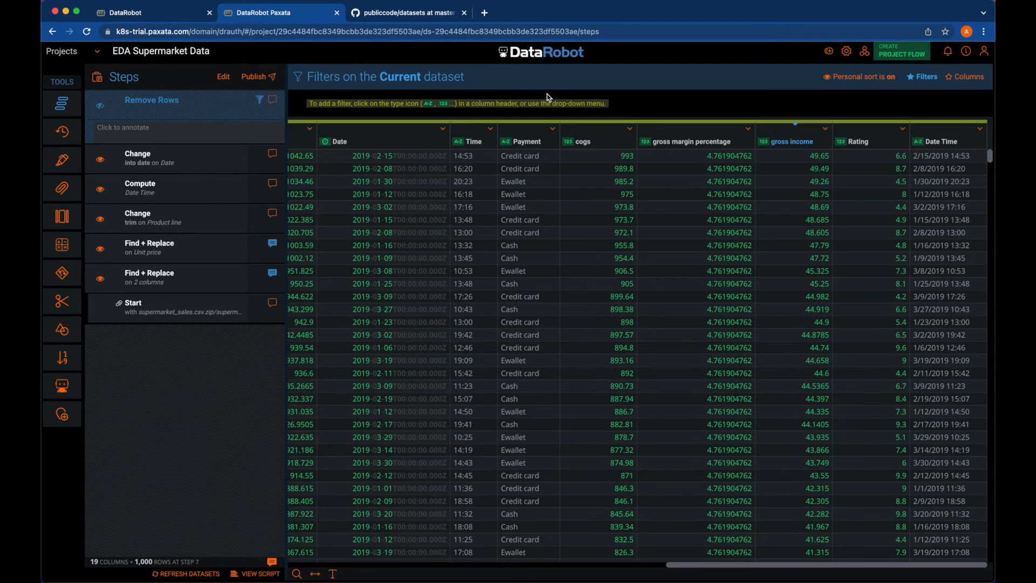
Hide the step list, view the distinct values of the Branch column in a filter and remove that filter.
left_click(74, 108)
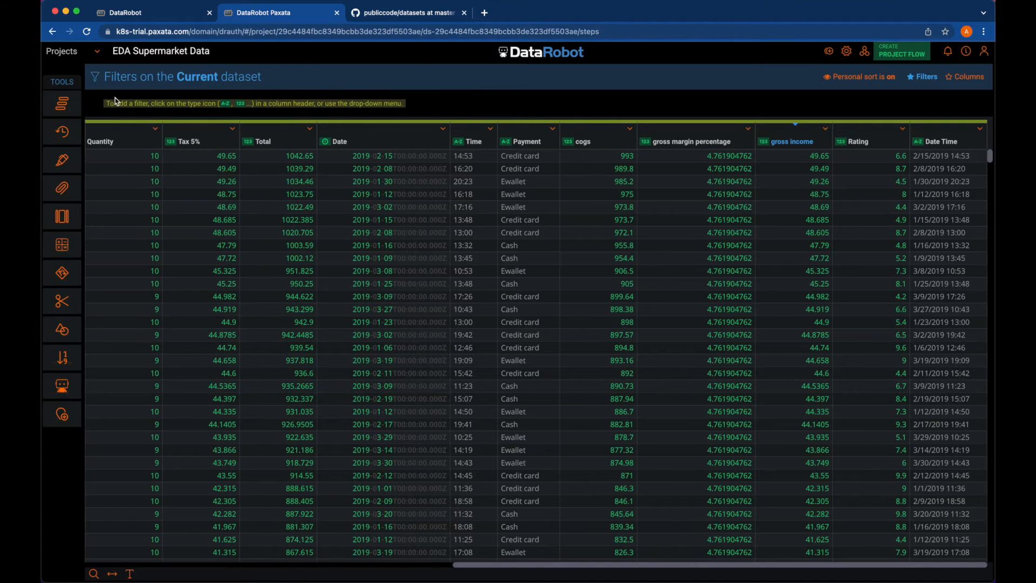
left_click(61, 103)
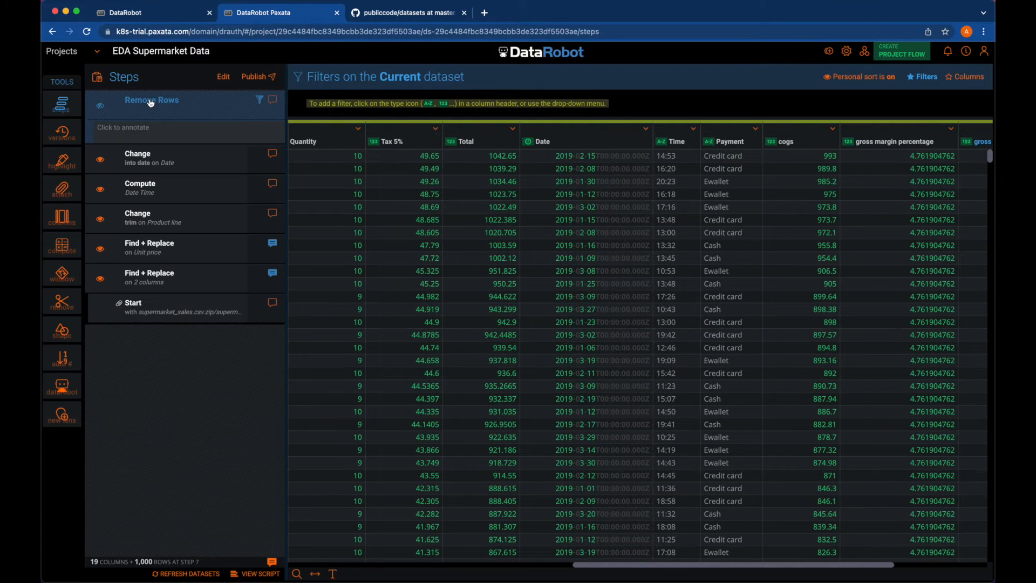
left_click(61, 103)
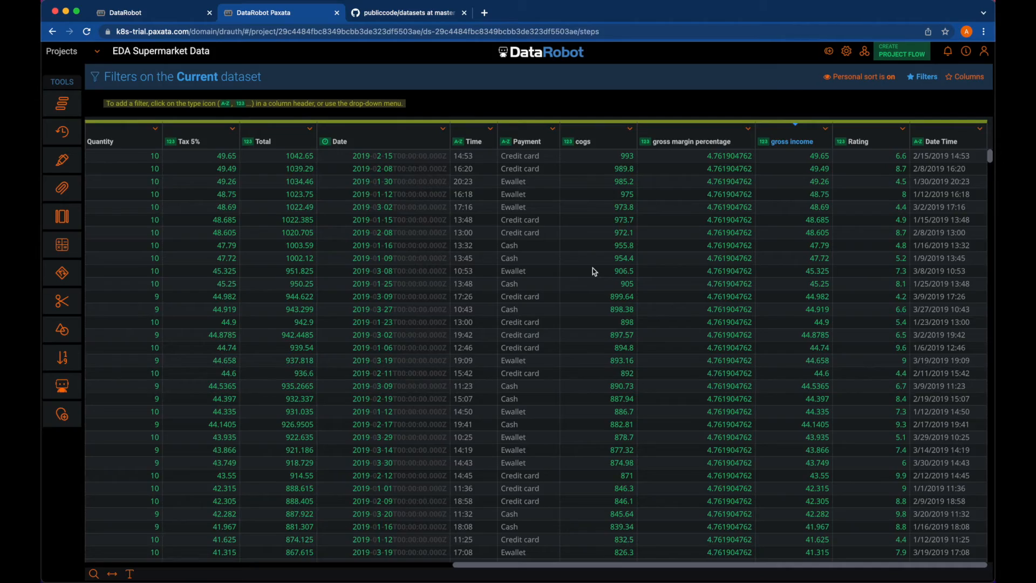
scroll(592, 270, "left", 10)
scroll(383, 266, "left", 5)
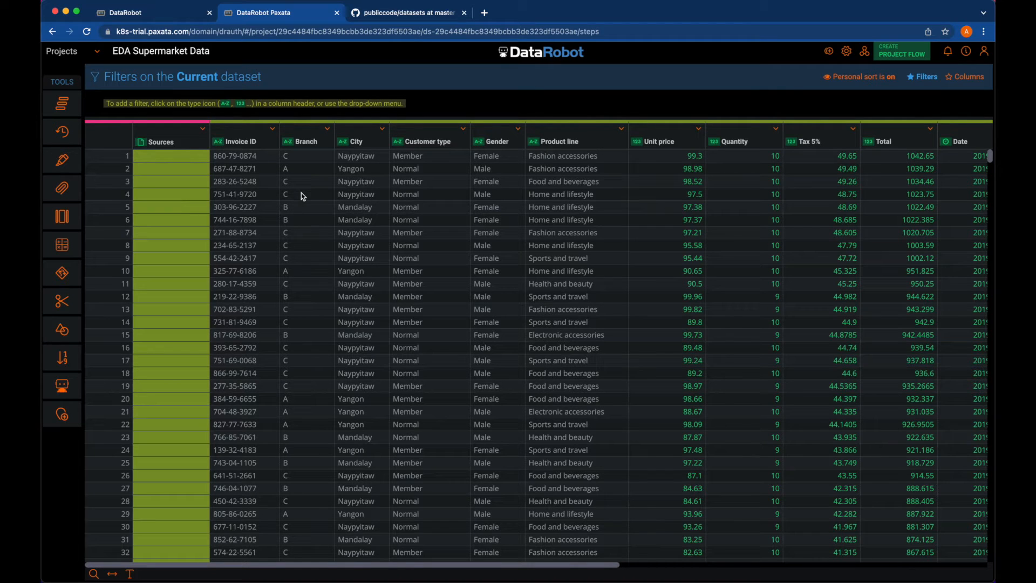
left_click(294, 145)
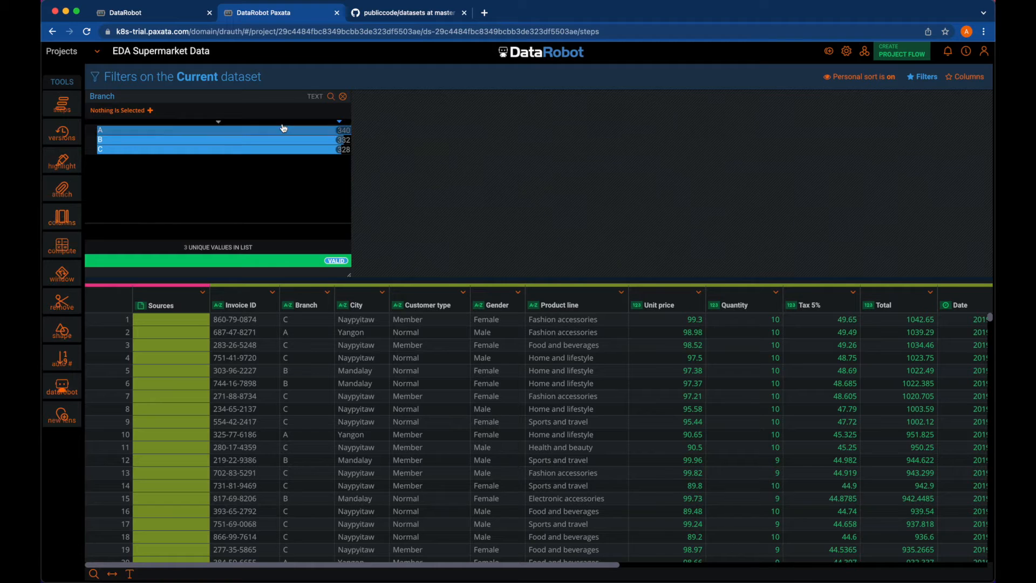
left_click(343, 97)
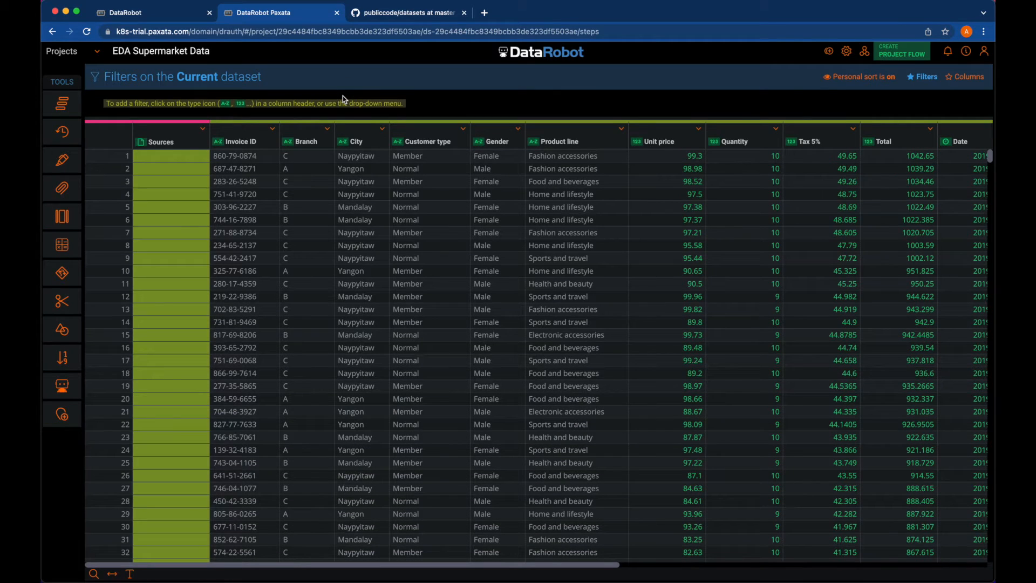
Start a lookup, view the available datasets and the data source options for importing a new one, and cancel the lookup.
mouse_move(73, 189)
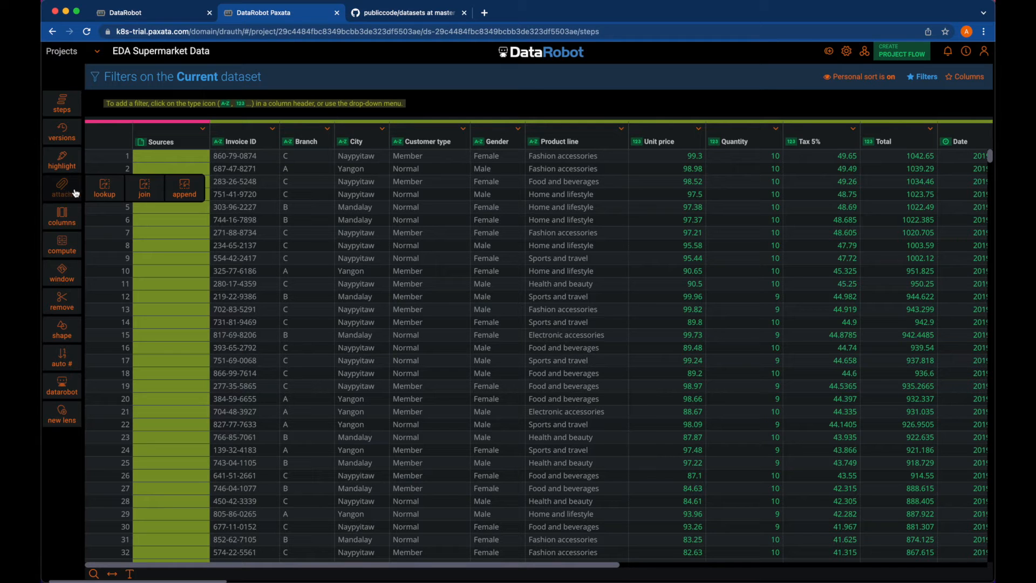
left_click(100, 186)
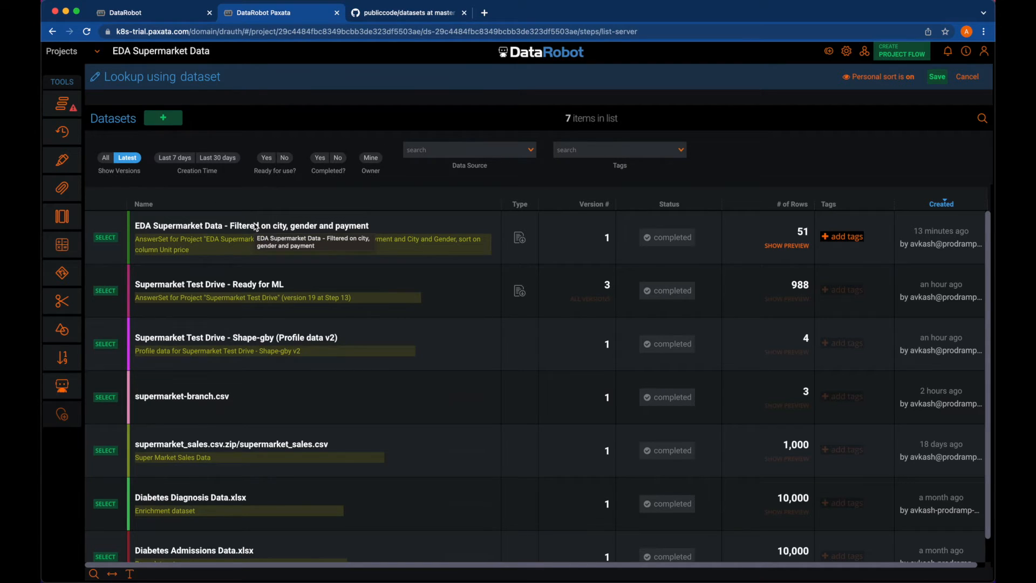
scroll(212, 319, "down", 1)
scroll(213, 320, "up", 1)
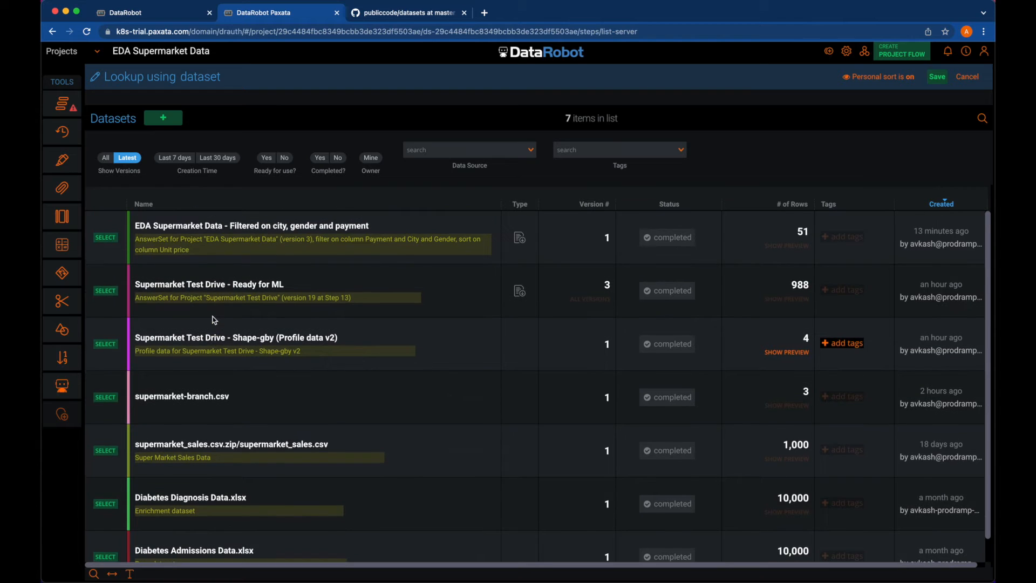
left_click(164, 118)
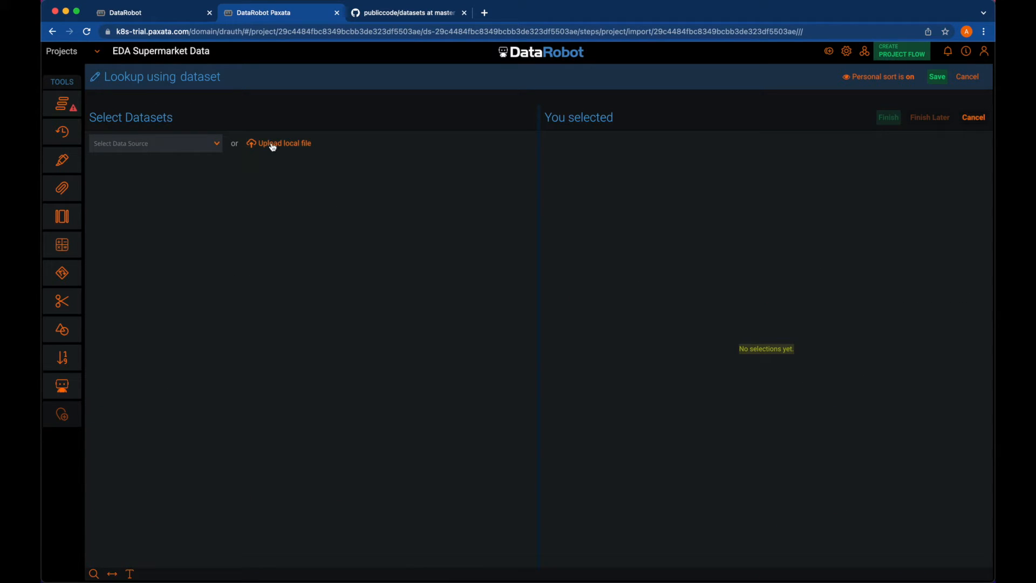
left_click(217, 143)
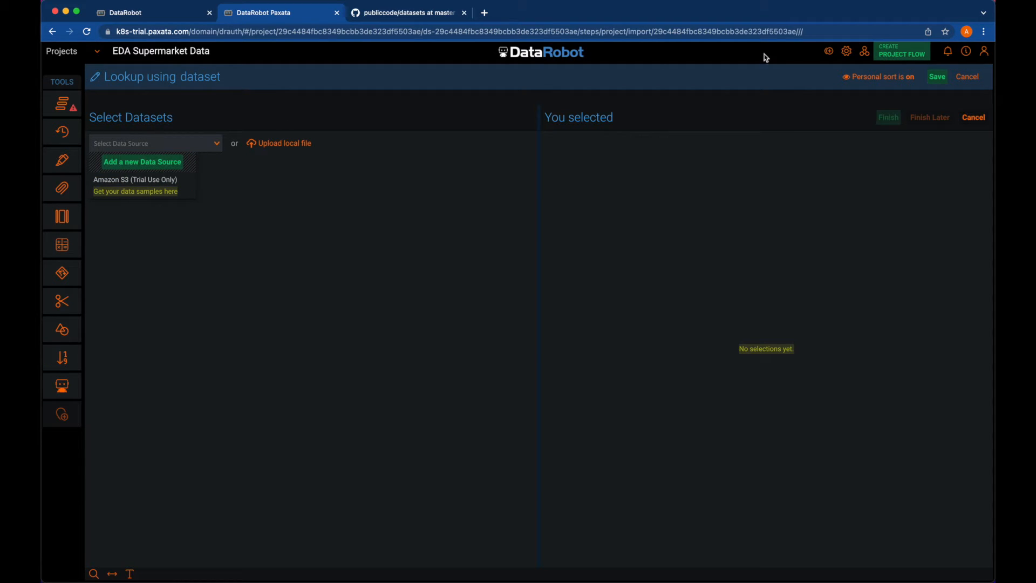
left_click(969, 77)
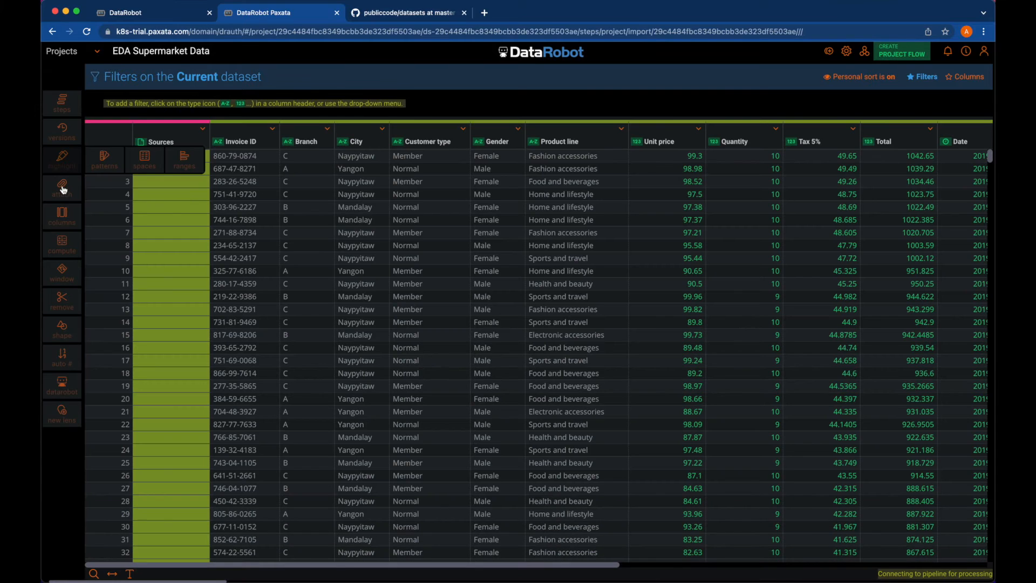
Start a lookup using supermarket-branch.csv and detect the join that connects Branch with Branch (1).
mouse_move(64, 189)
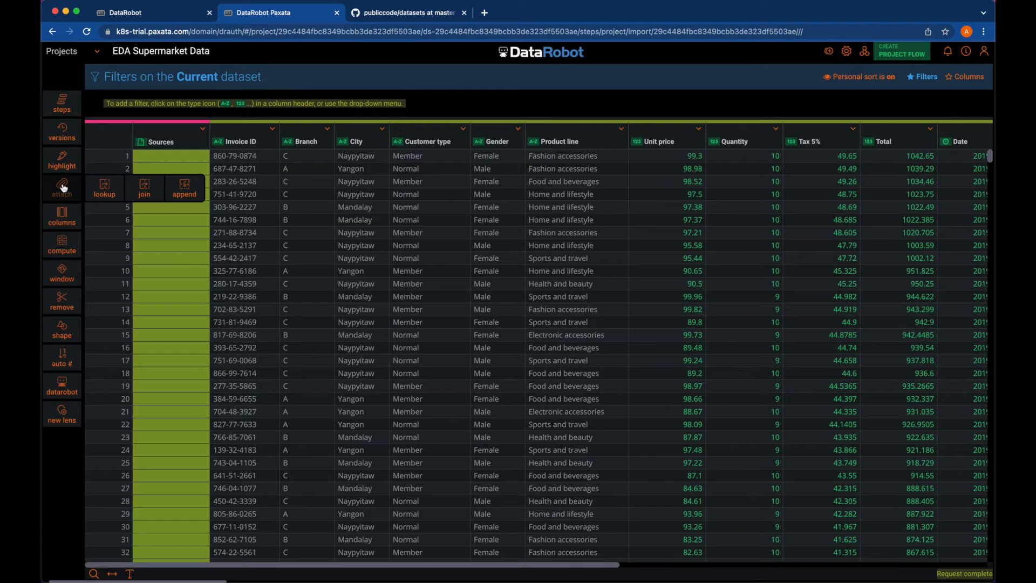
left_click(108, 190)
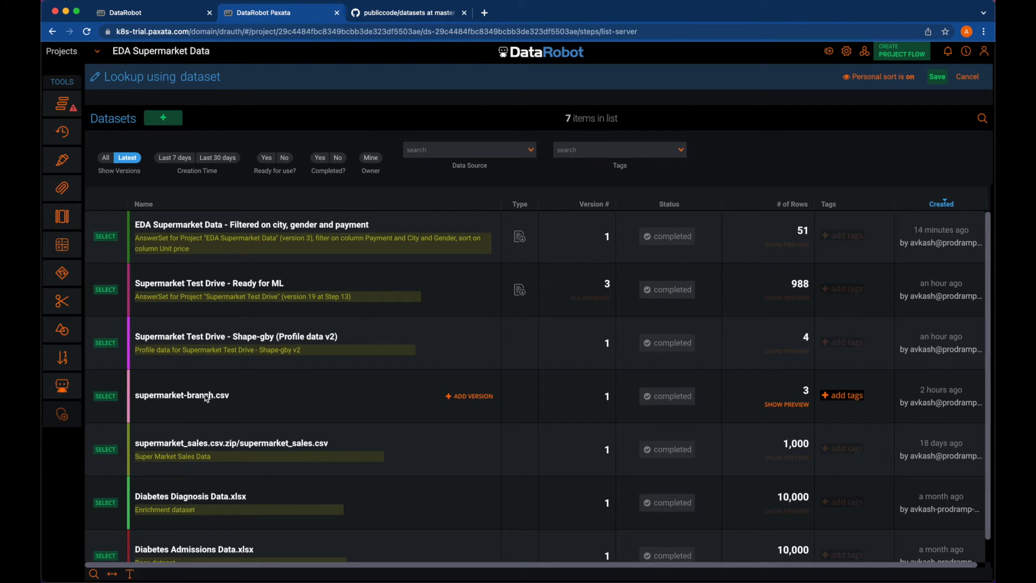
left_click(104, 397)
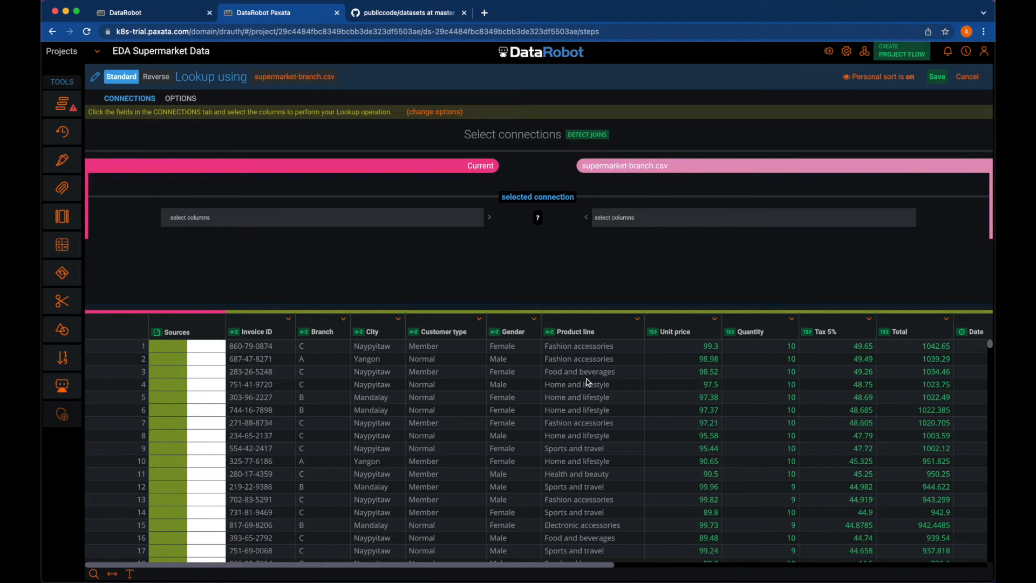
scroll(588, 382, "right", 5)
scroll(588, 383, "right", 5)
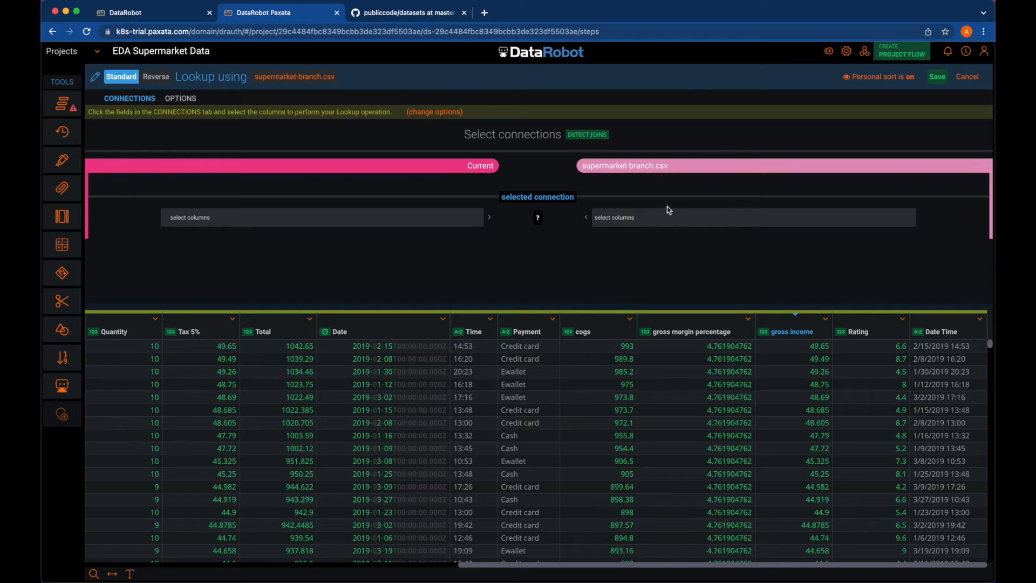
scroll(480, 410, "left", 6)
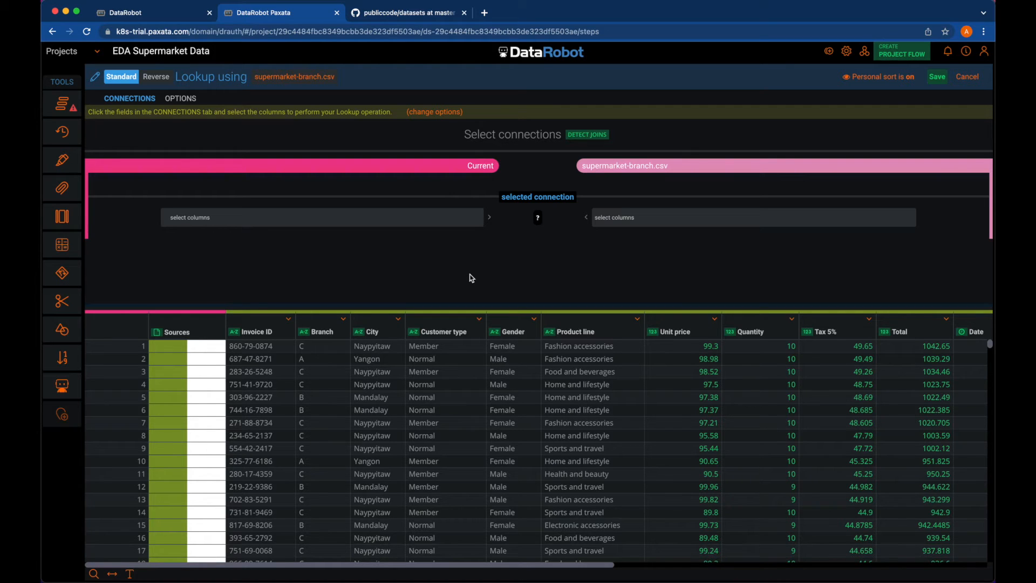
left_click(591, 136)
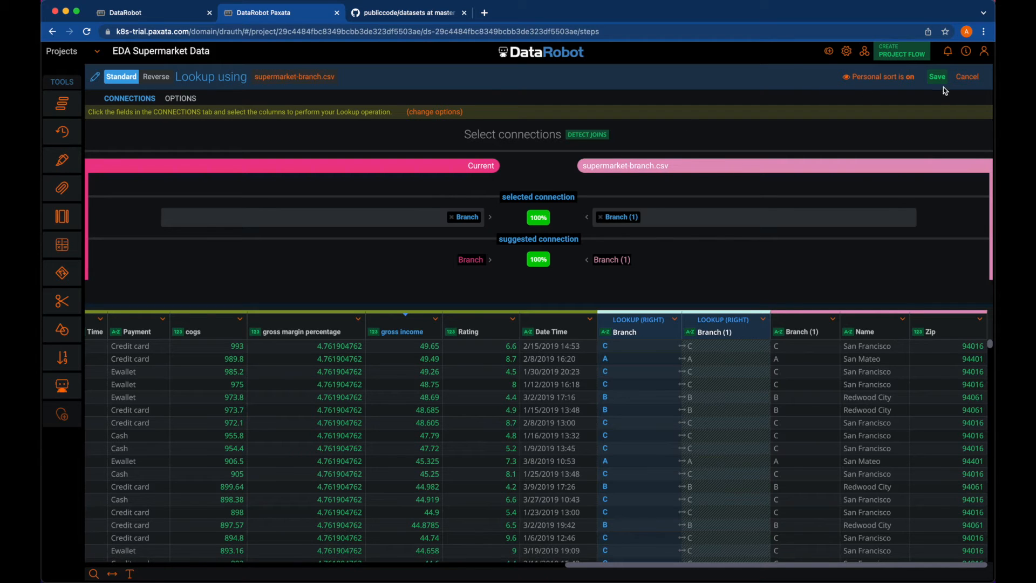
Try the Fuzzy matching method with Similarity in the lookup options and switch back to Exact with Automatic.
left_click(176, 99)
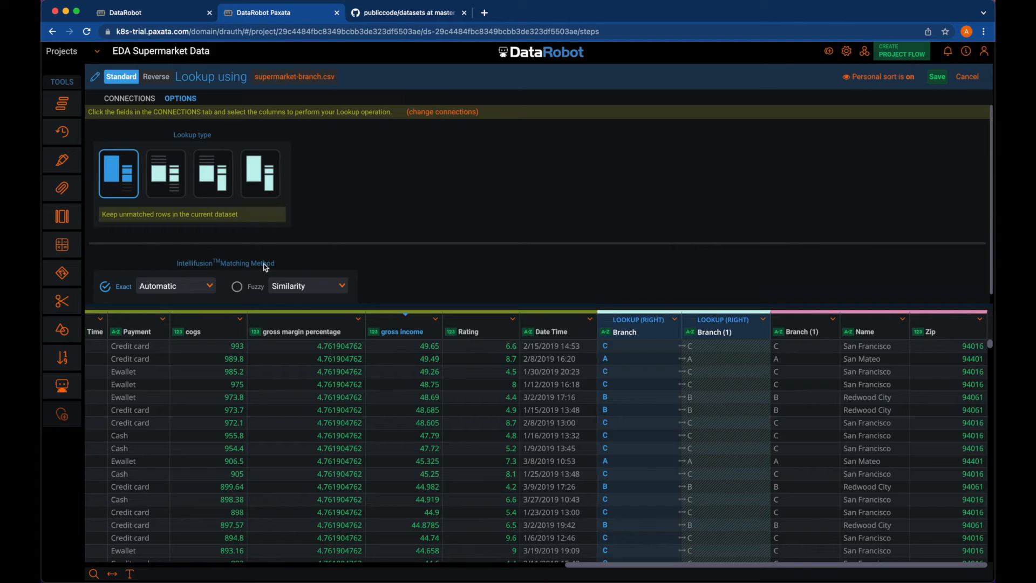
left_click(237, 291)
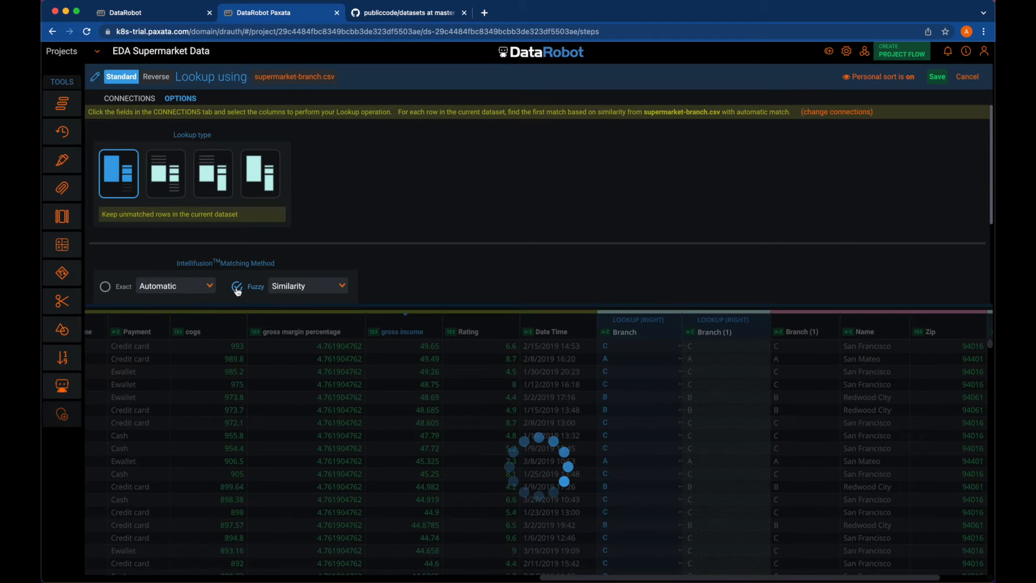
left_click(129, 289)
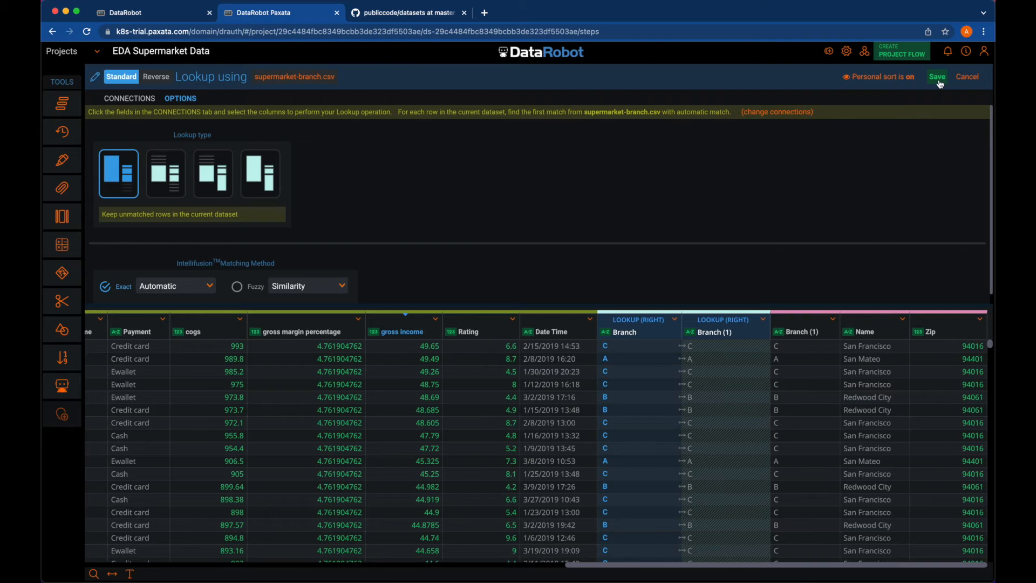
Check the Lookup entry in the step list, save the lookup and look through the columns of the joined data.
left_click(62, 103)
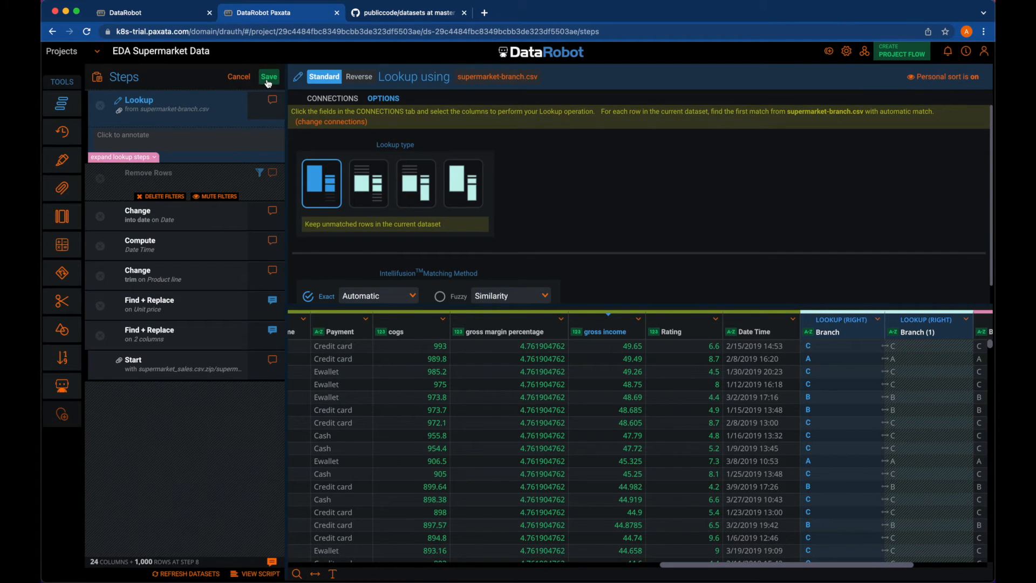
left_click(62, 102)
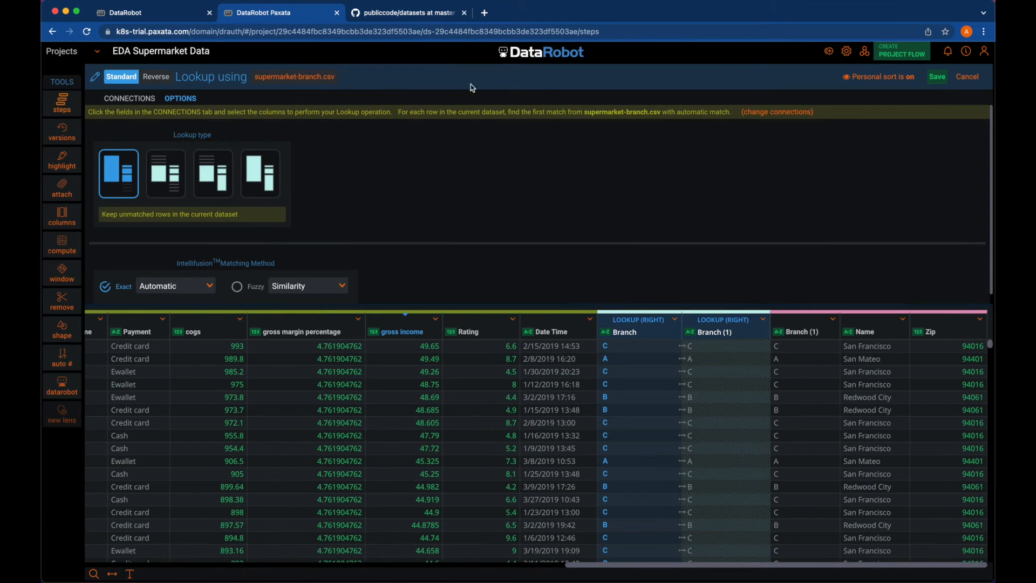
left_click(938, 77)
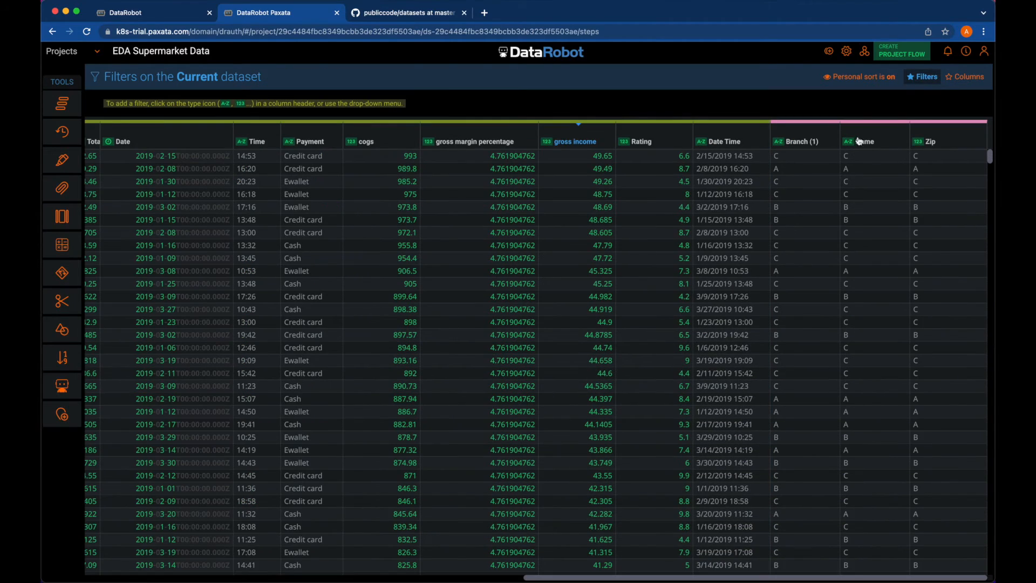
scroll(435, 243, "left", 10)
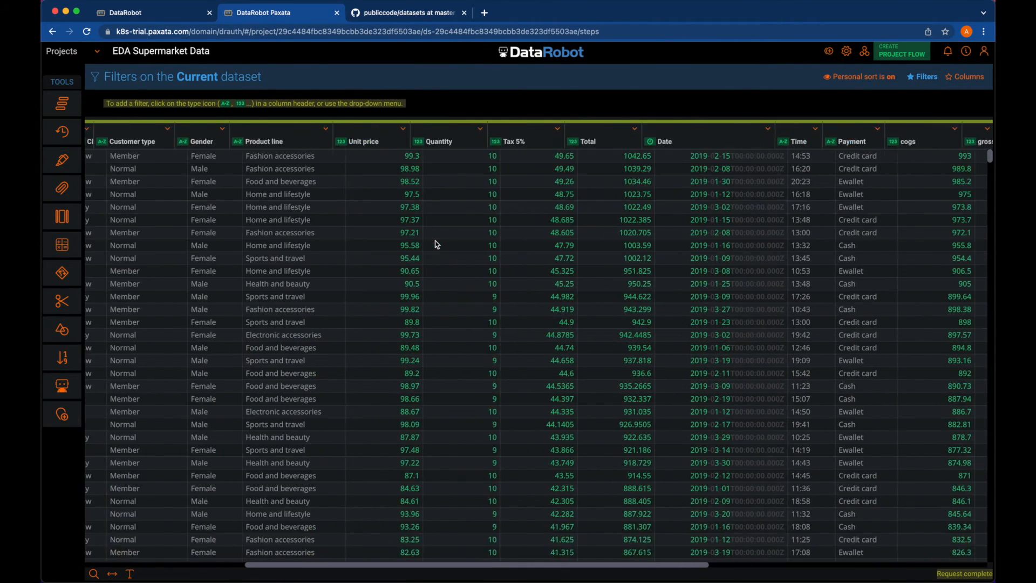
Compare the colours in the Sources column with the colour bars above the original sales columns and the joined branch columns.
scroll(310, 205, "left", 5)
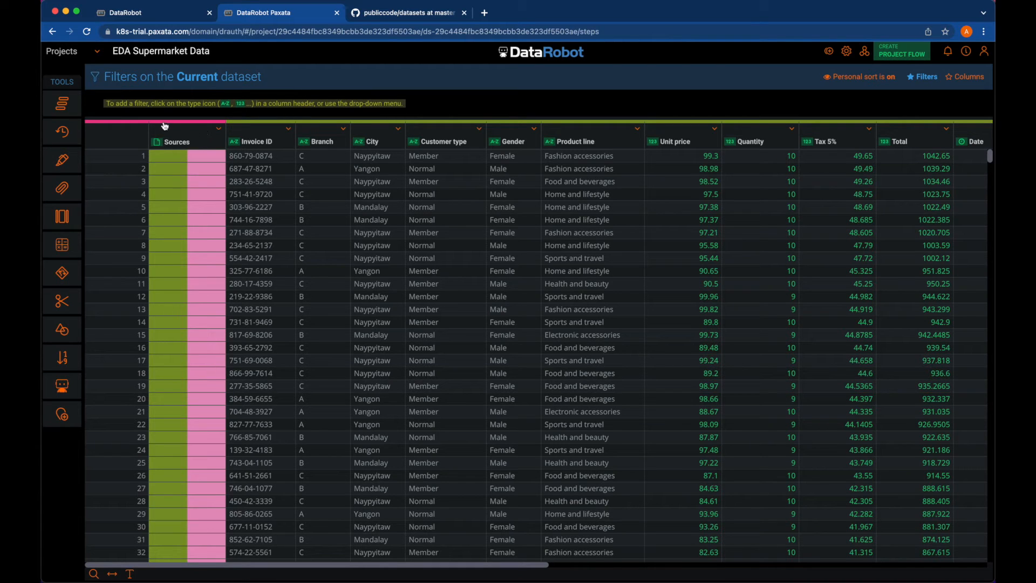
scroll(395, 196, "right", 10)
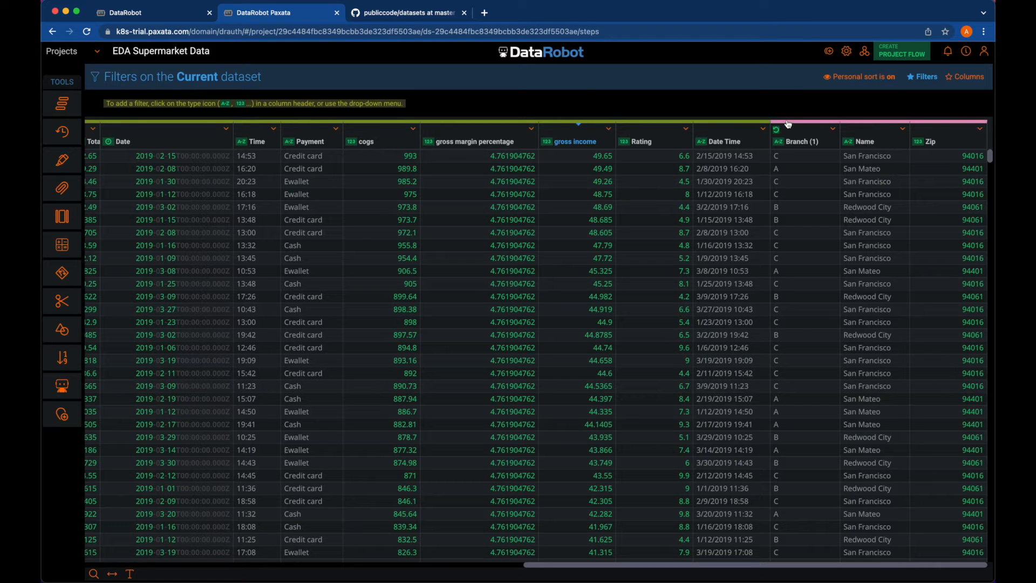
scroll(467, 236, "left", 1)
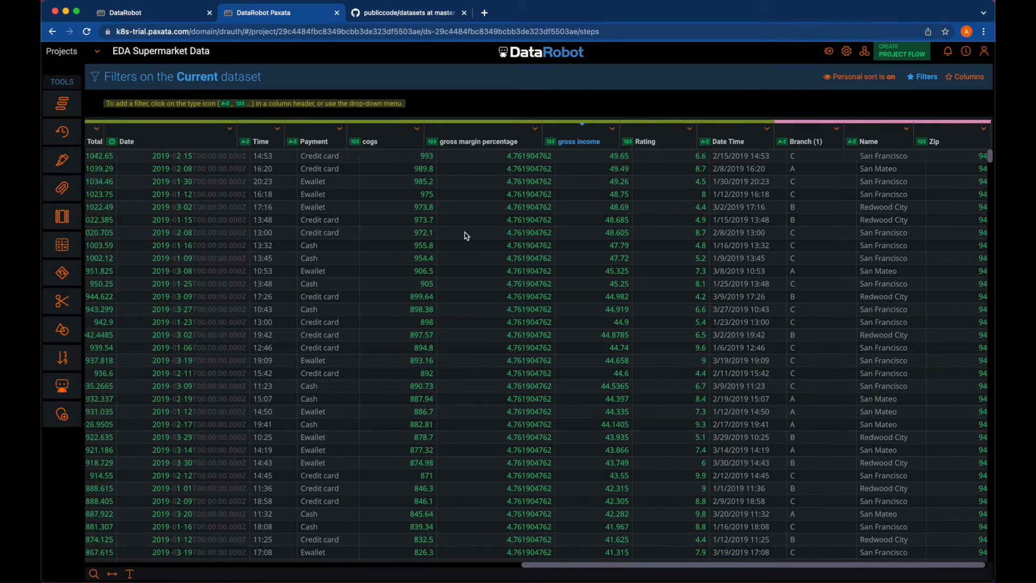
scroll(464, 232, "left", 10)
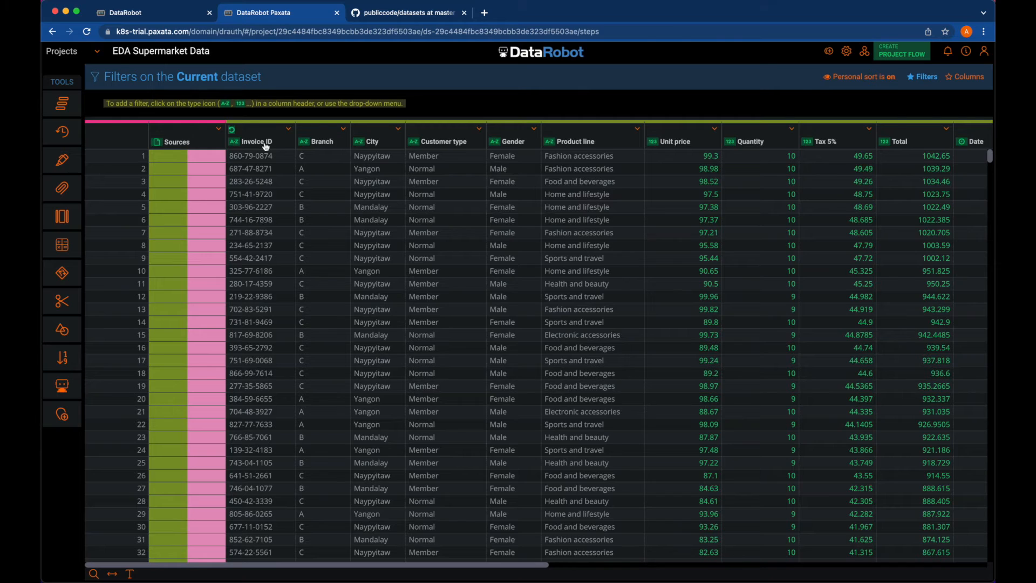
scroll(571, 296, "right", 10)
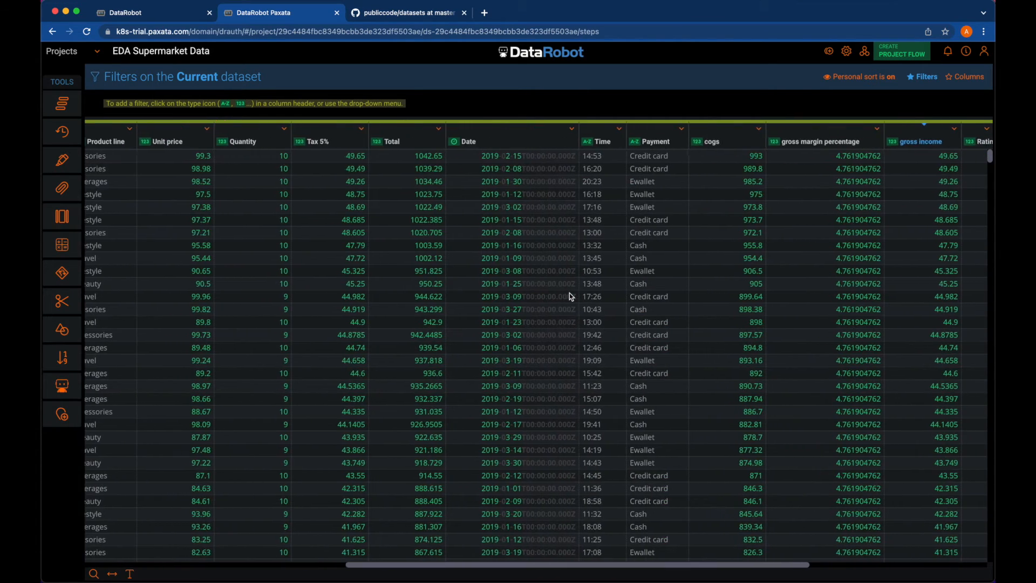
scroll(571, 296, "right", 5)
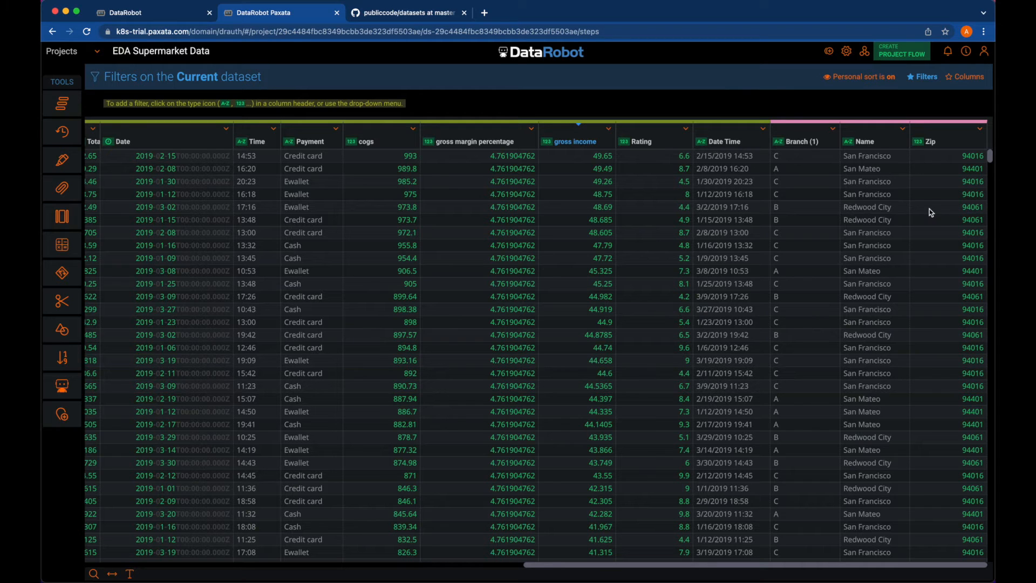
scroll(531, 233, "left", 15)
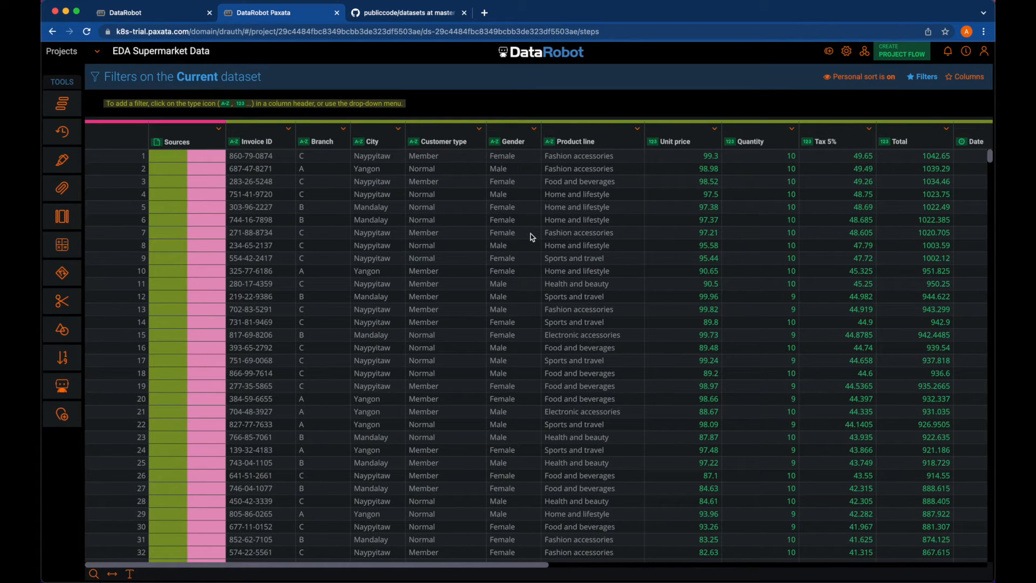
mouse_move(68, 191)
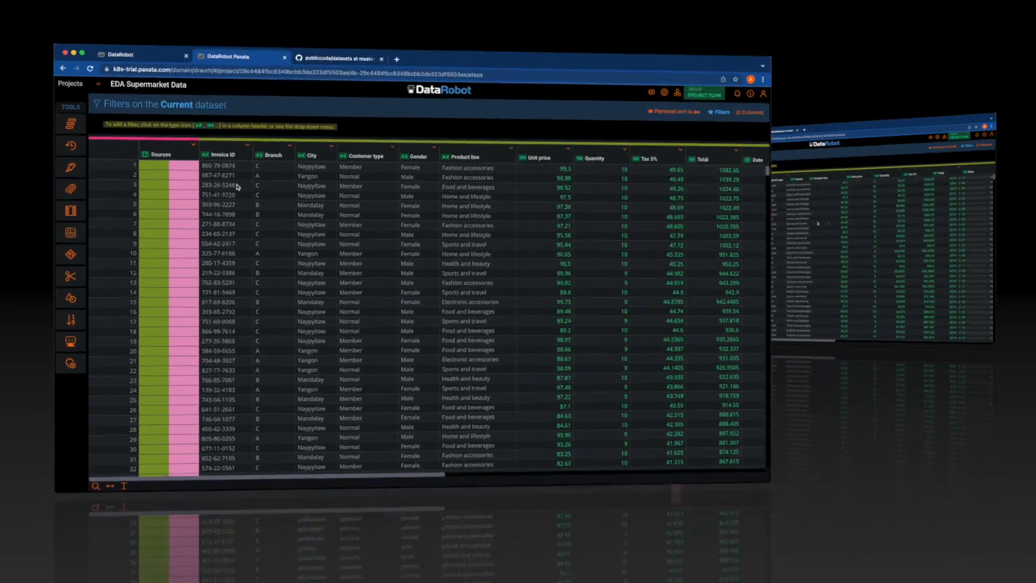
Change the Zip column into text, save the change, and check the column's unique values in a temporary filter.
scroll(523, 259, "right", 5)
scroll(523, 259, "right", 5)
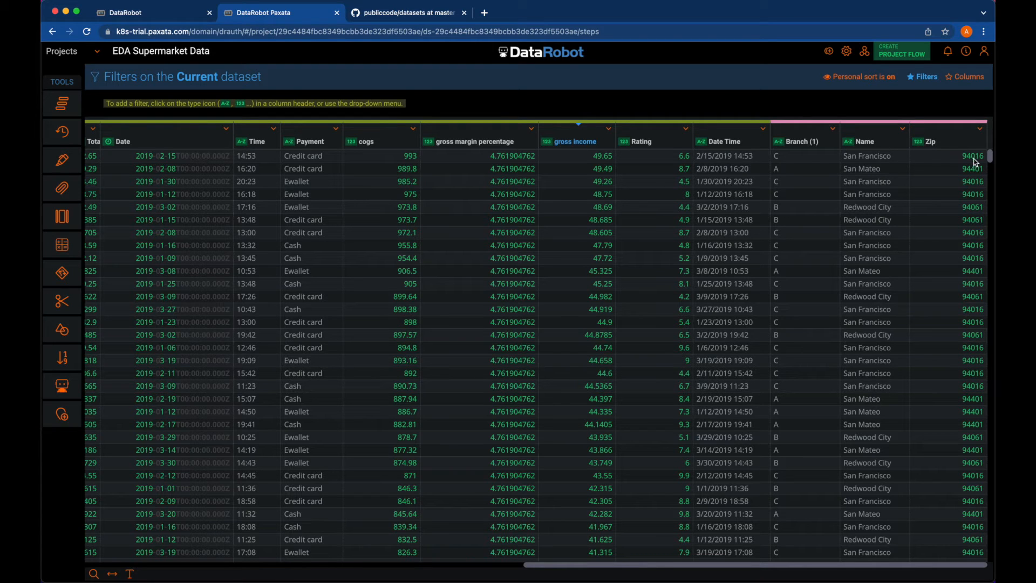
left_click(919, 143)
left_click(981, 131)
mouse_move(894, 203)
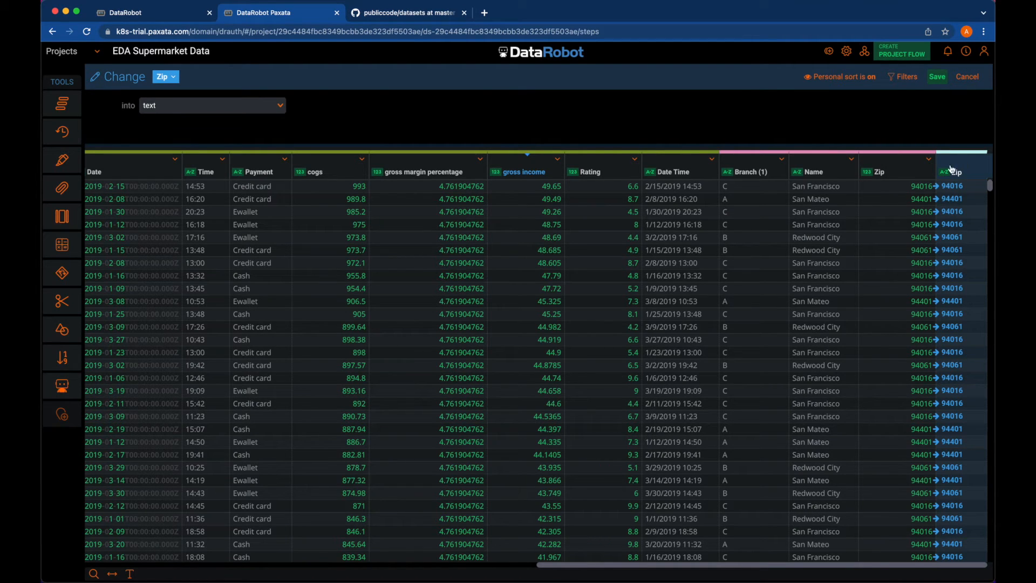
left_click(938, 77)
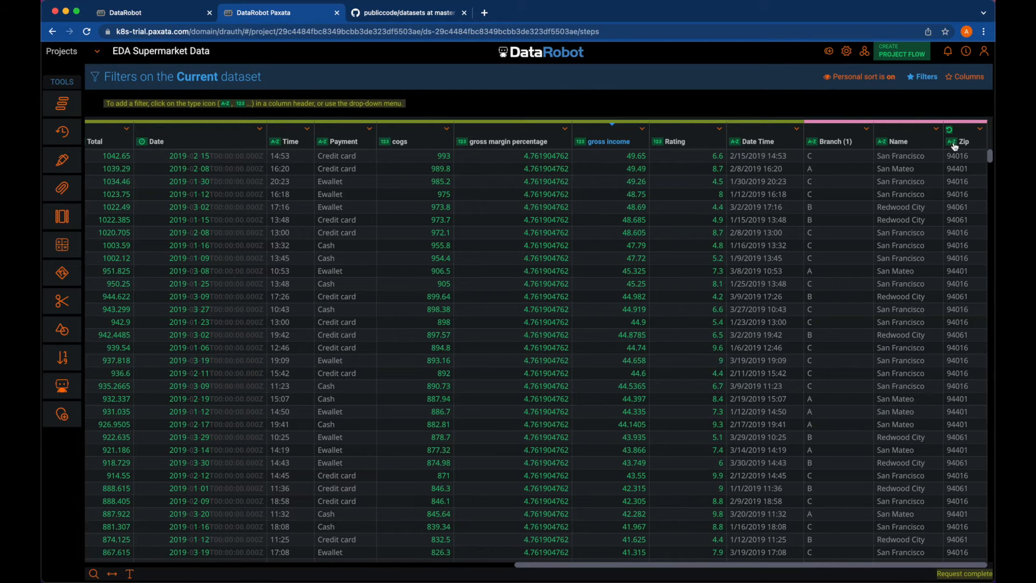
left_click(951, 141)
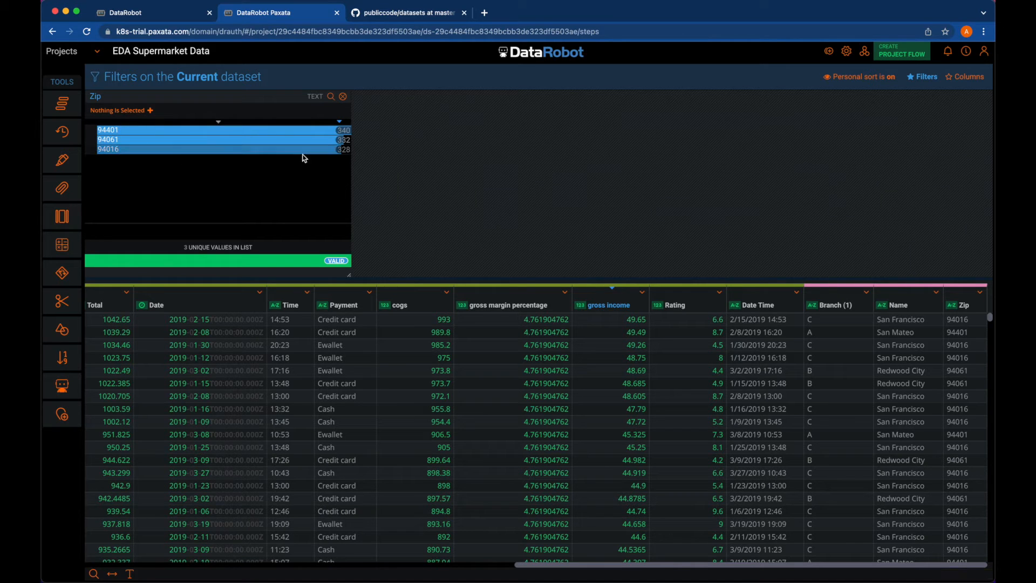
left_click(343, 96)
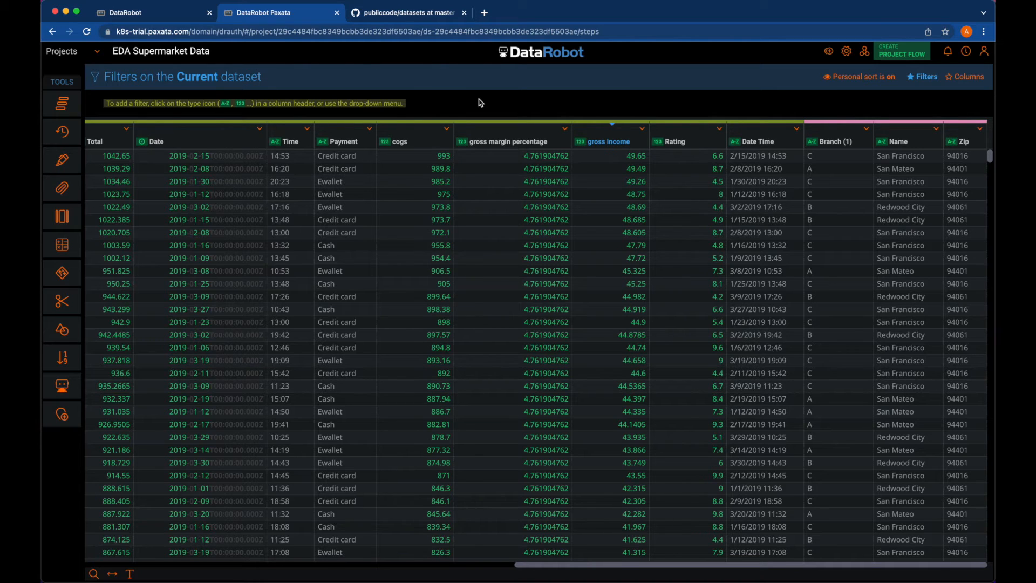
Start a computed column with the DATEDIFF function and read its syntax help for the arguments and interval values.
mouse_move(66, 272)
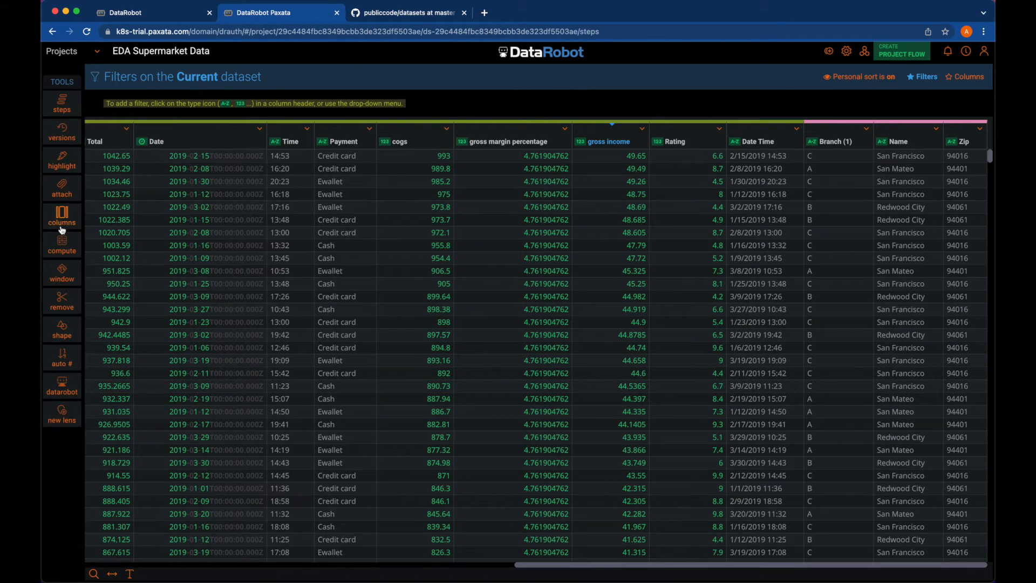
left_click(62, 244)
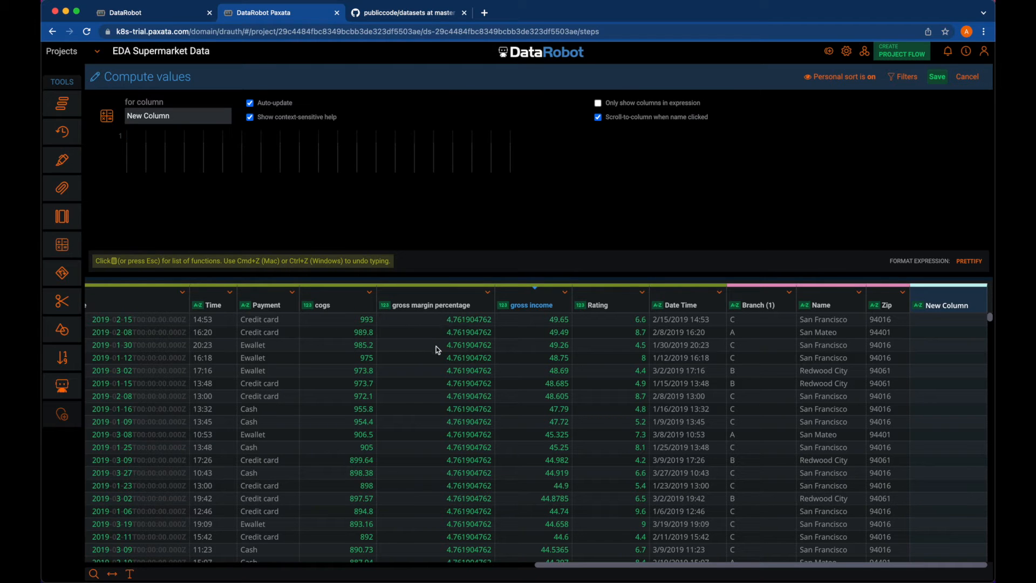
scroll(437, 350, "left", 5)
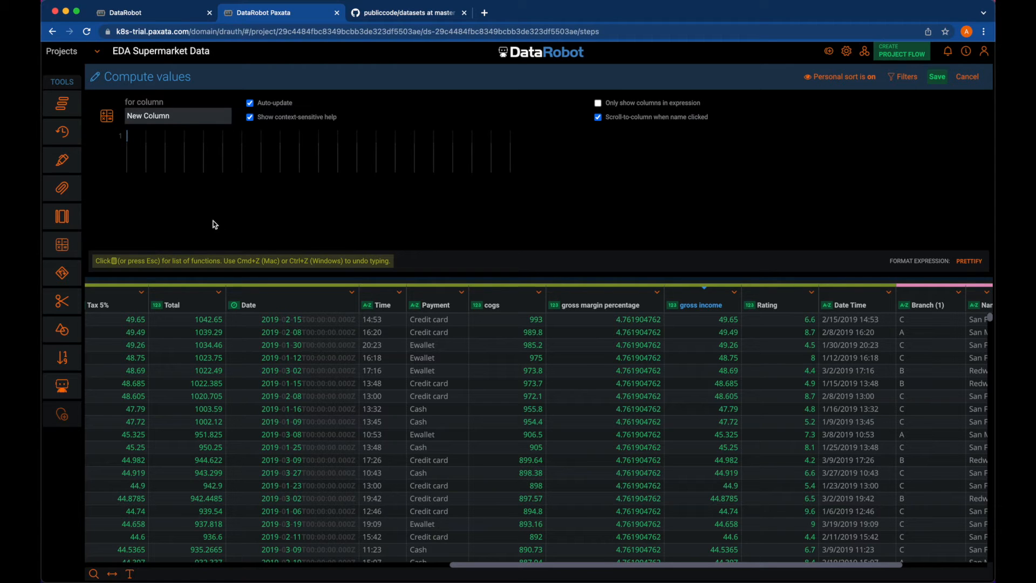
left_click(110, 122)
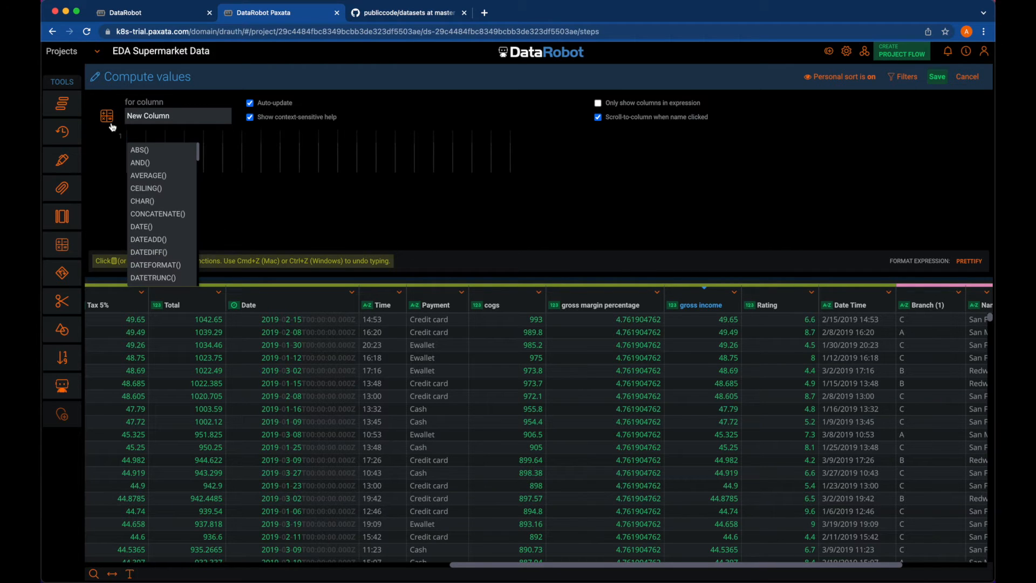
left_click(149, 252)
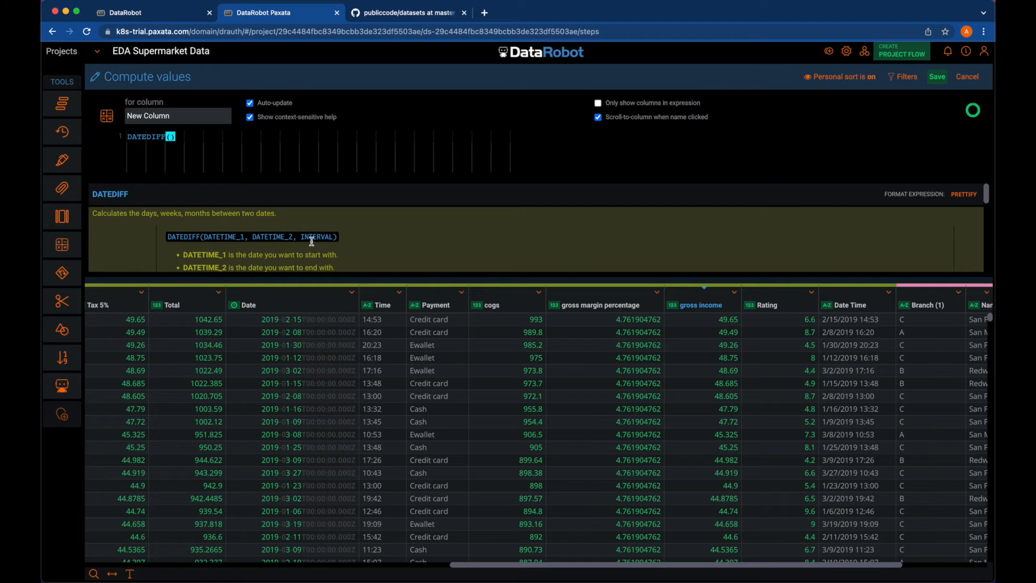
scroll(312, 246, "down", 5)
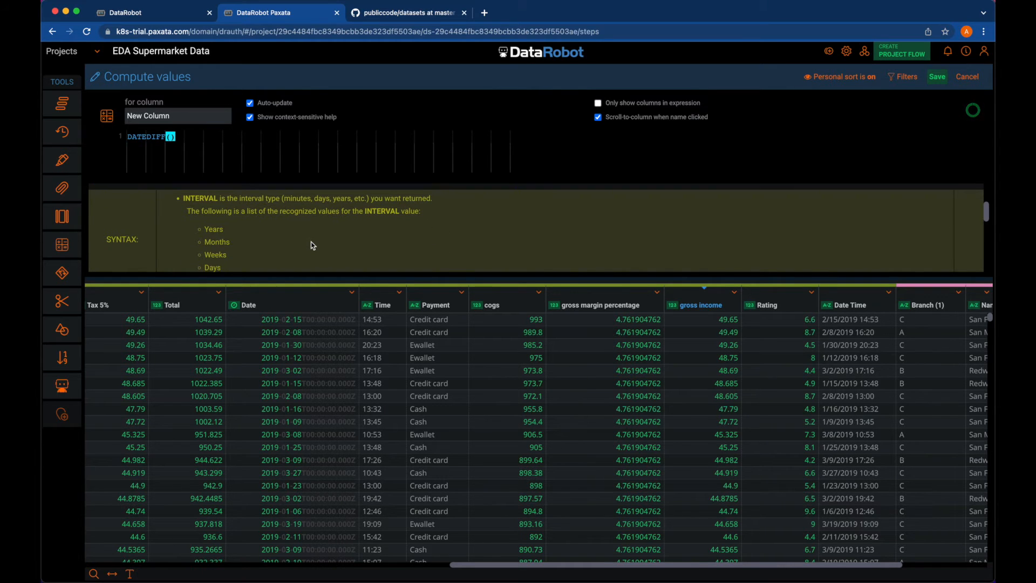
scroll(312, 244, "down", 2)
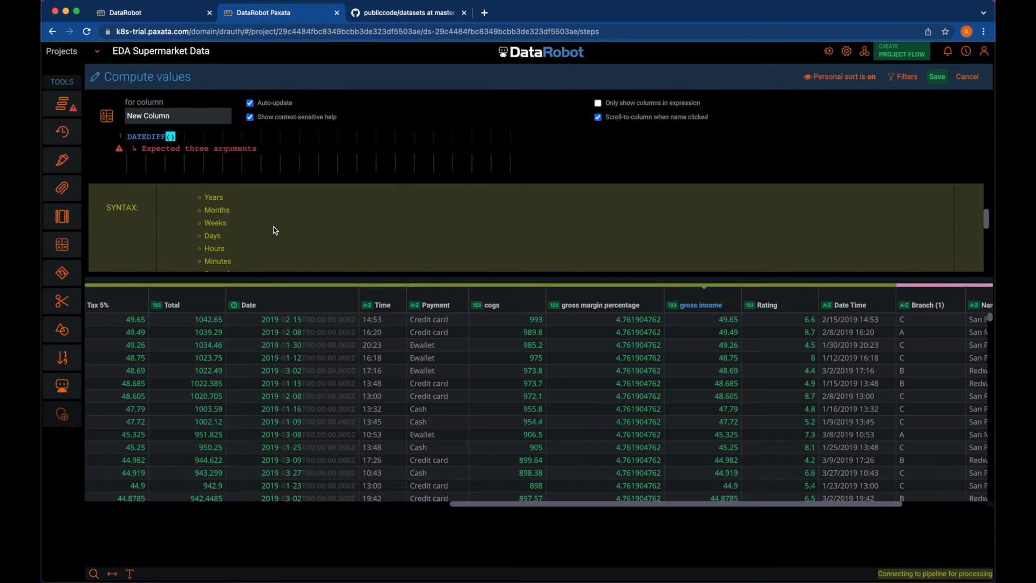
scroll(274, 230, "down", 3)
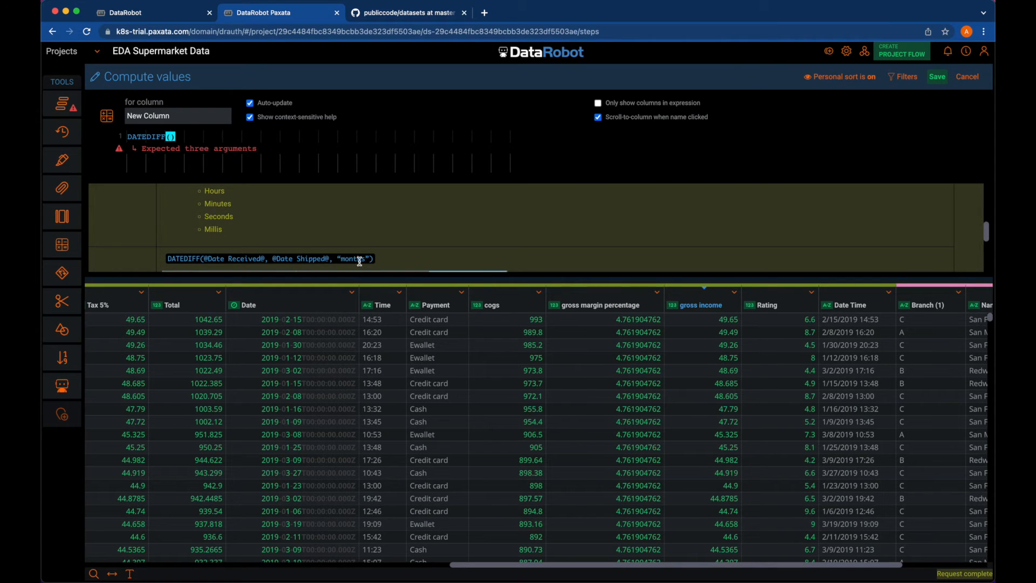
scroll(306, 234, "up", 5)
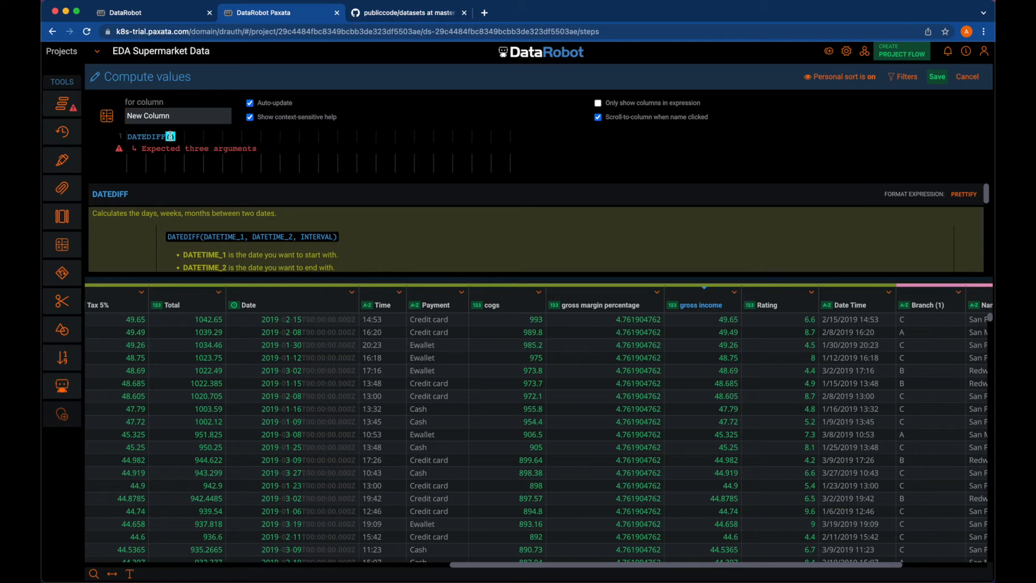
left_click(247, 306)
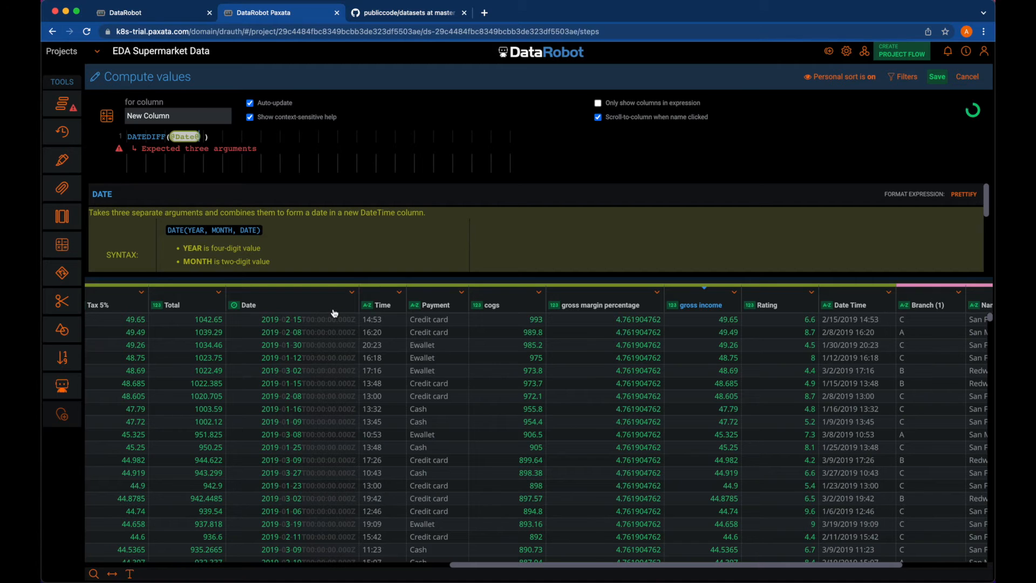
right_click(465, 312)
left_click(205, 136)
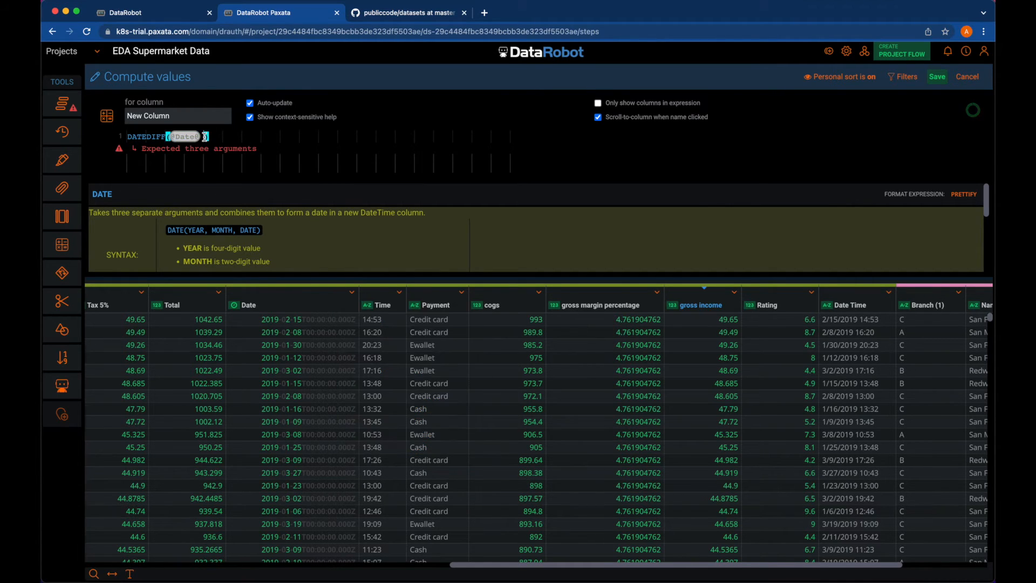
type(", now(")
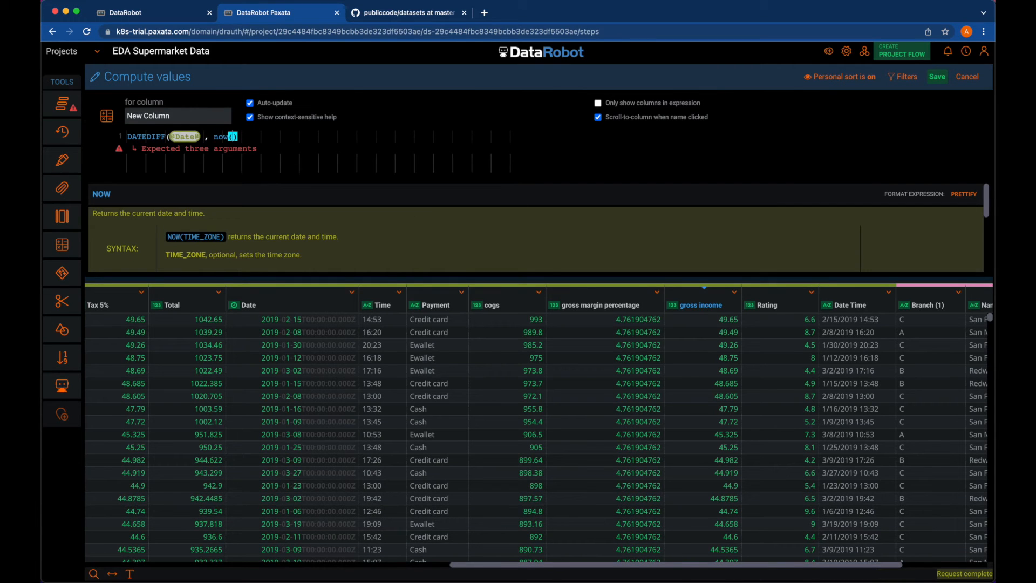
type("), \"days\"")
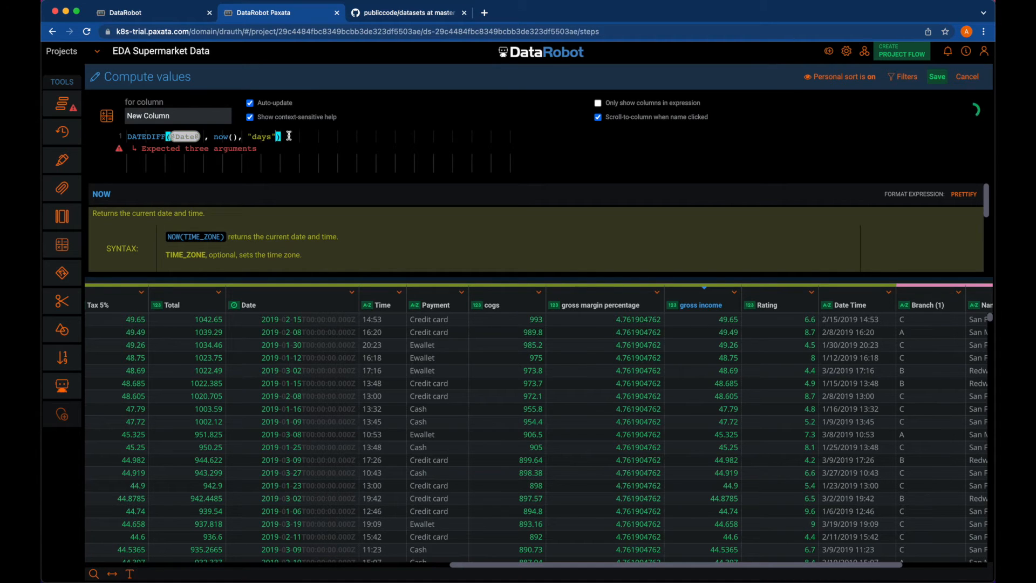
left_click(186, 161)
left_click(204, 137)
type(",")
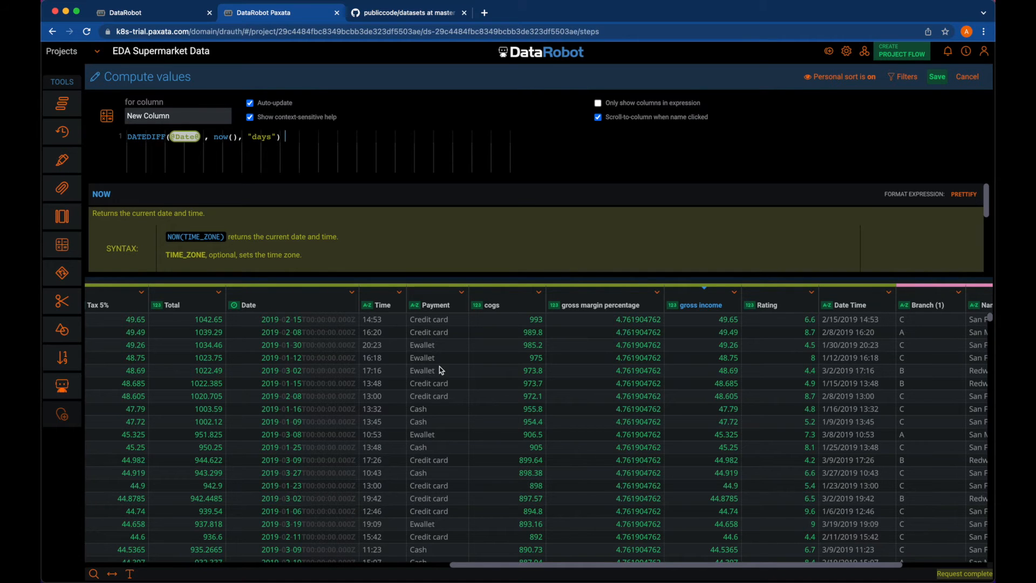
scroll(527, 370, "right", 5)
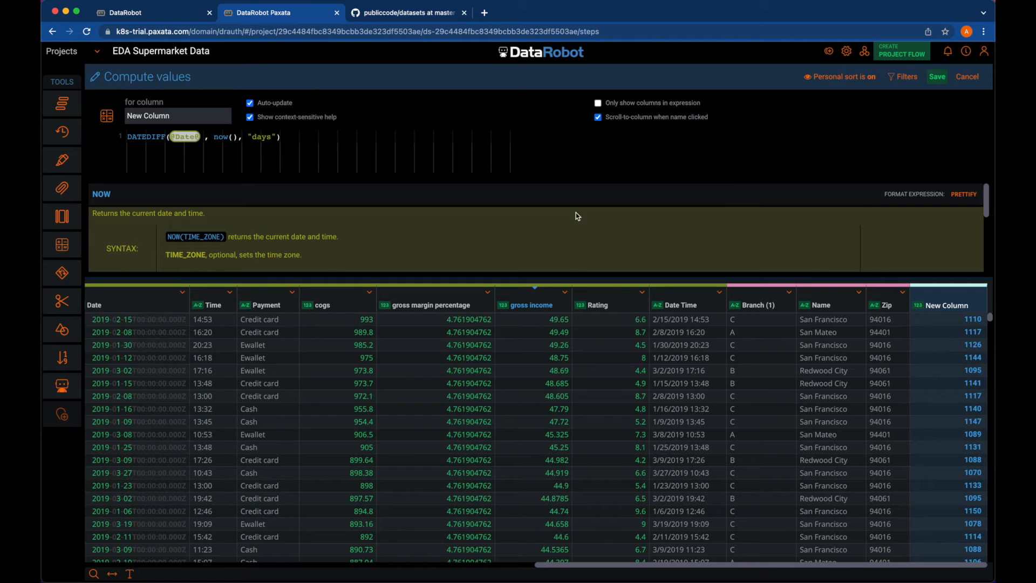
Name the computed column Days Since Last Purchase, save it and review it in the dataset.
left_click_drag(180, 115, 122, 117)
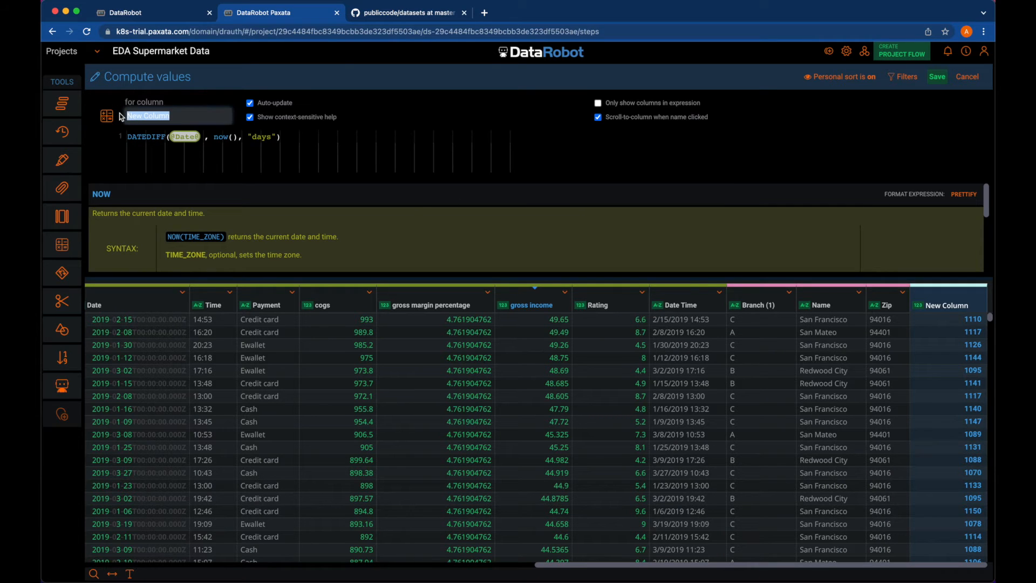
type("Days Since Last Purchase")
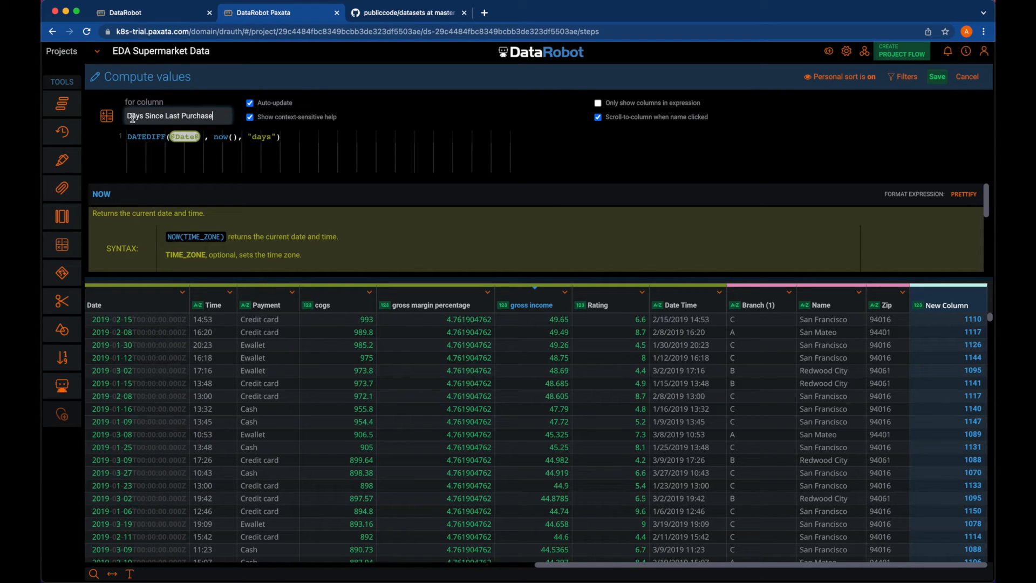
left_click(861, 294)
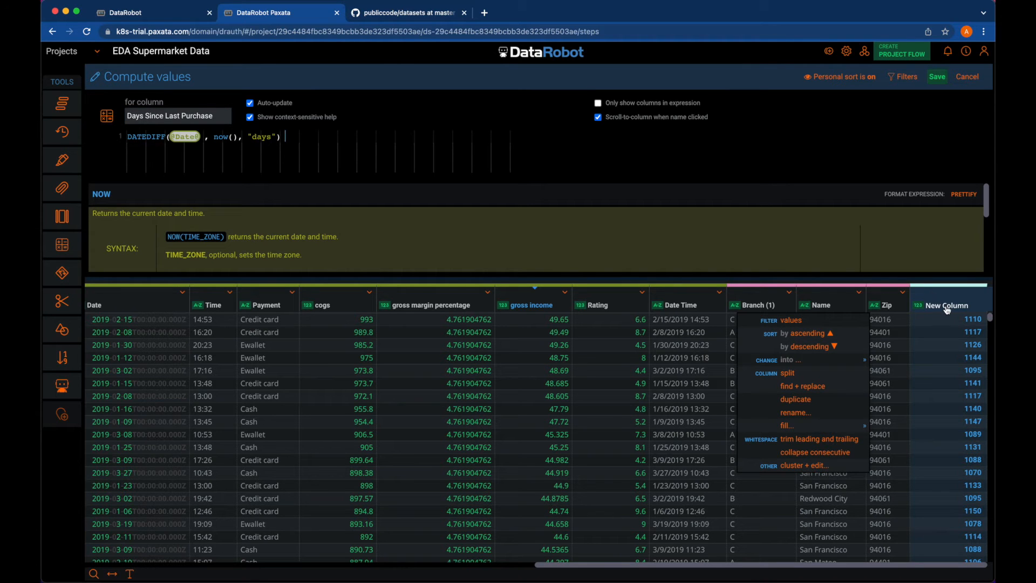
left_click(472, 171)
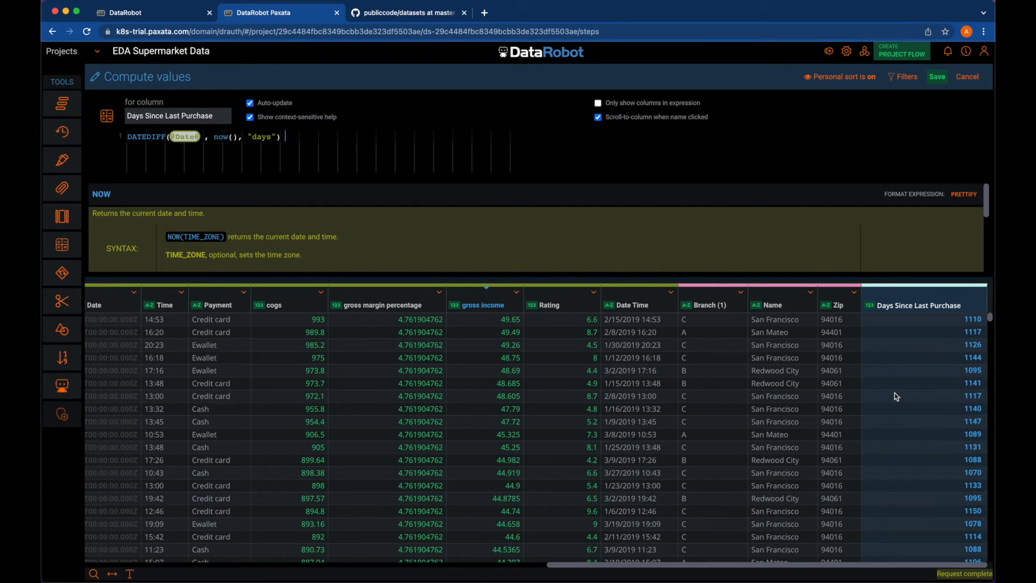
left_click(937, 77)
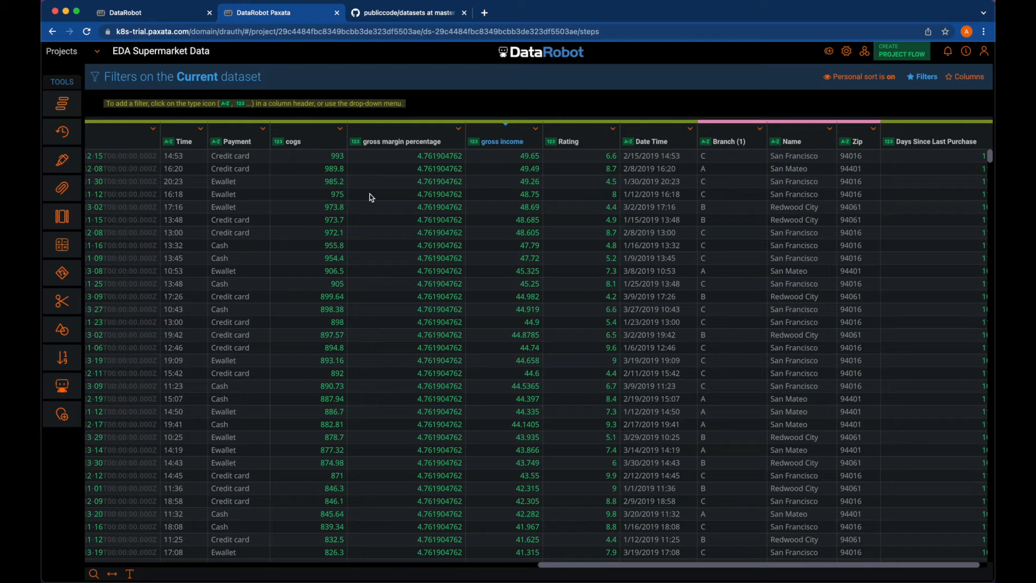
scroll(469, 269, "right", 2)
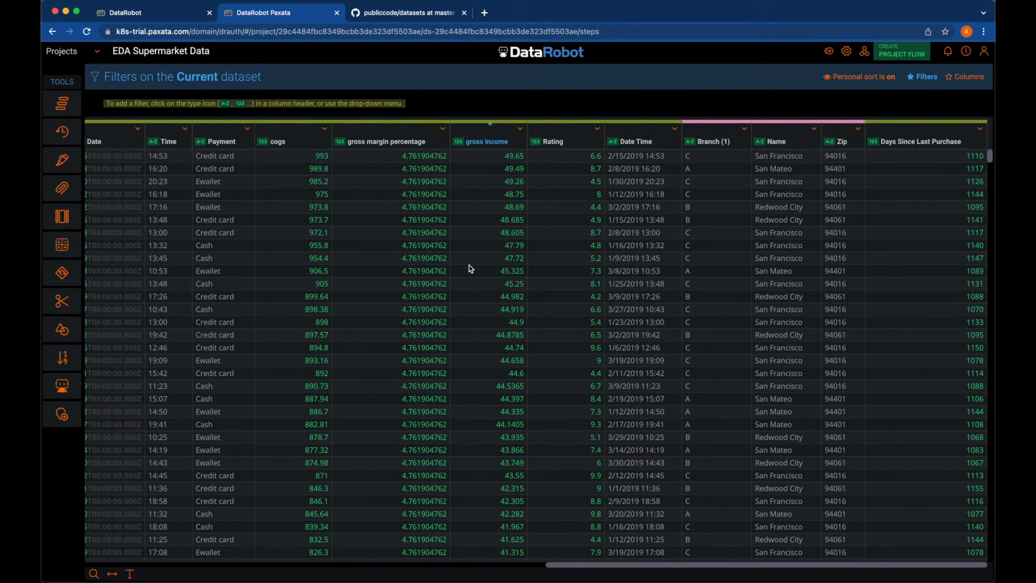
scroll(470, 268, "left", 5)
scroll(470, 269, "left", 2)
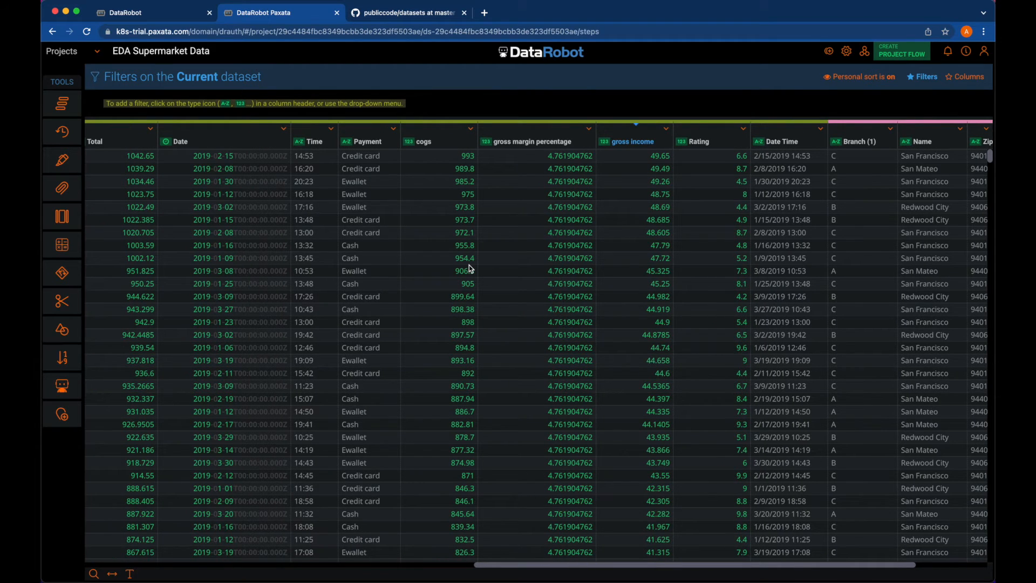
left_click(681, 142)
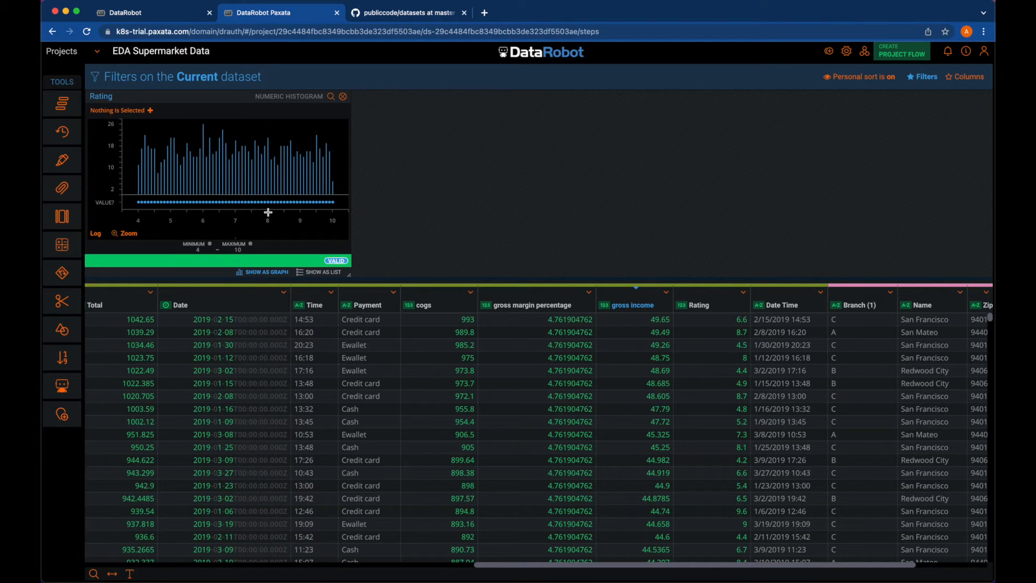
left_click(343, 97)
left_click(61, 245)
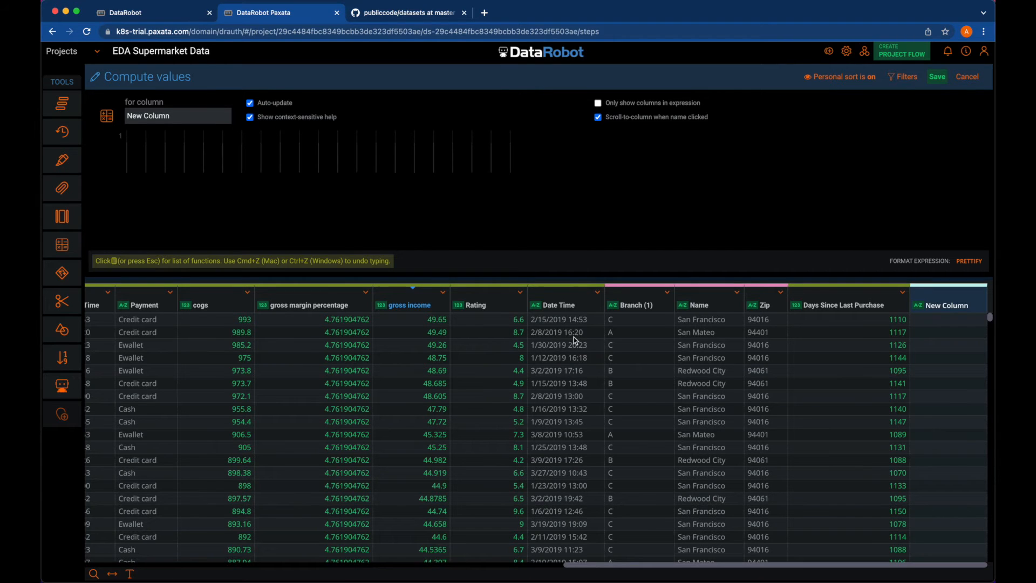
left_click(475, 305)
left_click(136, 153)
type("( @Rating@")
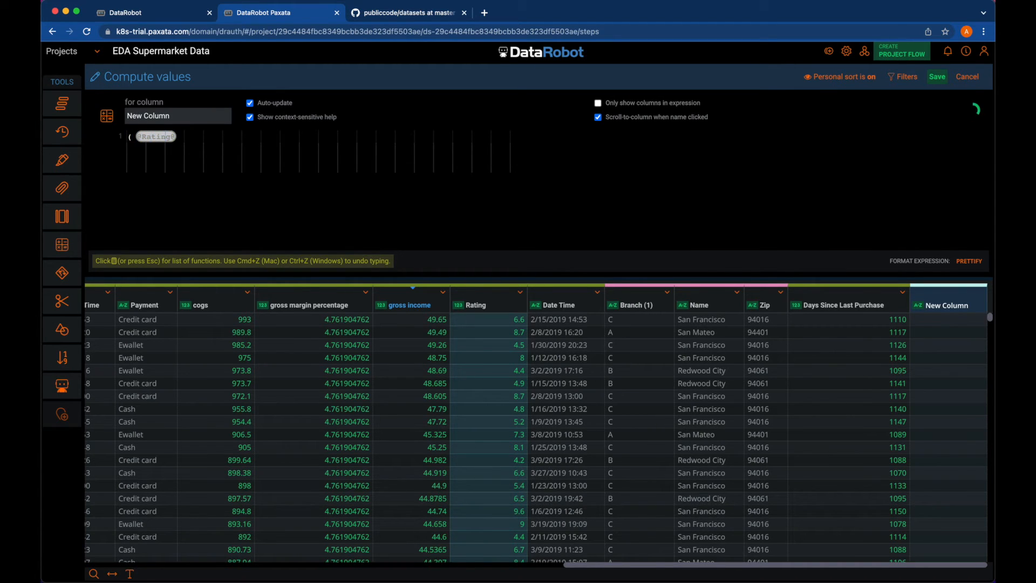
type(">")
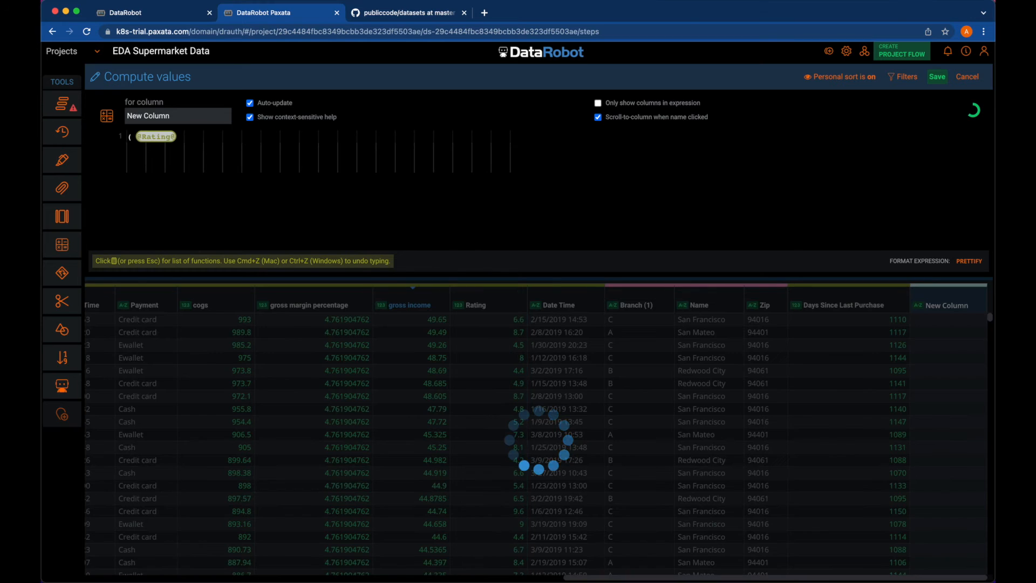
type("0")
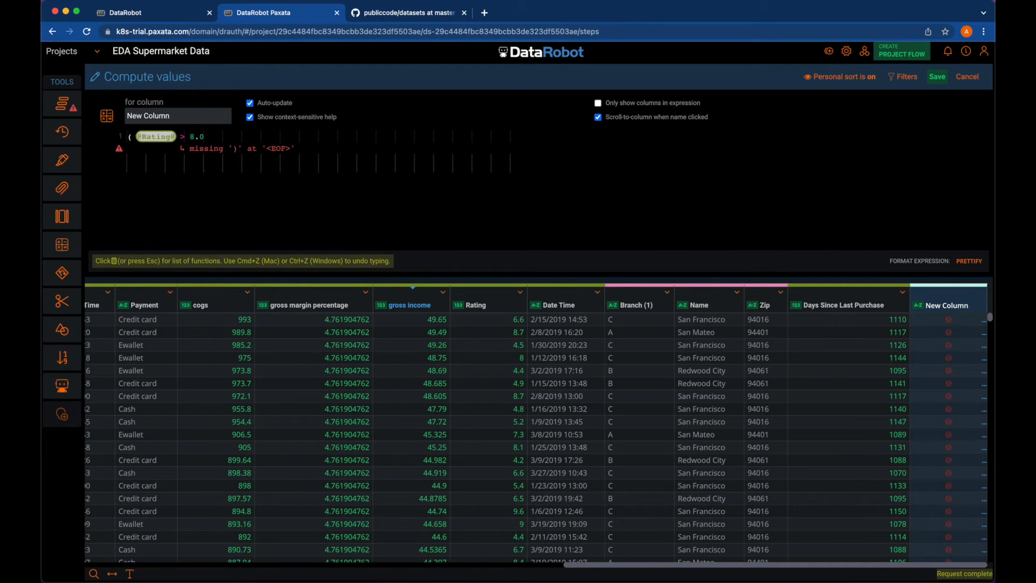
type(".,, 1")
type(" 0)")
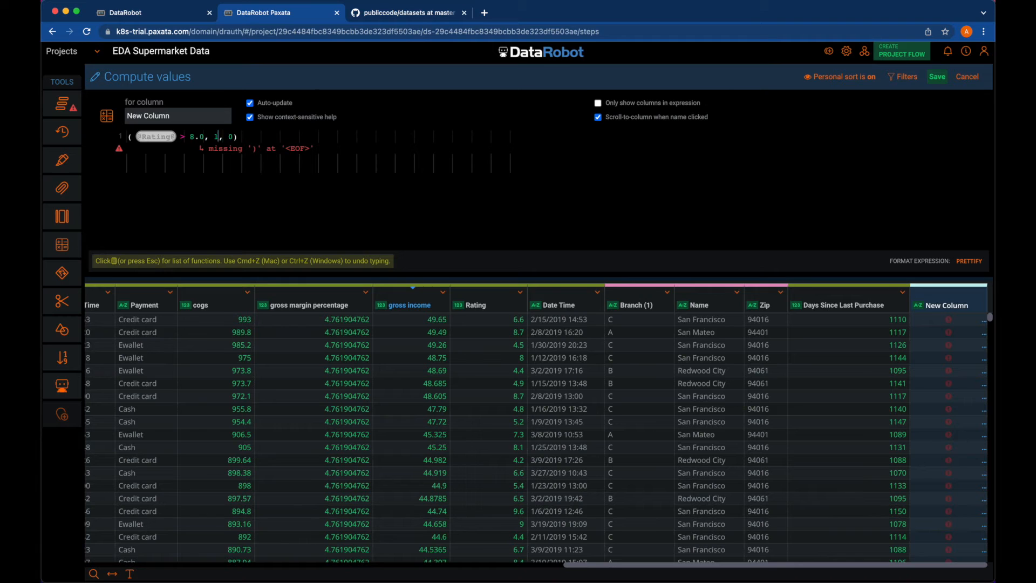
left_click(127, 137)
type("if")
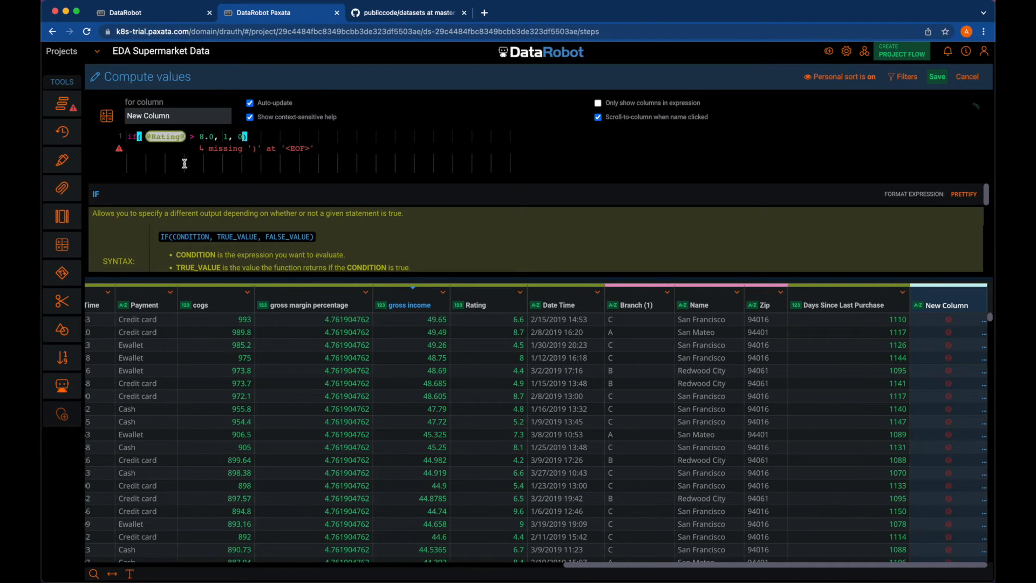
left_click(220, 136)
type(",")
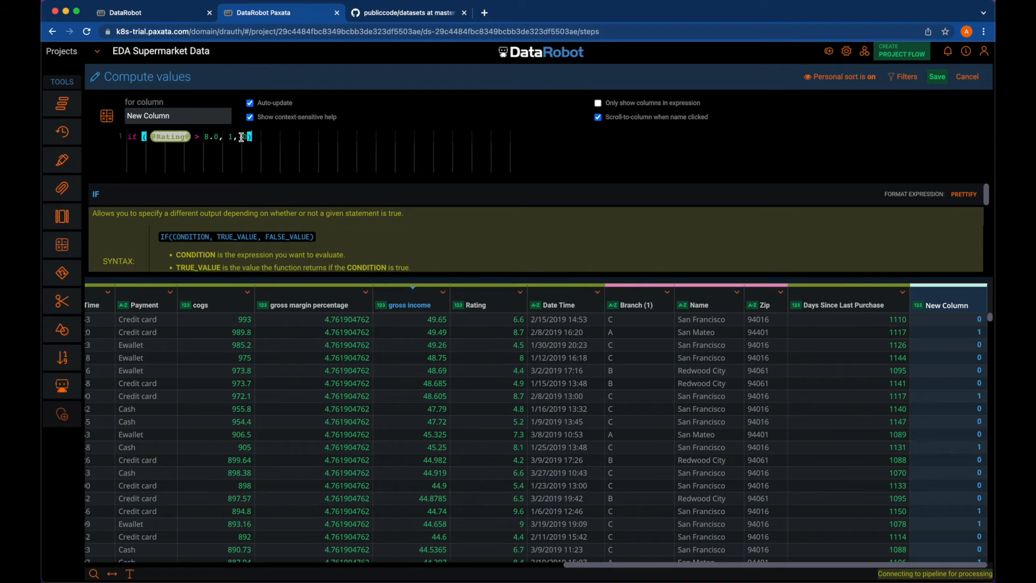
Name the computed rating column Rating Over 8 and save the computation.
left_click_drag(179, 114, 120, 116)
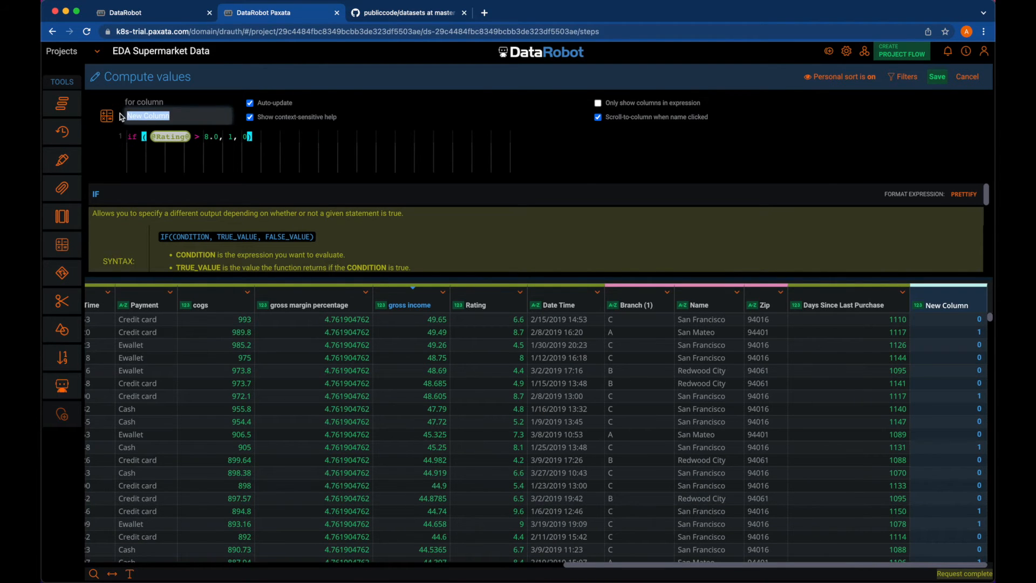
type("Rating Over 8")
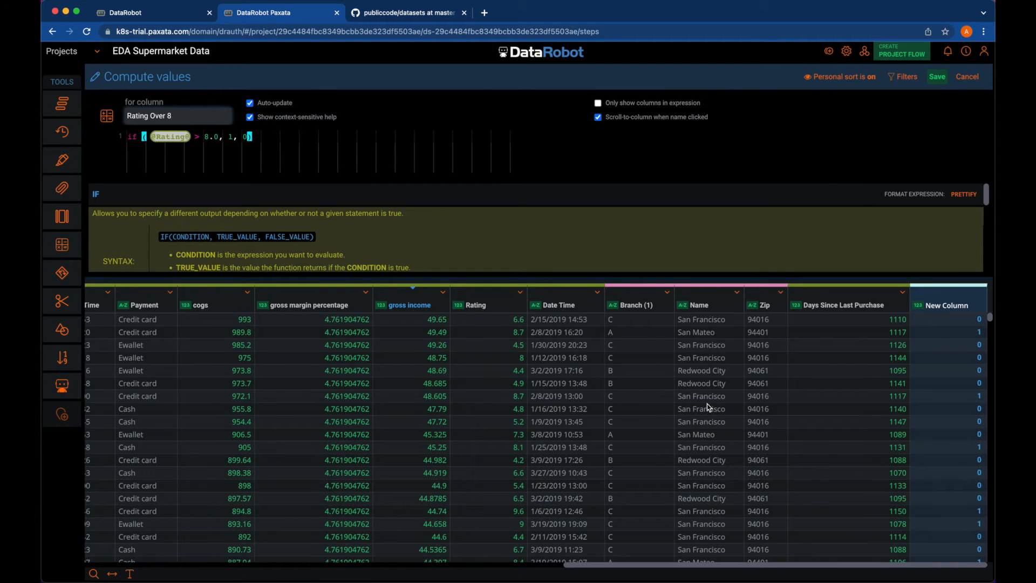
left_click(938, 318)
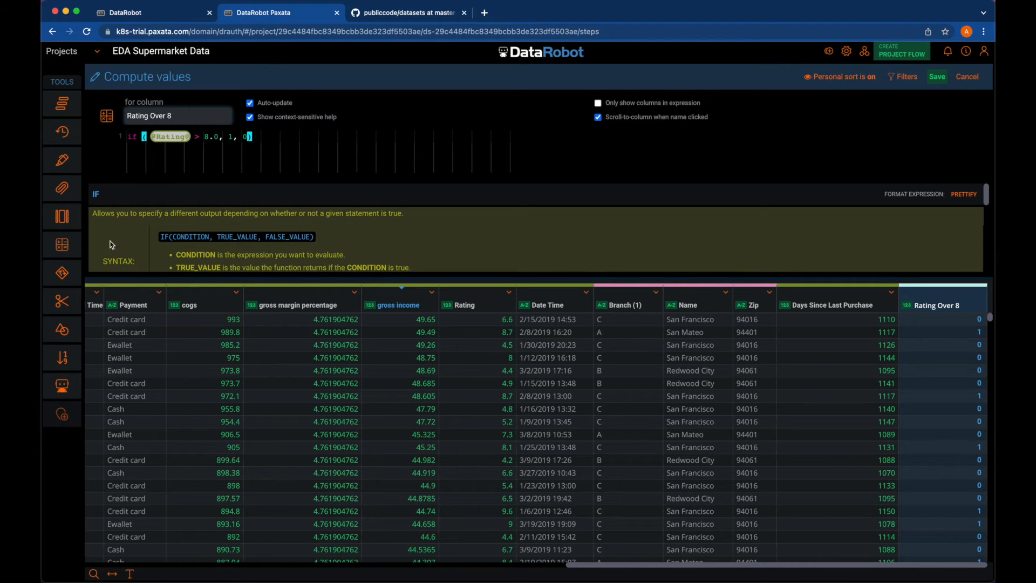
left_click(943, 79)
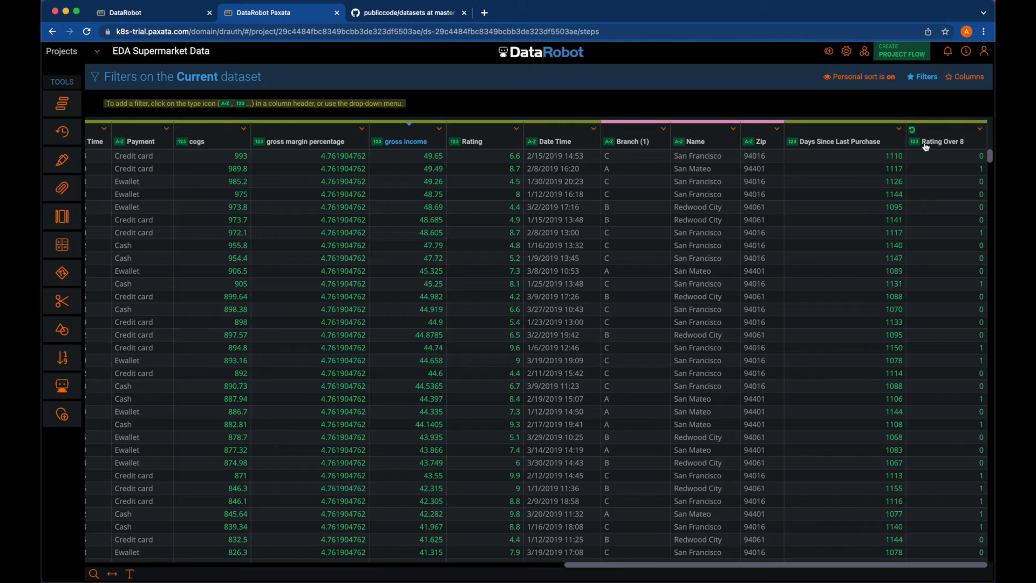
View the value distribution of the Rating Over 8 column and close its histogram.
left_click(980, 130)
left_click(979, 130)
left_click(980, 133)
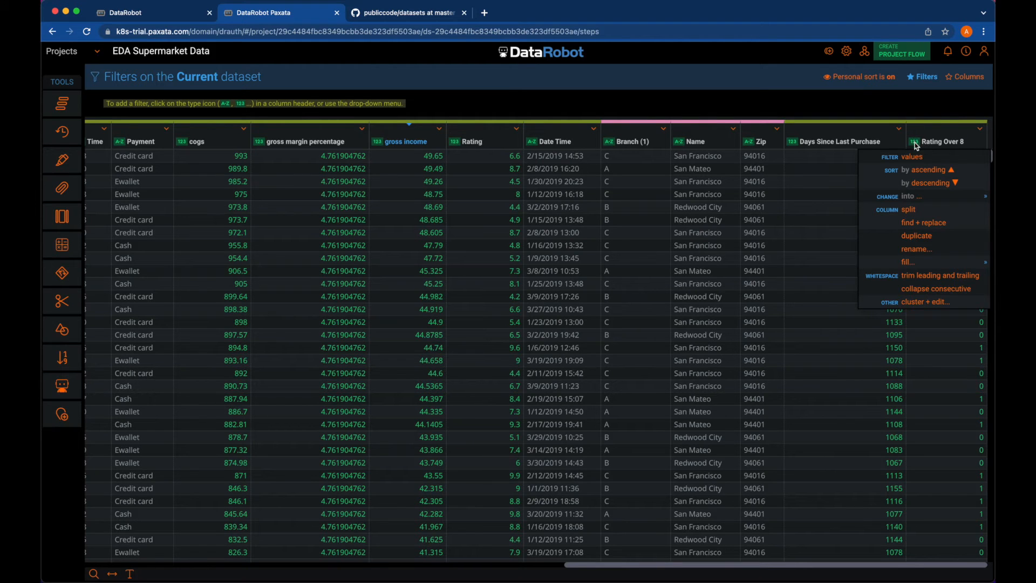
left_click(930, 108)
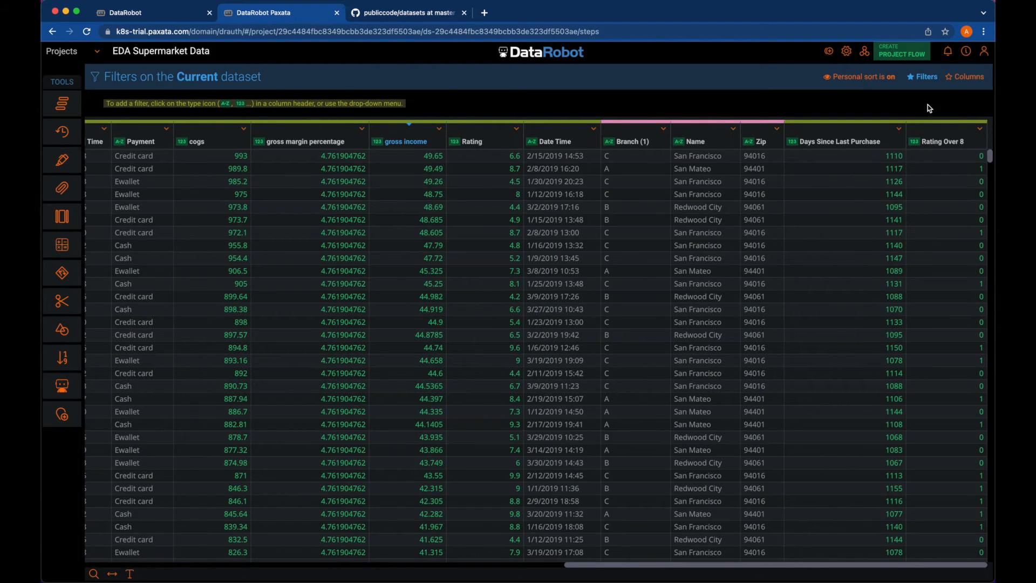
left_click(916, 143)
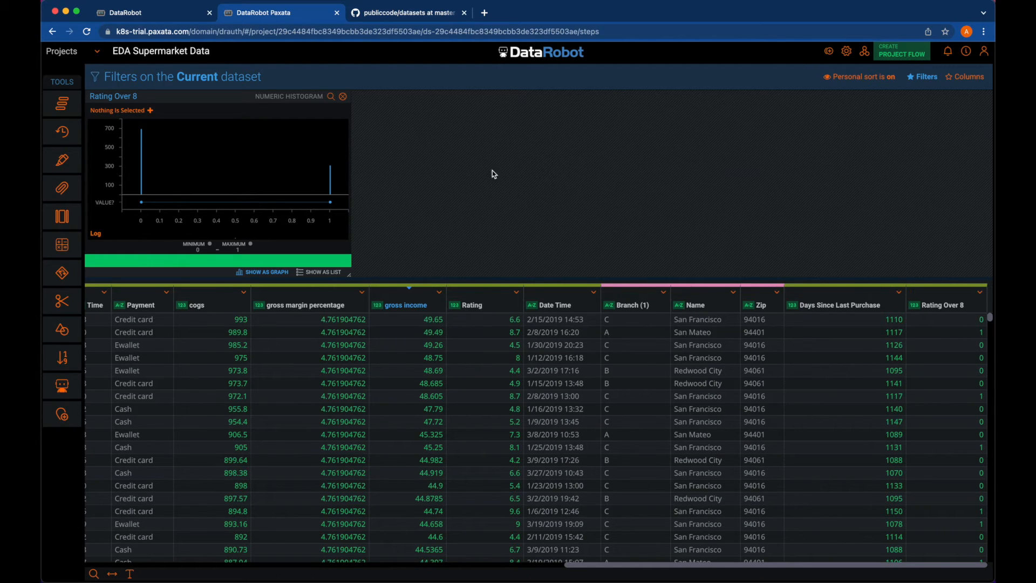
left_click(343, 96)
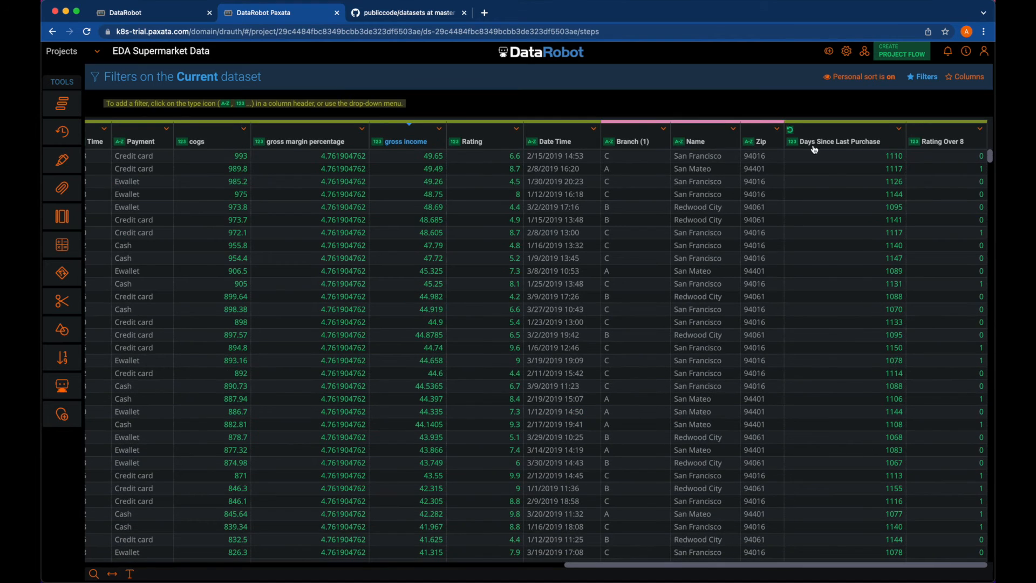
Change the Rating Over 8 column into text and save the change.
left_click(980, 129)
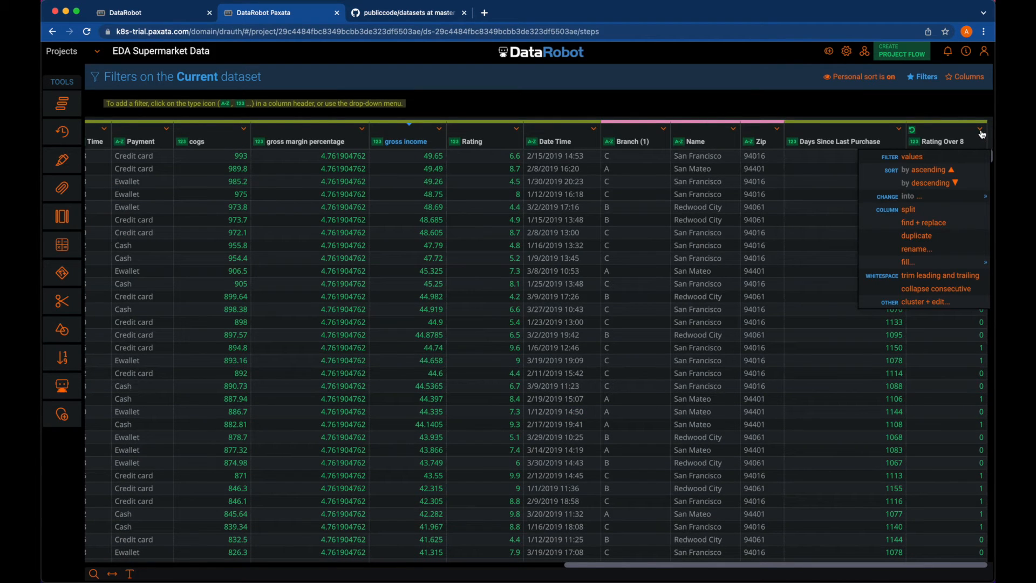
mouse_move(906, 198)
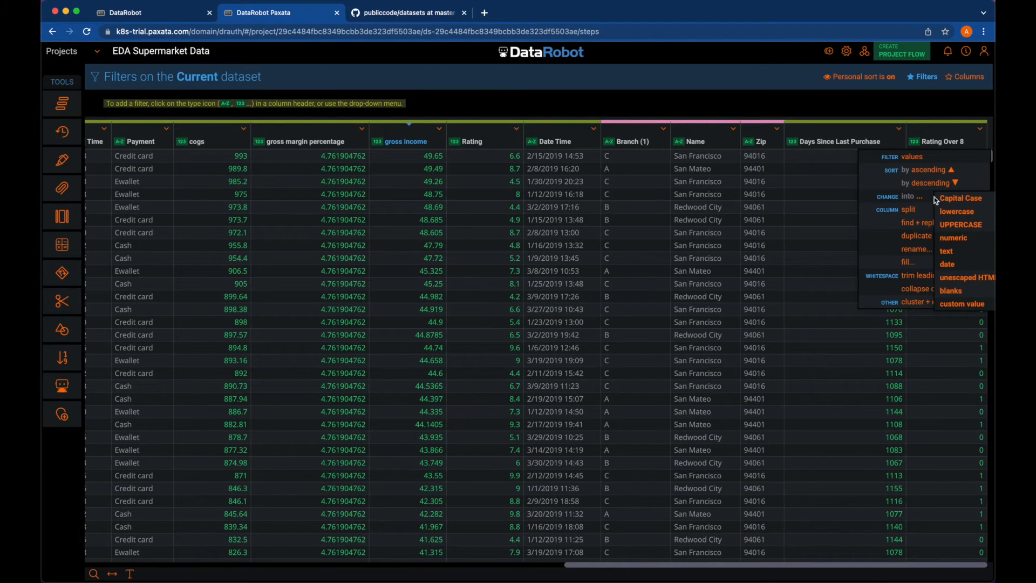
left_click(980, 130)
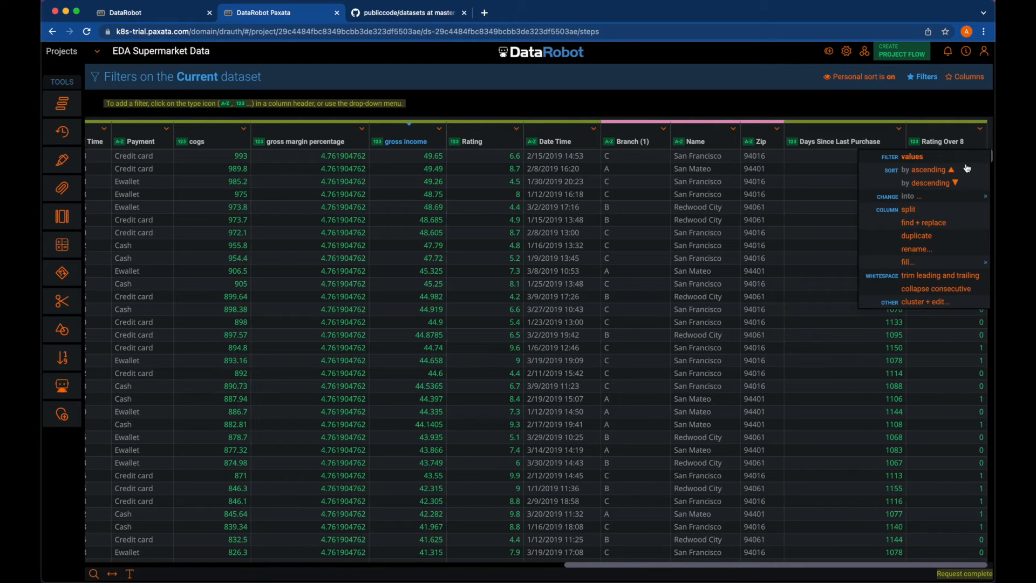
mouse_move(966, 198)
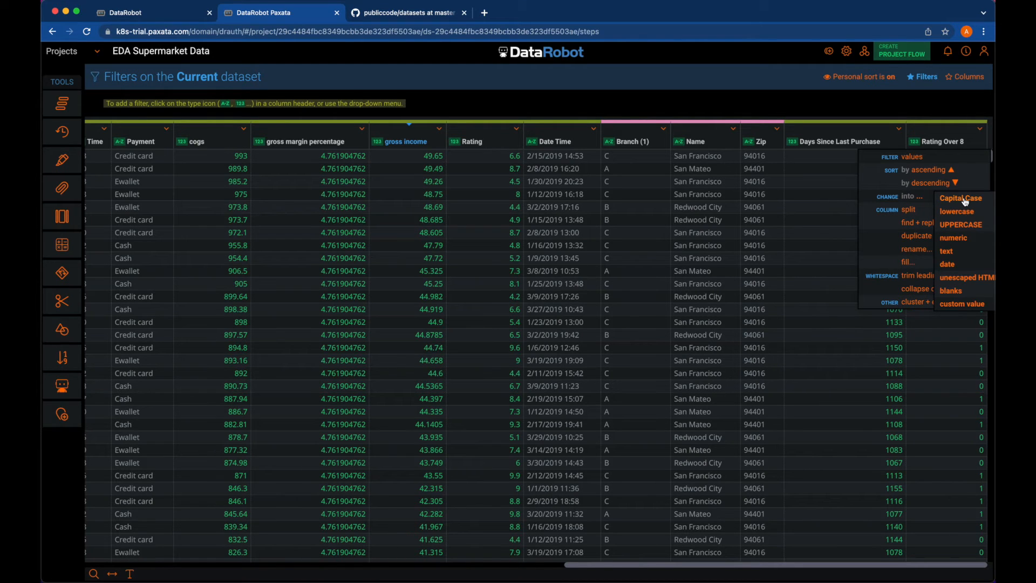
left_click(948, 252)
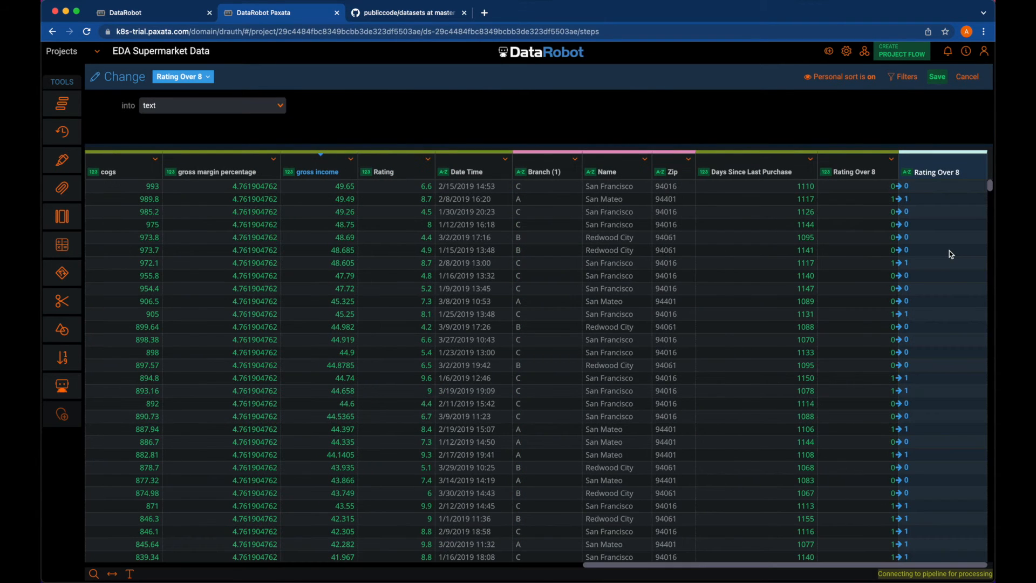
left_click(936, 76)
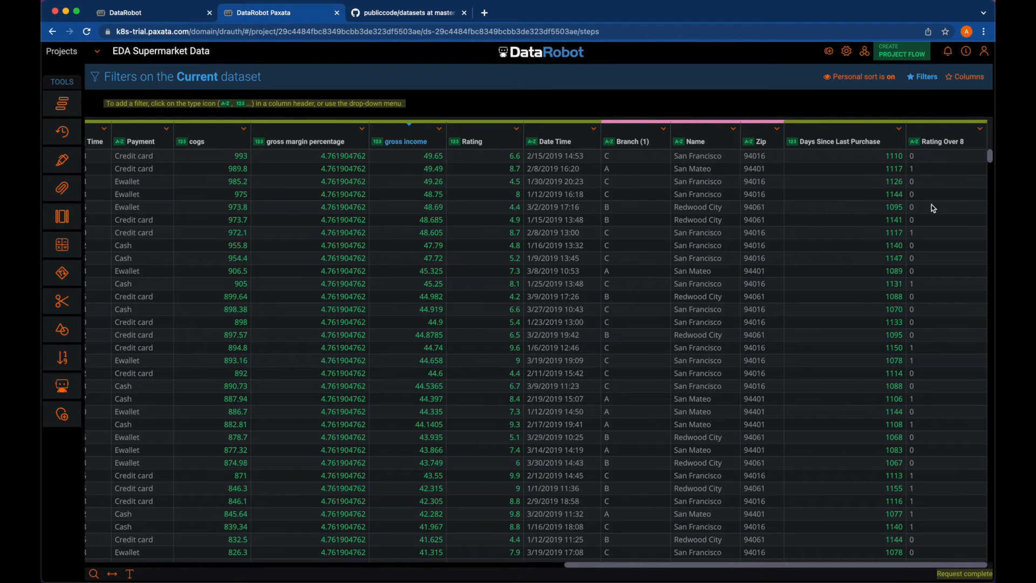
Check the unique values and their counts in the Rating Over 8 text column, and close the filter.
left_click(915, 142)
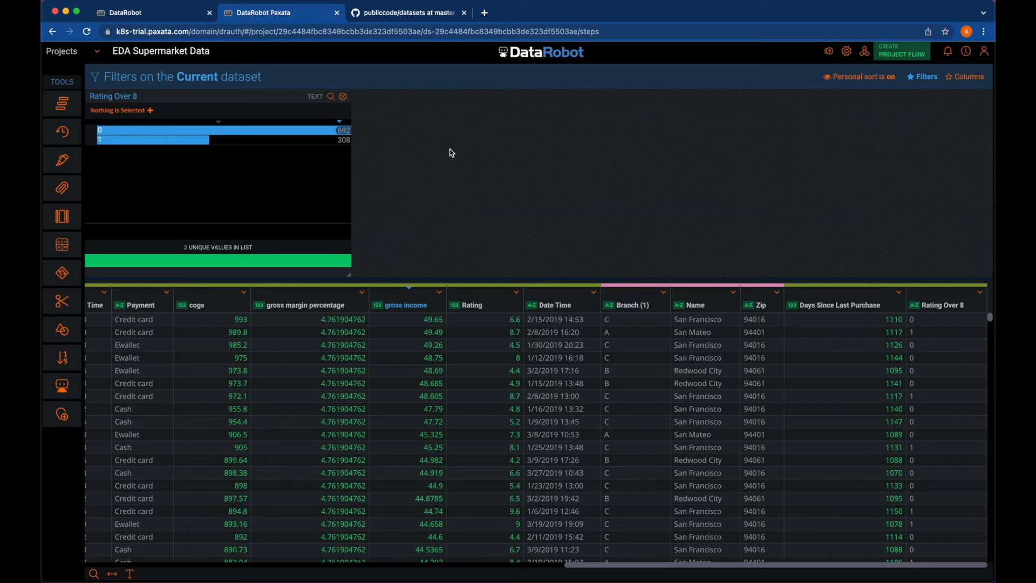
left_click(343, 97)
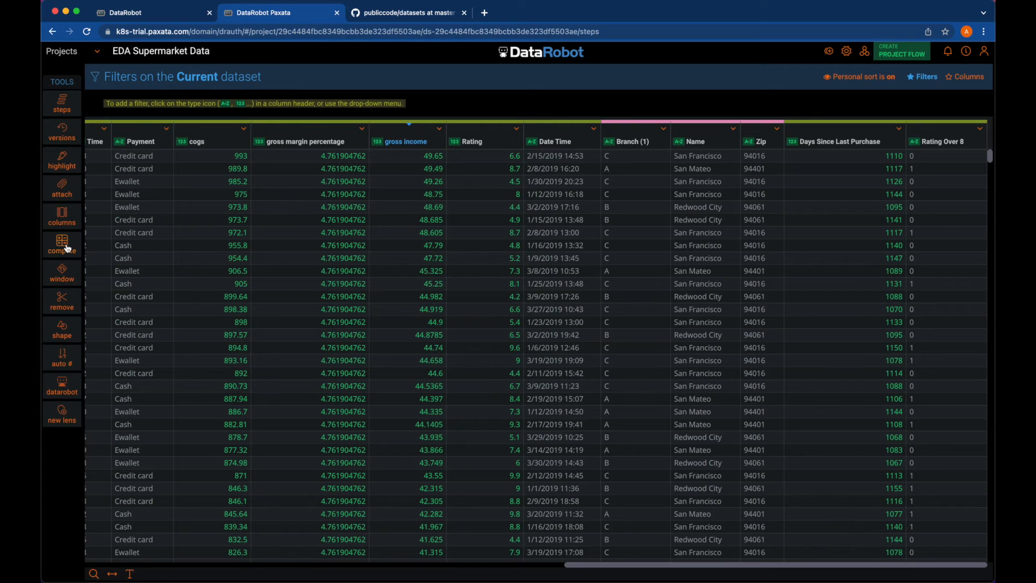
left_click(66, 246)
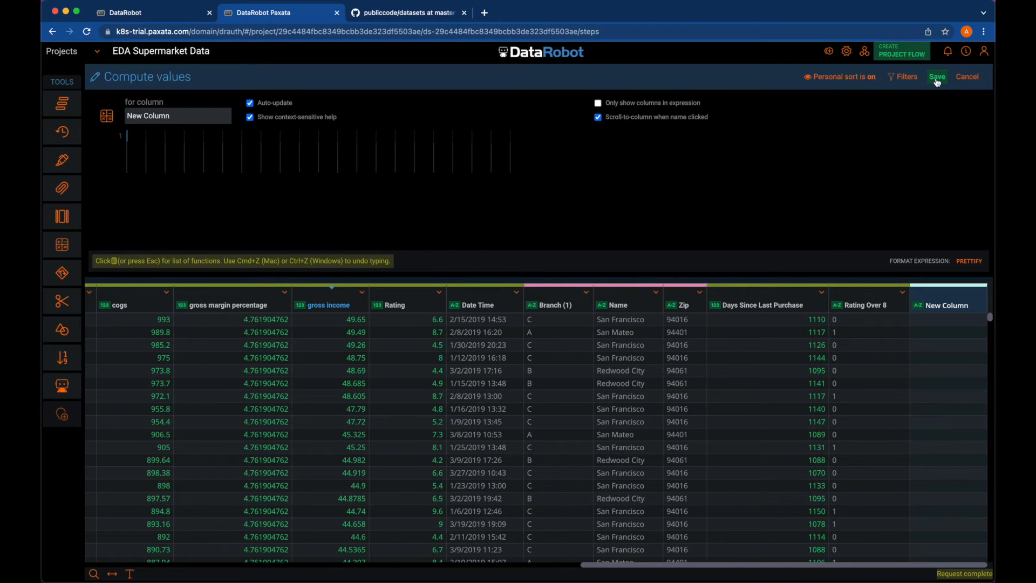
left_click(966, 76)
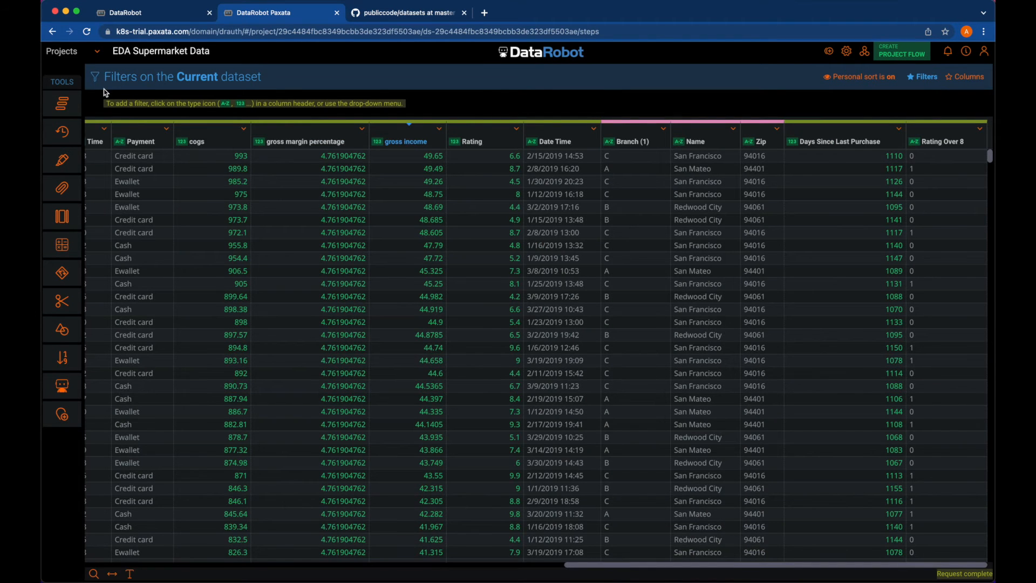
Review the list of preparation steps recorded in the project and close it.
left_click(68, 103)
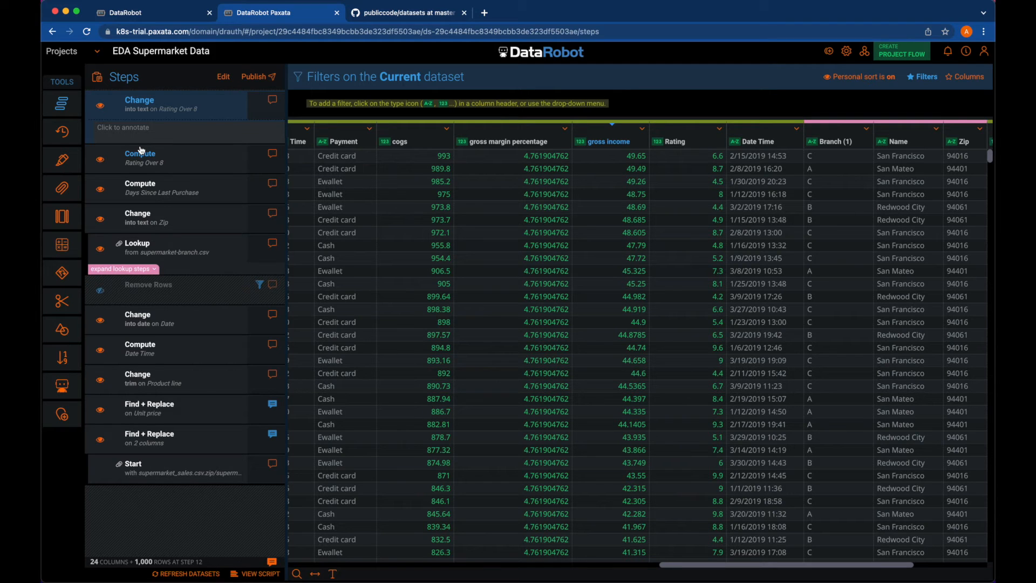
left_click(172, 13)
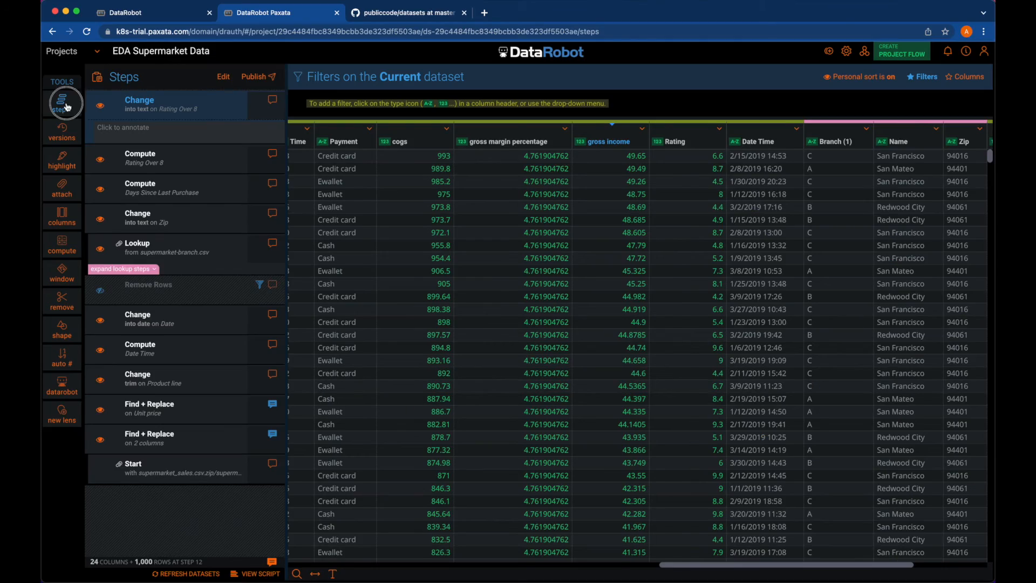
left_click(64, 104)
Start a new computed column for the quantity data and name it Total Qty.
scroll(303, 208, "left", 15)
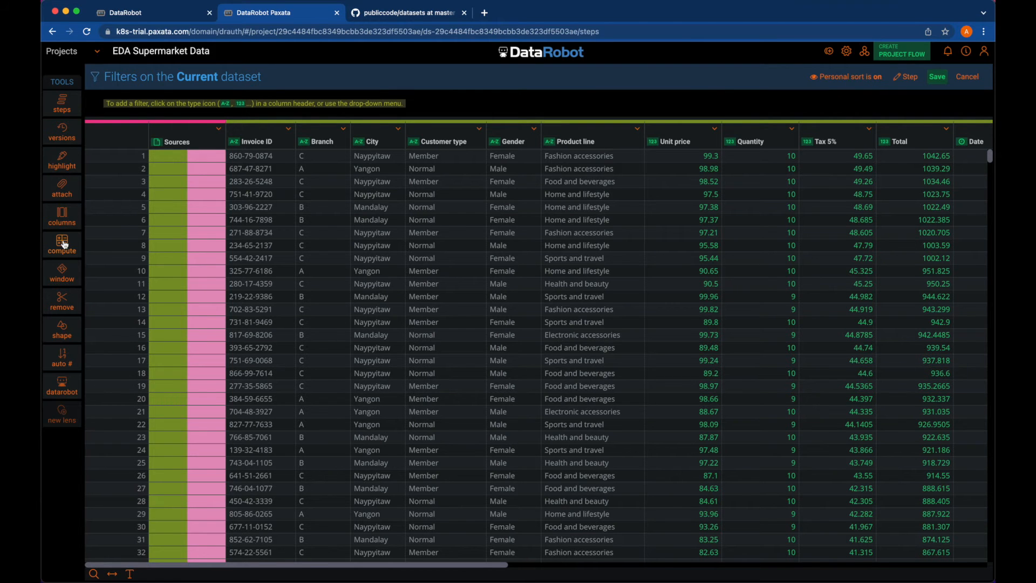
left_click(63, 244)
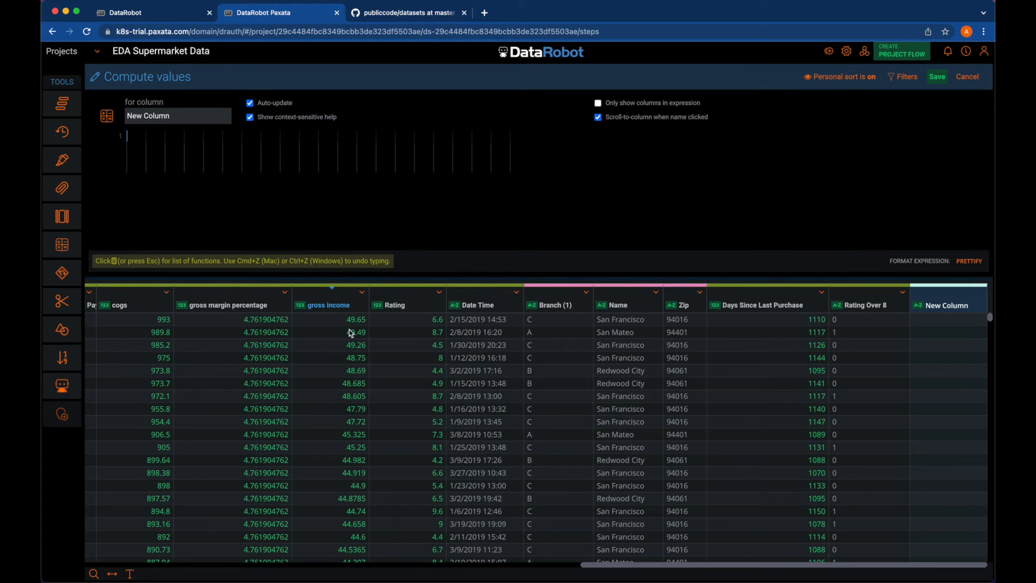
scroll(313, 353, "left", 10)
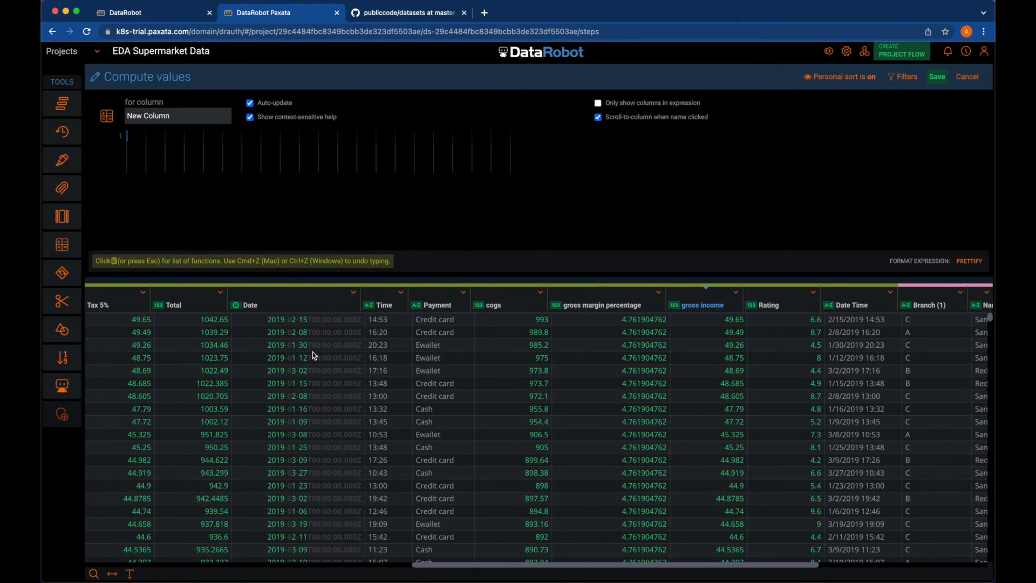
scroll(313, 352, "left", 5)
scroll(437, 363, "right", 5)
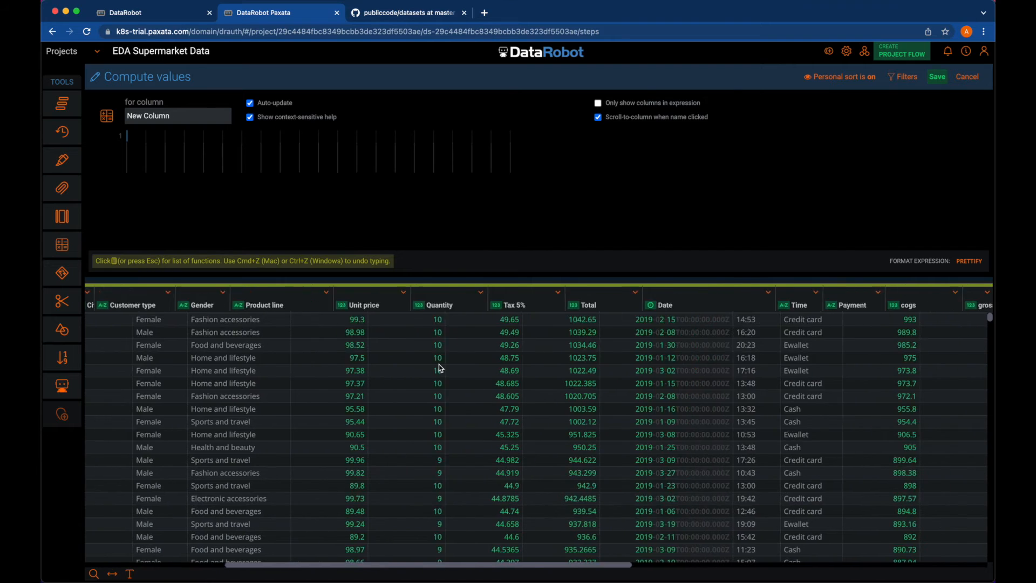
scroll(309, 429, "down", 3)
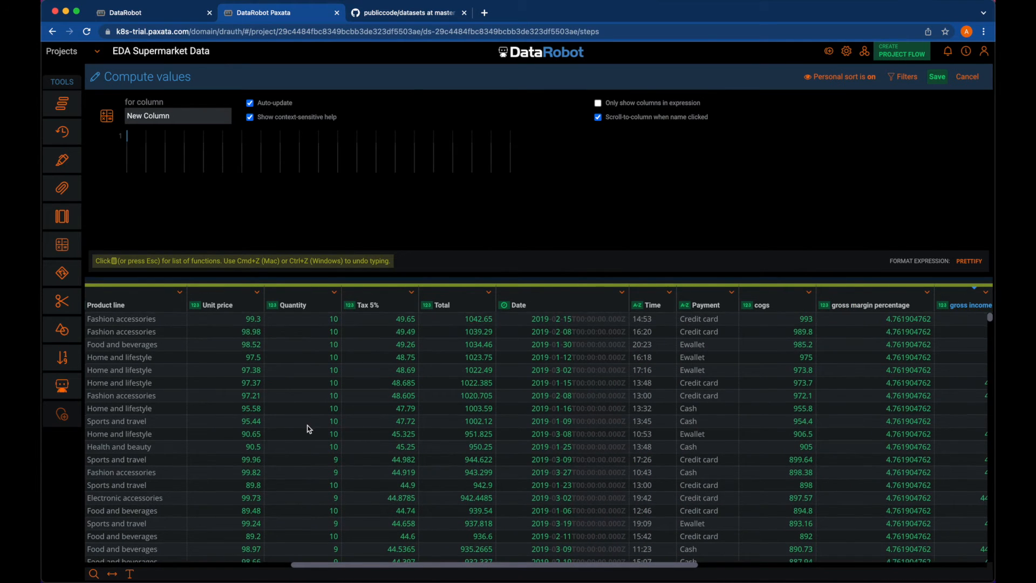
scroll(308, 429, "up", 3)
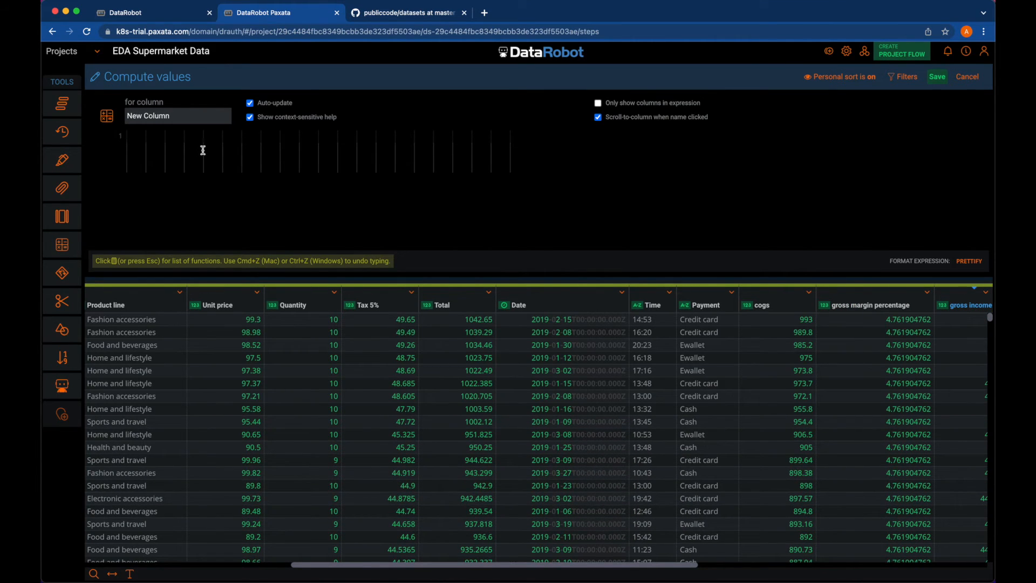
left_click_drag(172, 116, 121, 118)
type("Total Qty")
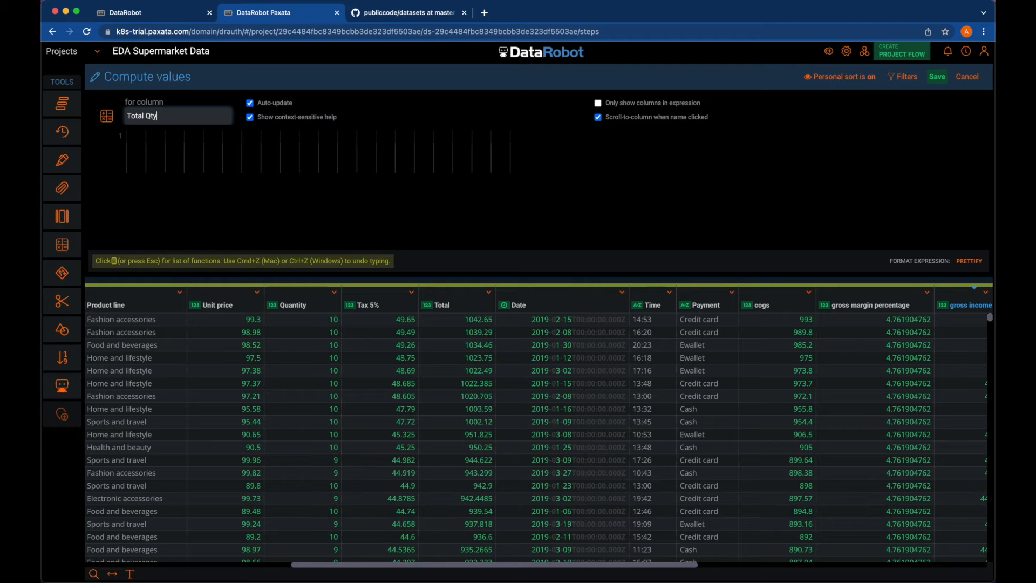
Try the expression SUM on the Quantity column for Total Qty and leave the computation unsaved.
left_click(136, 142)
left_click(105, 118)
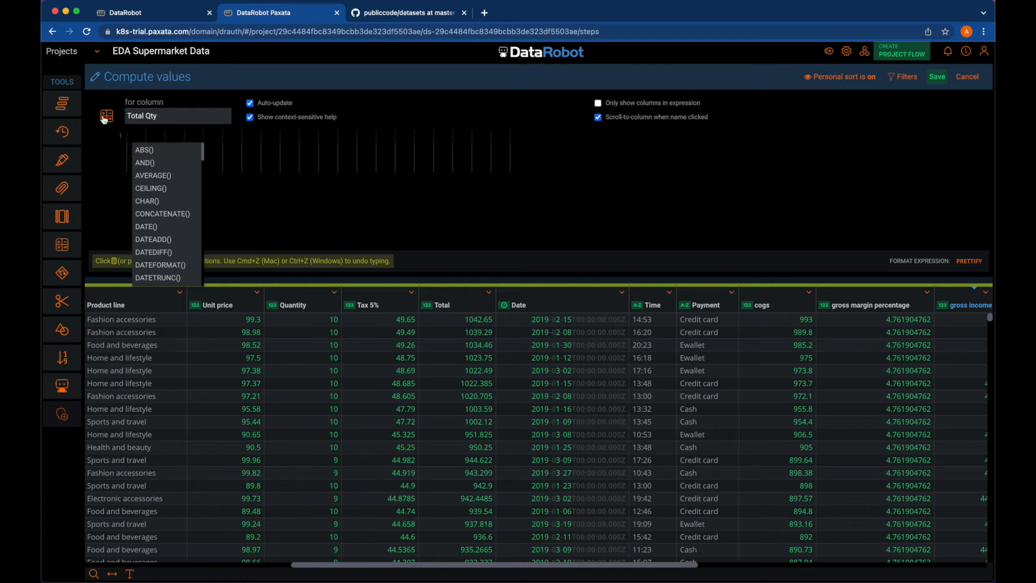
scroll(158, 177, "down", 15)
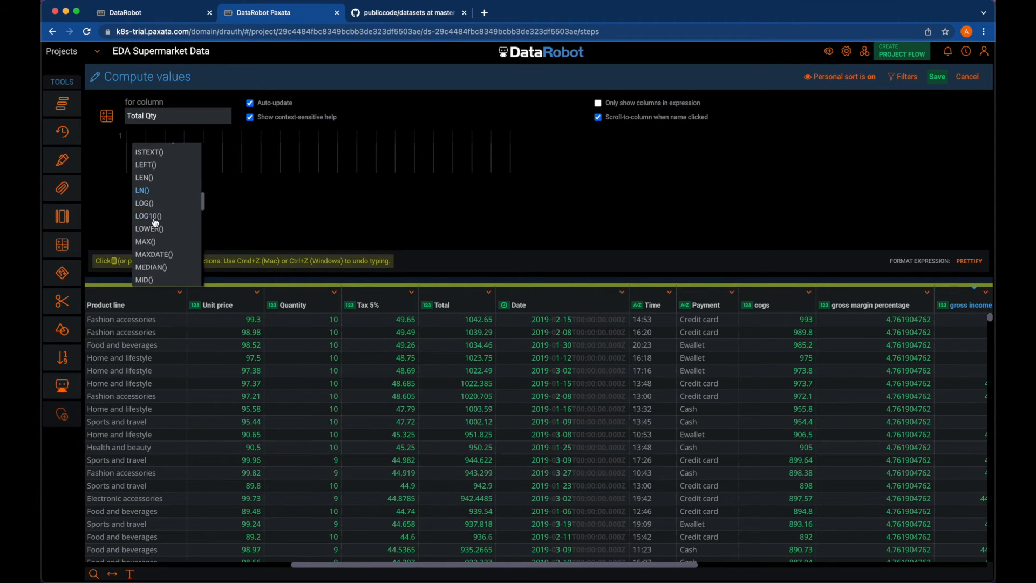
scroll(155, 222, "down", 1)
scroll(161, 189, "up", 1)
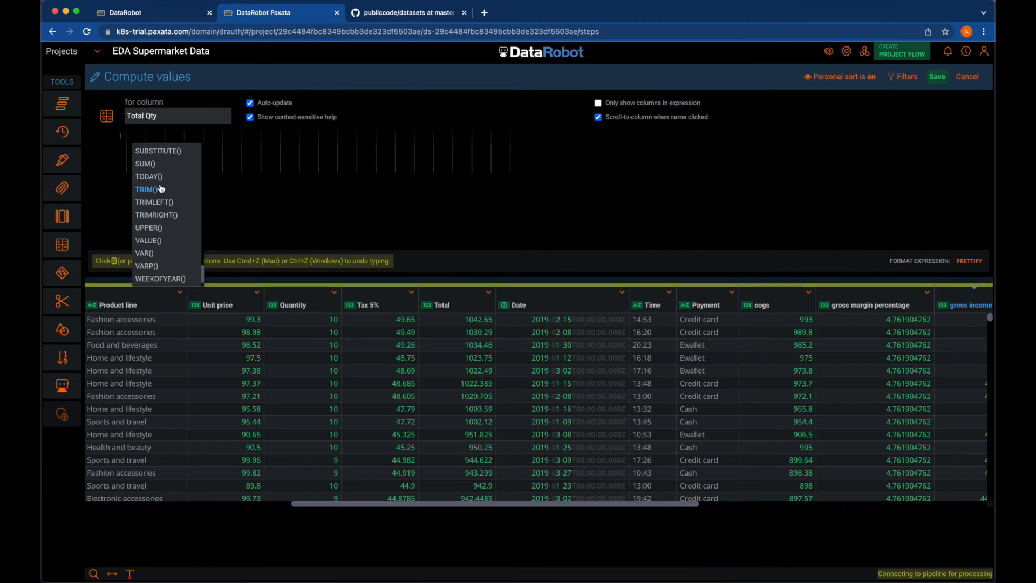
left_click(160, 188)
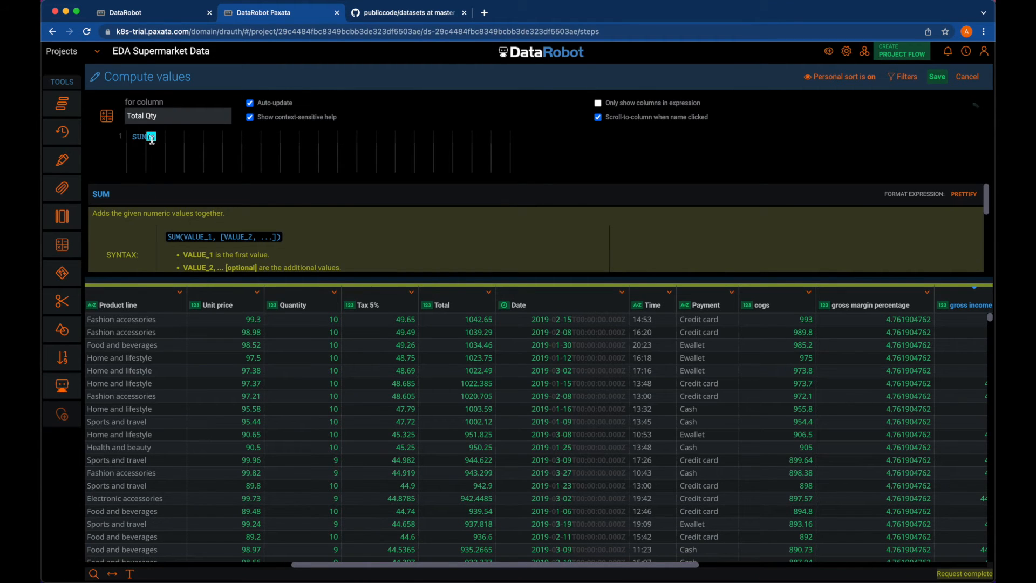
left_click(290, 306)
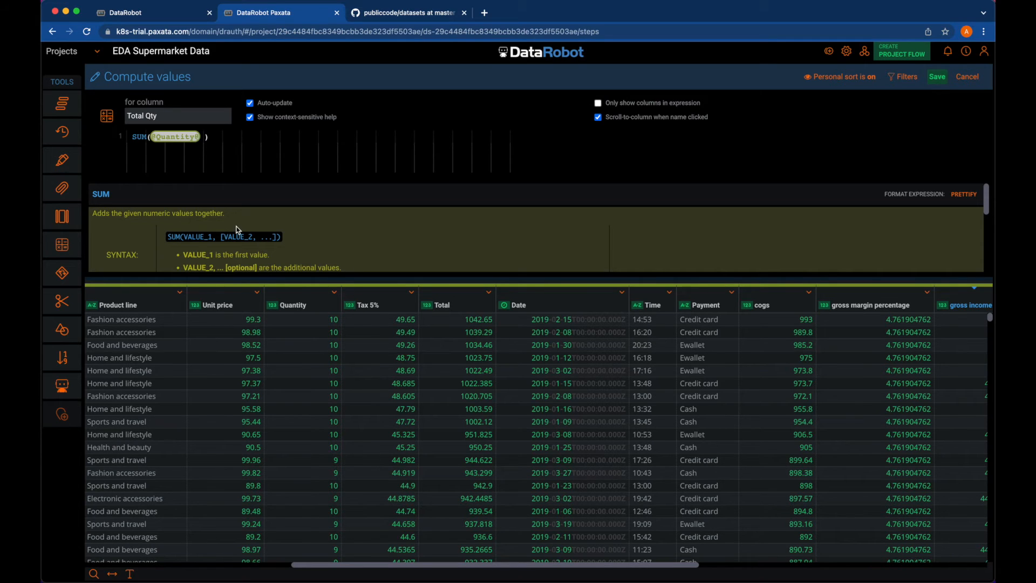
left_click(219, 163)
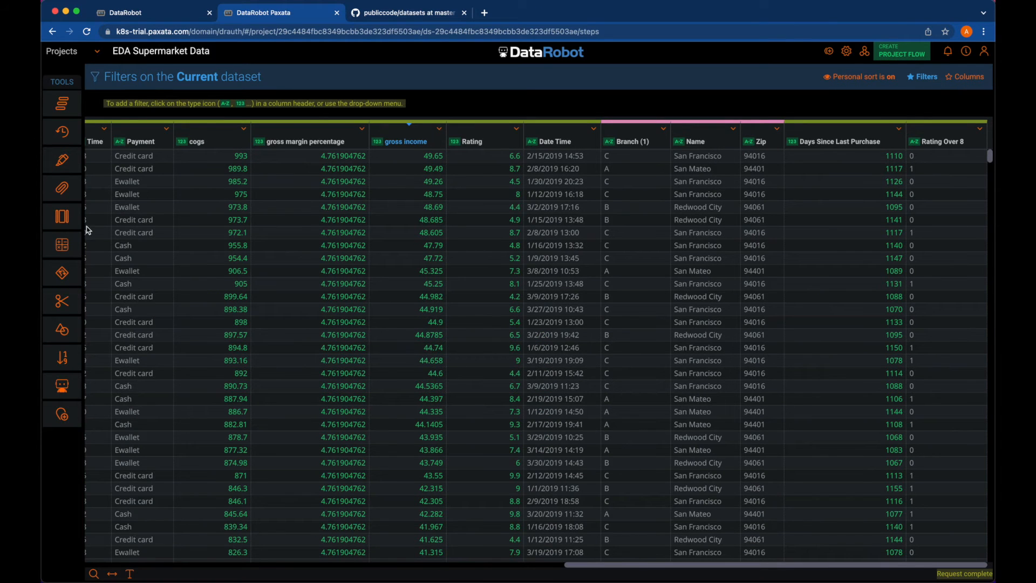
Start a window aggregate computation that takes the Sum of the Quantity column.
mouse_move(61, 274)
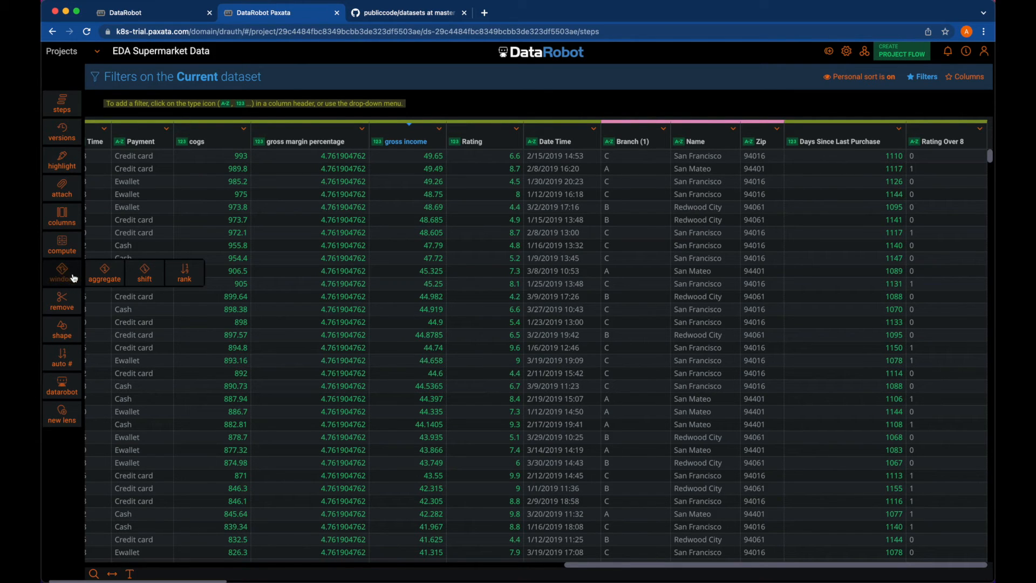
left_click(105, 273)
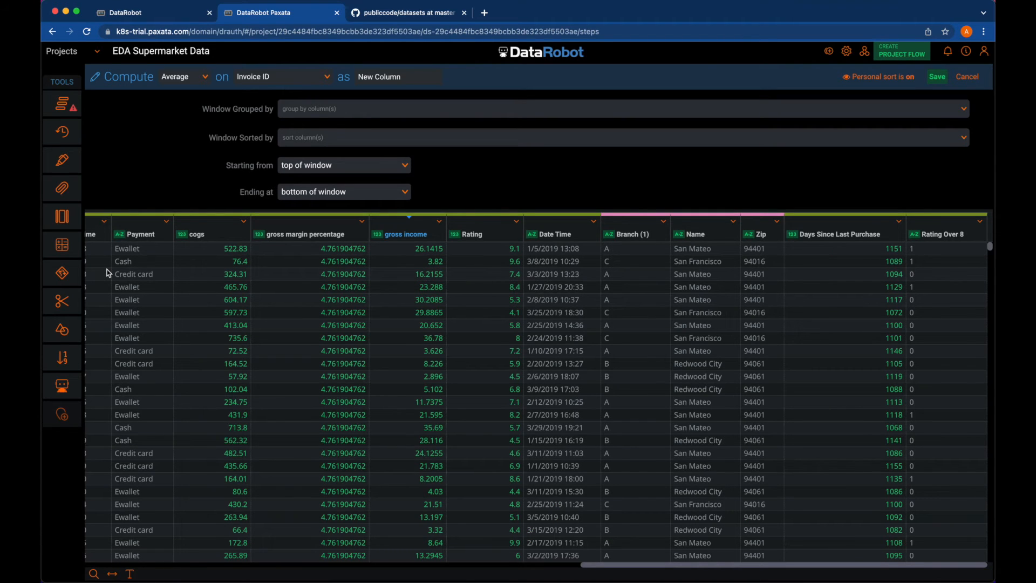
left_click(205, 79)
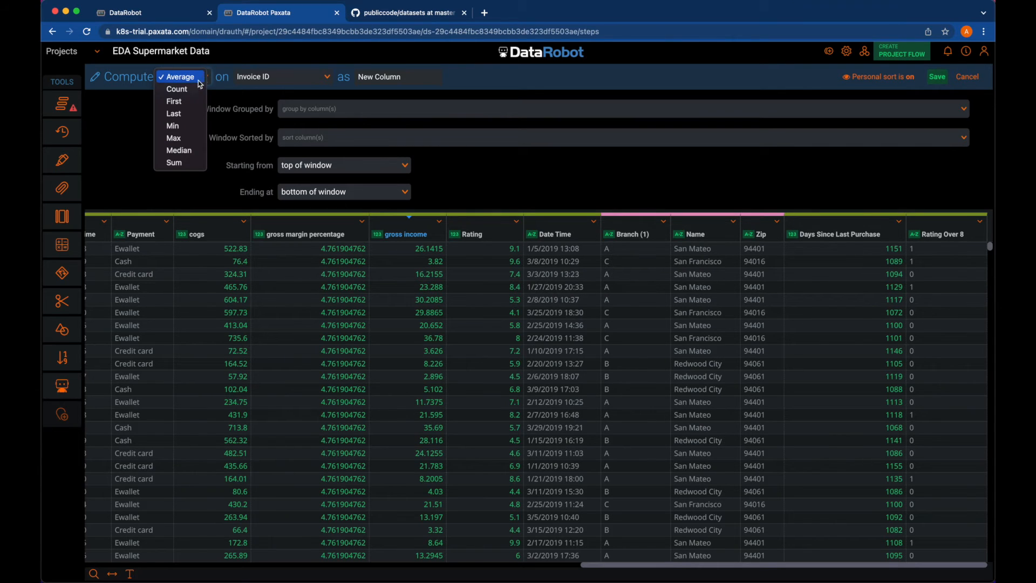
left_click(176, 162)
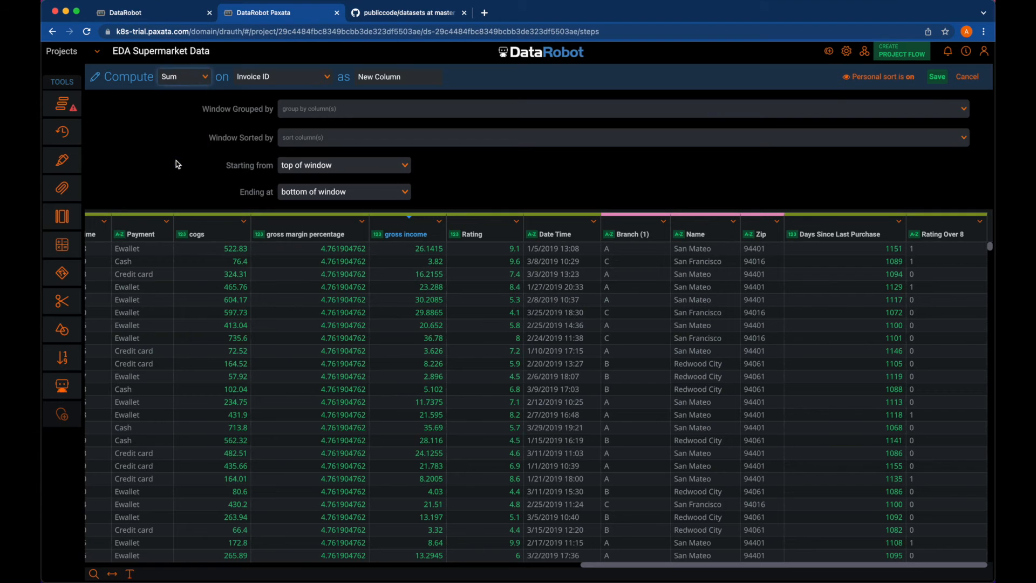
left_click(327, 78)
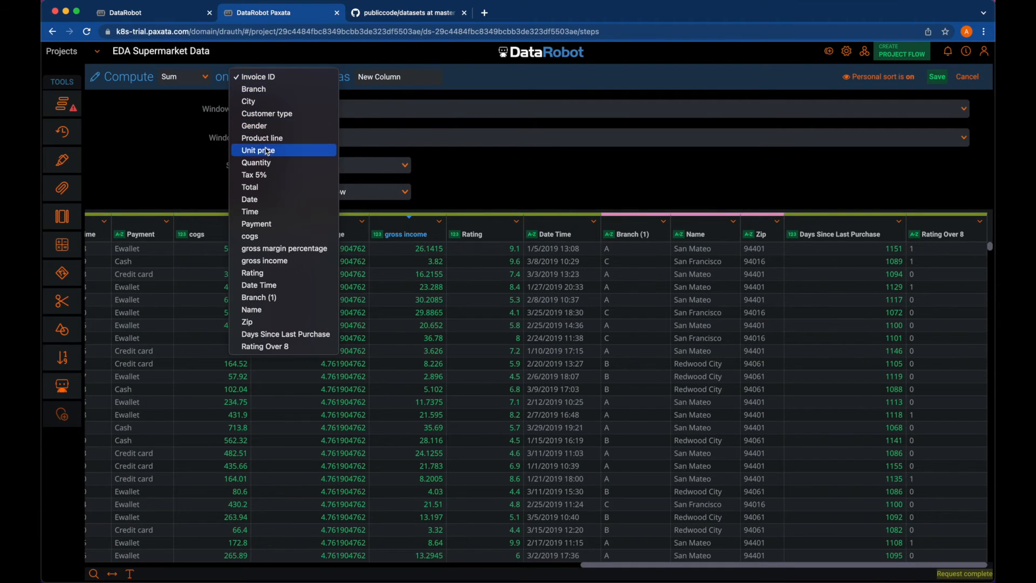
left_click(262, 164)
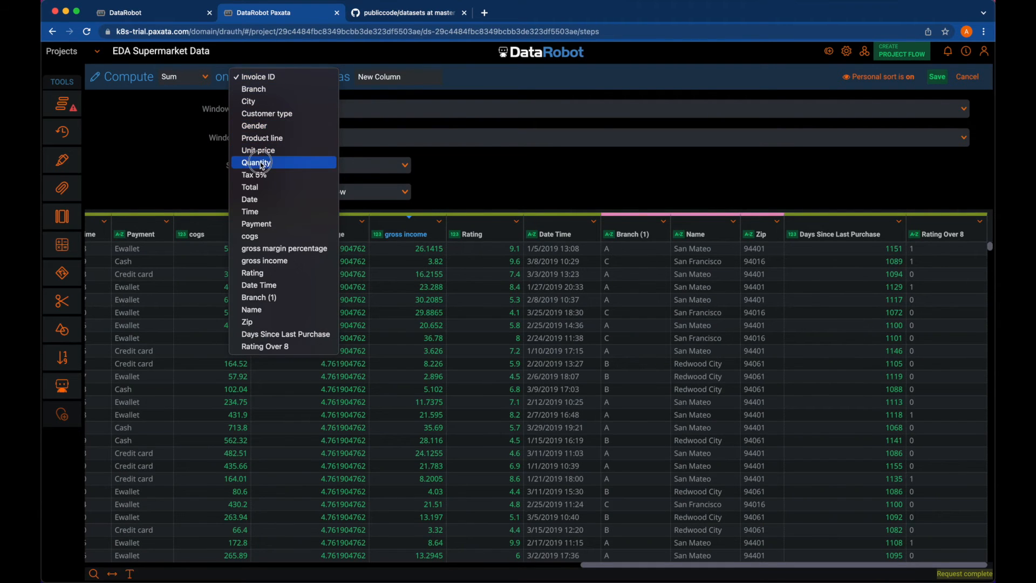
Name the aggregate column Total Qty by City and group its window by City.
left_click_drag(404, 75, 348, 77)
type("Total Qty by City")
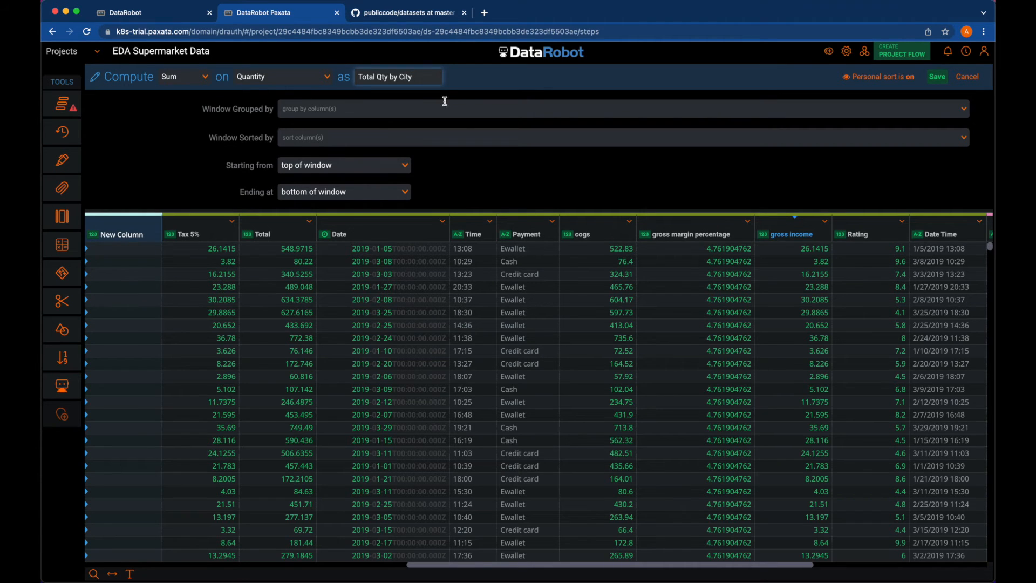
left_click(424, 106)
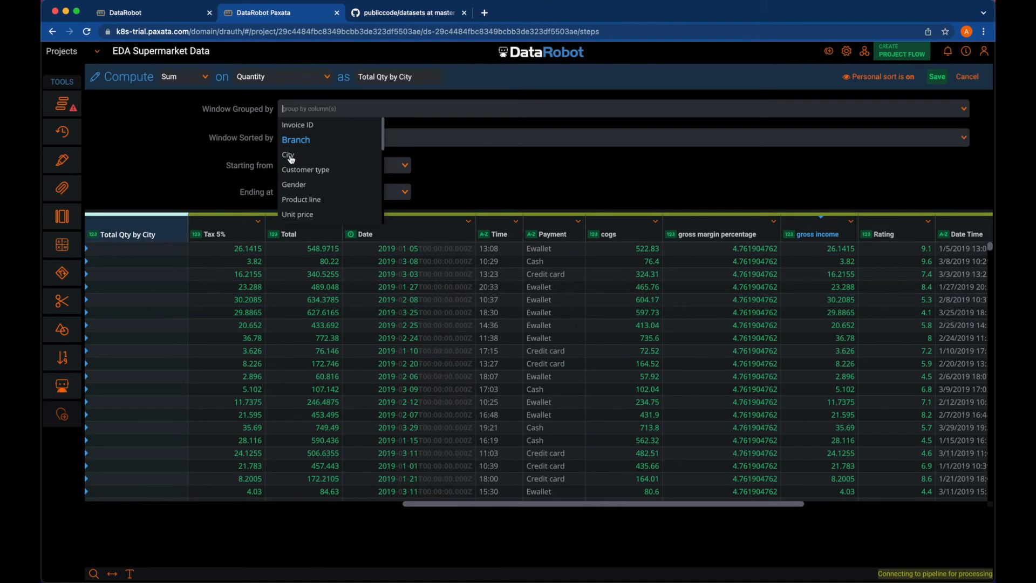
left_click(291, 155)
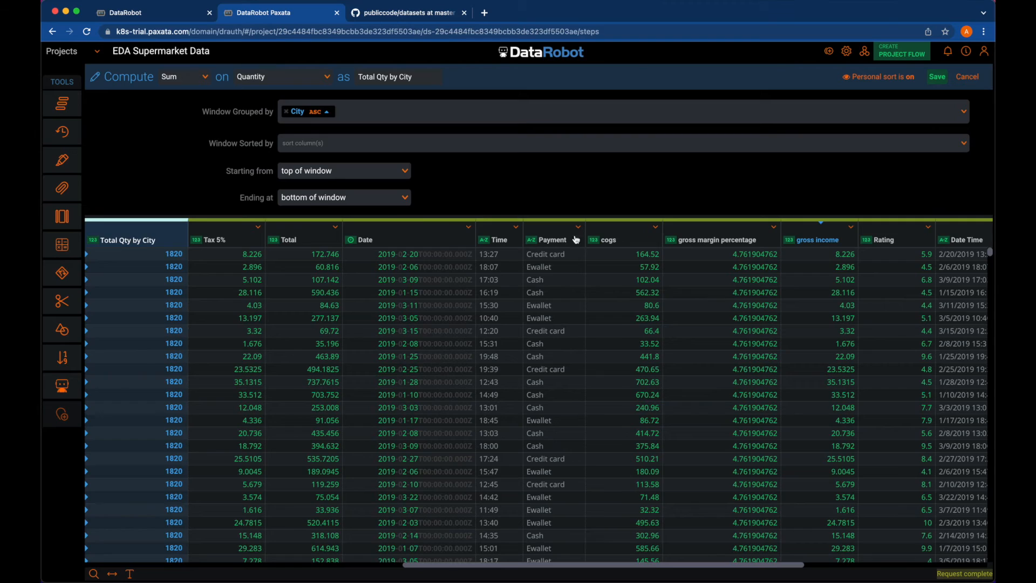
Examine the preview of the Total Qty by City values against the city and branch columns across the rows.
scroll(668, 322, "right", 10)
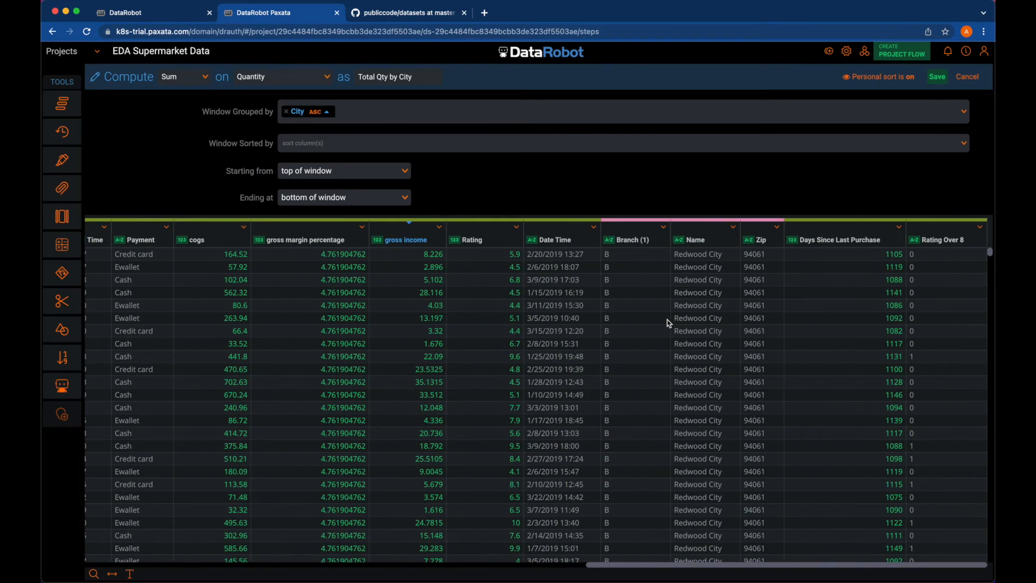
scroll(668, 323, "left", 10)
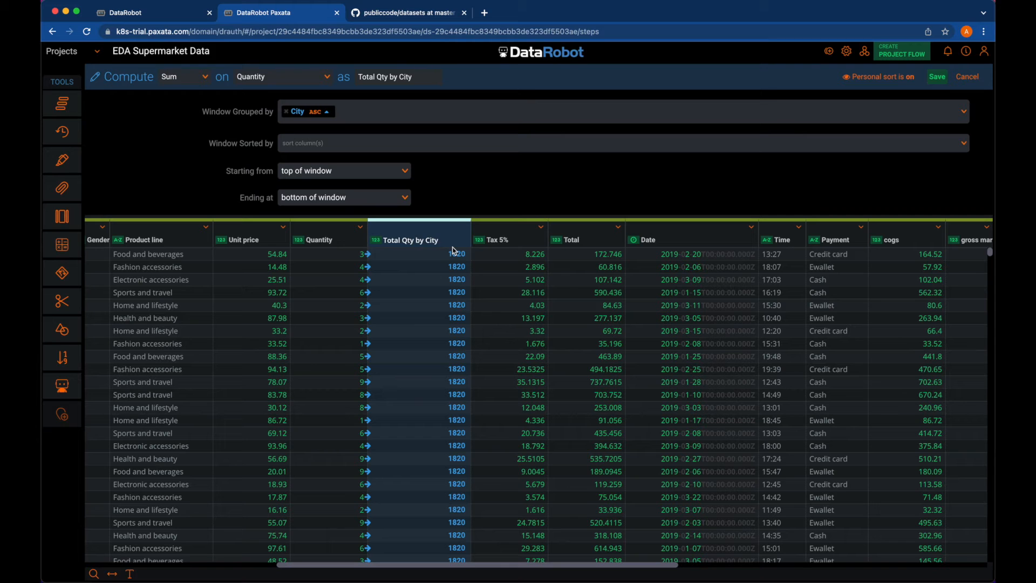
scroll(516, 340, "left", 5)
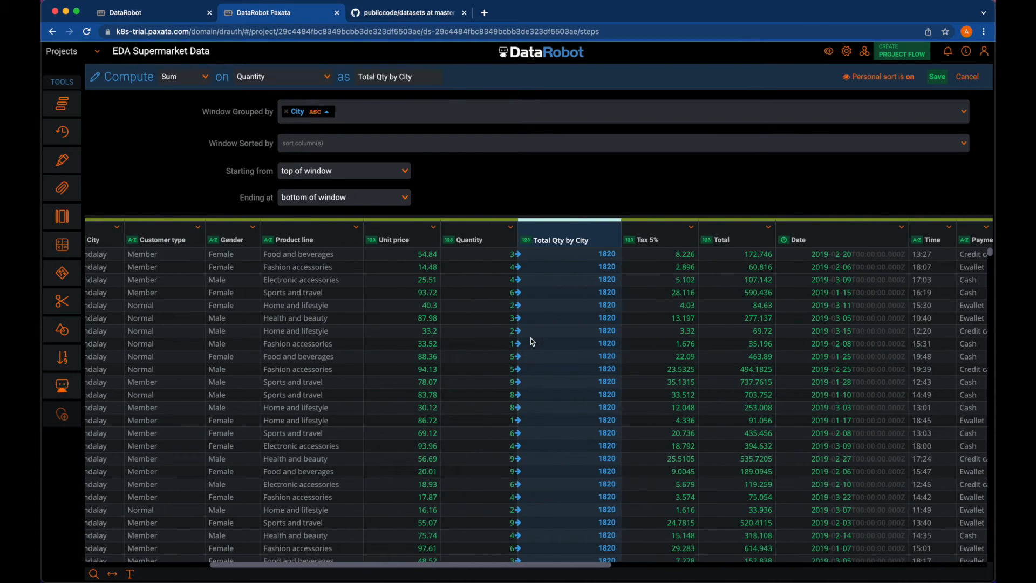
scroll(275, 301, "left", 2)
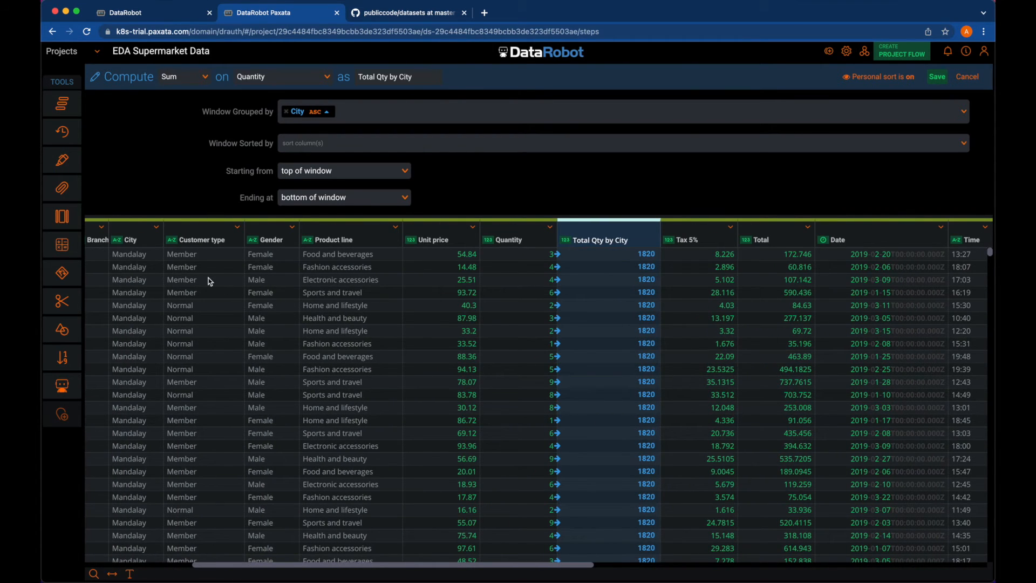
scroll(210, 281, "left", 3)
scroll(210, 281, "left", 2)
scroll(359, 325, "right", 15)
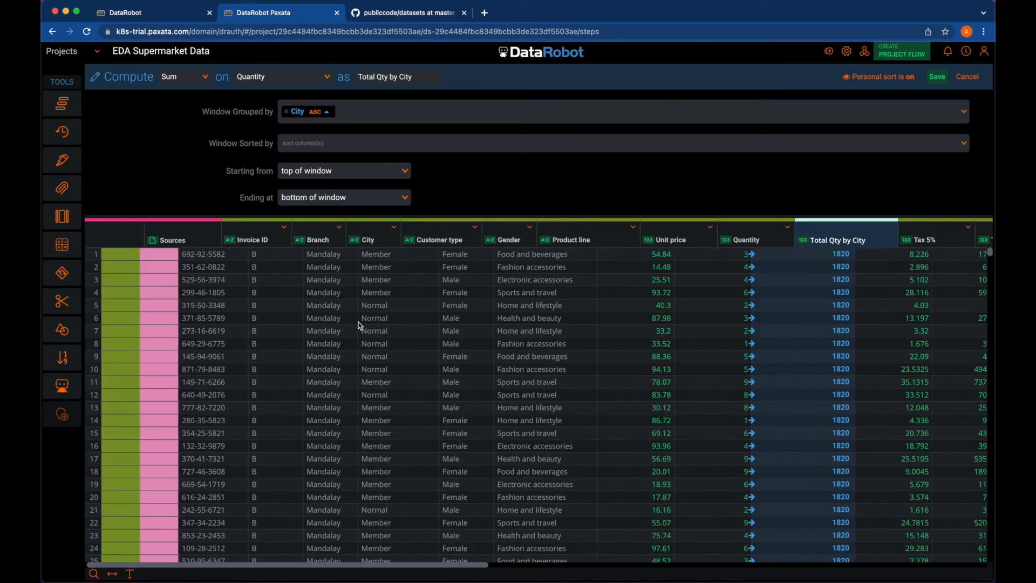
scroll(359, 326, "right", 7)
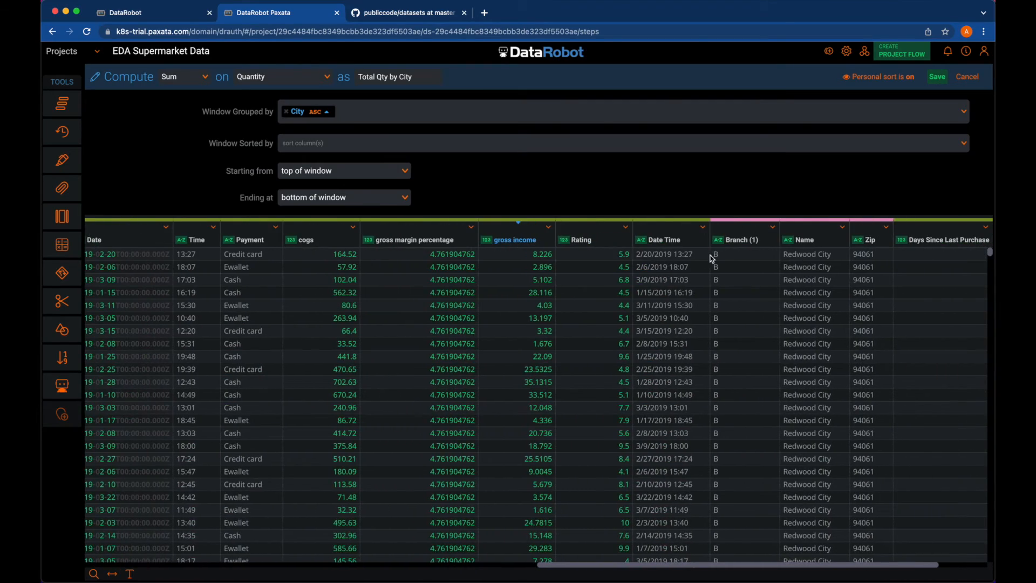
scroll(356, 296, "left", 20)
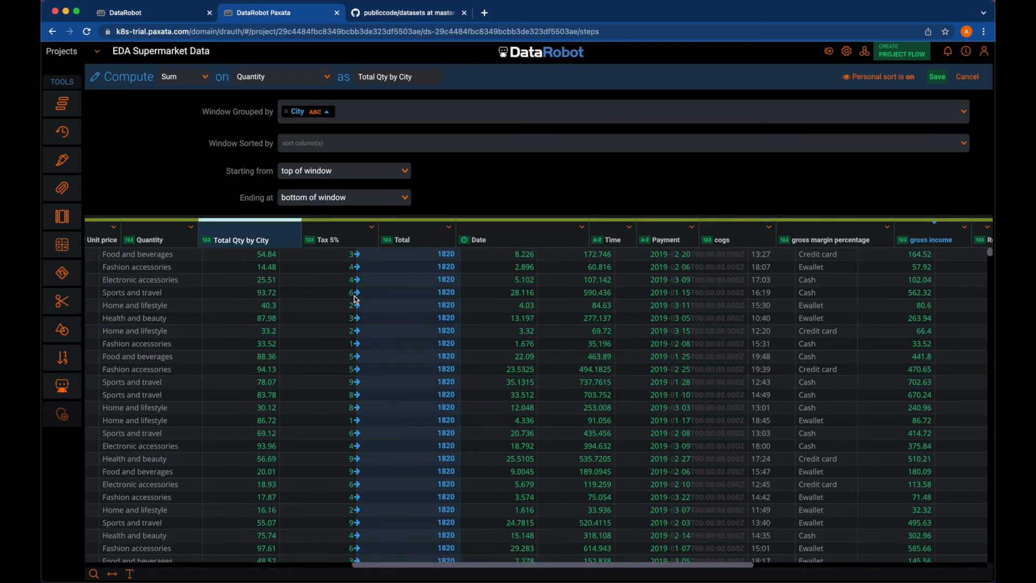
scroll(456, 375, "down", 5)
scroll(456, 374, "down", 5)
scroll(456, 375, "down", 5)
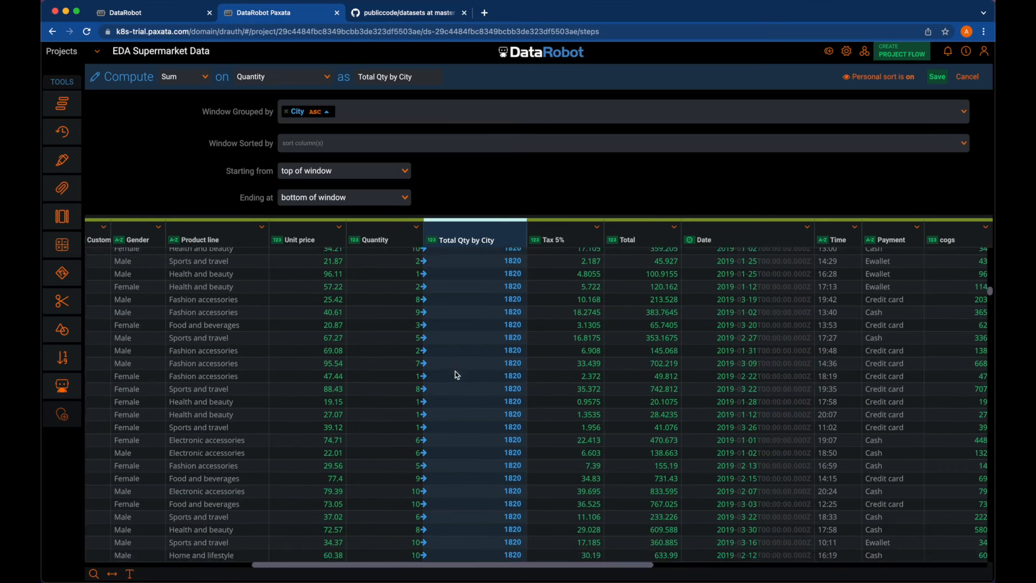
scroll(456, 375, "down", 5)
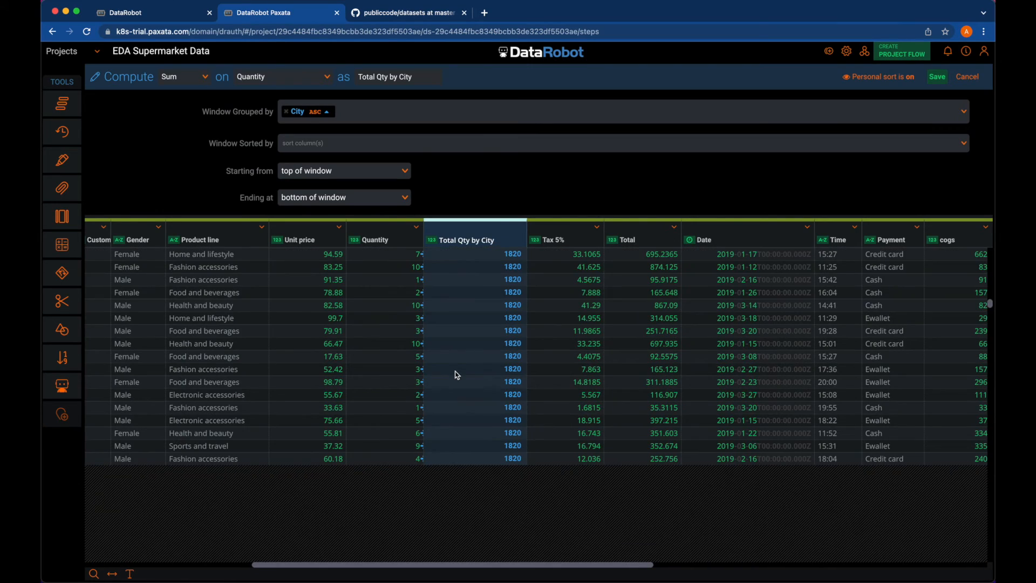
scroll(463, 431, "down", 10)
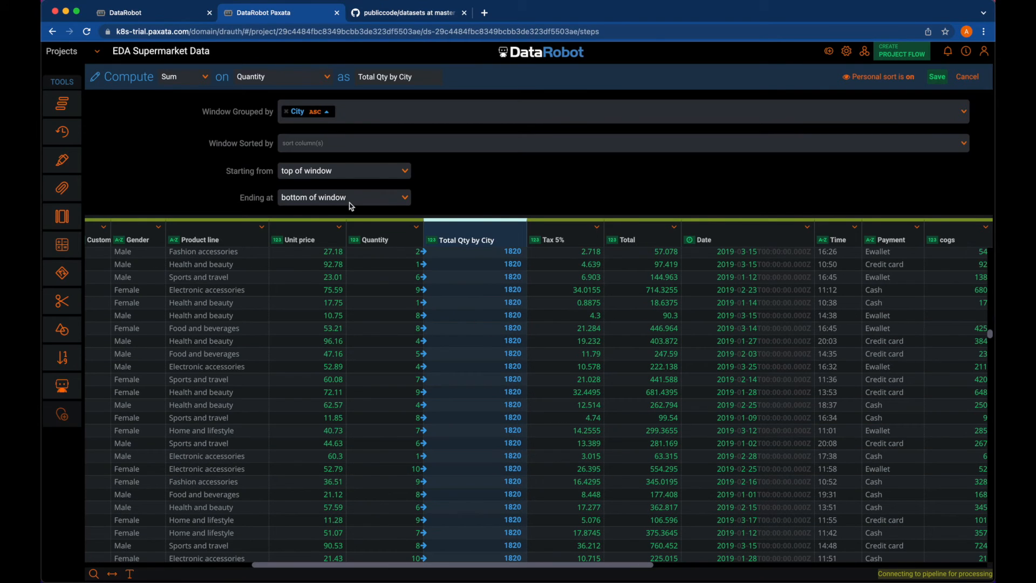
Sort the aggregate window by City in descending order and save the Total Qty by City computation.
left_click(321, 146)
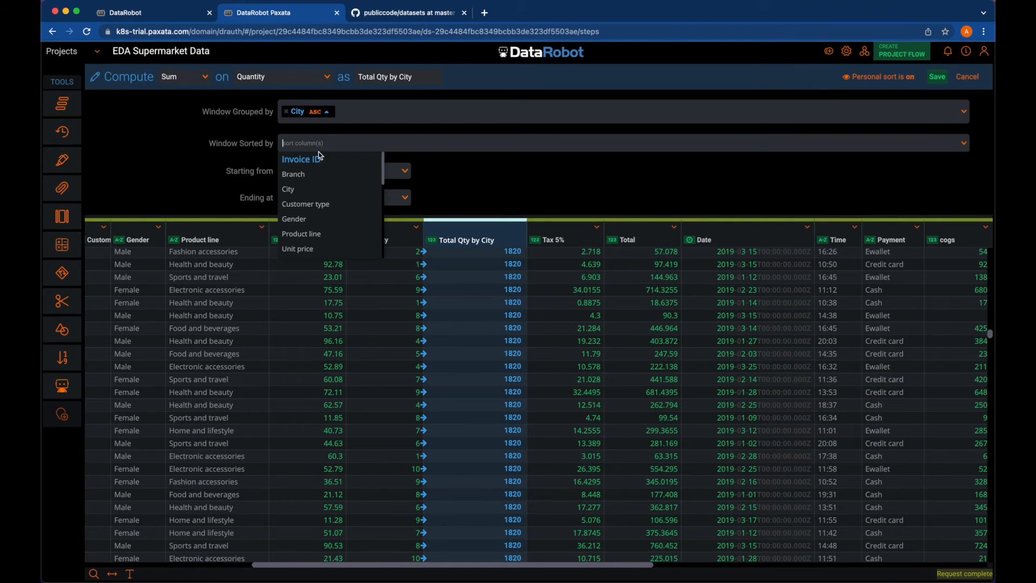
left_click(295, 190)
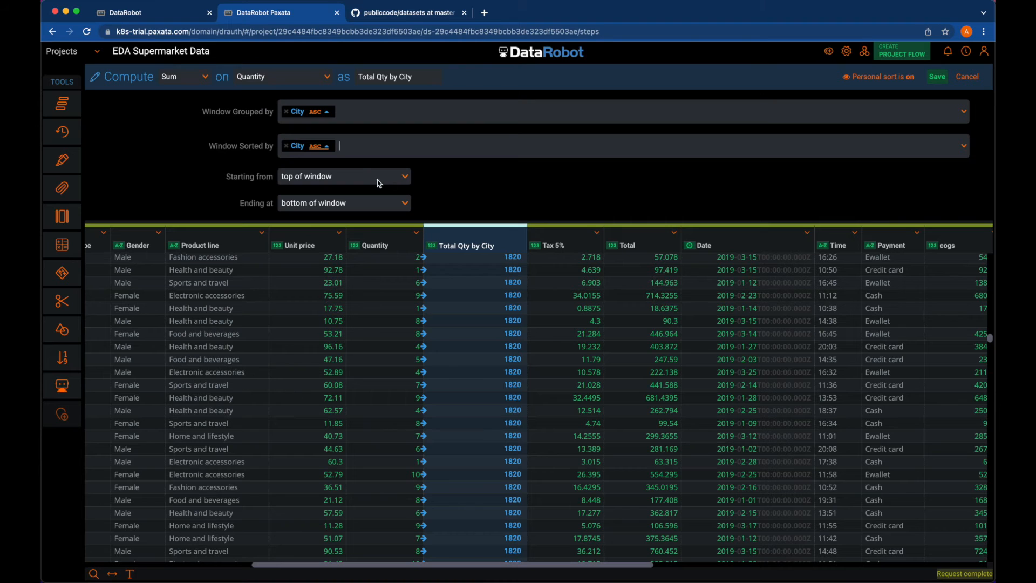
left_click(328, 147)
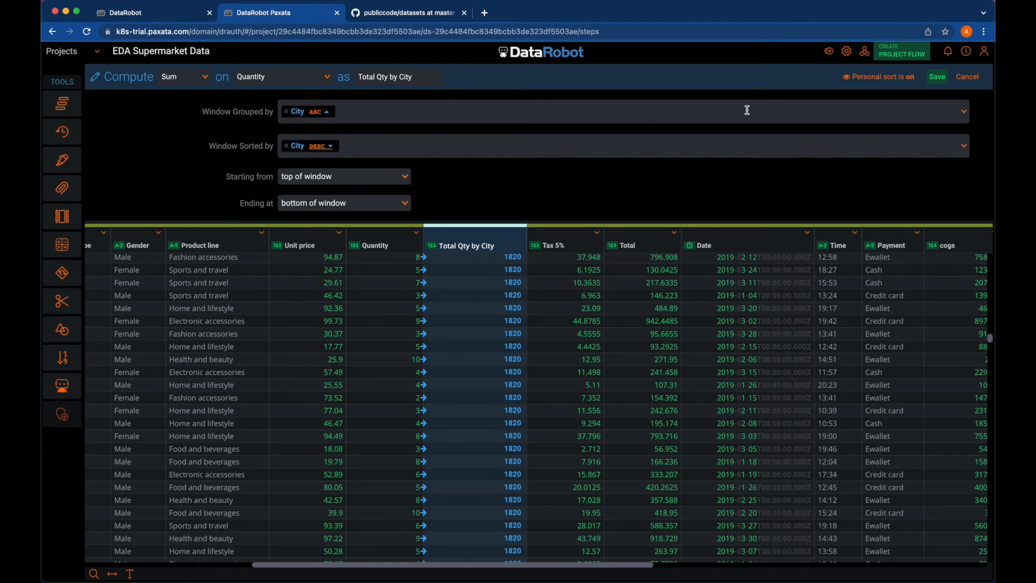
left_click(939, 78)
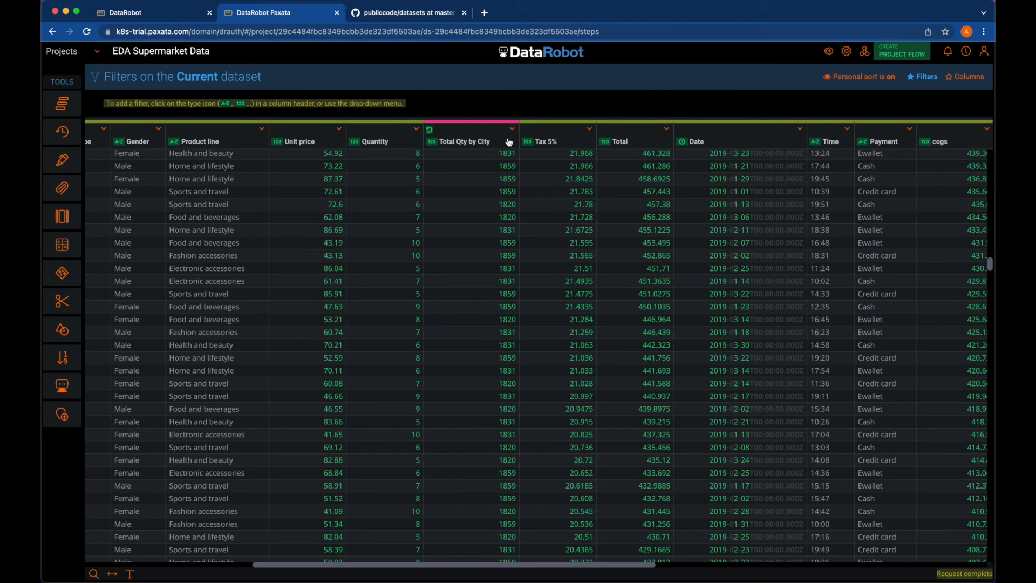
Compare the saved Total Qty by City column with the City, Product line and other columns of the dataset.
scroll(492, 178, "left", 7)
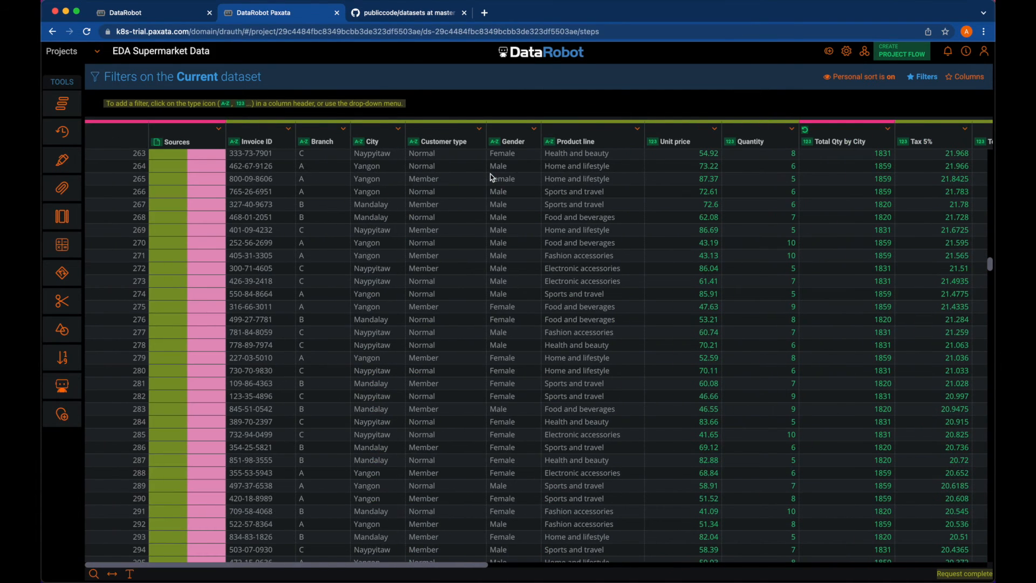
scroll(469, 215, "right", 15)
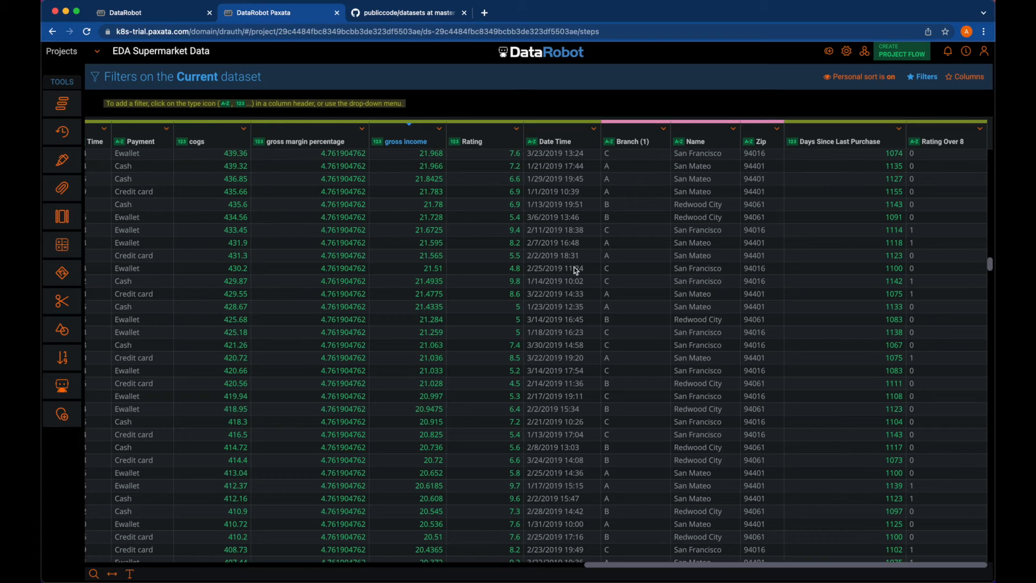
scroll(576, 270, "left", 10)
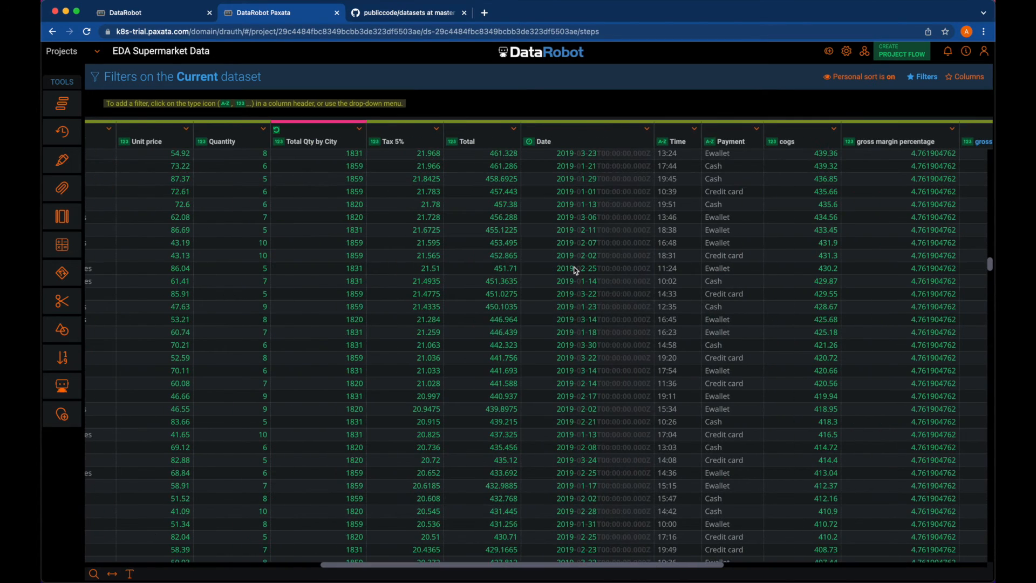
scroll(537, 259, "left", 2)
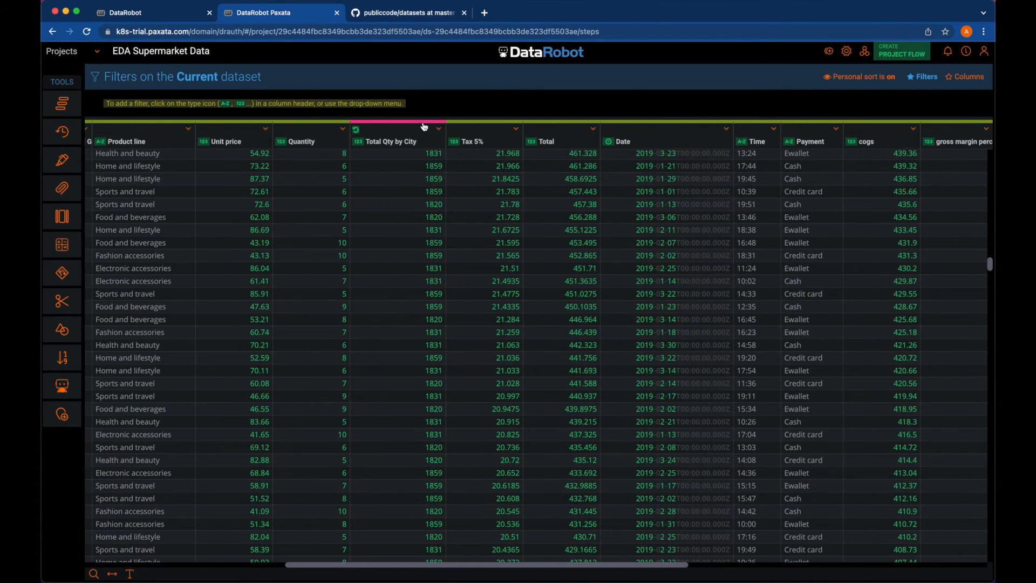
scroll(425, 194, "left", 8)
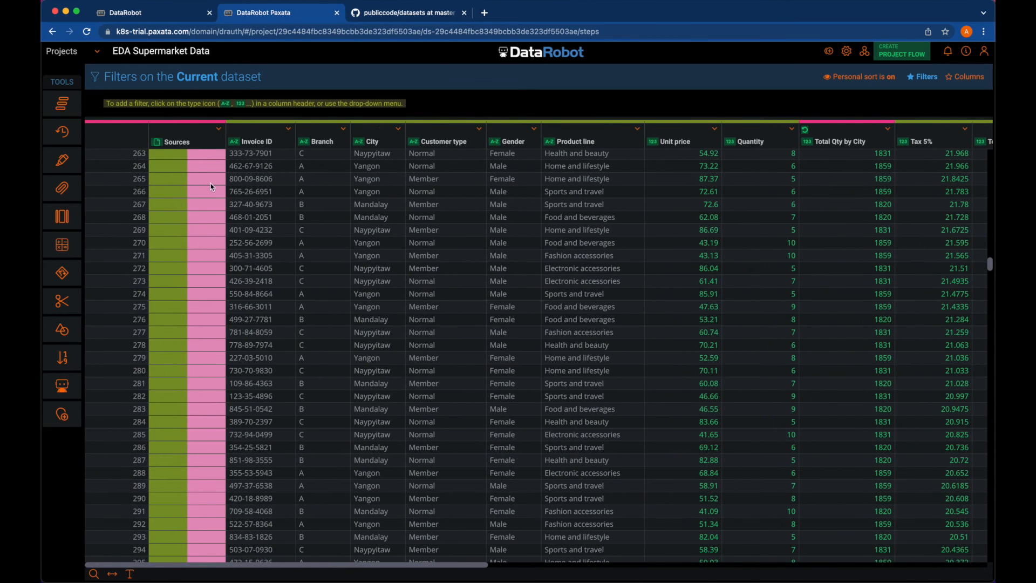
left_click(637, 129)
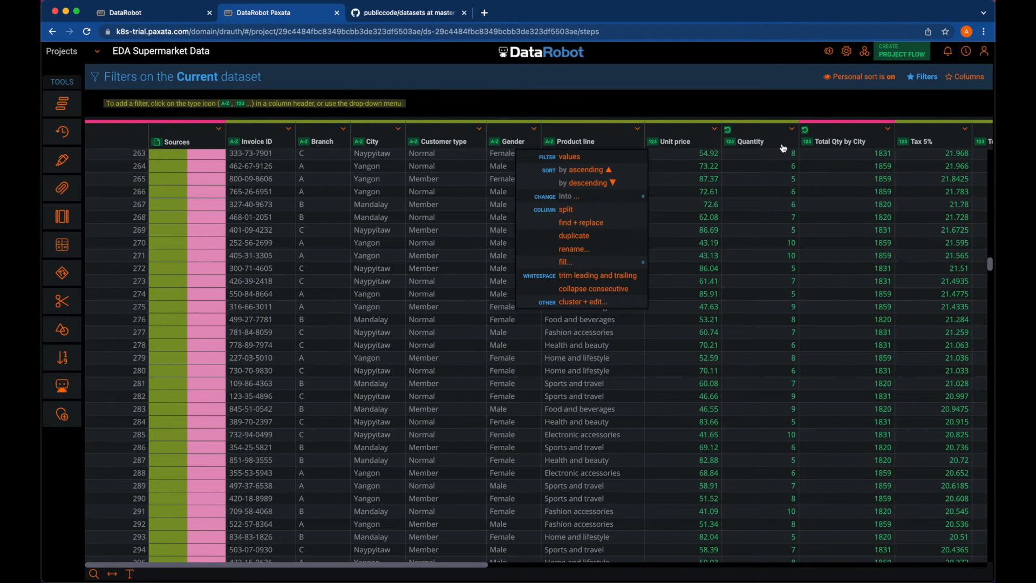
scroll(729, 245, "right", 3)
left_click(712, 99)
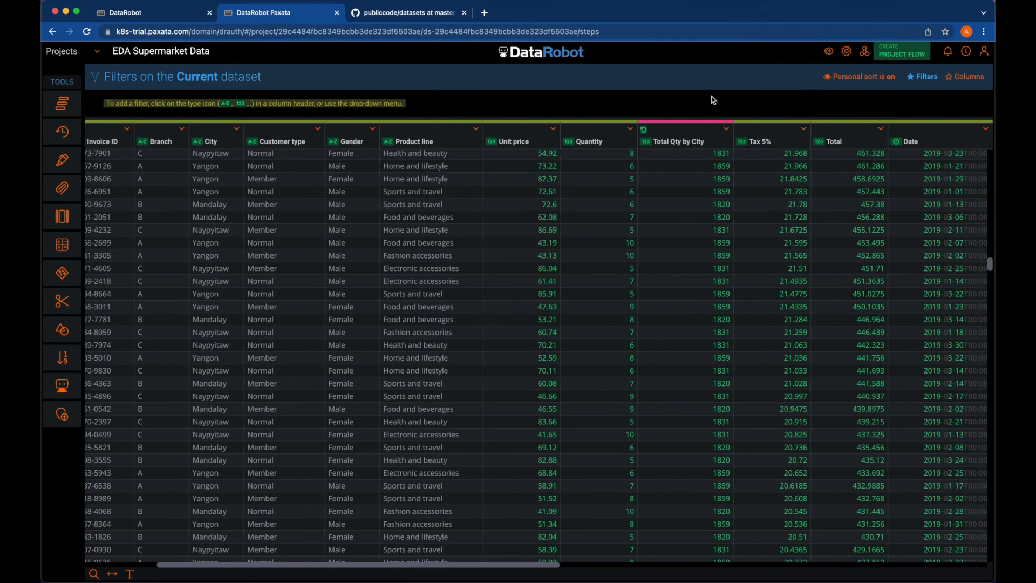
scroll(678, 185, "right", 4)
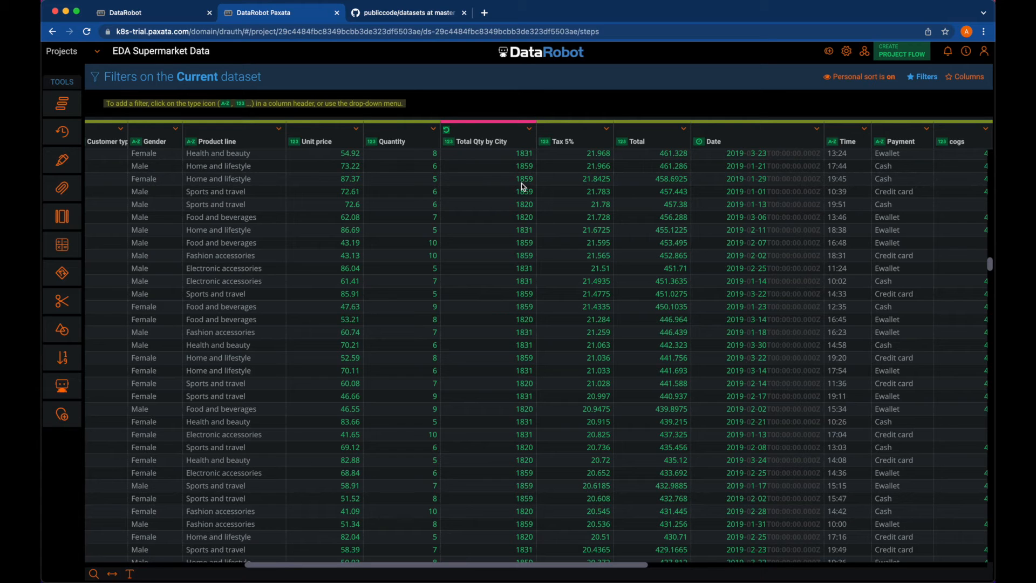
Start another window aggregate computation with the Sum function applied to the City column.
mouse_move(72, 275)
left_click(104, 273)
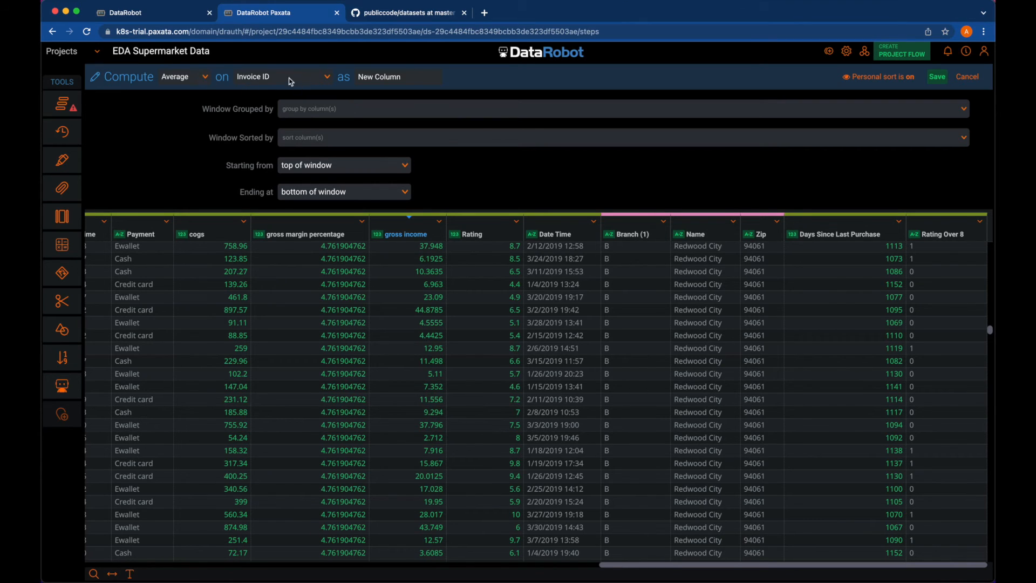
left_click(199, 77)
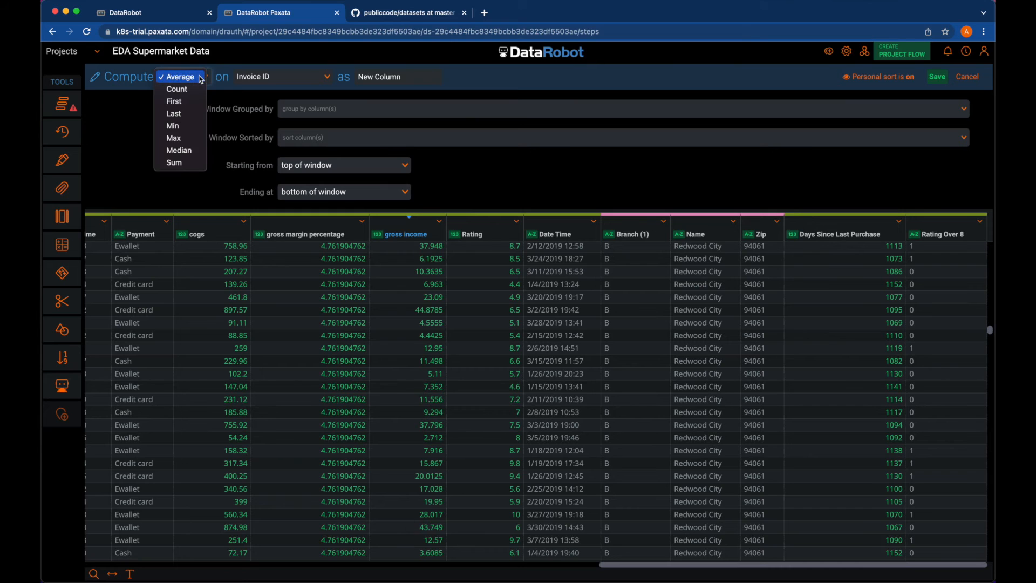
left_click(182, 162)
left_click(327, 76)
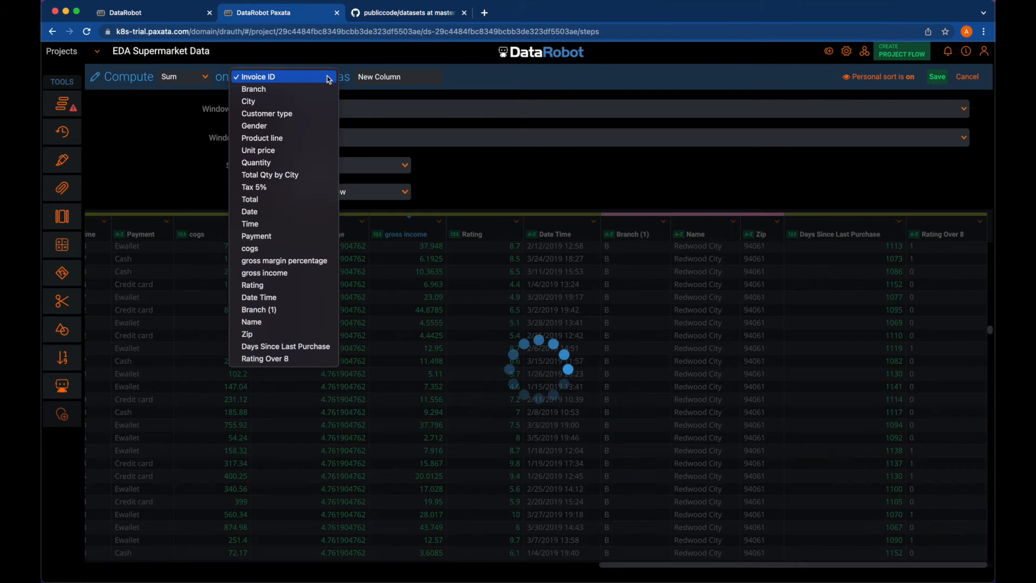
left_click(288, 103)
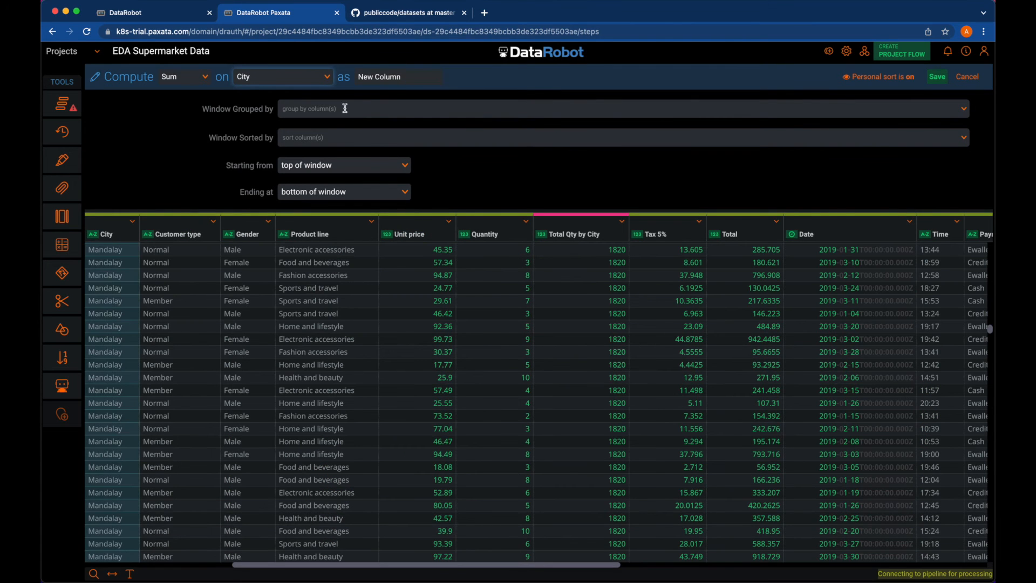
Group the aggregate window by the Gender and Payment columns.
left_click(332, 109)
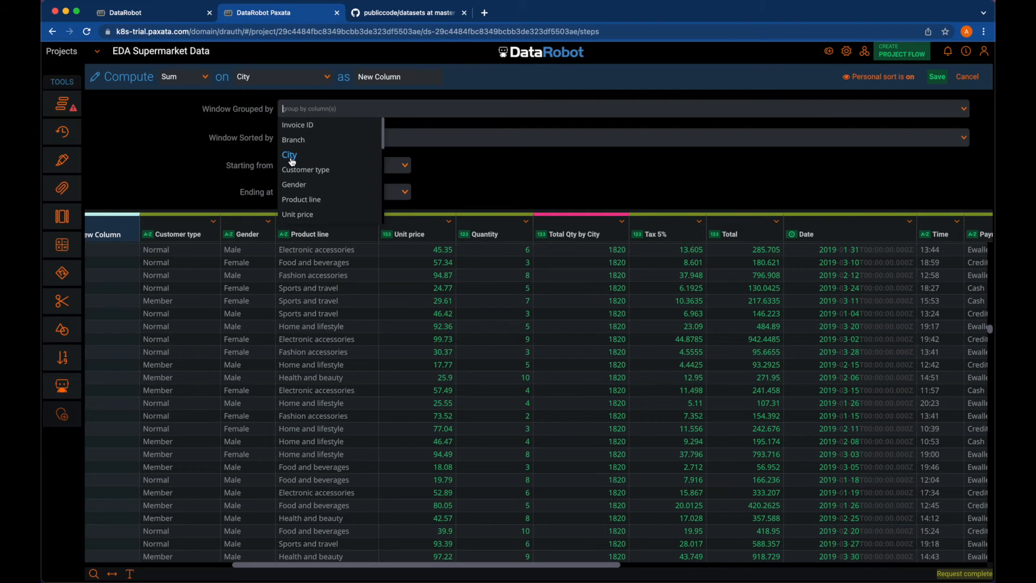
left_click(294, 184)
left_click(341, 118)
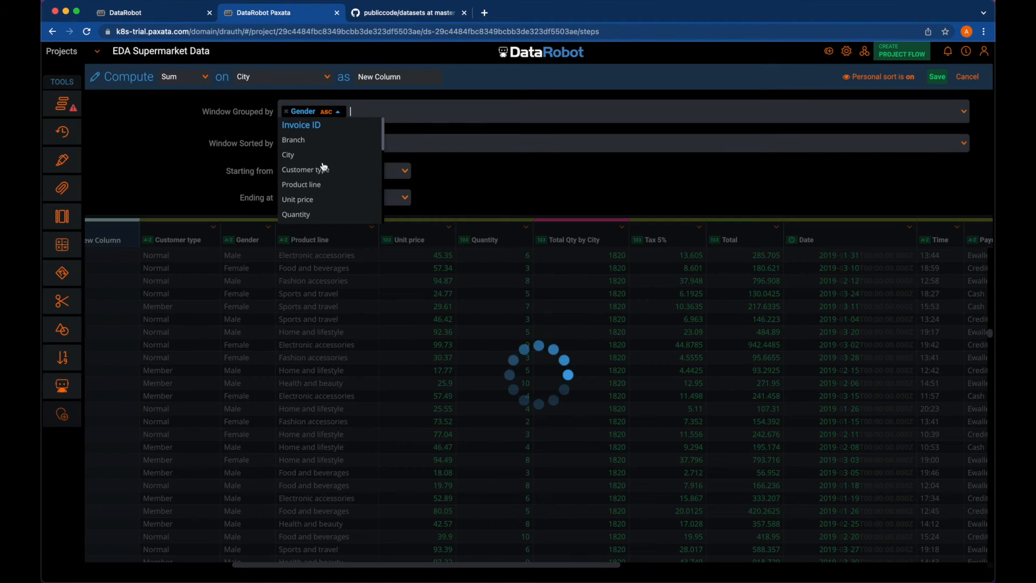
scroll(322, 170, "down", 3)
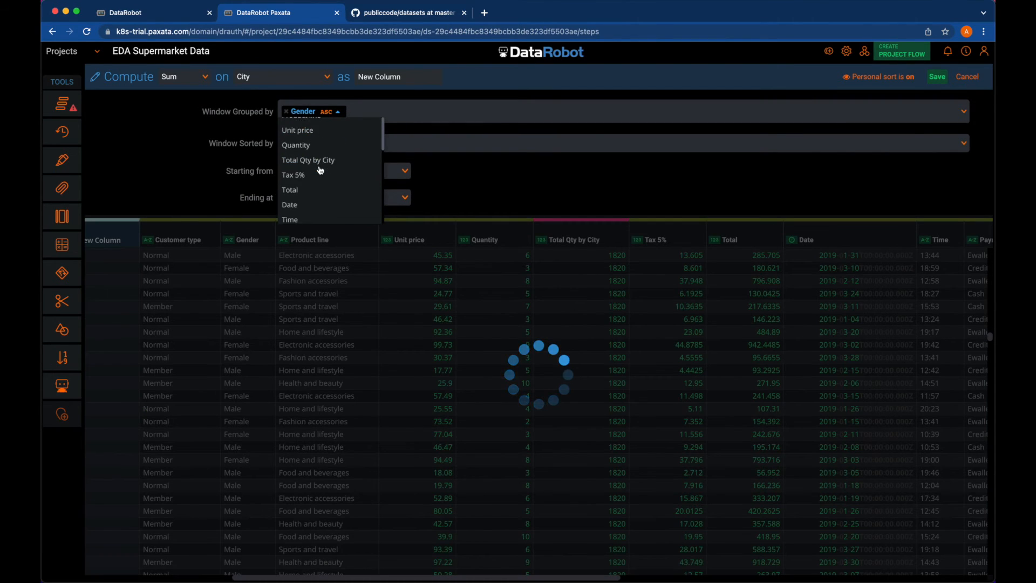
scroll(321, 171, "down", 2)
scroll(321, 170, "down", 3)
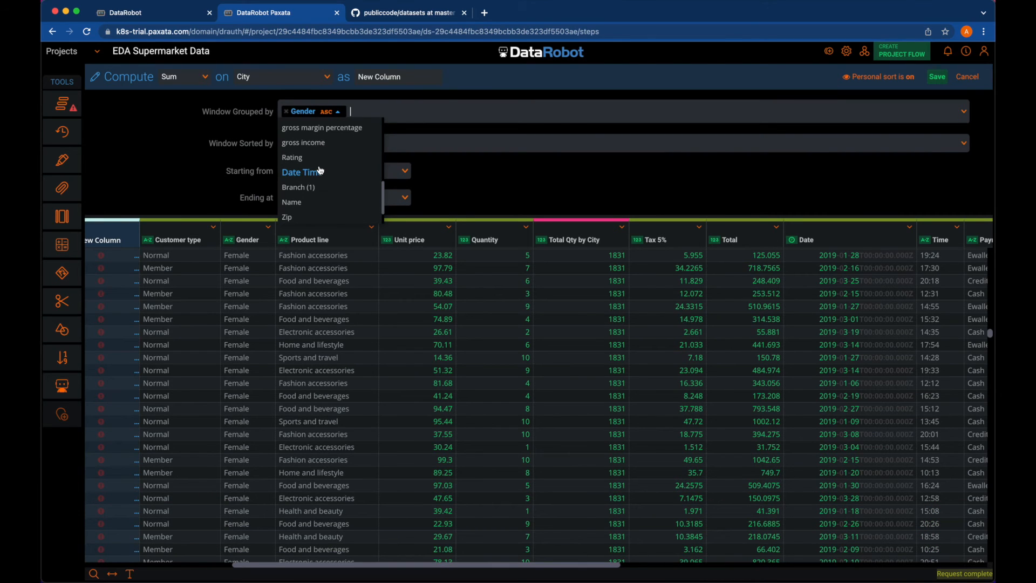
scroll(320, 168, "up", 2)
left_click(304, 142)
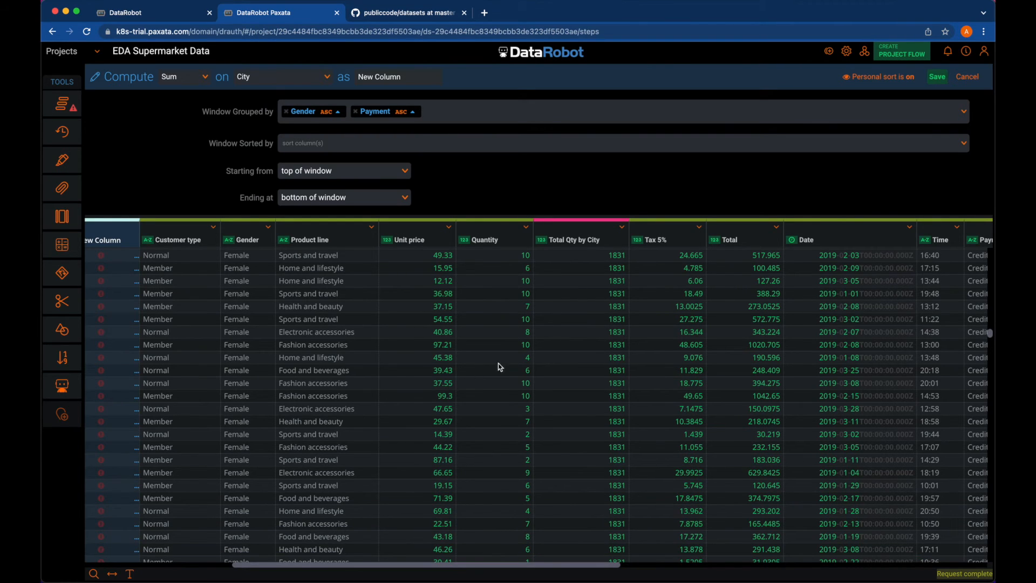
Change the column being summed to Quantity and check the computed values in the preview.
scroll(500, 367, "left", 5)
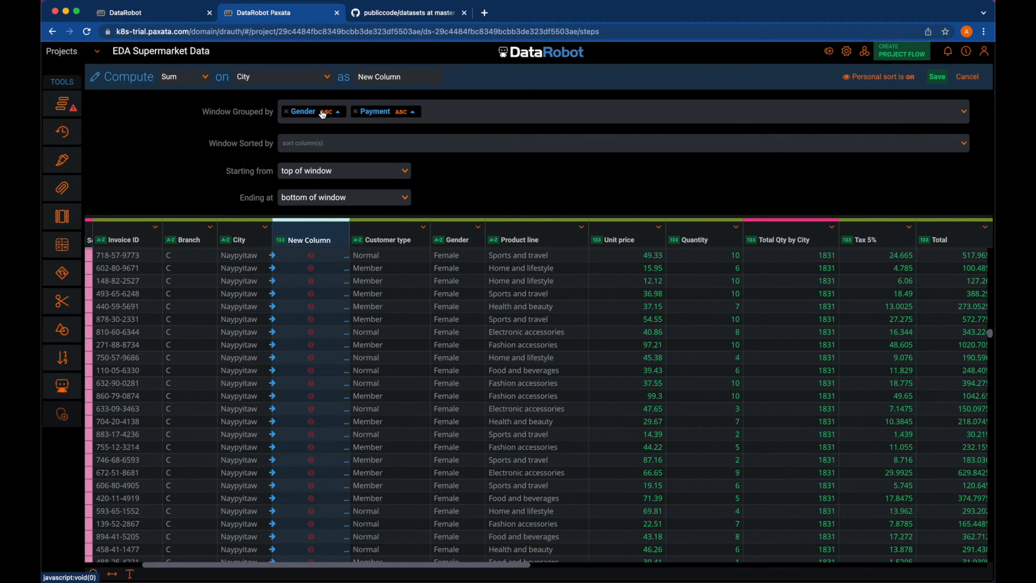
left_click(324, 78)
left_click(254, 138)
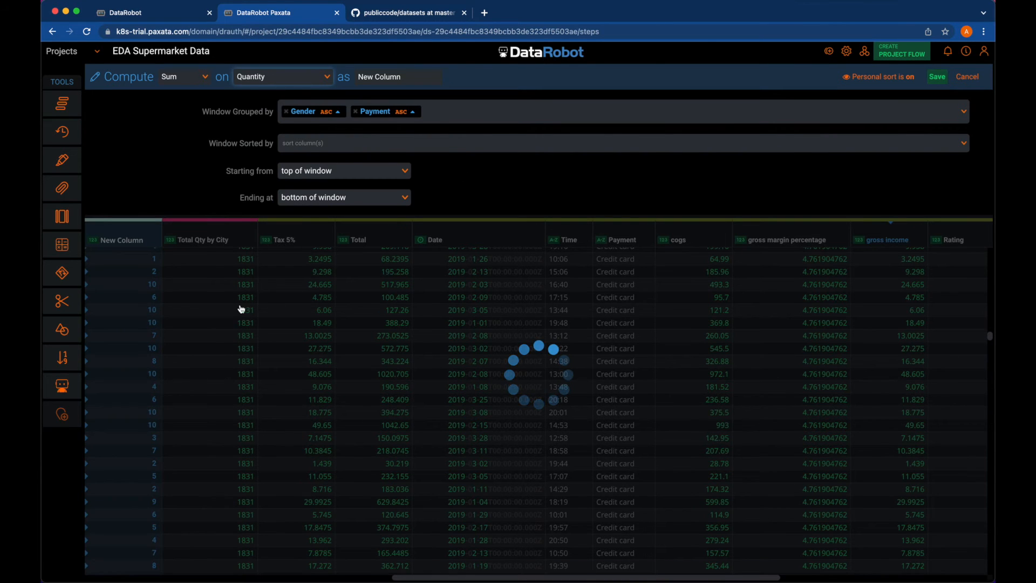
scroll(222, 300, "down", 10)
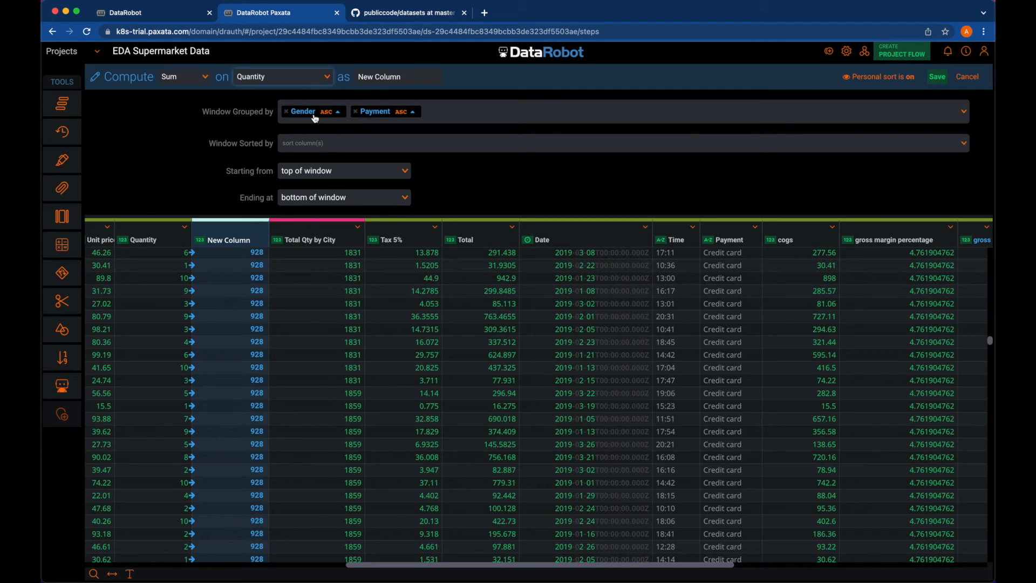
Name the computed column Qty on Gender Payment and save the aggregate computation.
left_click_drag(407, 78, 358, 77)
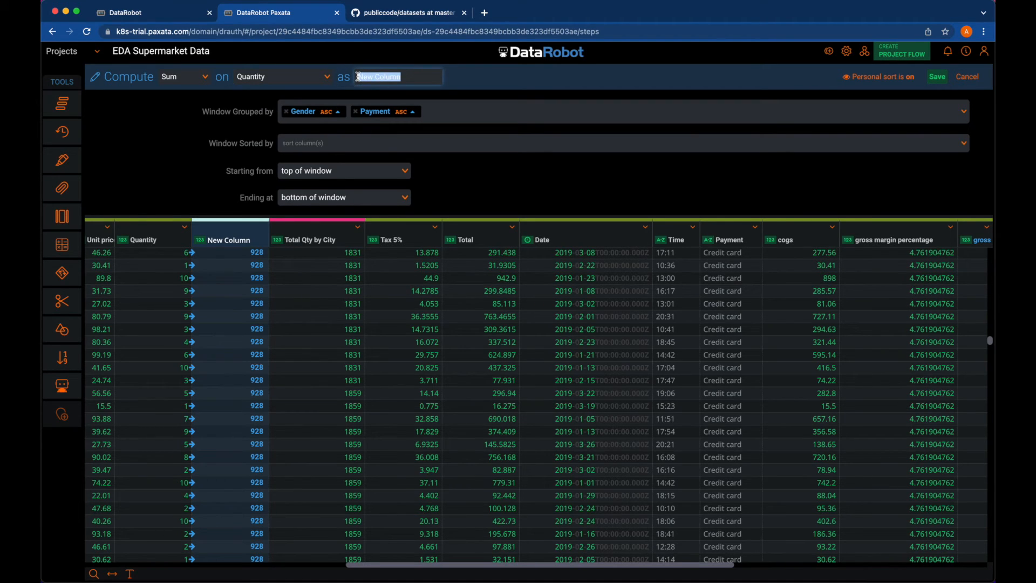
type("Q")
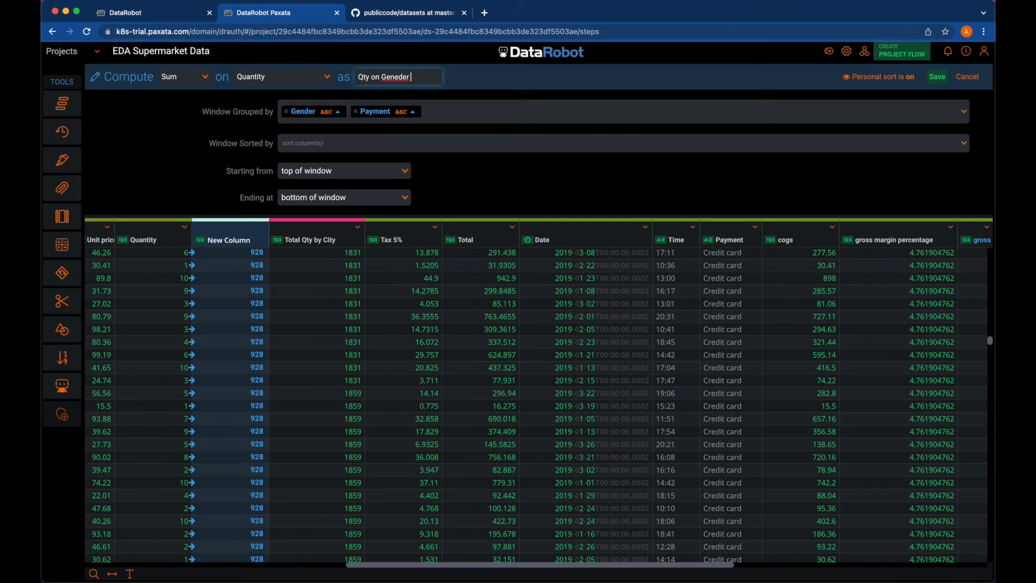
type("ty on Gender Payment")
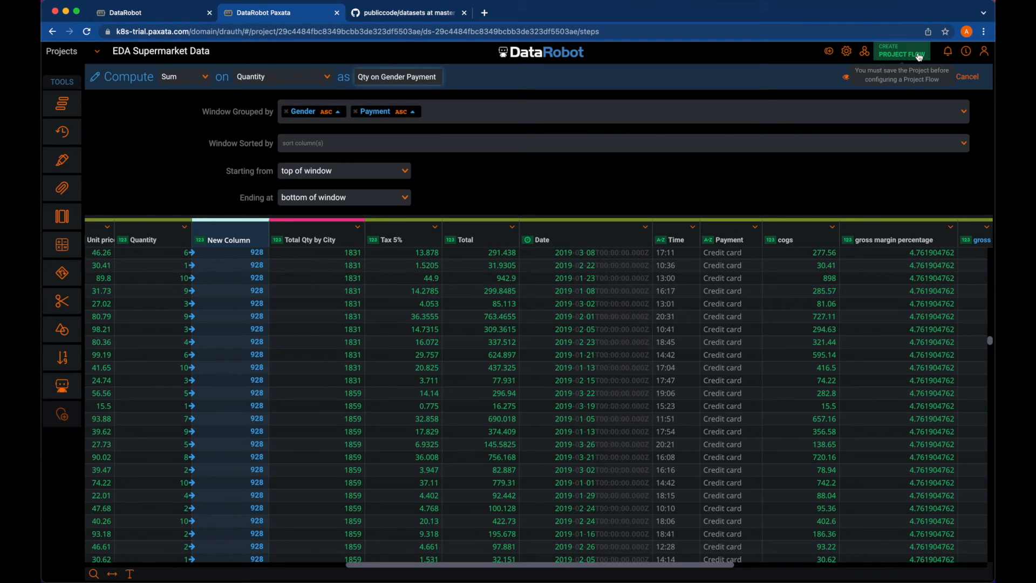
left_click(938, 77)
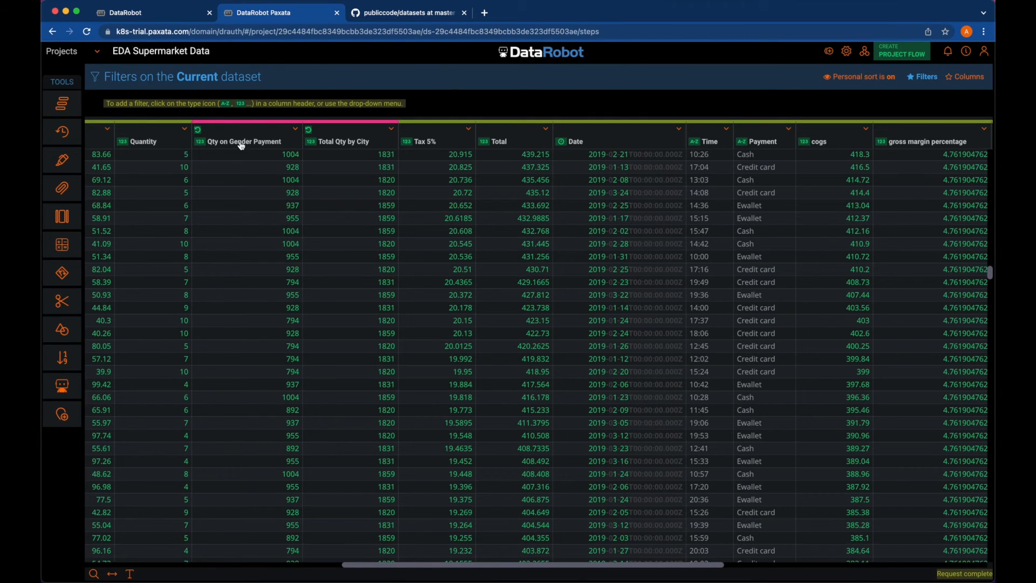
Inspect the numeric histogram and rows of the Qty on Gender Payment column, then remove its filter.
left_click(200, 143)
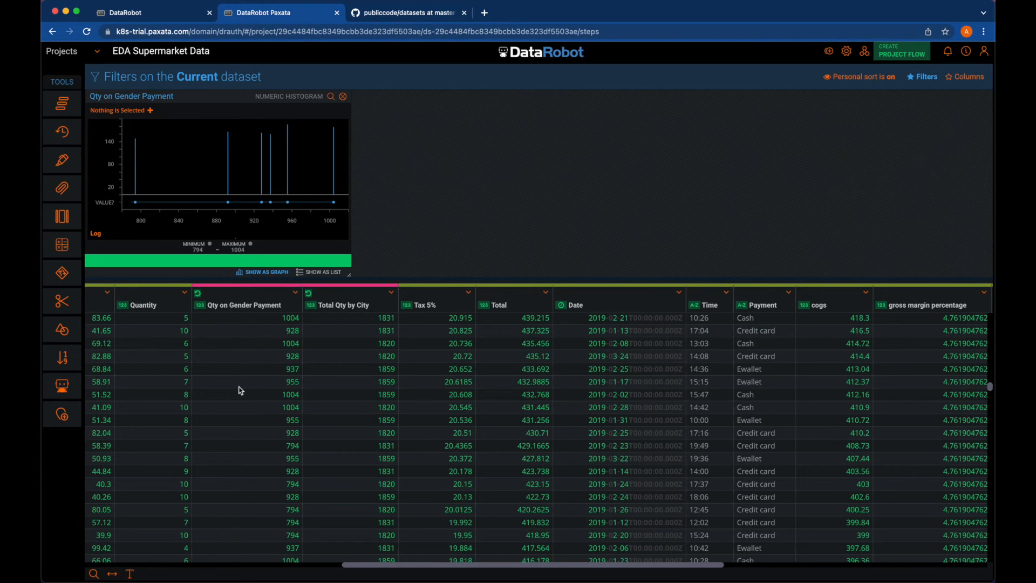
scroll(240, 390, "down", 5)
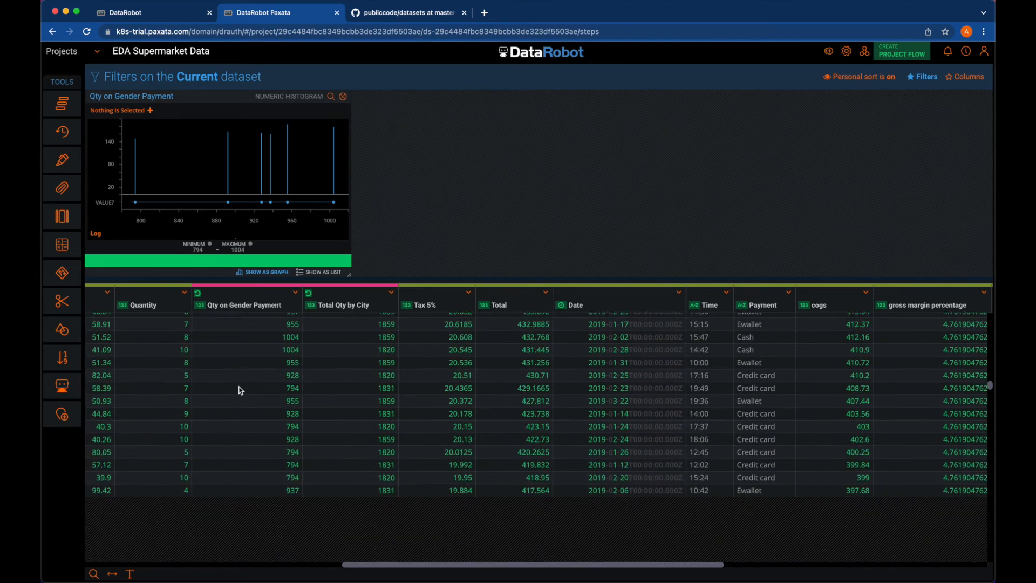
scroll(241, 391, "up", 4)
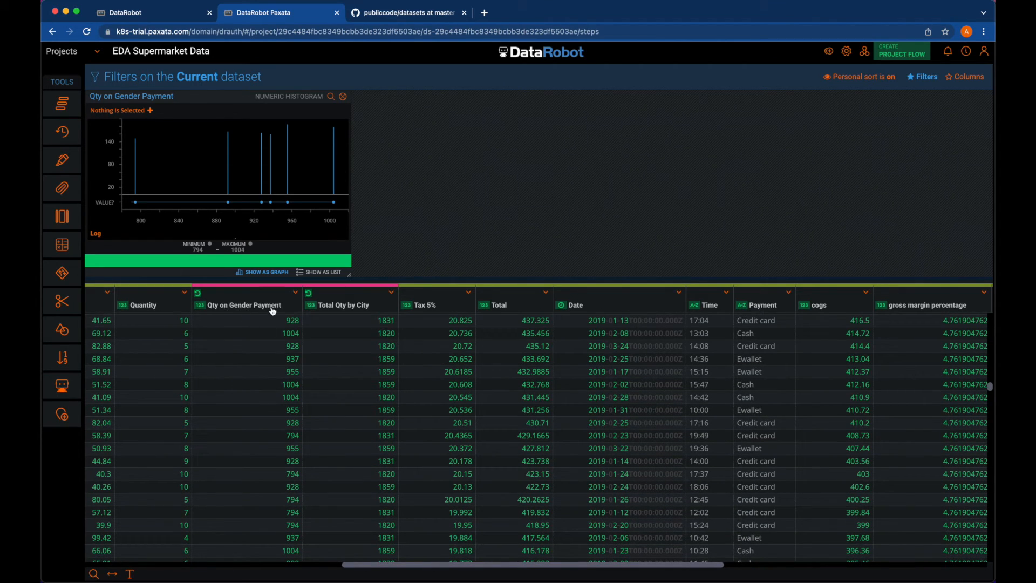
left_click(343, 96)
Start a window rank computation on the Rating column and name the new column Rating Rank.
mouse_move(66, 278)
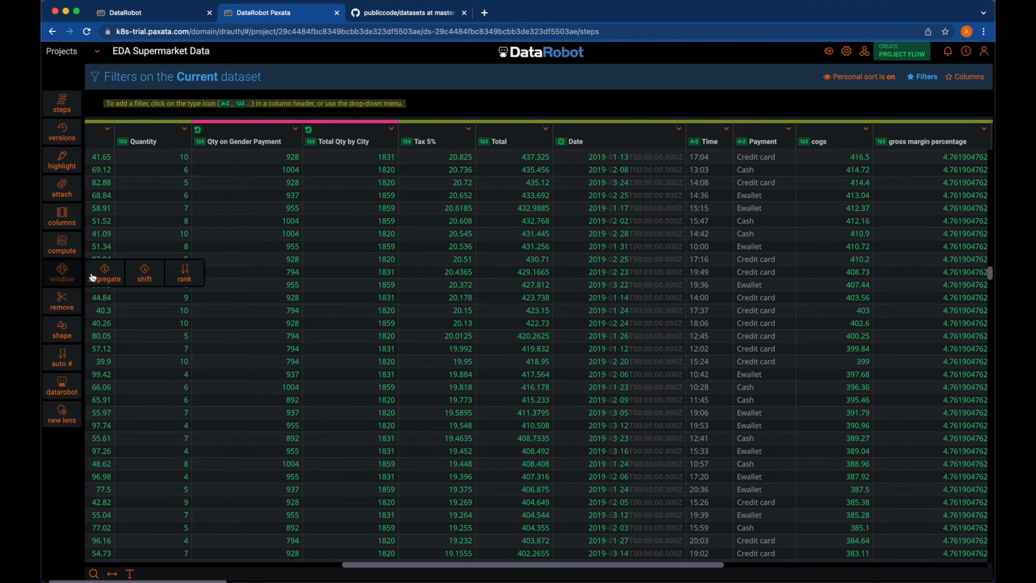
left_click(186, 272)
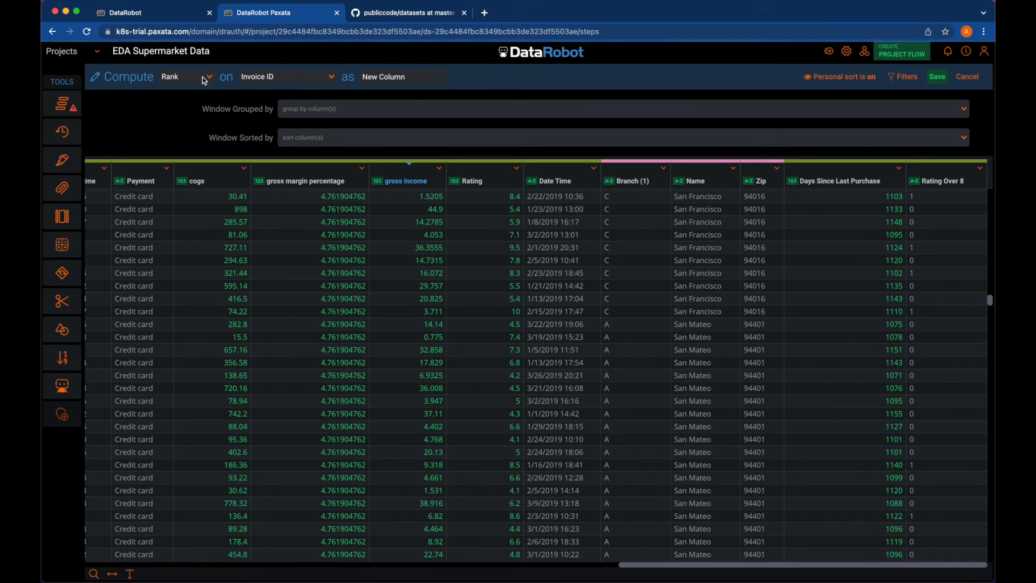
left_click(331, 78)
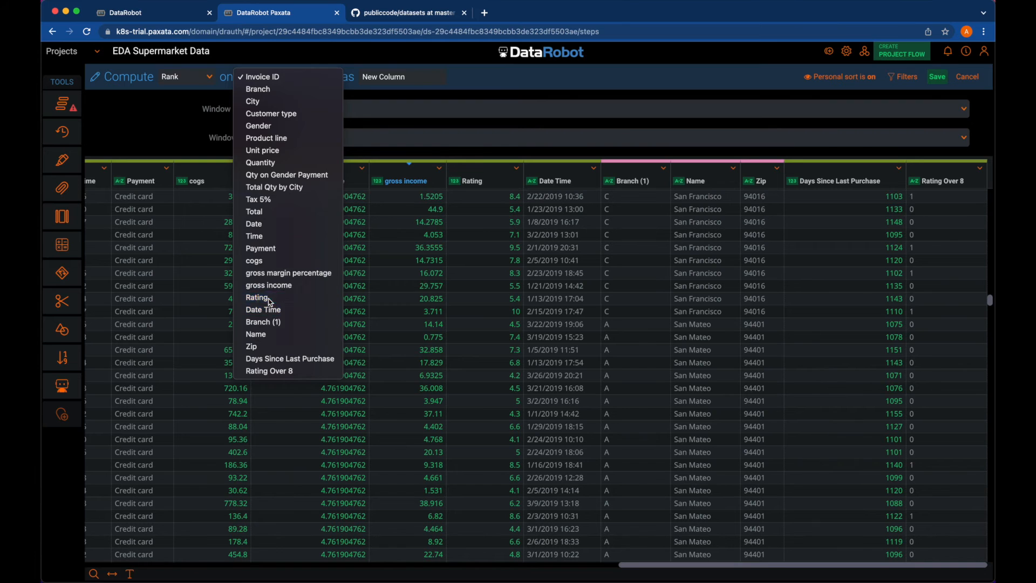
left_click(271, 299)
left_click_drag(411, 83, 357, 78)
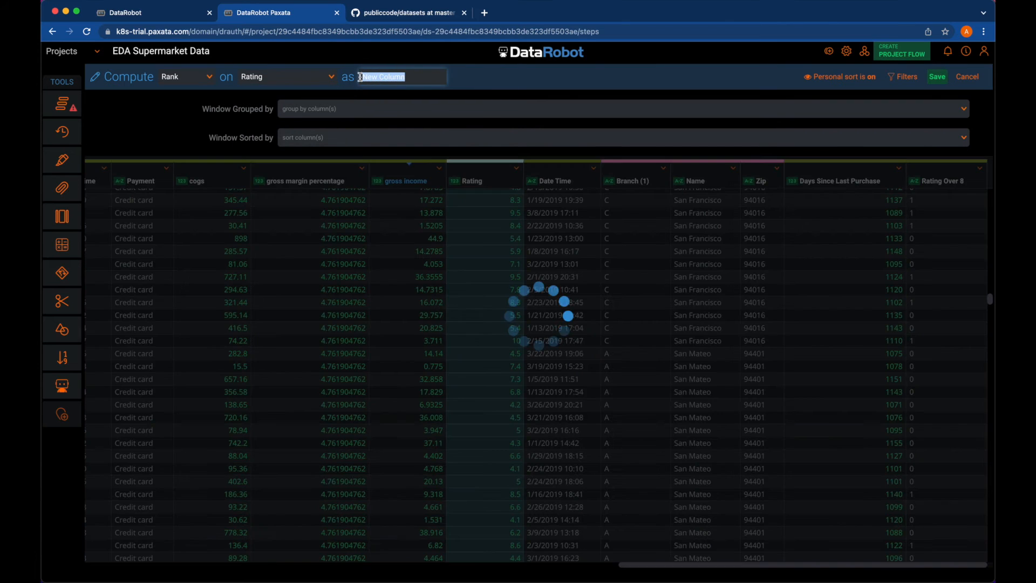
type("Ratinkg")
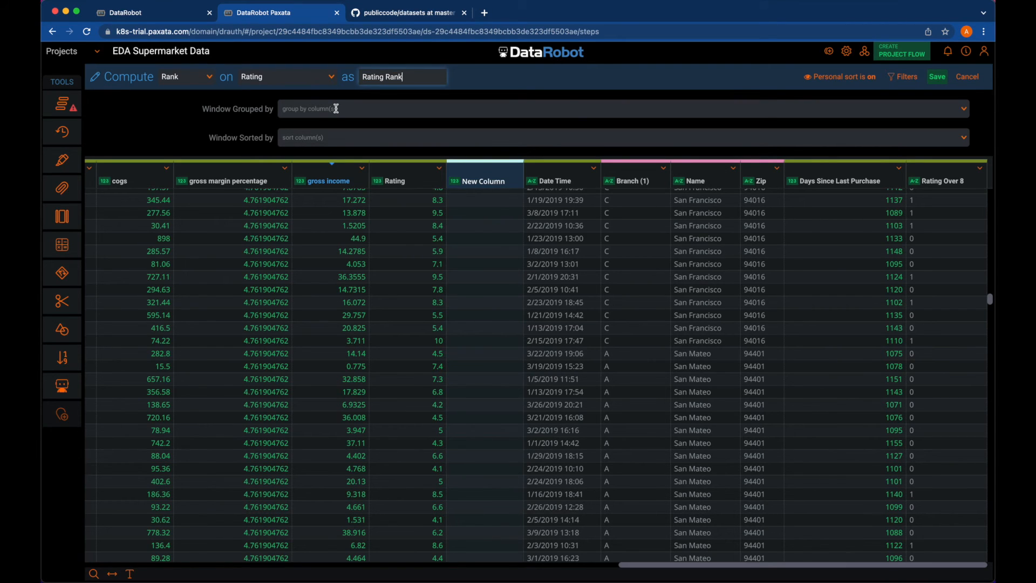
Group the rank window by Gender and look over the previewed ranks.
left_click(439, 113)
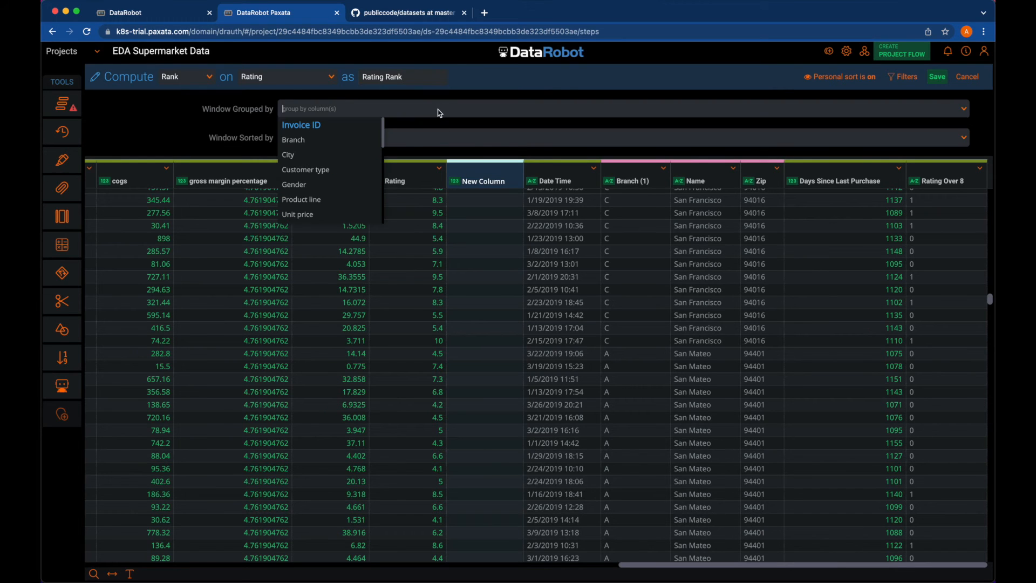
left_click(470, 76)
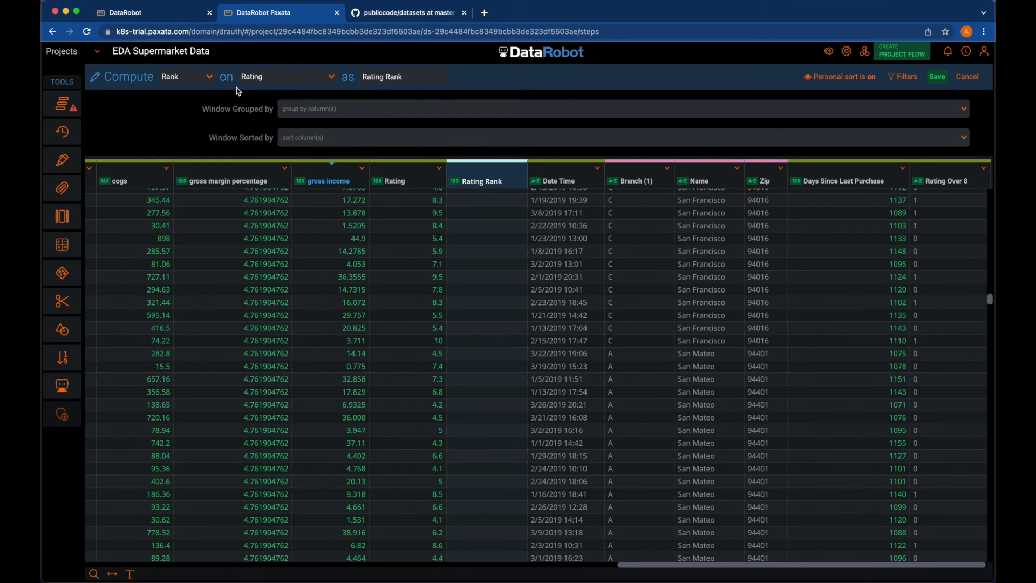
left_click(318, 109)
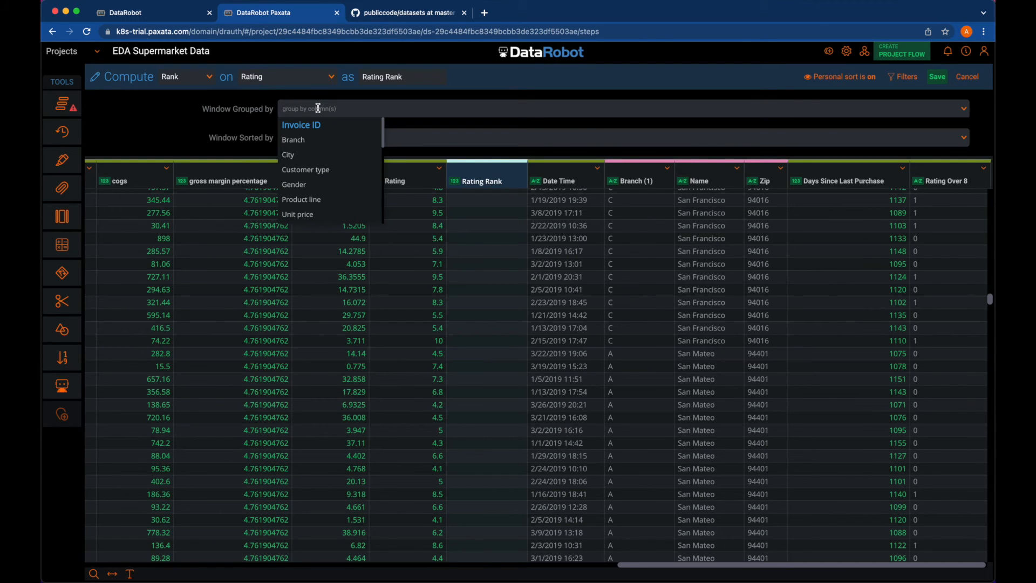
left_click(296, 185)
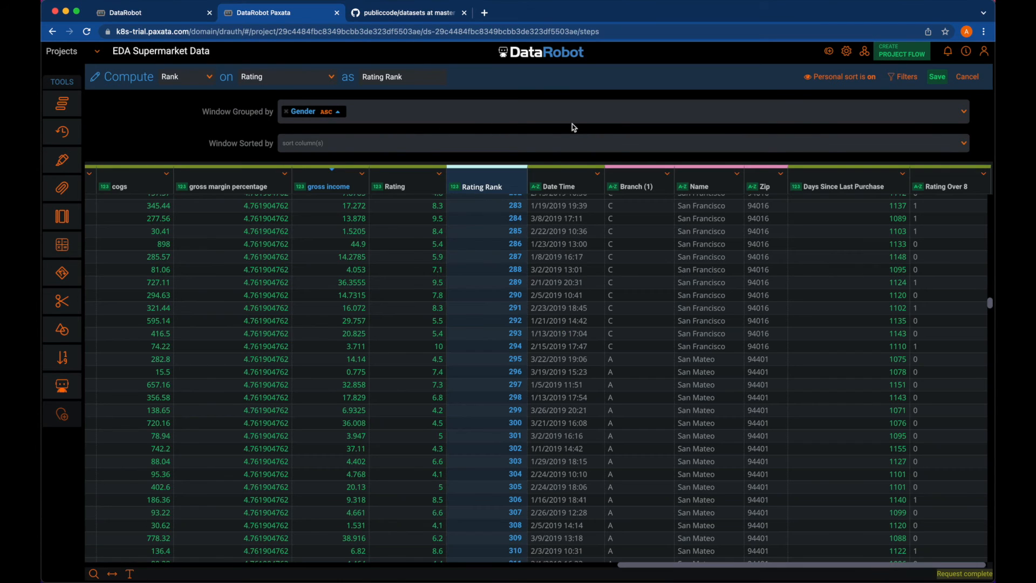
scroll(492, 292, "up", 5)
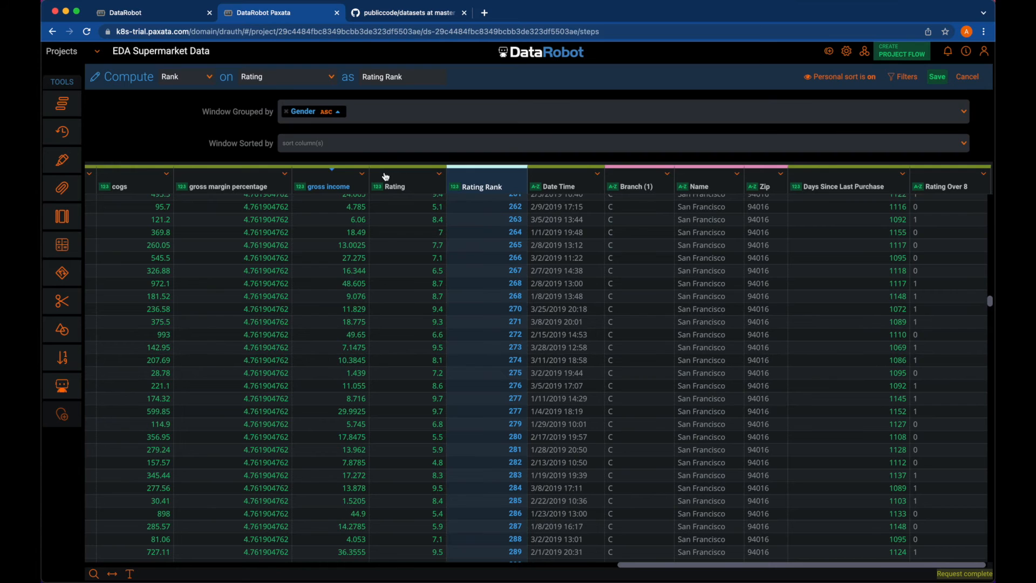
Sort the rank window by the Rating column.
left_click(331, 143)
scroll(329, 232, "down", 6)
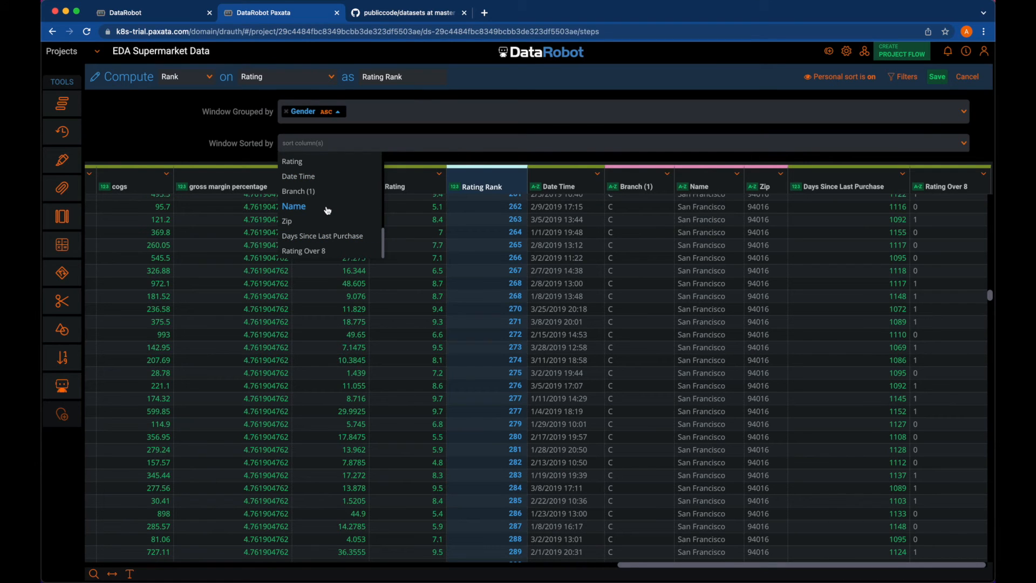
scroll(327, 210, "up", 2)
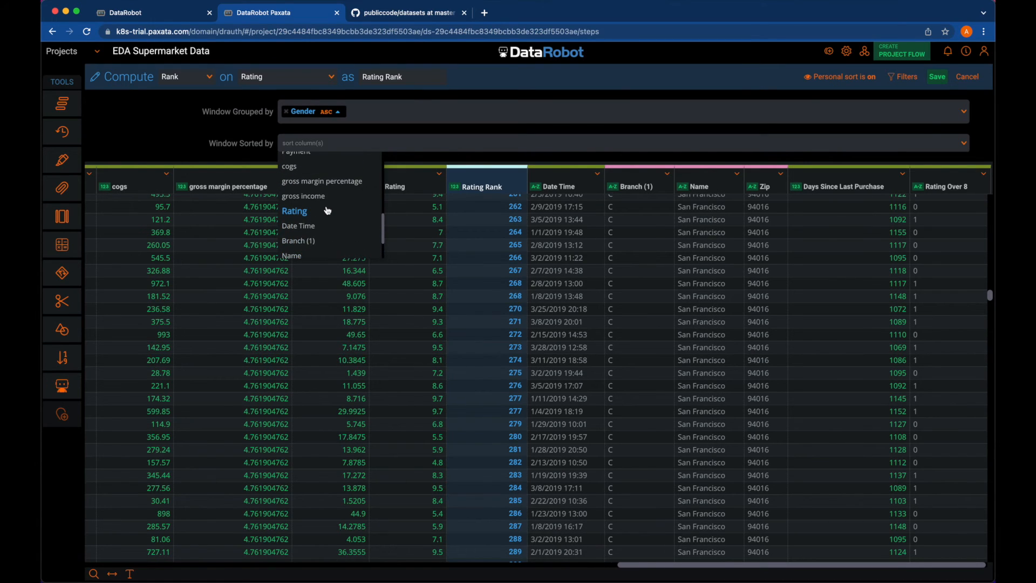
scroll(315, 213, "up", 4)
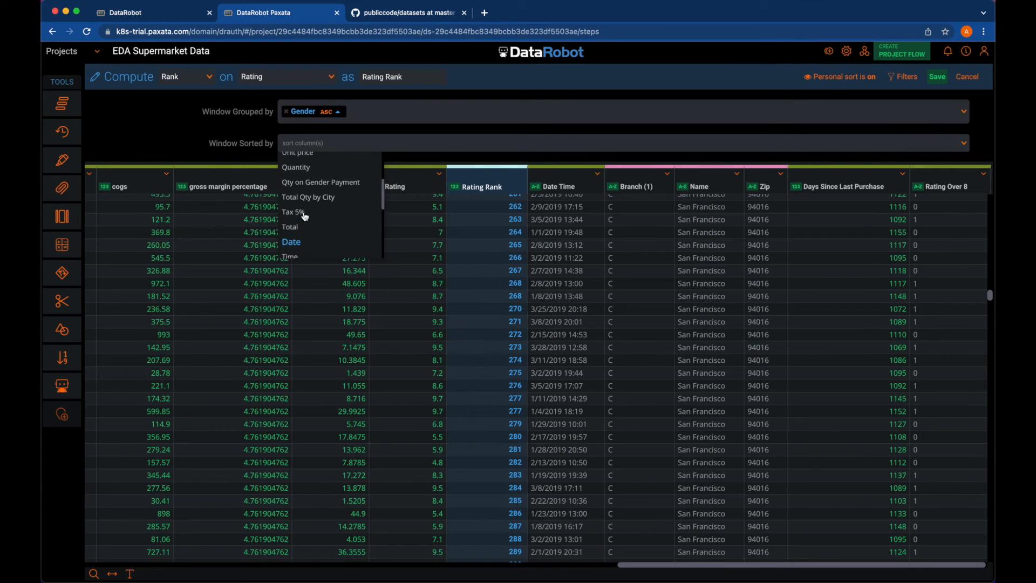
scroll(304, 216, "down", 5)
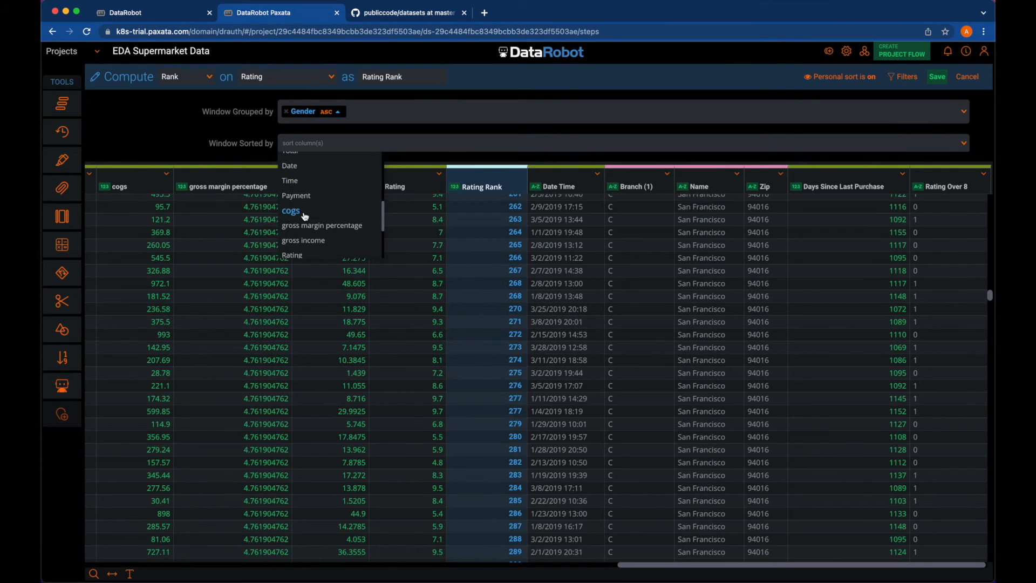
scroll(308, 192, "up", 2)
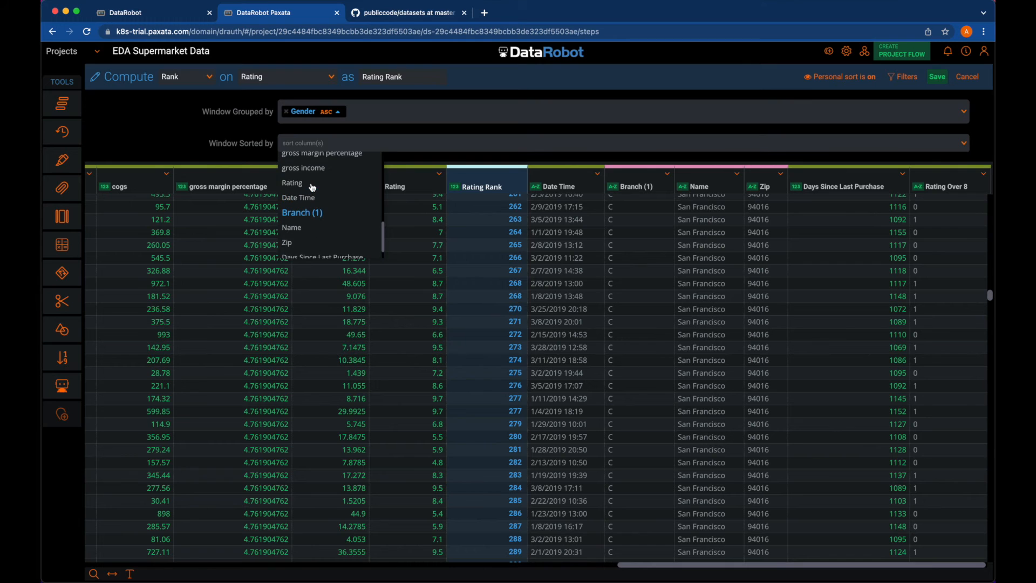
left_click(296, 199)
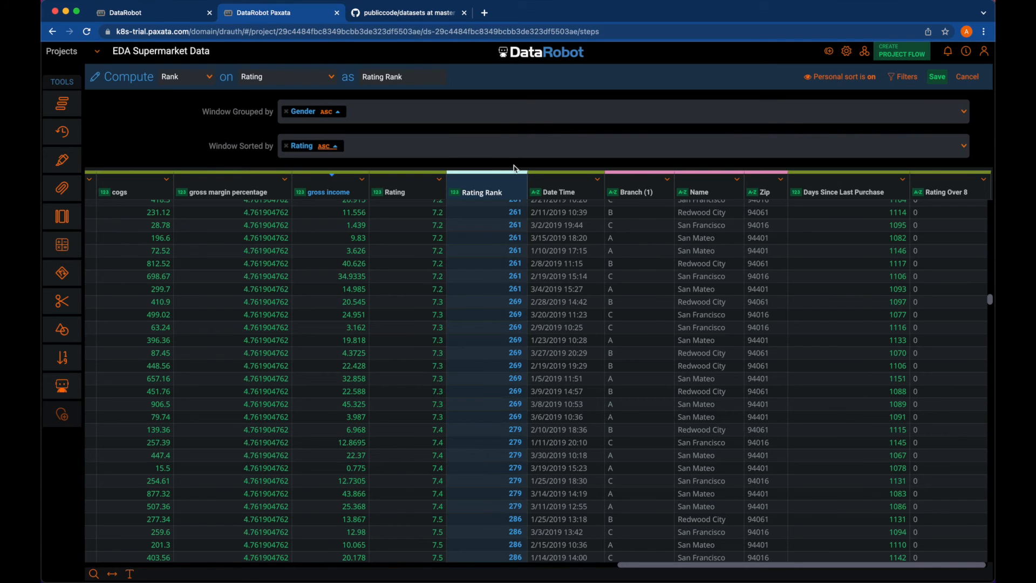
Remove the Gender grouping from the rank window and check the Rating Rank preview.
left_click(286, 112)
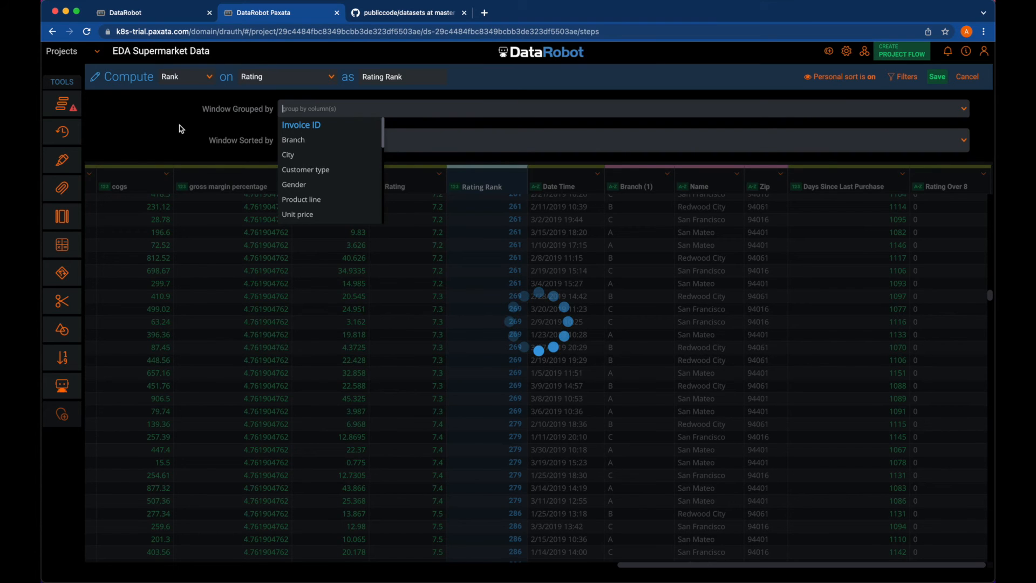
left_click(181, 128)
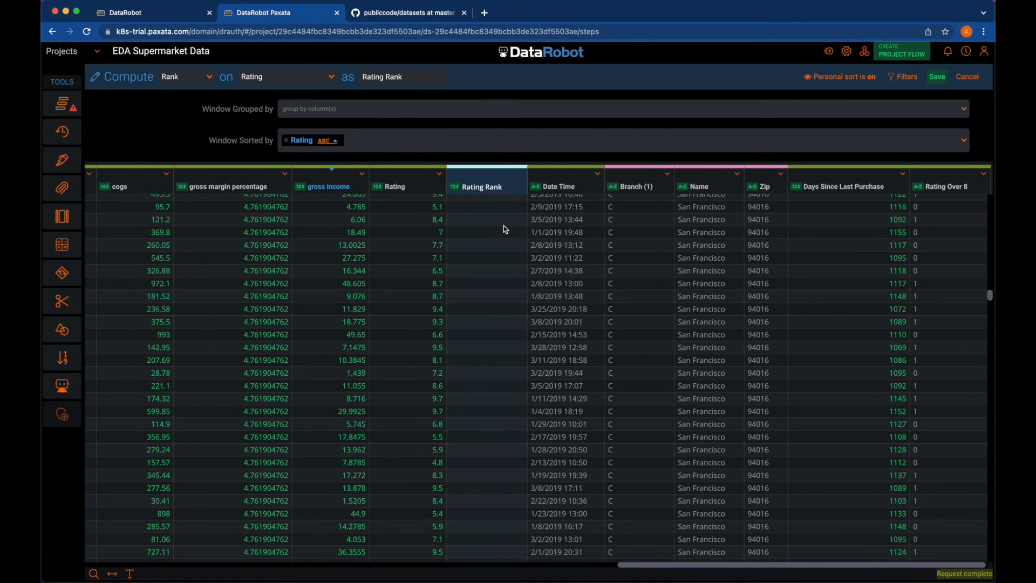
scroll(474, 237, "up", 5)
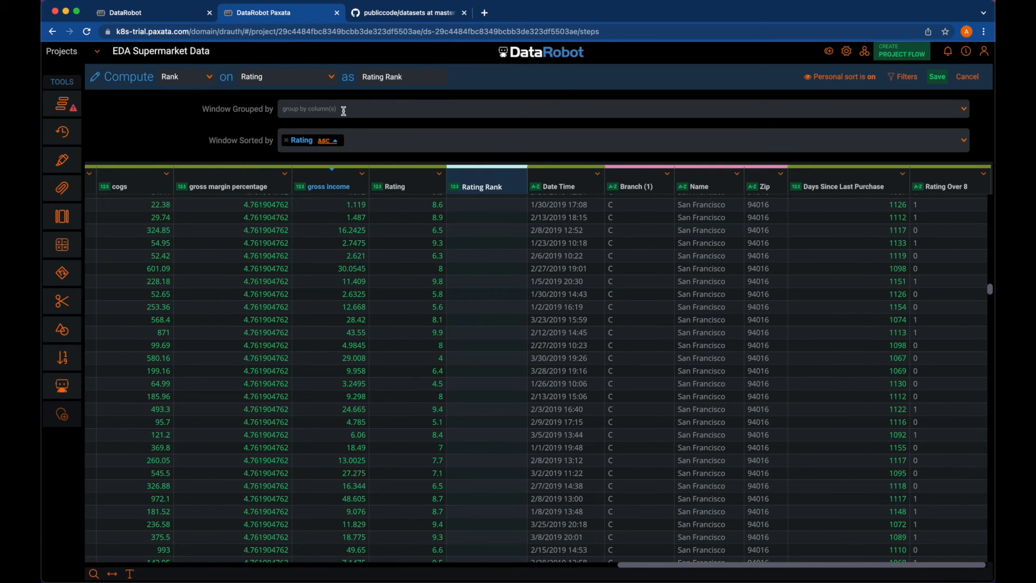
Group the Rating Rank window by Gender and save the rank computation.
left_click(311, 109)
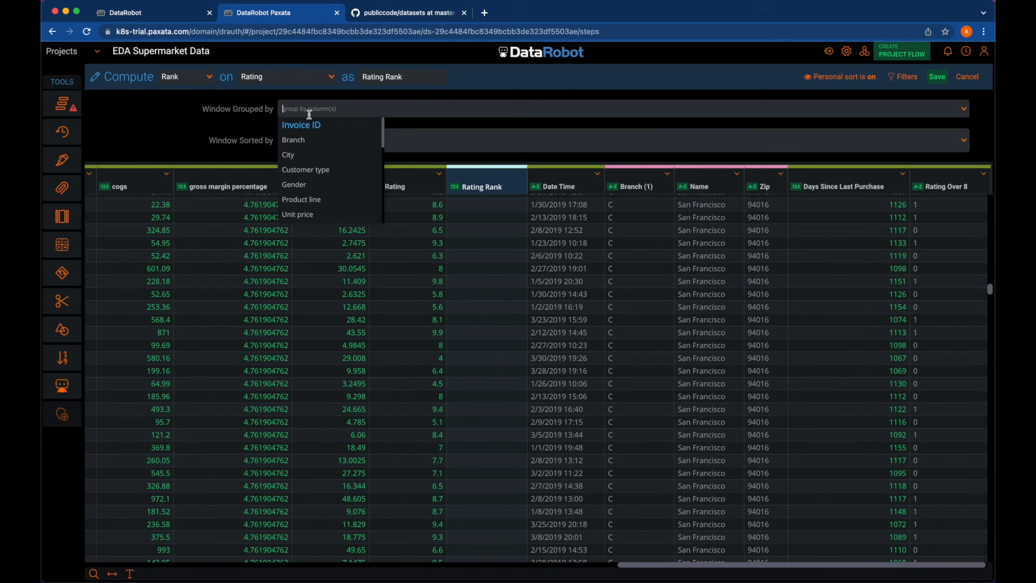
scroll(324, 150, "down", 5)
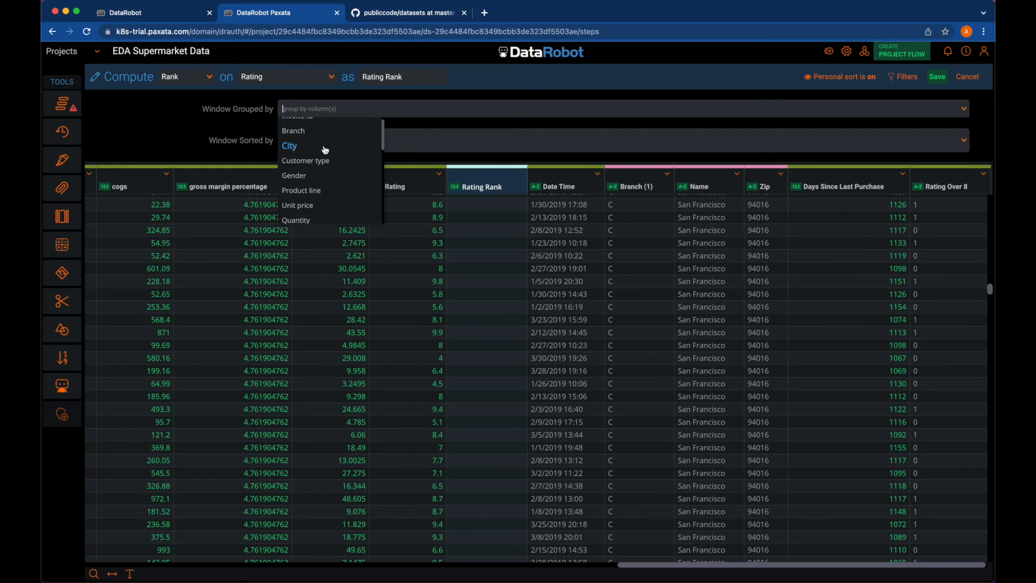
scroll(325, 186, "down", 5)
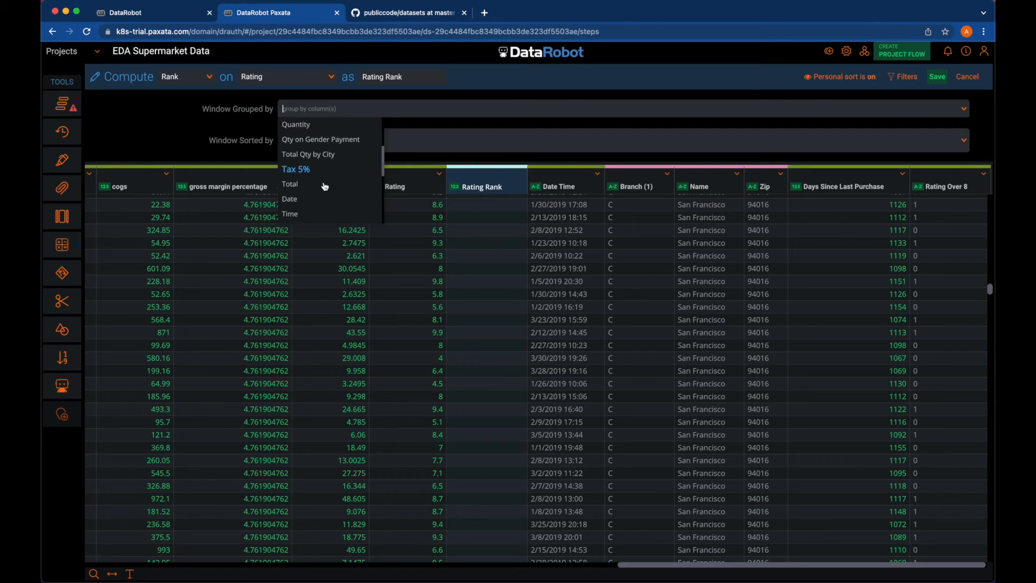
scroll(323, 153, "down", 3)
scroll(322, 154, "up", 6)
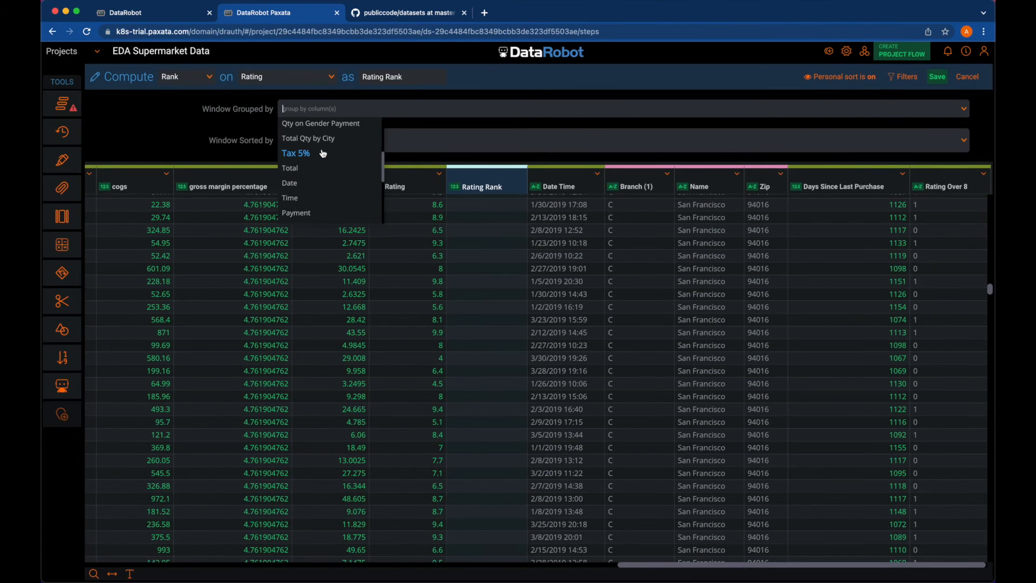
scroll(323, 154, "up", 3)
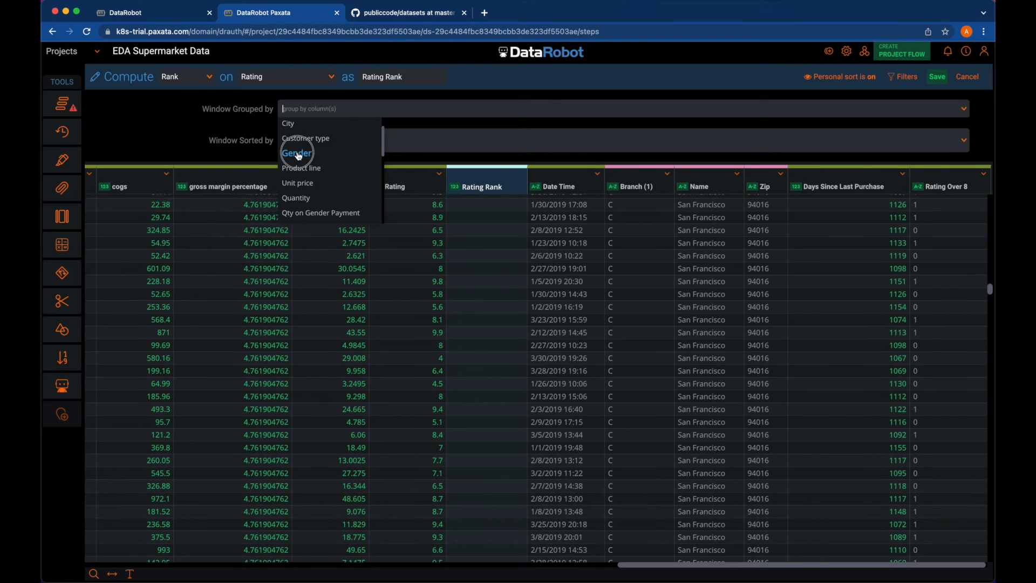
left_click(297, 153)
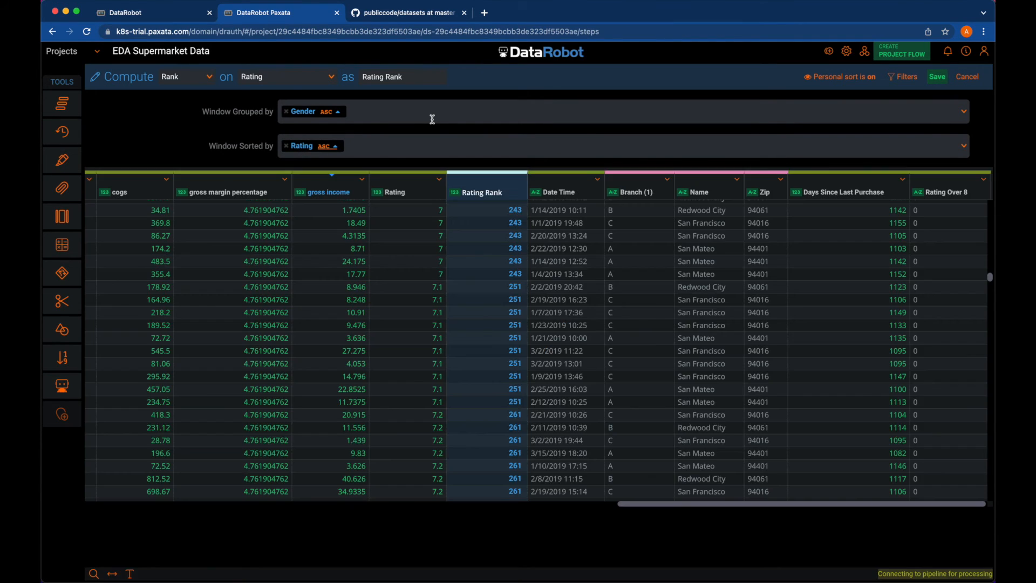
left_click(939, 79)
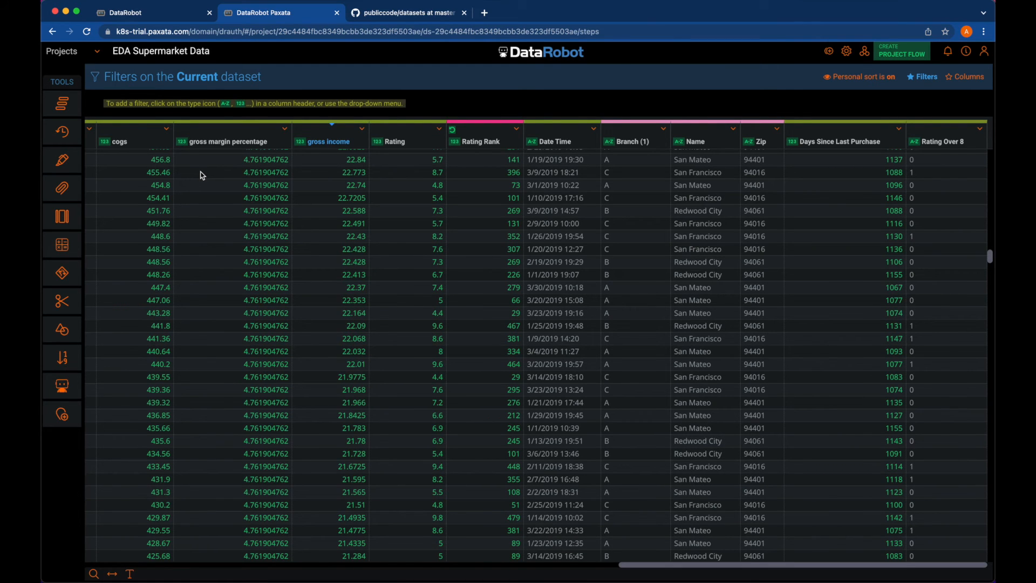
left_click(178, 16)
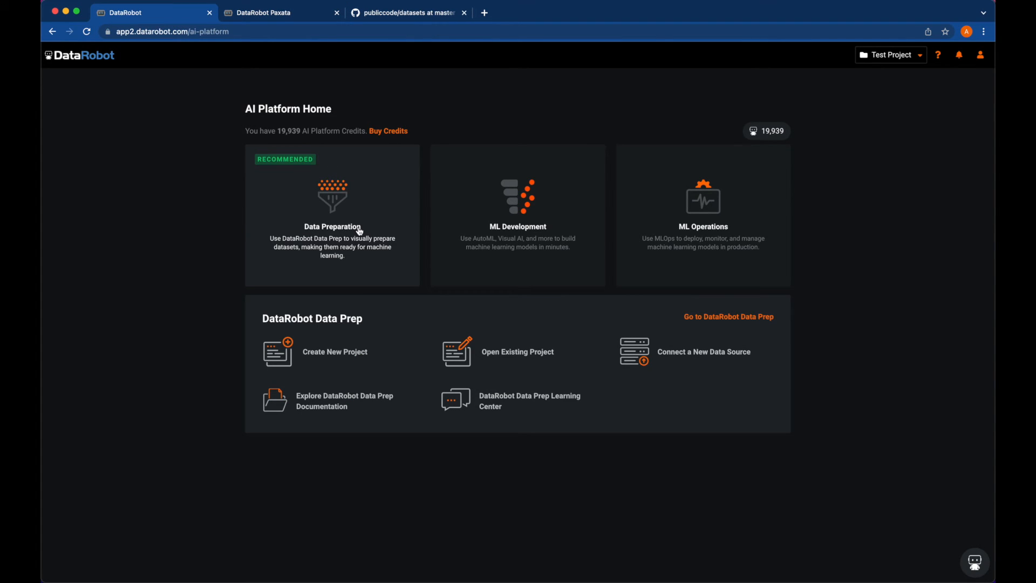
left_click(296, 20)
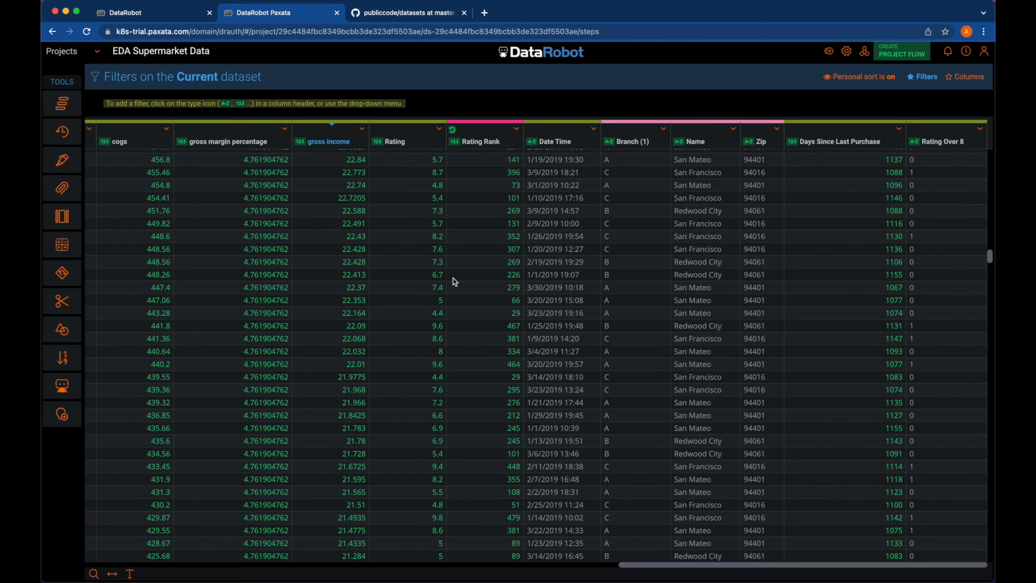
Start a Group By shape of the dataset and replace Invoice ID with City as the grouping column.
mouse_move(55, 317)
left_click(63, 330)
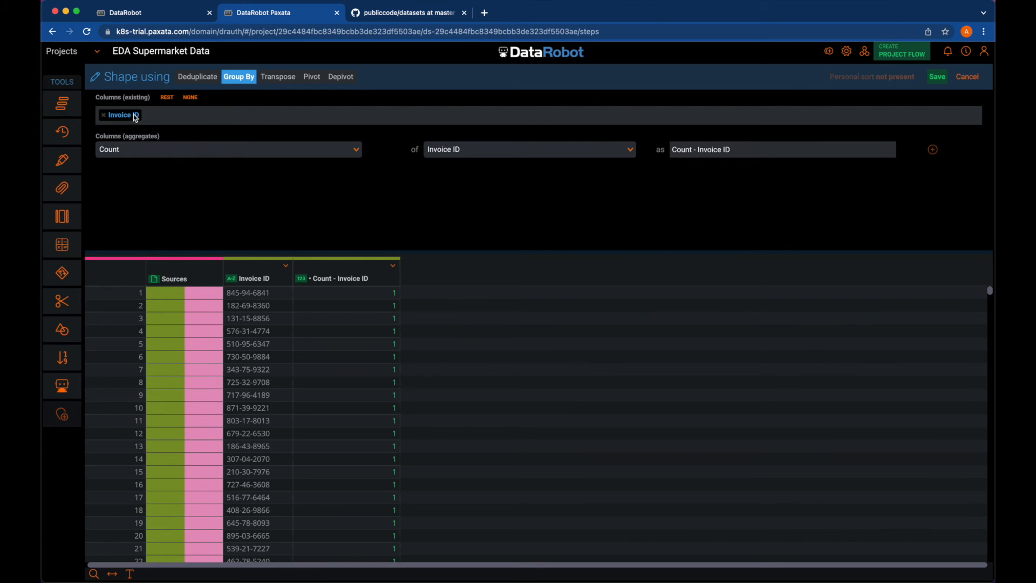
left_click(103, 115)
left_click(150, 115)
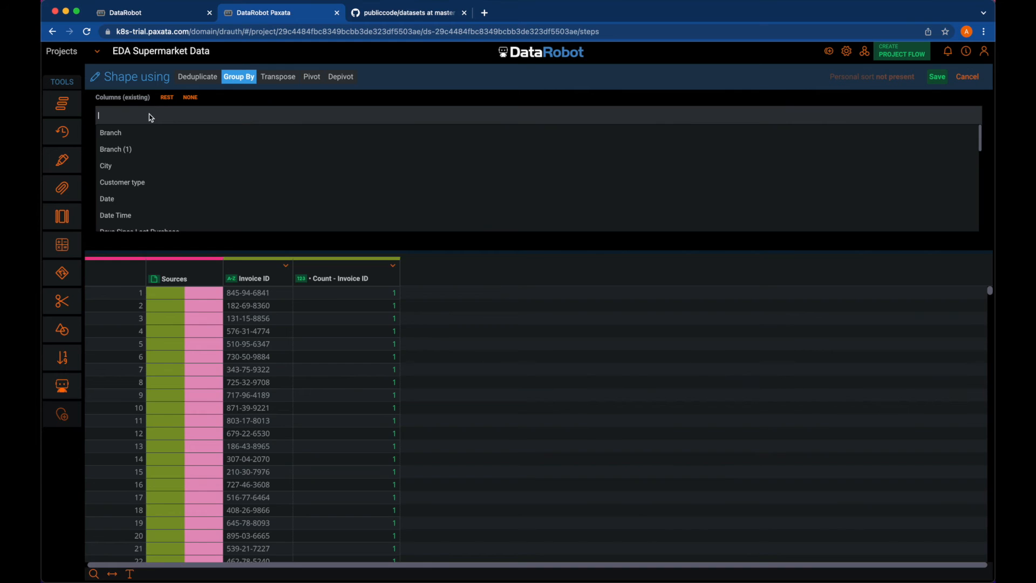
left_click(107, 167)
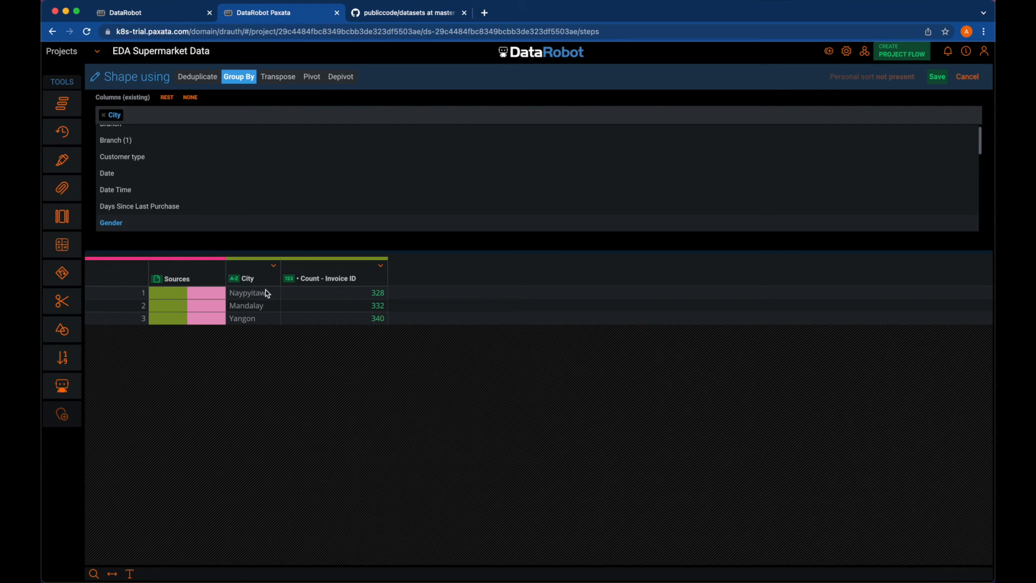
Add Branch (1), Gender and Payment as further grouping columns of the Group By shape.
scroll(184, 164, "up", 1)
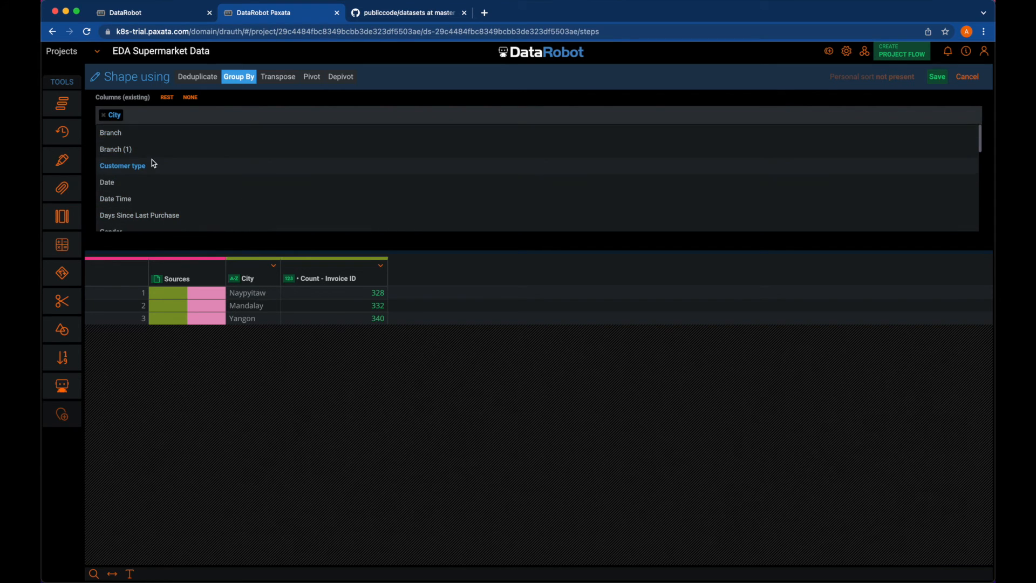
left_click(150, 148)
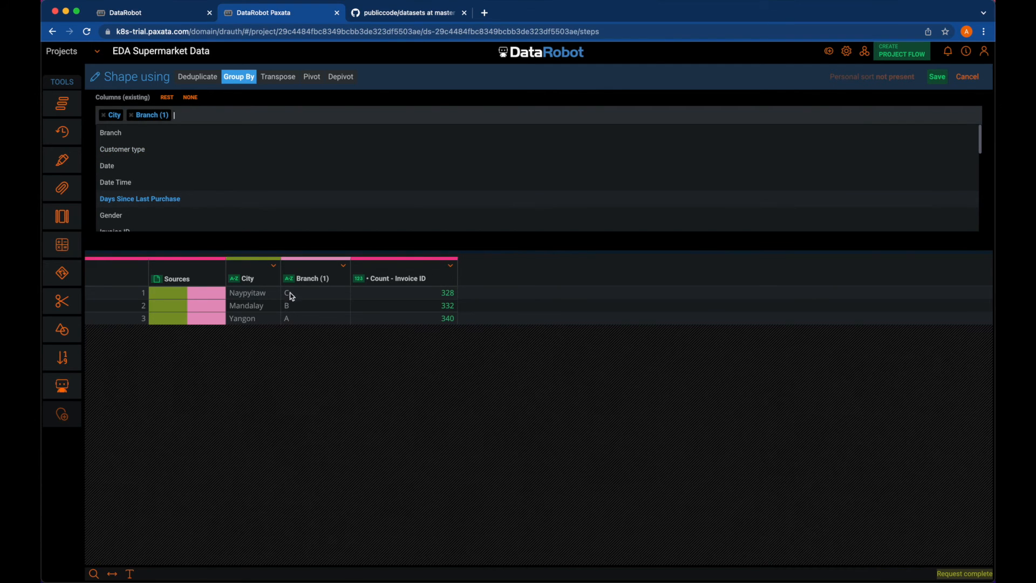
scroll(244, 175, "down", 1)
left_click(126, 207)
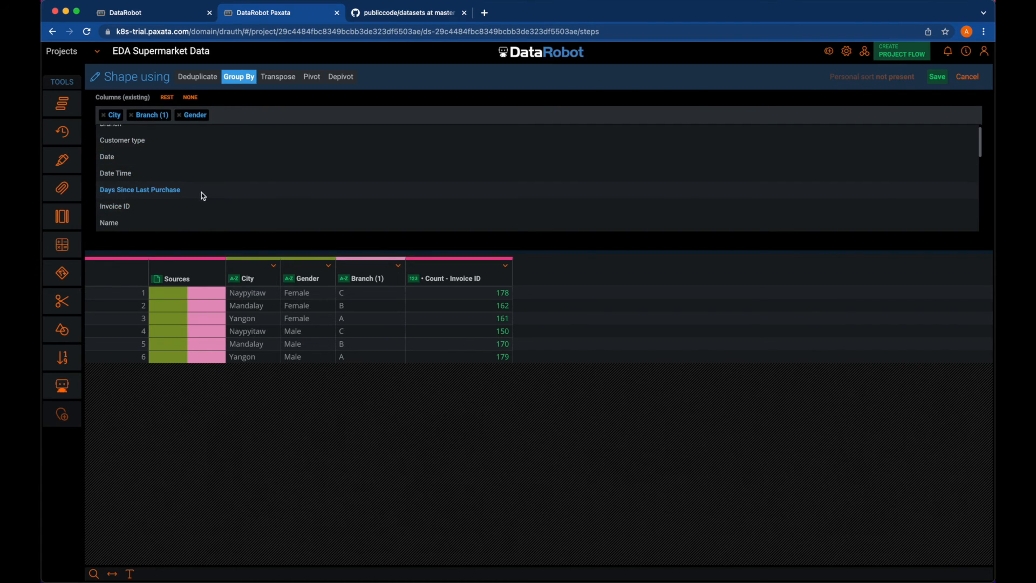
scroll(202, 193, "down", 5)
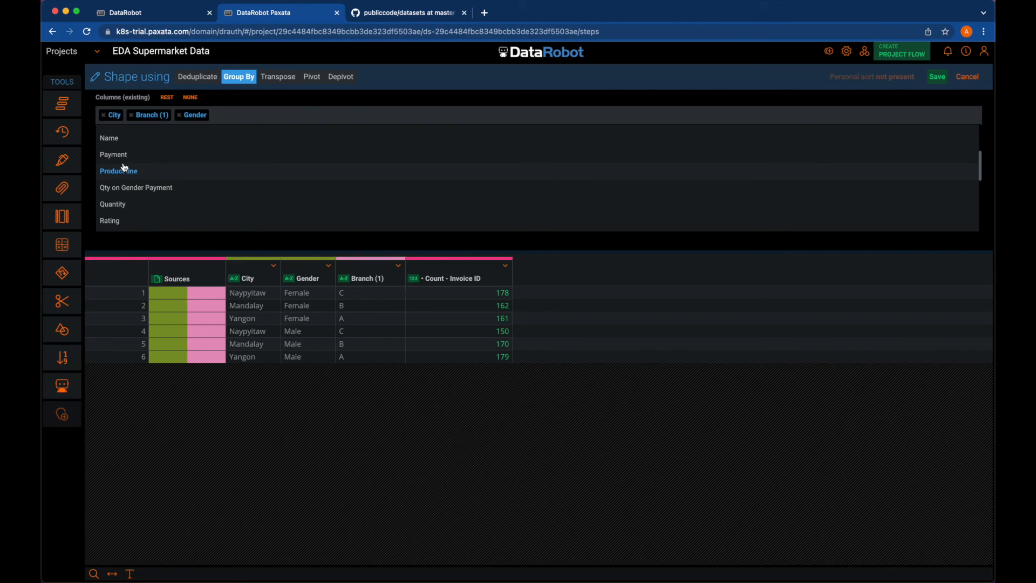
left_click(119, 155)
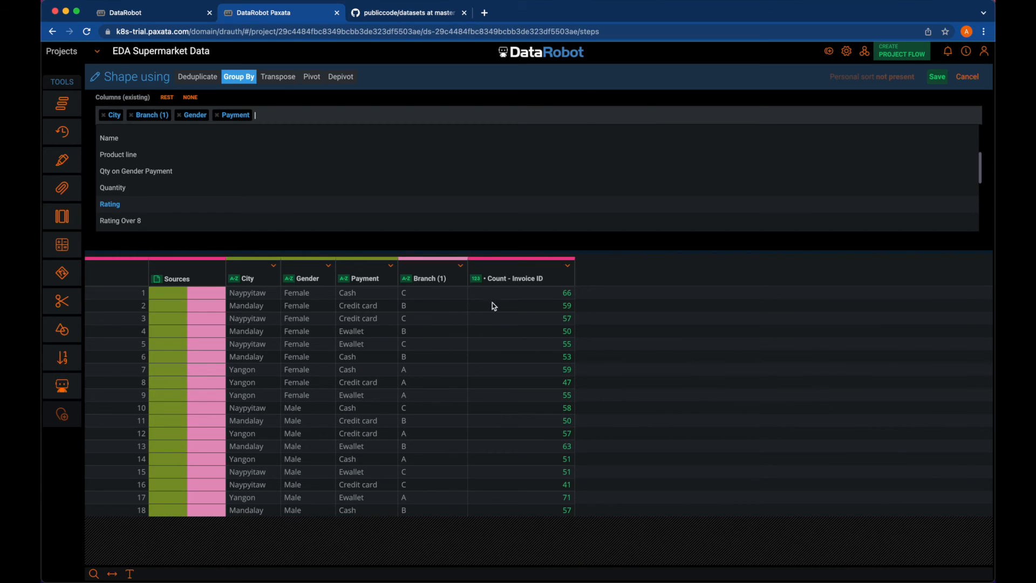
scroll(376, 129, "up", 1)
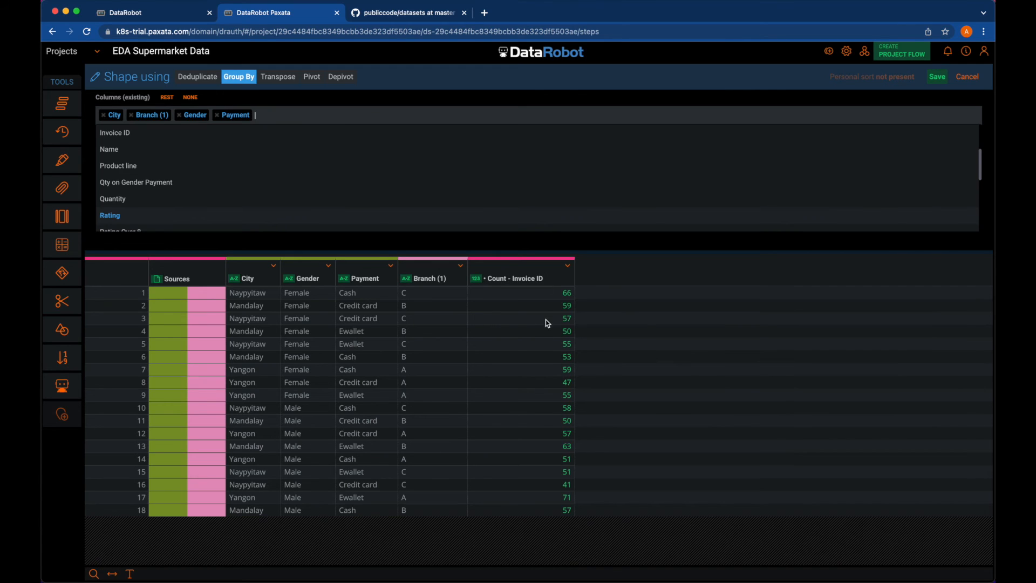
left_click(245, 79)
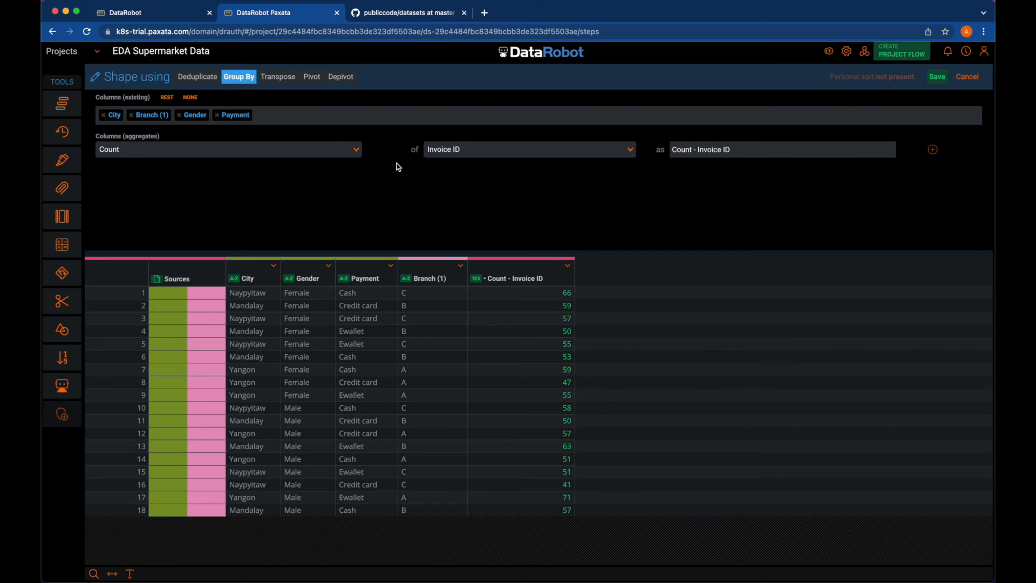
Set the Group By aggregate to the Sum of cogs and save the shape.
left_click(352, 151)
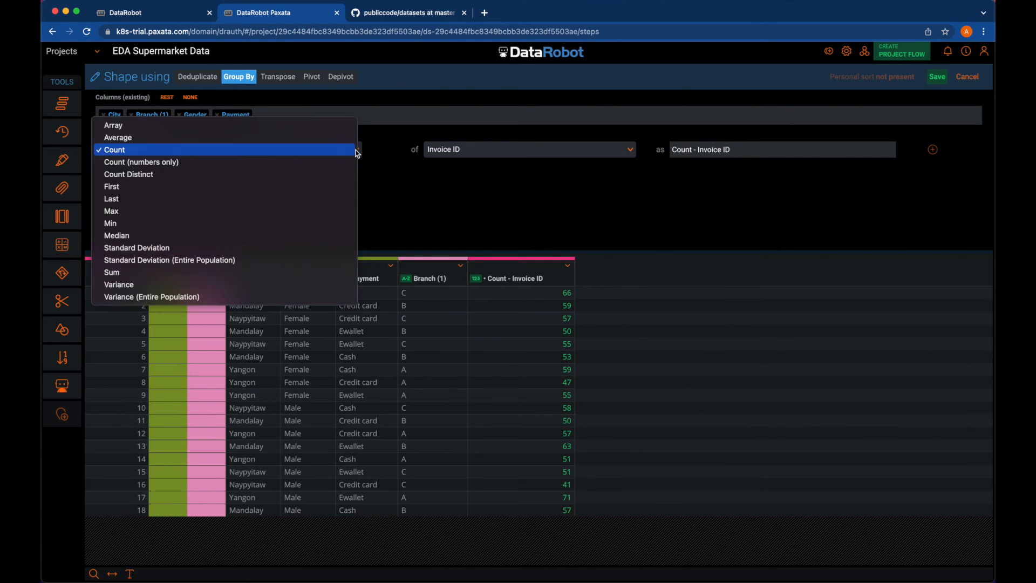
left_click(120, 274)
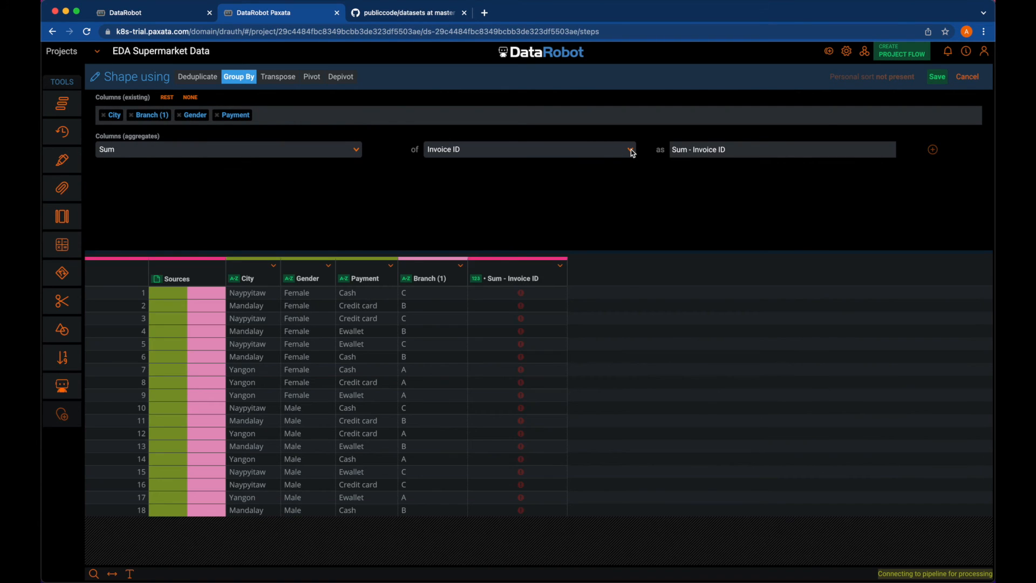
left_click(630, 152)
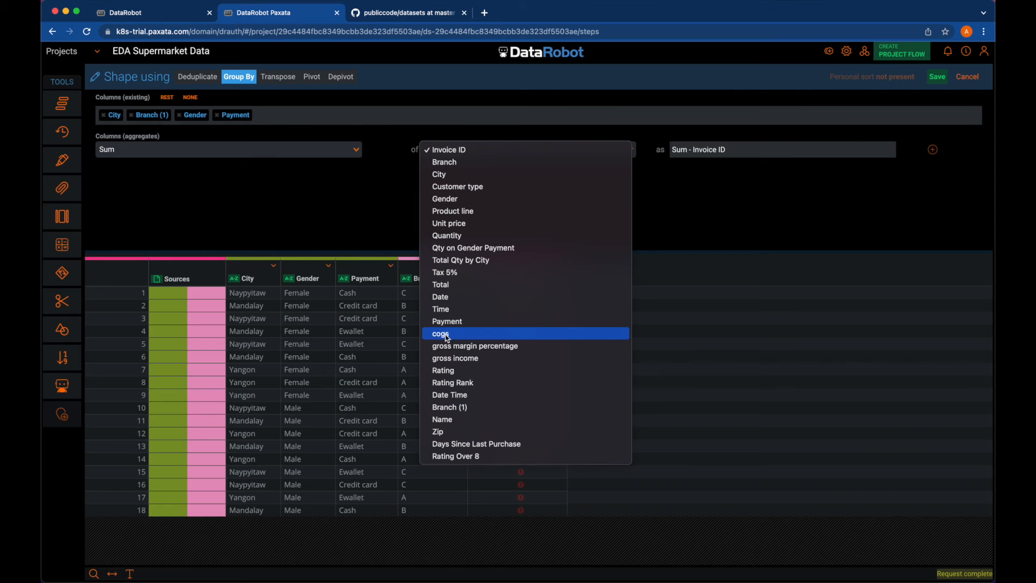
left_click(461, 336)
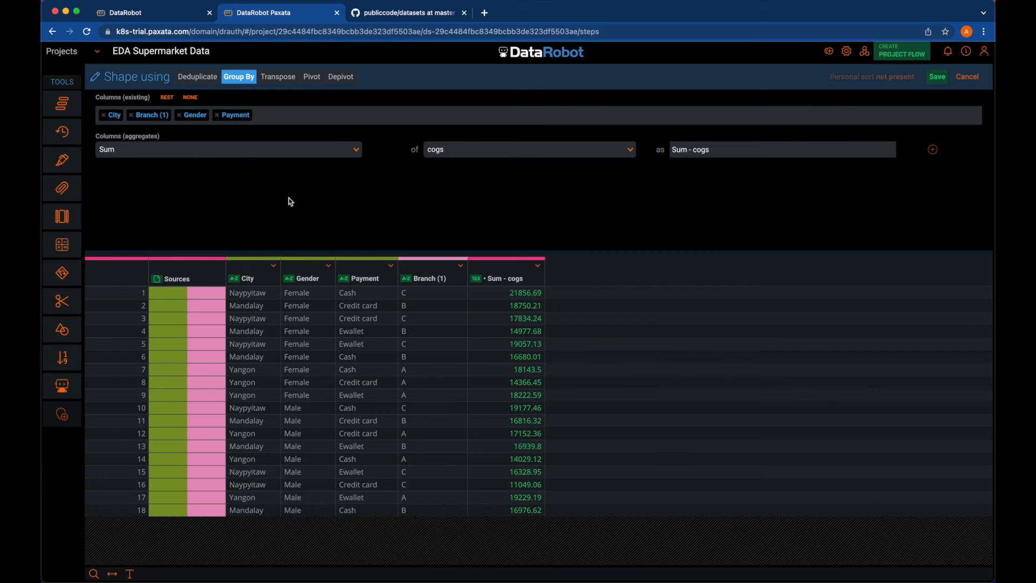
left_click(929, 78)
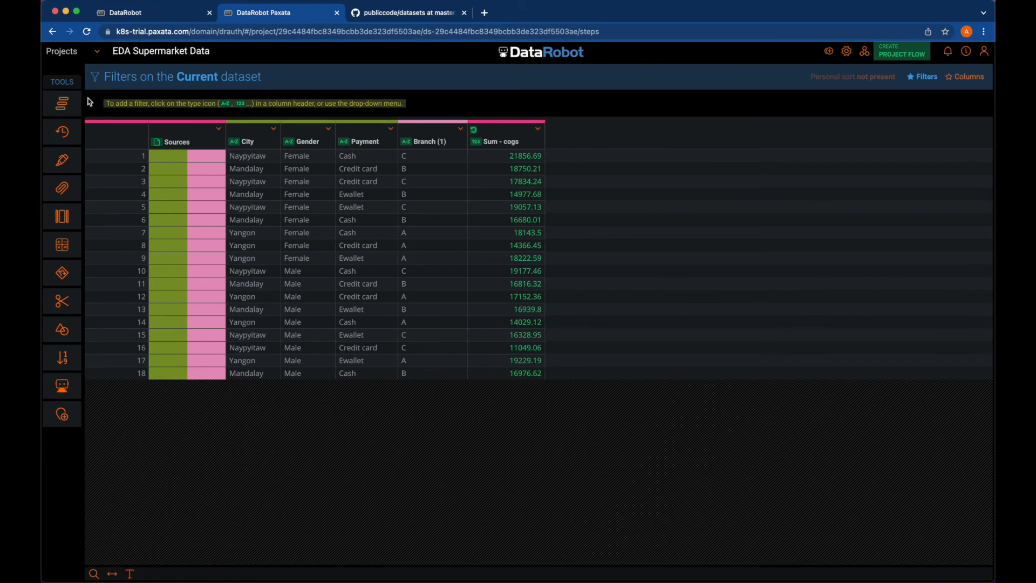
Open the project's step history and compare the data at the Rank step with the data at the Shape step.
left_click(62, 102)
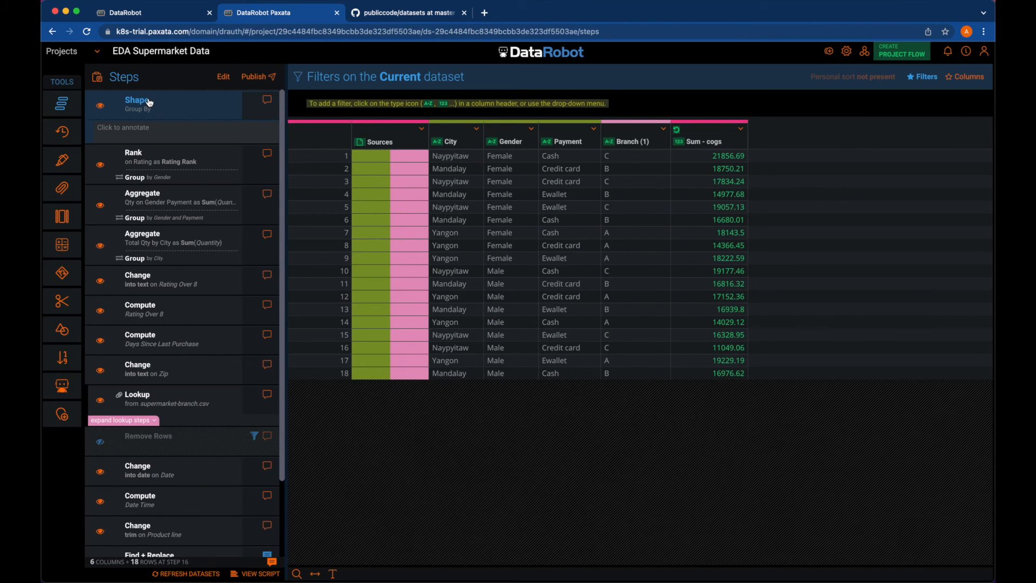
left_click(165, 161)
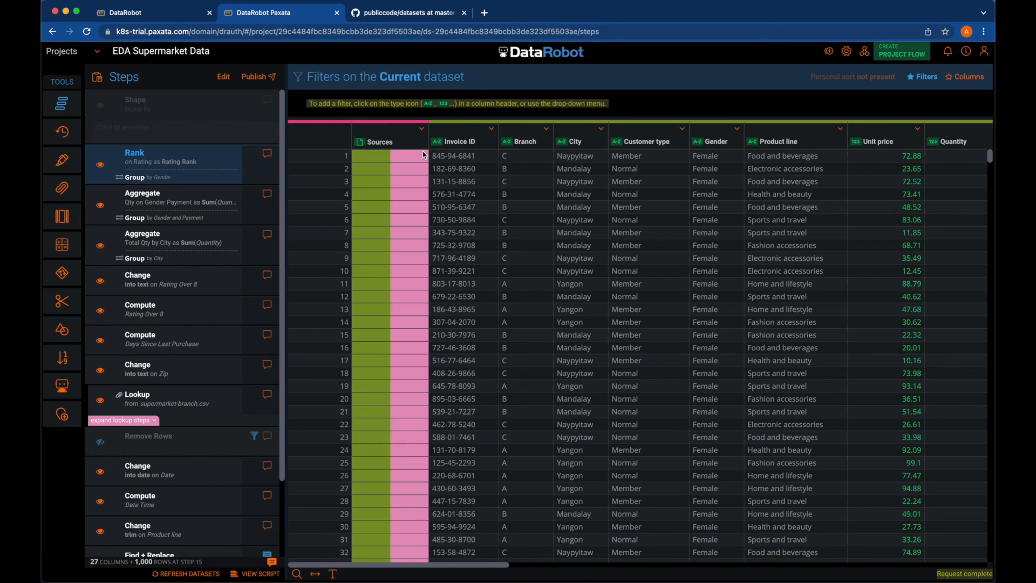
left_click(138, 104)
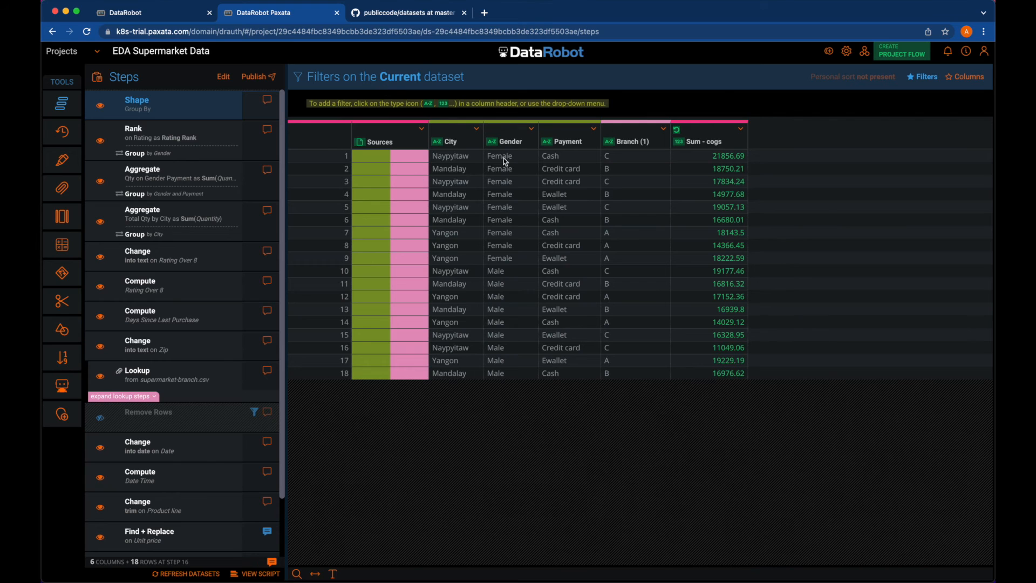
Publish the grouped data to the library as an AnswerSet named "EDA Supermarket Data - Pivot Data".
left_click(254, 77)
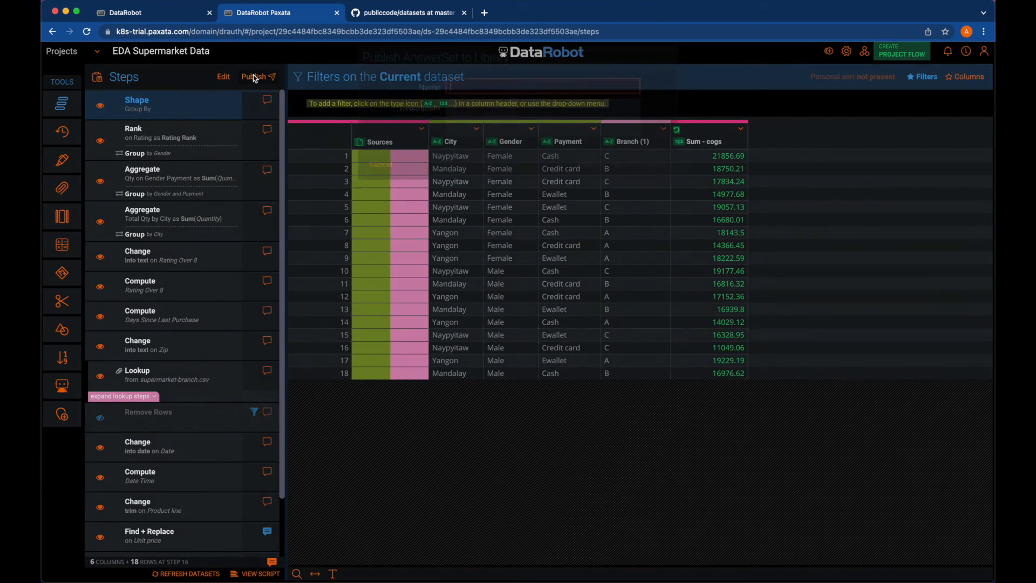
left_click(538, 112)
type("- ")
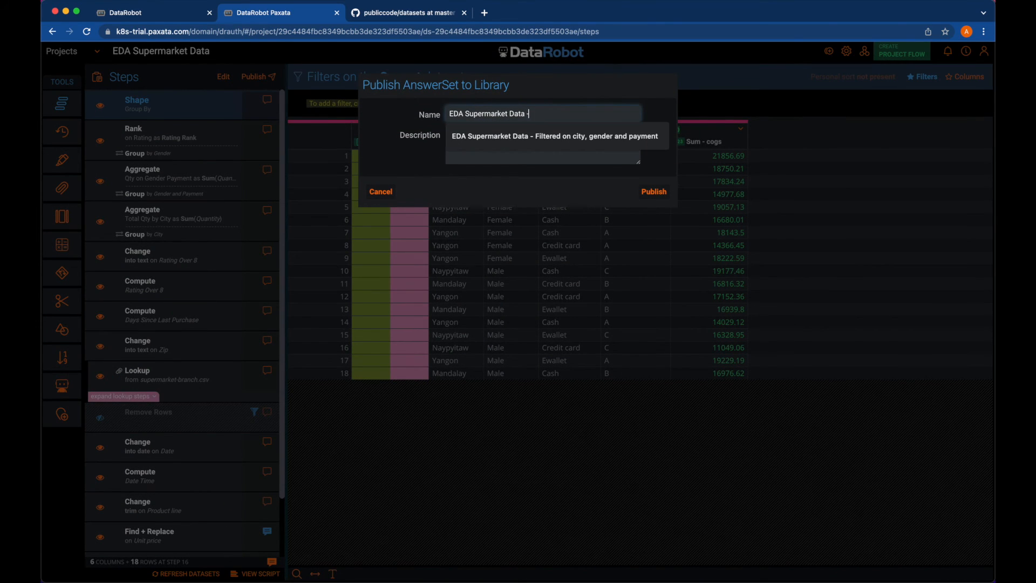
type("Pivot Data")
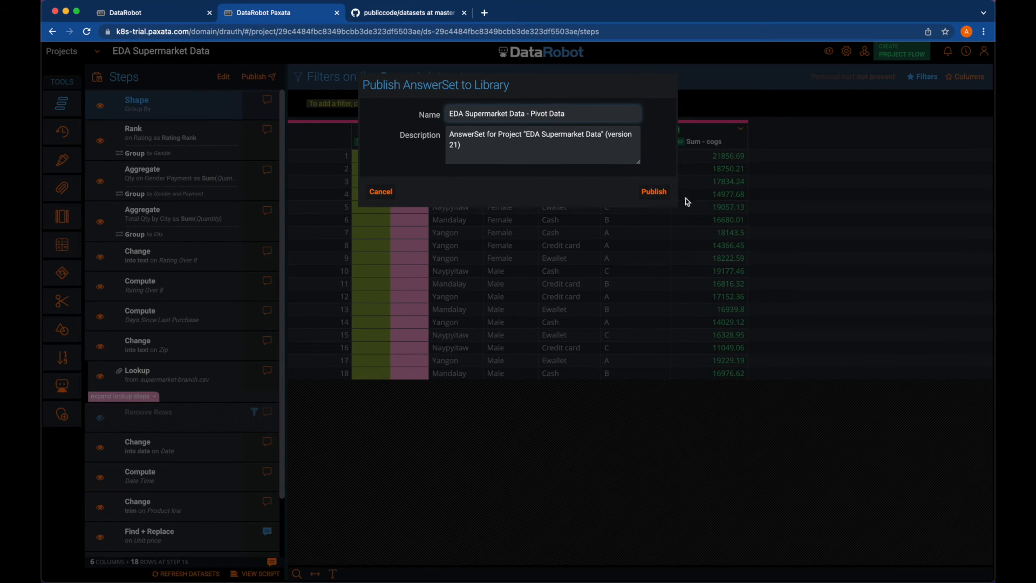
left_click(655, 193)
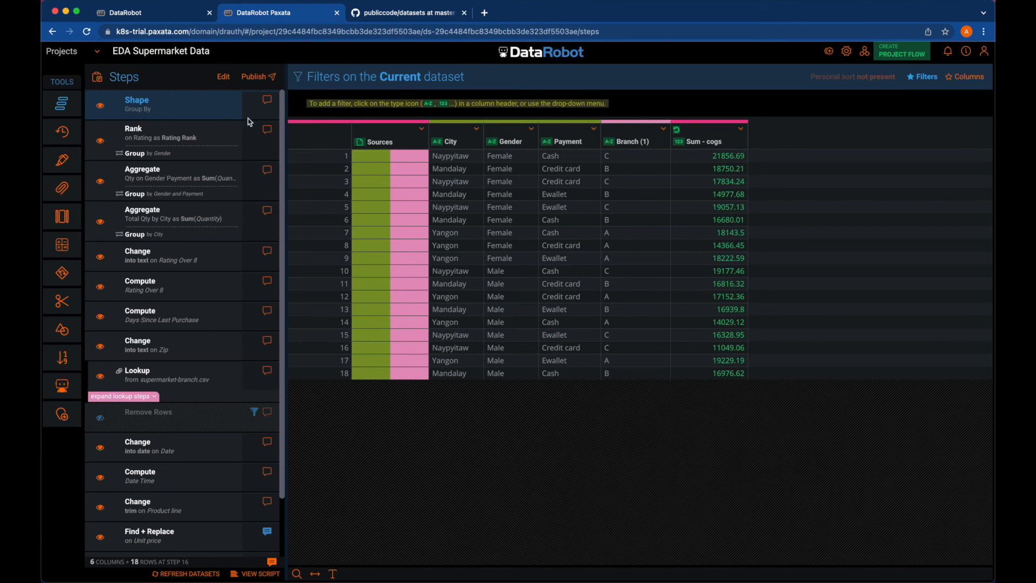
Disable the Shape Group By step and look over the ungrouped dataset and its step history.
left_click(100, 107)
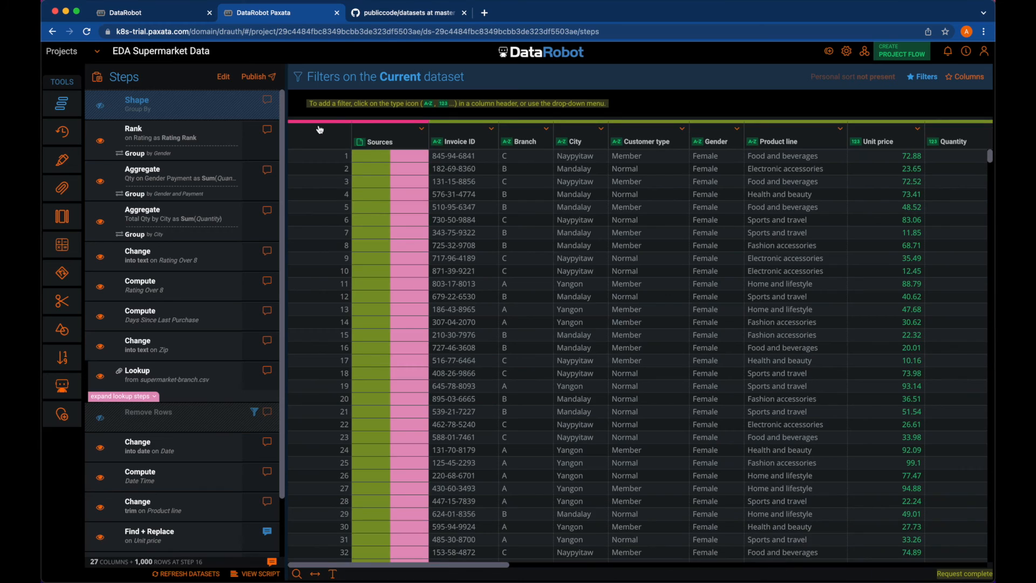
scroll(452, 364, "down", 10)
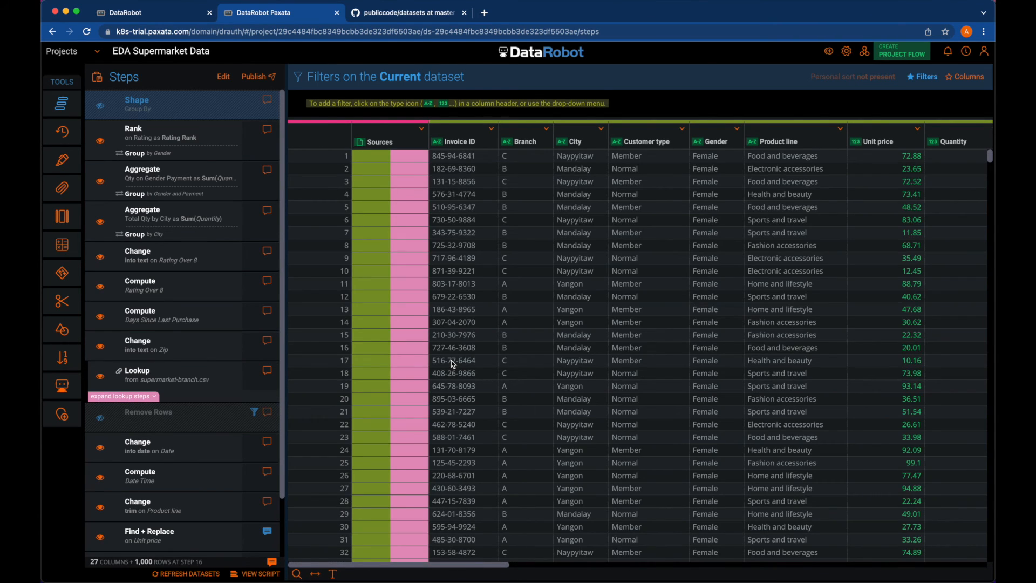
left_click(63, 104)
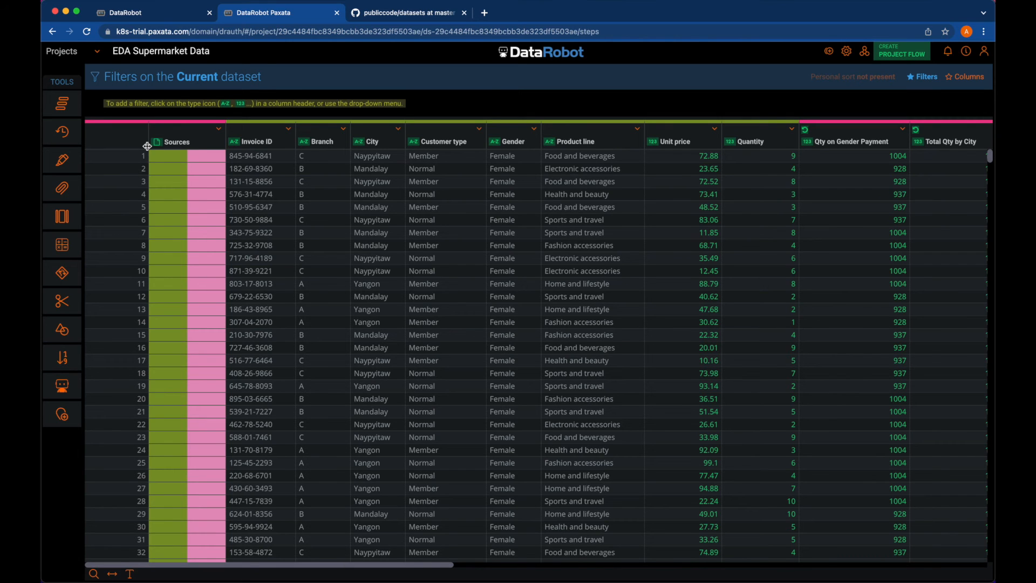
left_click(63, 105)
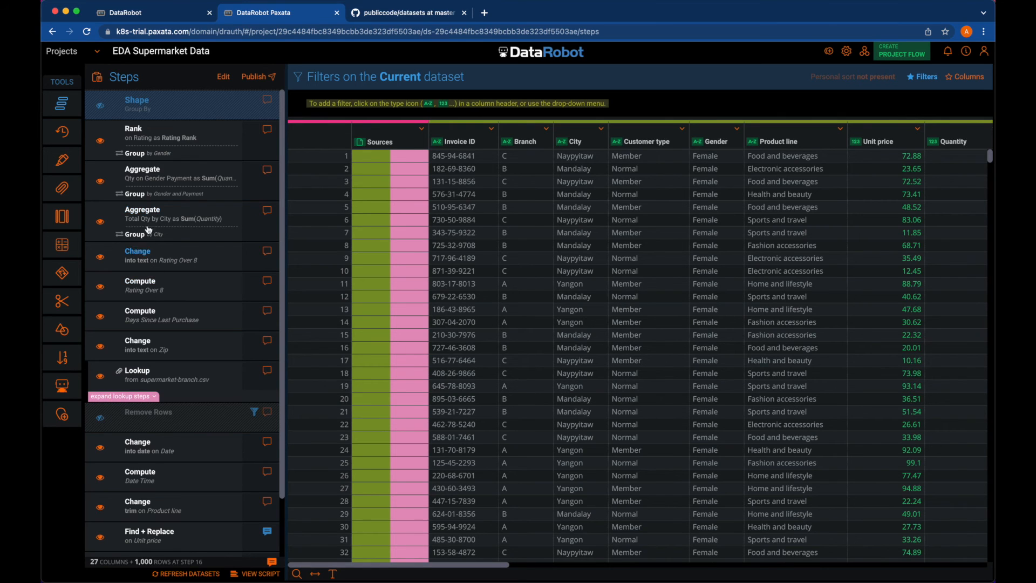
Look through the project's recorded steps from the disabled Shape step down to the Start step.
scroll(151, 302, "down", 2)
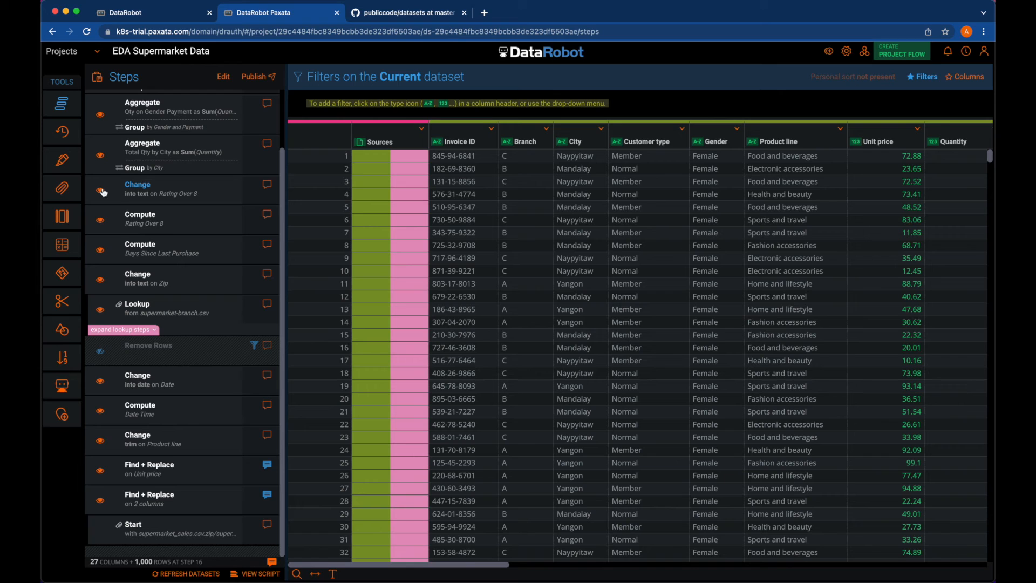
scroll(124, 199, "up", 2)
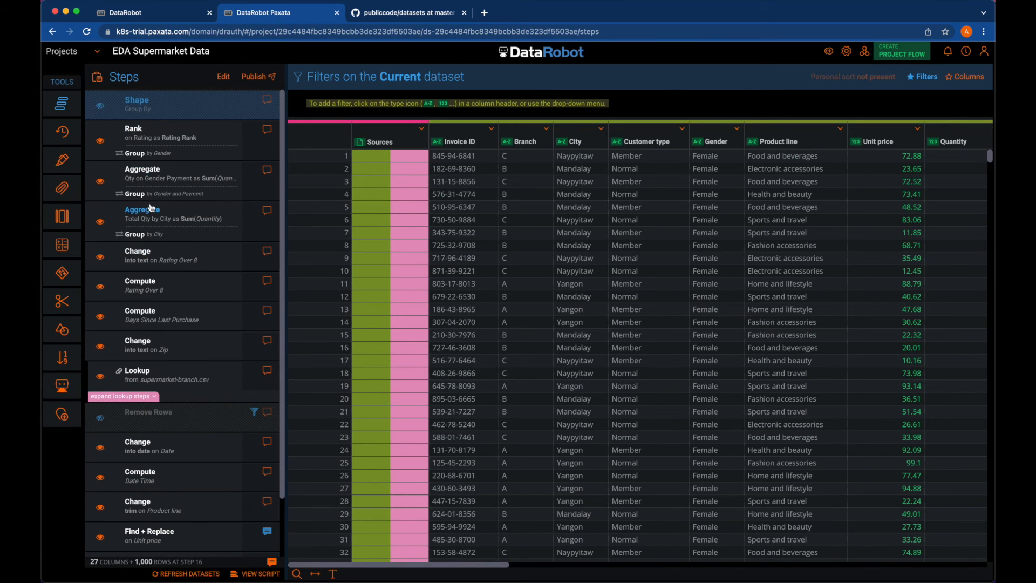
scroll(164, 294, "down", 2)
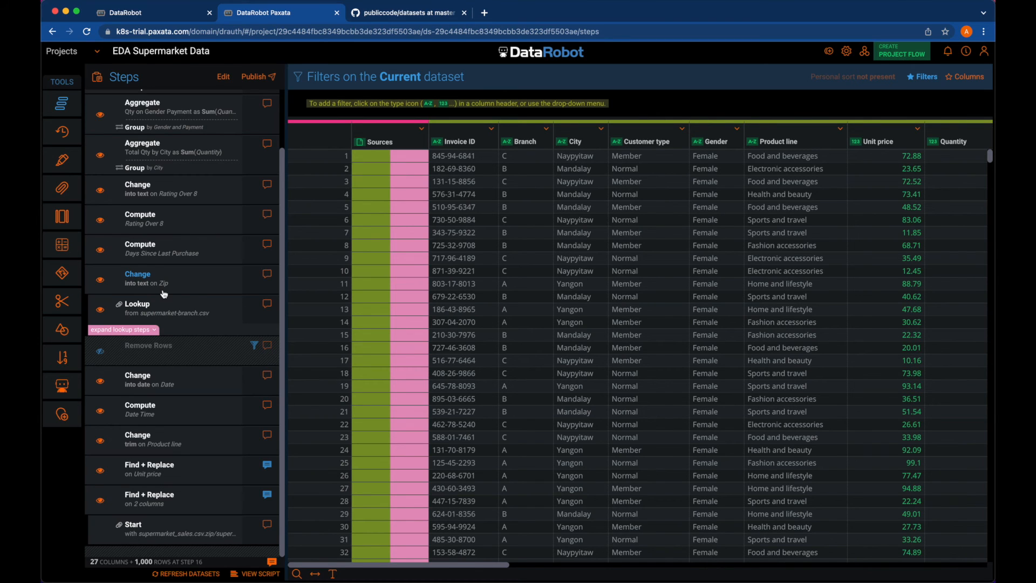
scroll(247, 238, "up", 3)
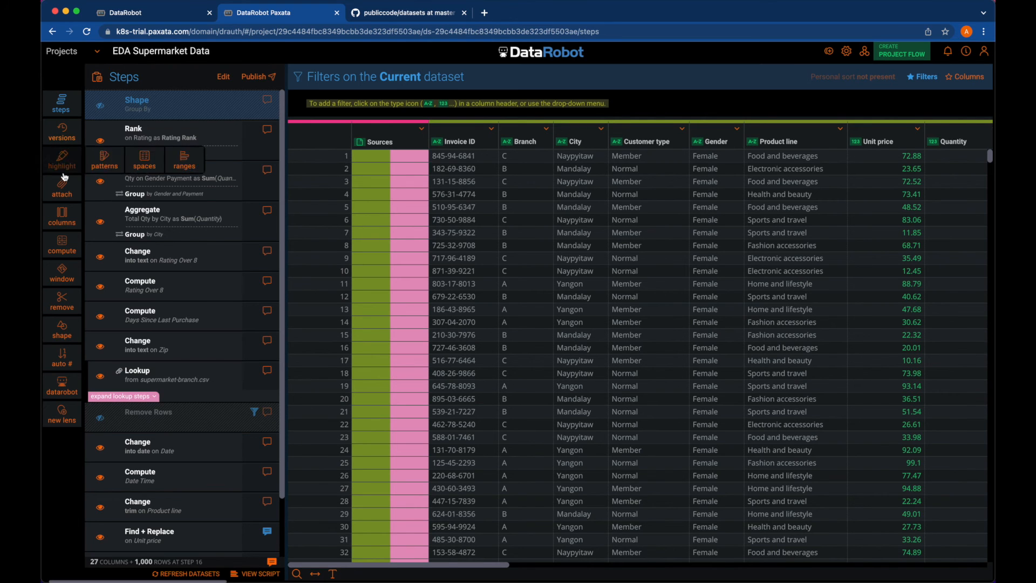
Remove the Branch (1) column through the dataset's column editor, check the remaining columns and save.
left_click(60, 215)
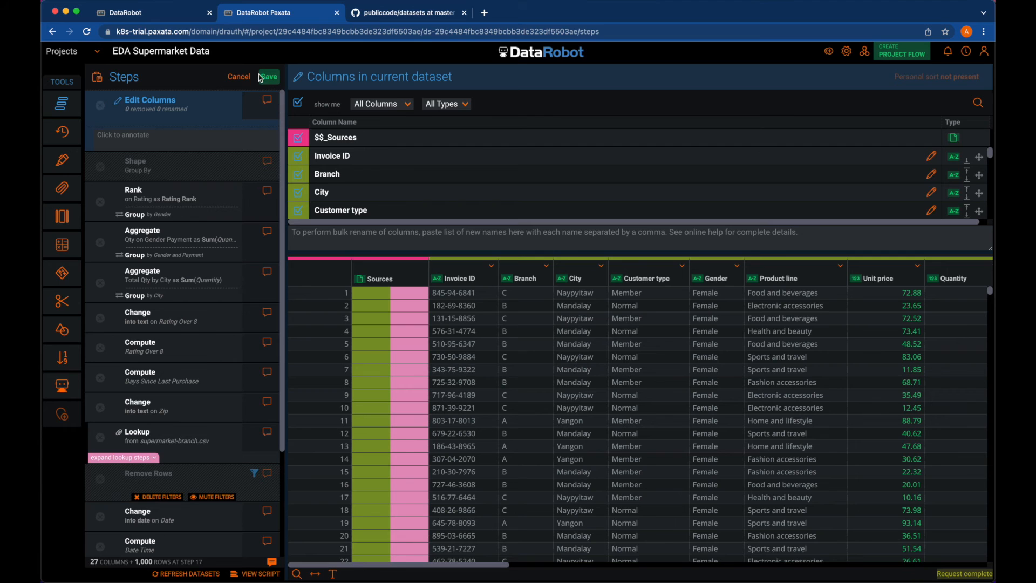
left_click(62, 102)
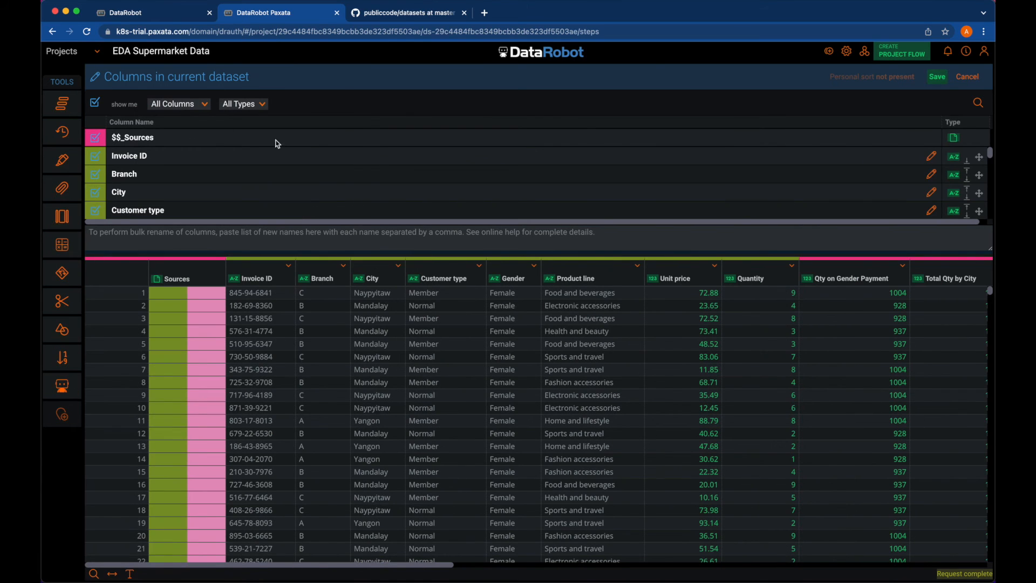
scroll(320, 152, "down", 5)
scroll(320, 152, "down", 6)
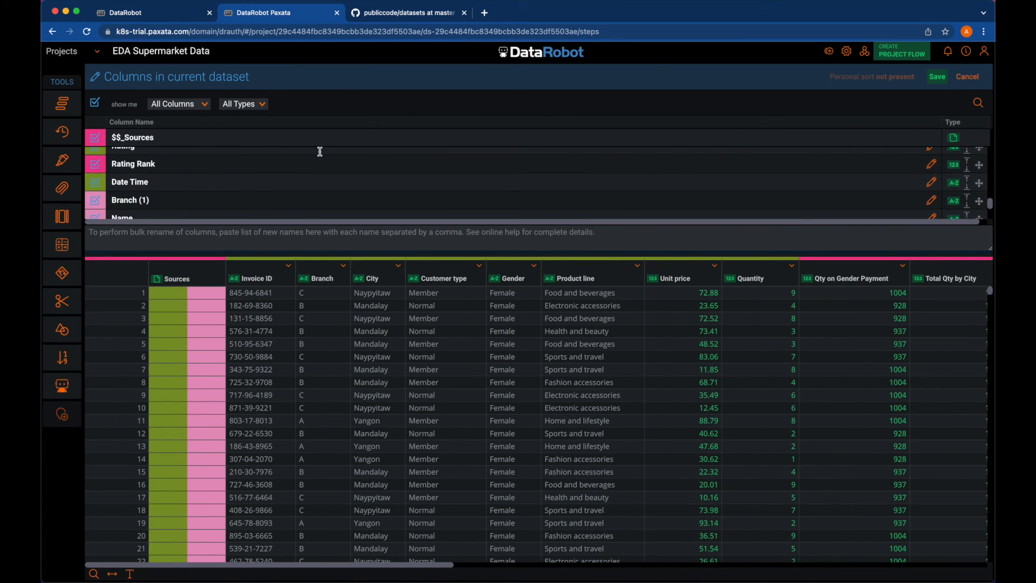
scroll(178, 169, "up", 3)
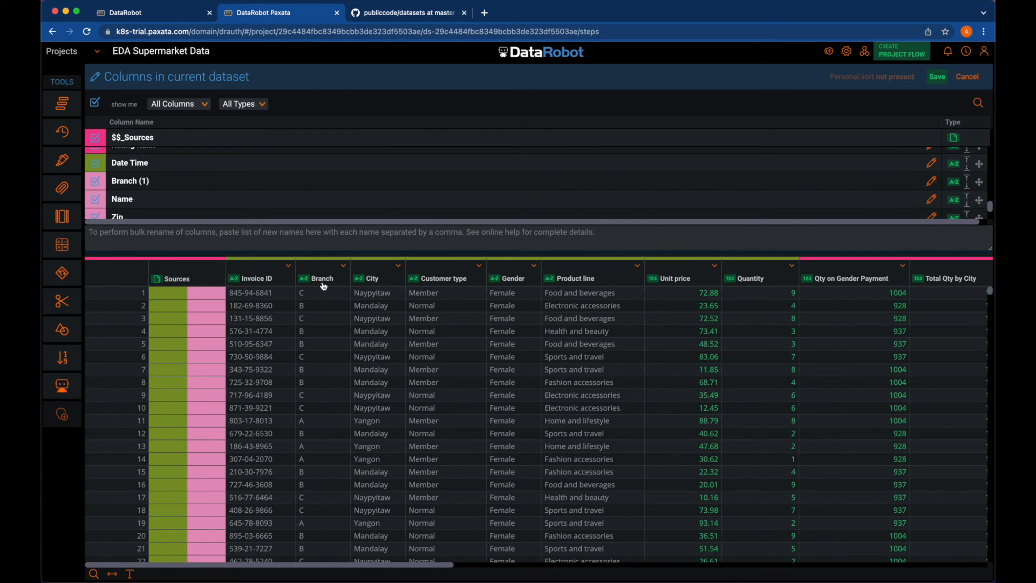
scroll(432, 340, "right", 10)
scroll(636, 315, "right", 5)
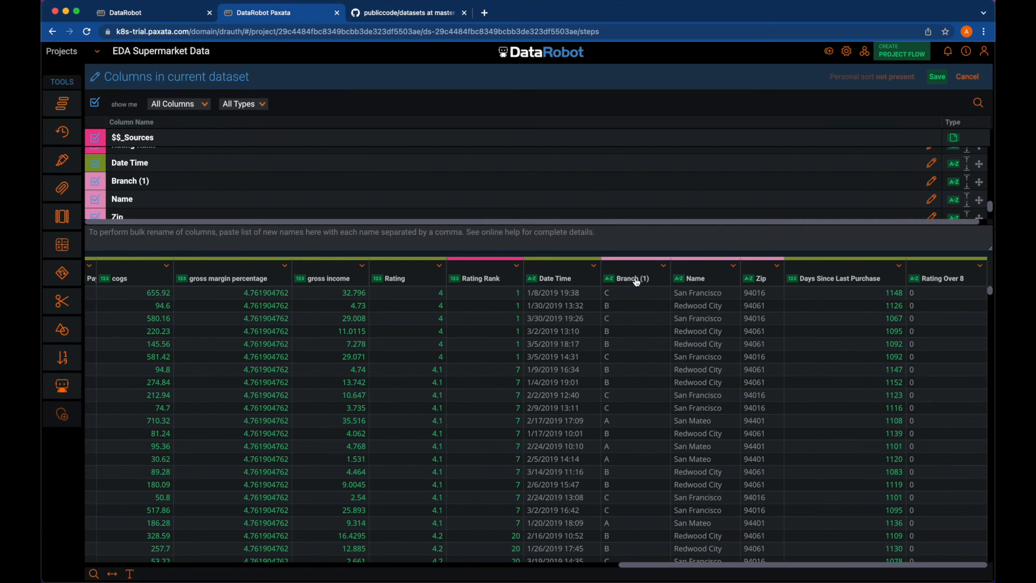
left_click(95, 184)
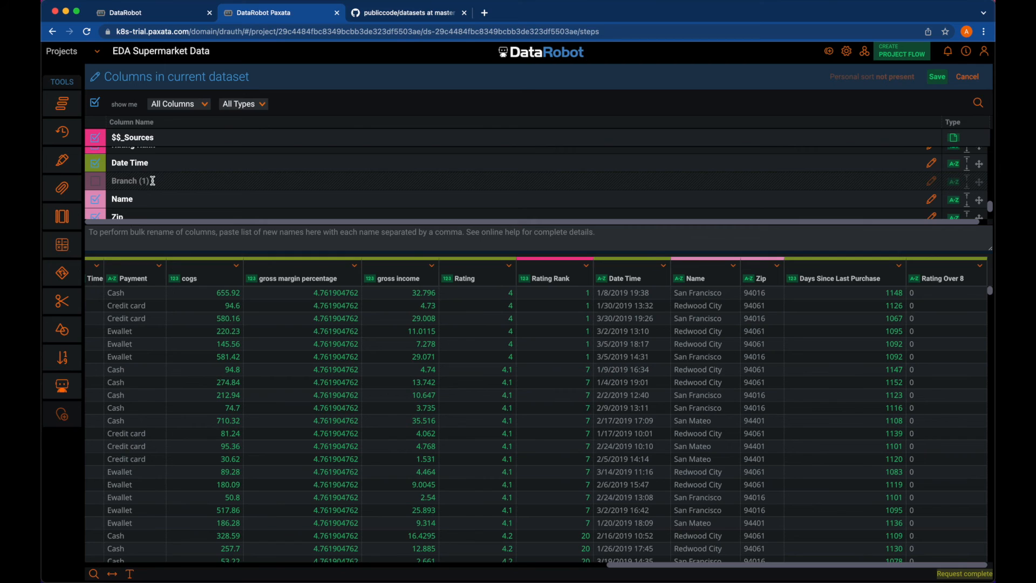
scroll(211, 168, "down", 3)
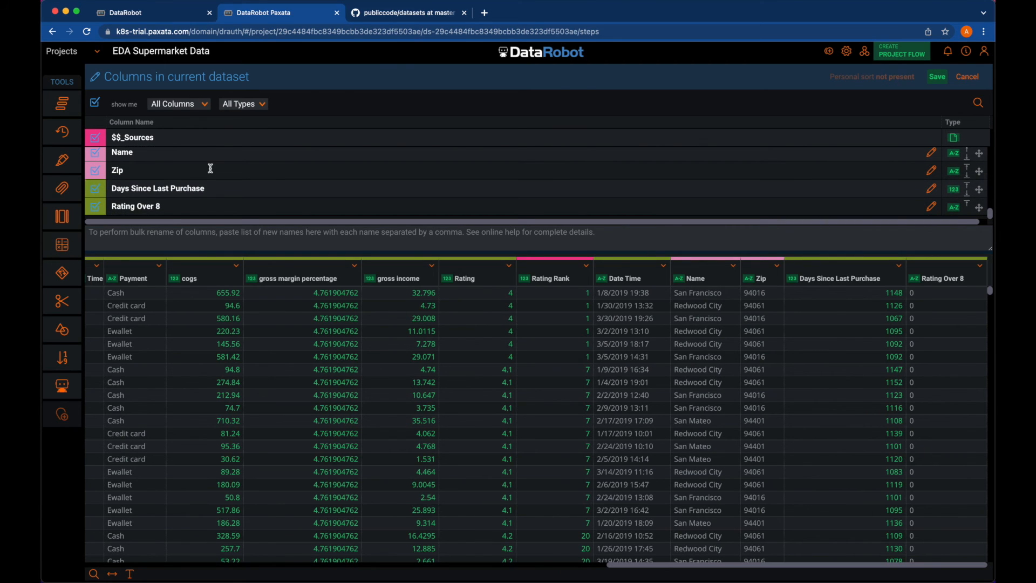
scroll(210, 168, "up", 5)
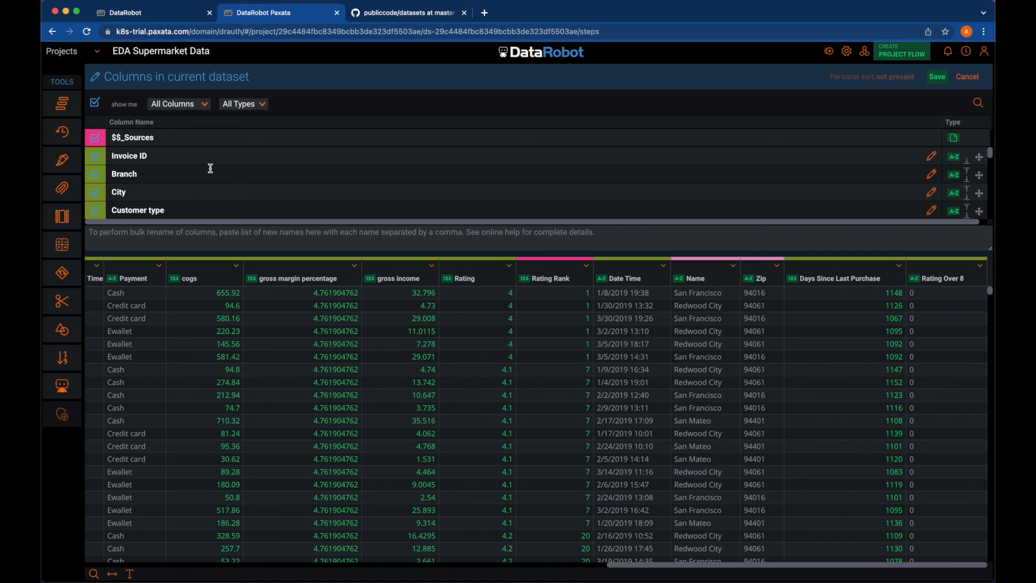
left_click(937, 77)
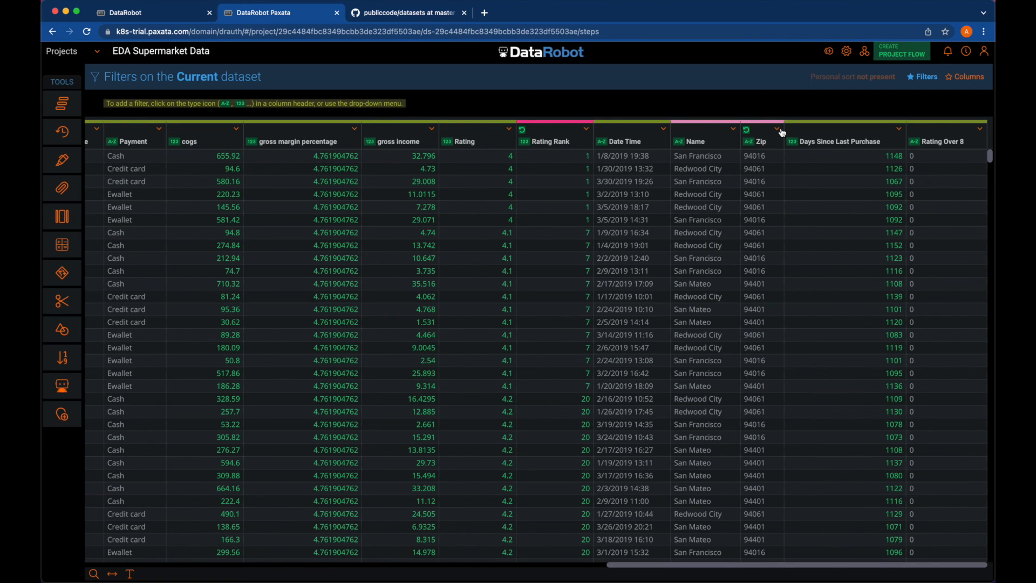
Try to rename the Zip column to "Zip Code" in the column editor and save.
left_click(777, 129)
left_click(713, 236)
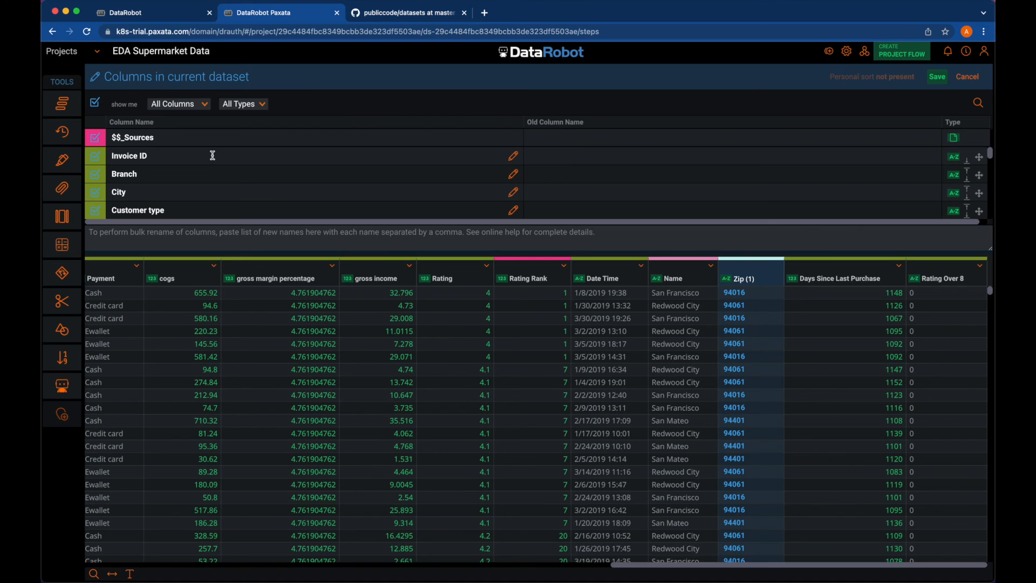
scroll(212, 154, "down", 3)
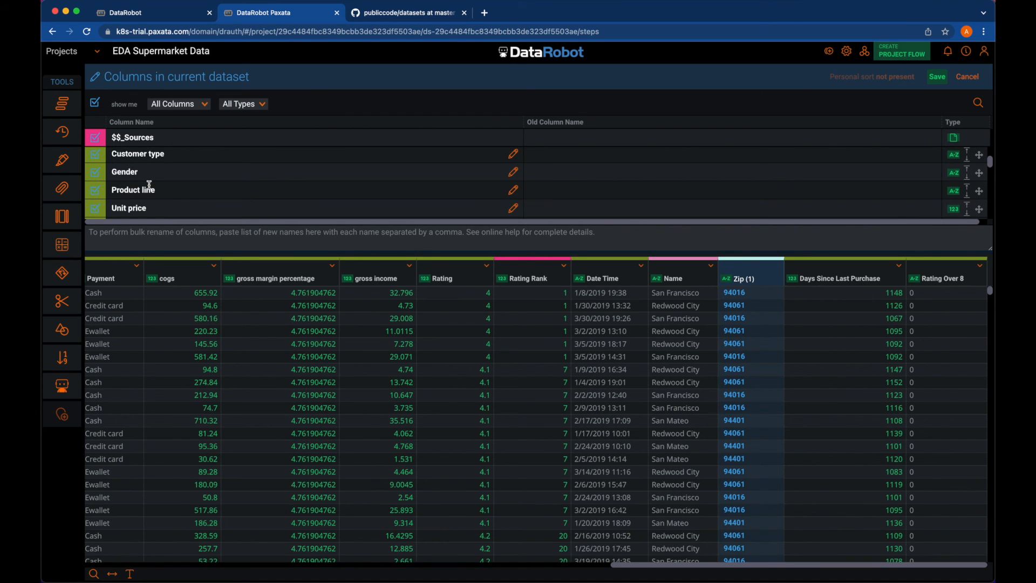
scroll(351, 179, "down", 1)
scroll(352, 179, "down", 10)
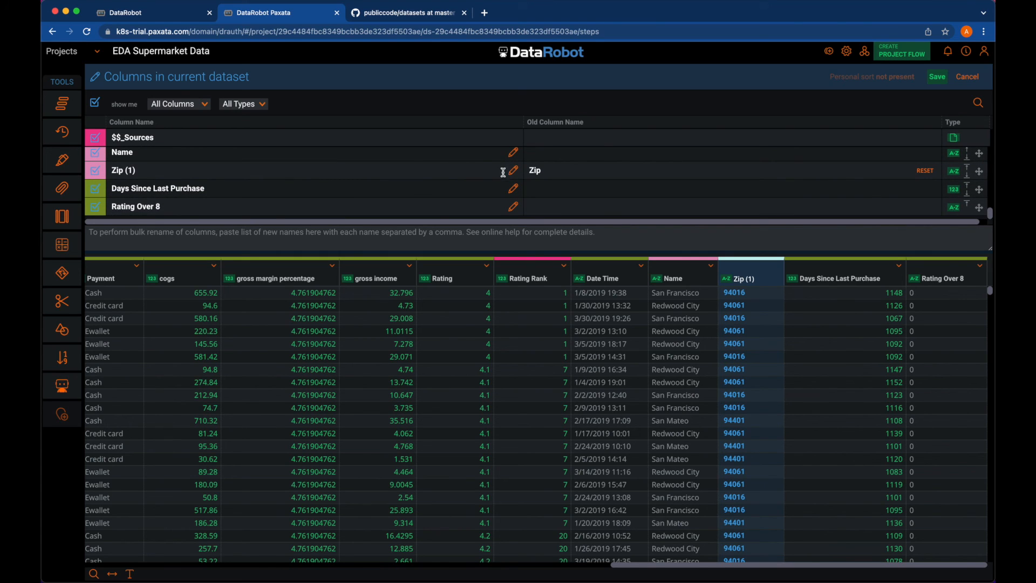
left_click(308, 175)
left_click(244, 168)
key("BackSpace")
key("BackSpace")
key("BackSpace")
key("BackSpace")
type("Code")
left_click(938, 77)
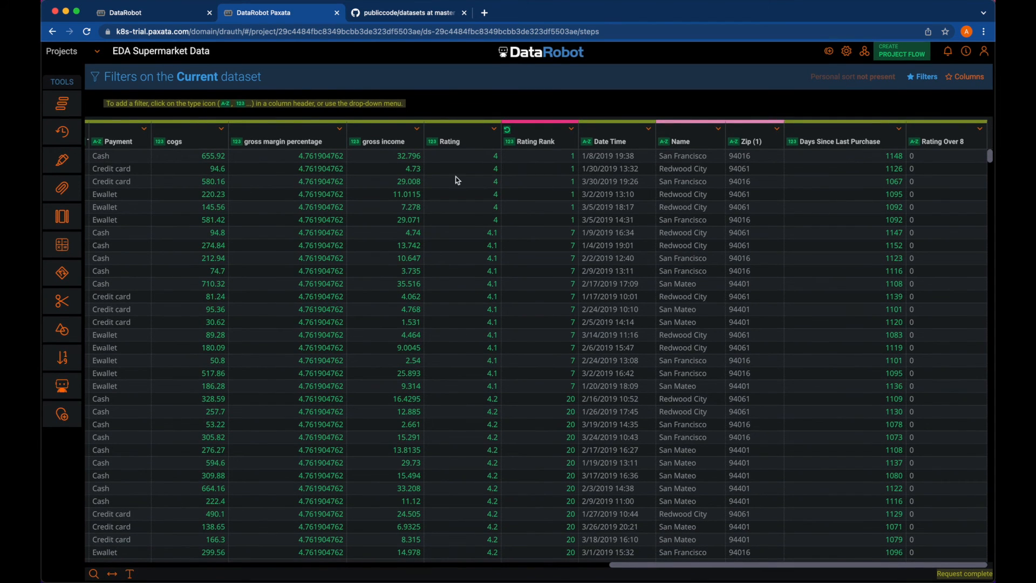
Look across all columns of the dataset to check the saved column edits.
scroll(393, 357, "left", 10)
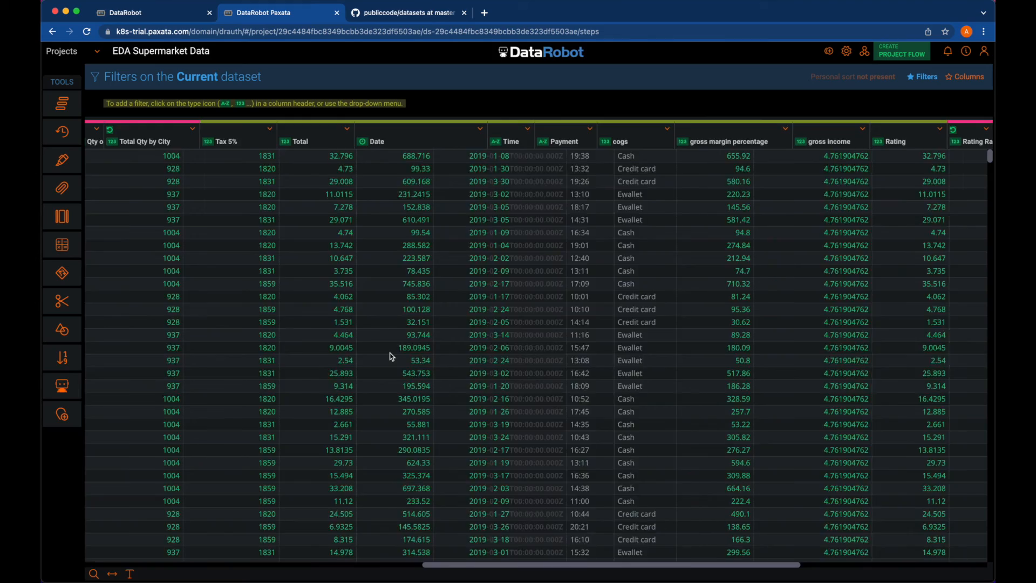
scroll(392, 357, "left", 15)
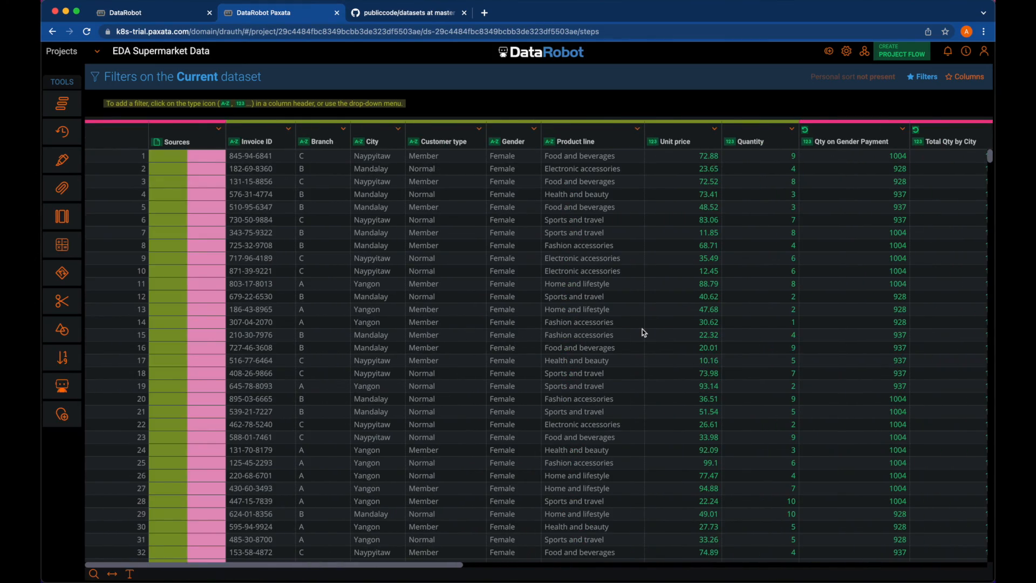
scroll(643, 333, "right", 20)
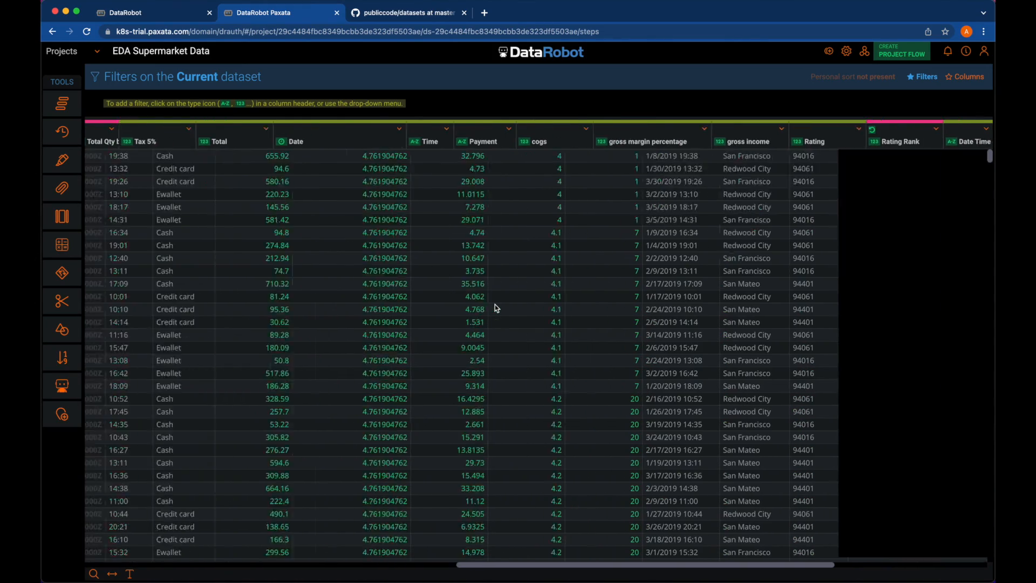
scroll(496, 307, "right", 10)
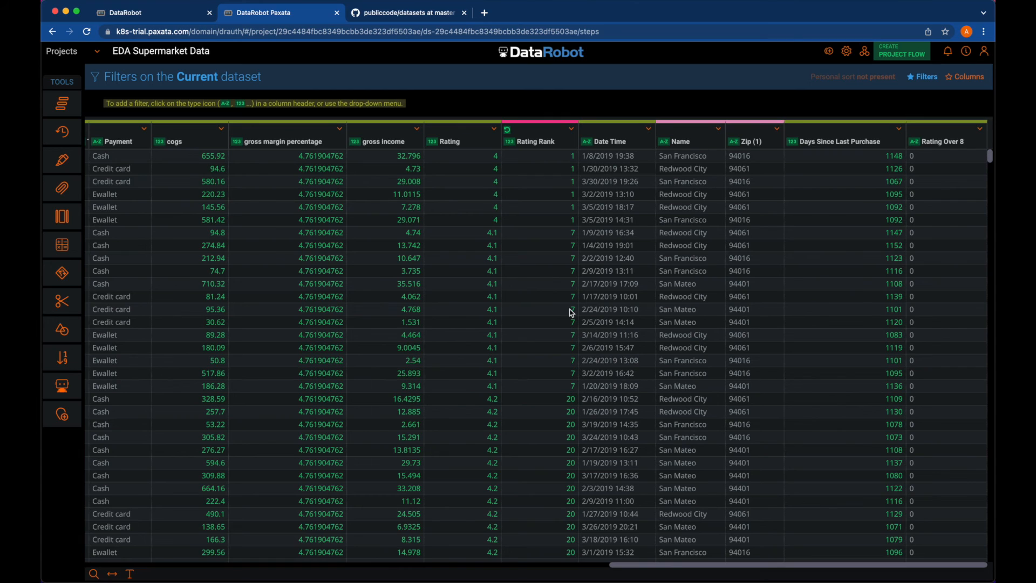
mouse_move(60, 189)
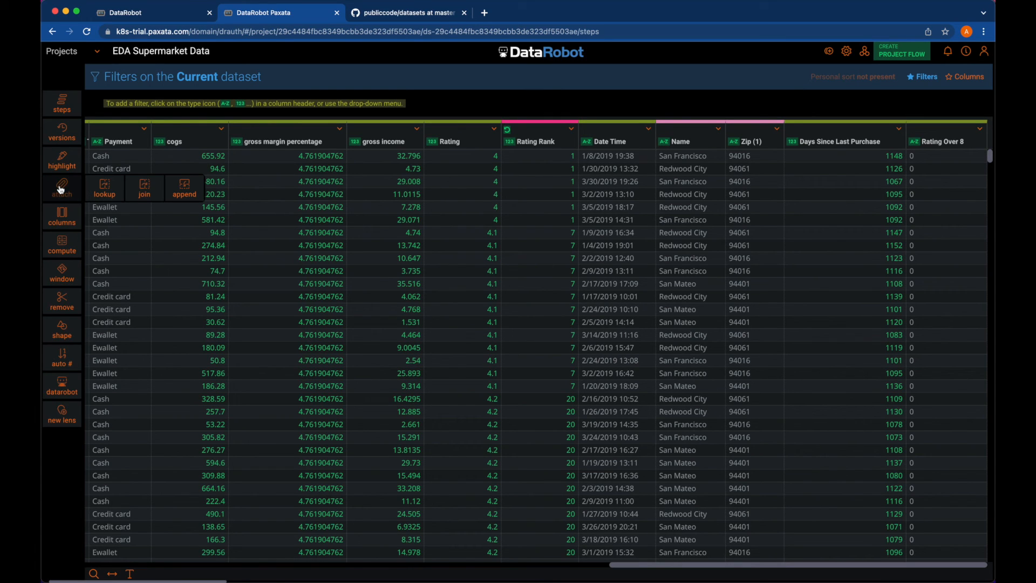
mouse_move(66, 164)
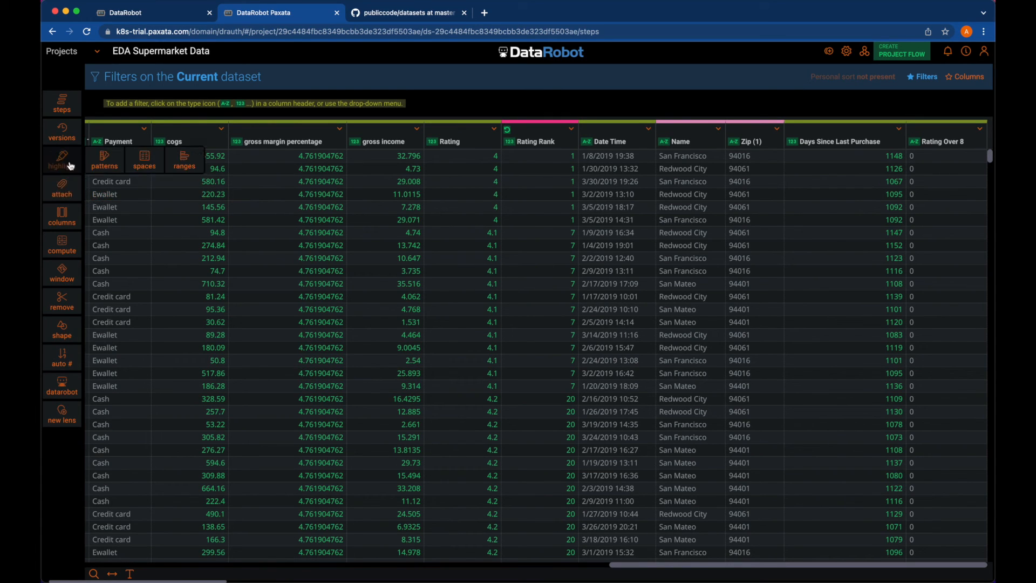
Try again to rename the Zip (1) column to "Zip Code" through the columns tool and save.
left_click(61, 216)
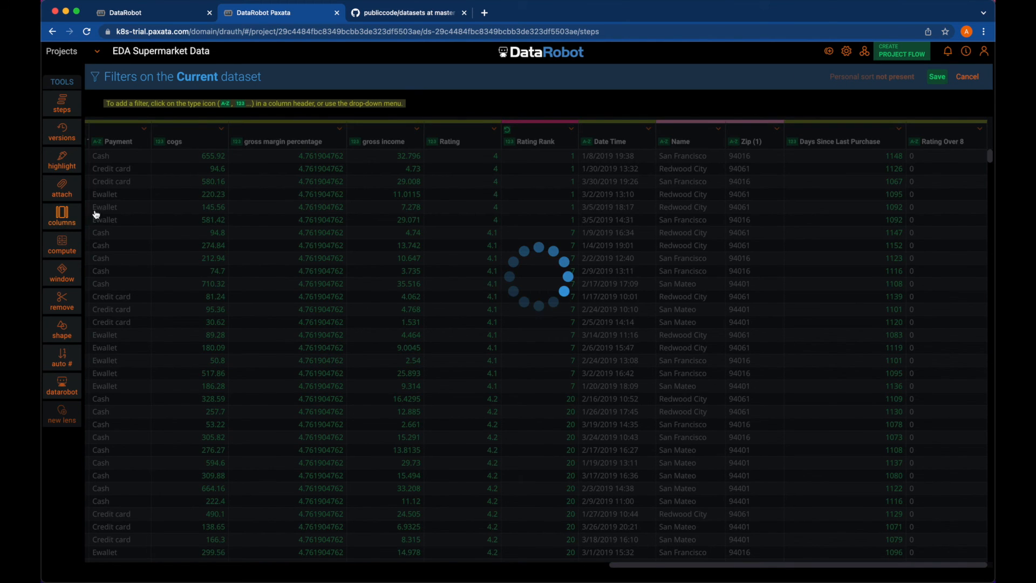
scroll(505, 159, "down", 5)
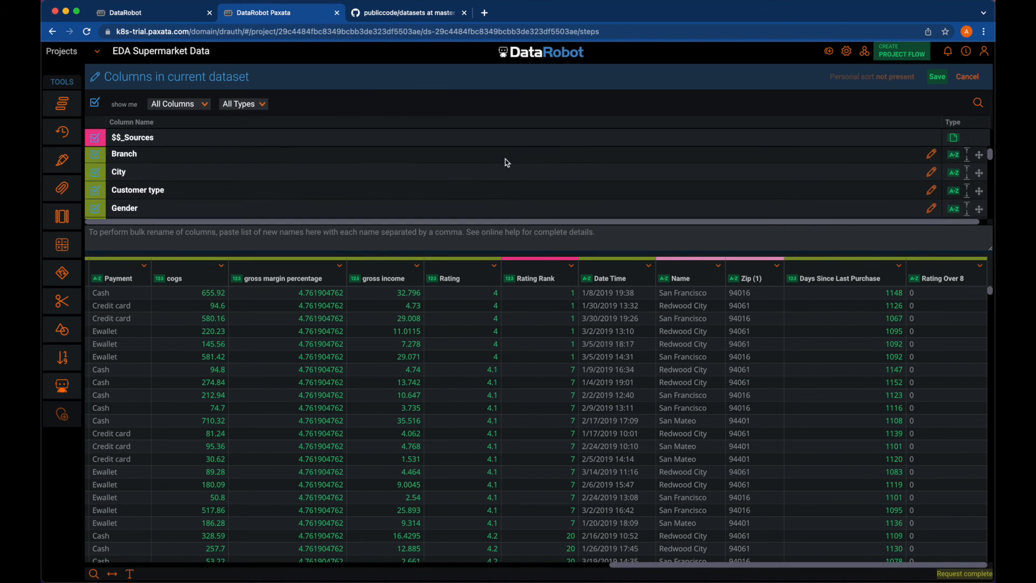
scroll(505, 159, "down", 3)
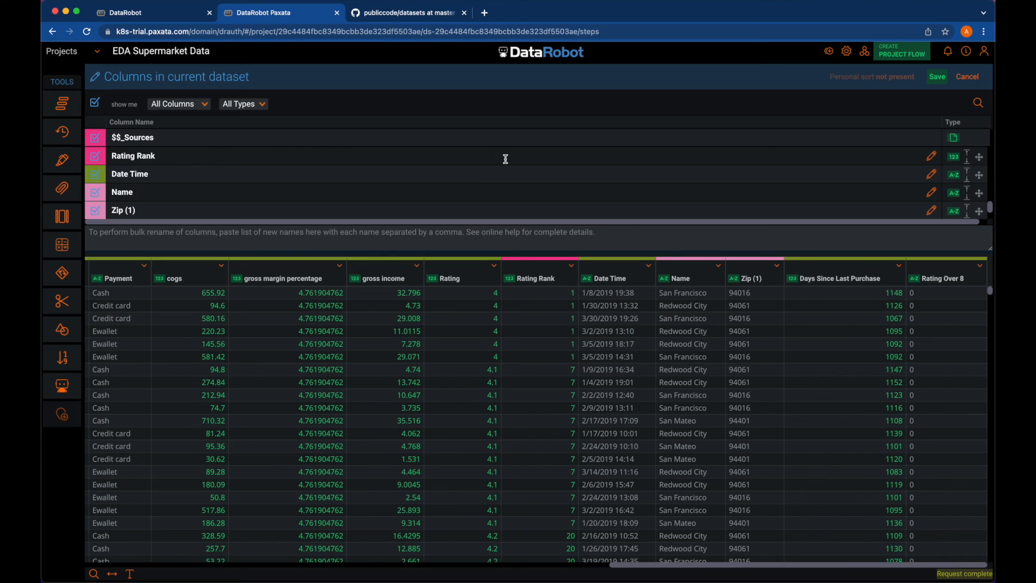
scroll(506, 159, "down", 2)
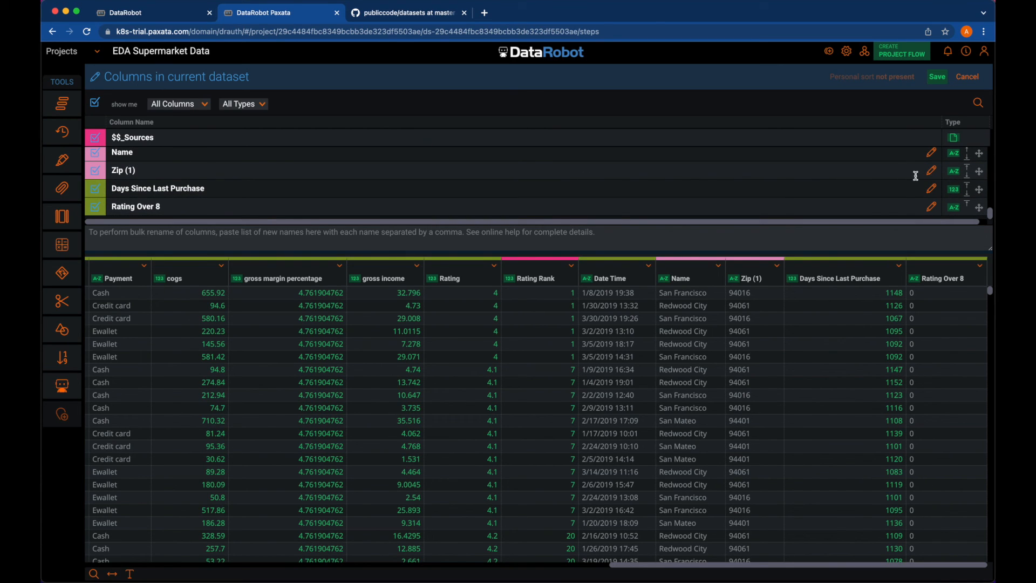
left_click(934, 173)
left_click(499, 172)
left_click(334, 163)
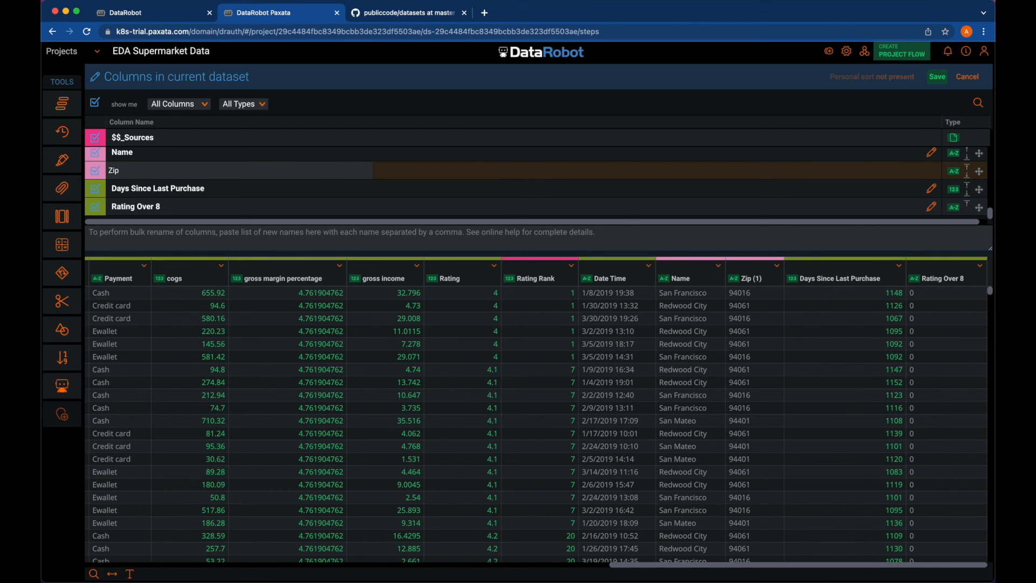
key("BackSpace")
key("BackSpace")
key("BackSpace")
type("Cod")
left_click(938, 77)
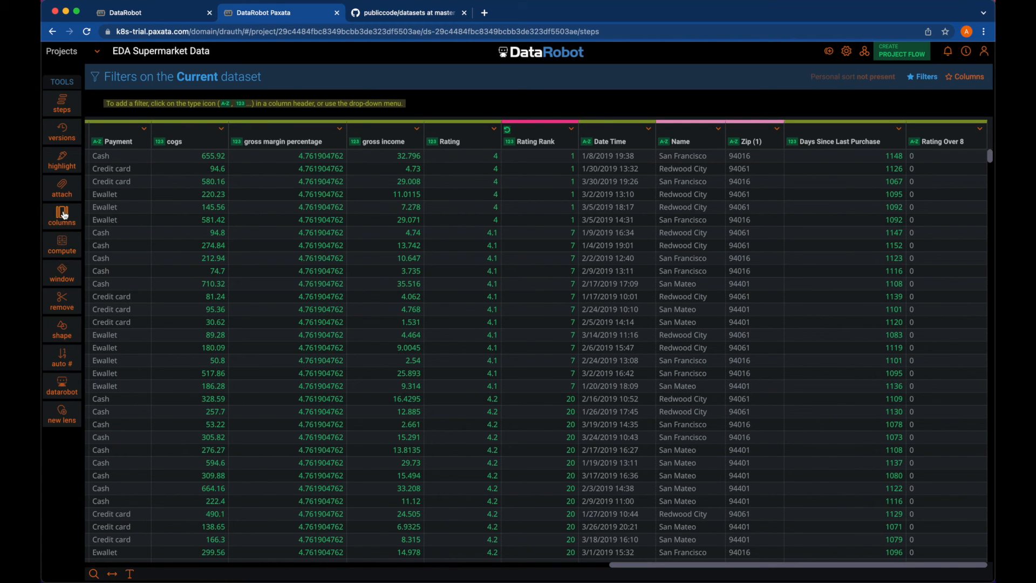
Turn on range highlighting and look over the bars in the dataset's numeric columns.
mouse_move(65, 160)
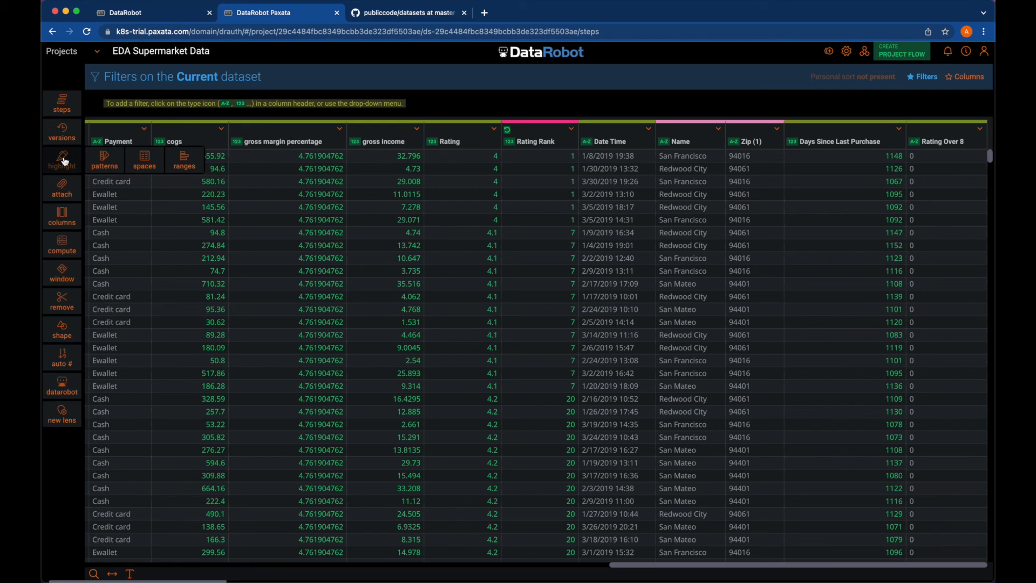
left_click(189, 162)
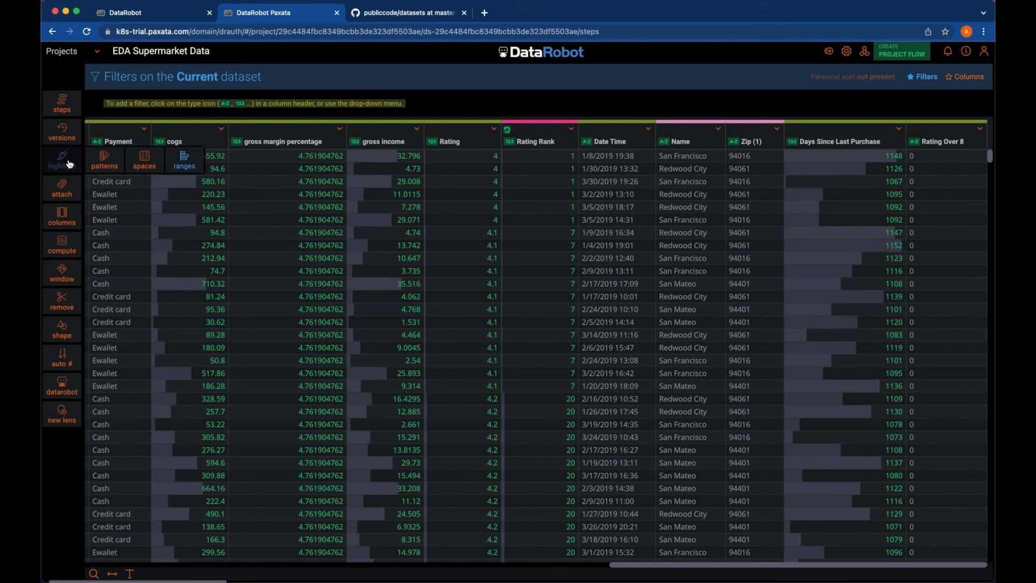
scroll(419, 273, "down", 5)
scroll(419, 273, "up", 5)
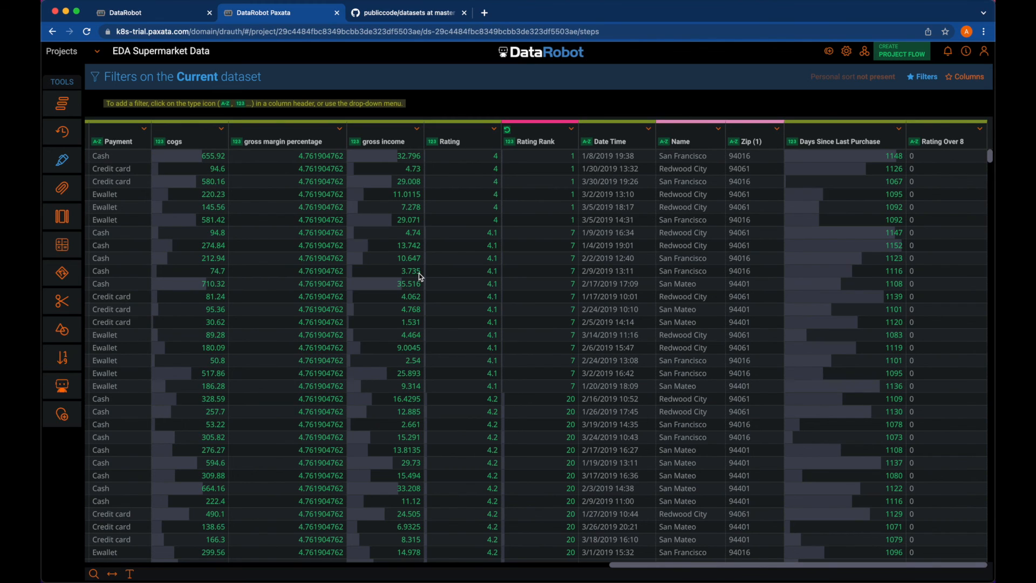
Highlight the spaces in the dataset's values and turn range highlighting off.
mouse_move(64, 161)
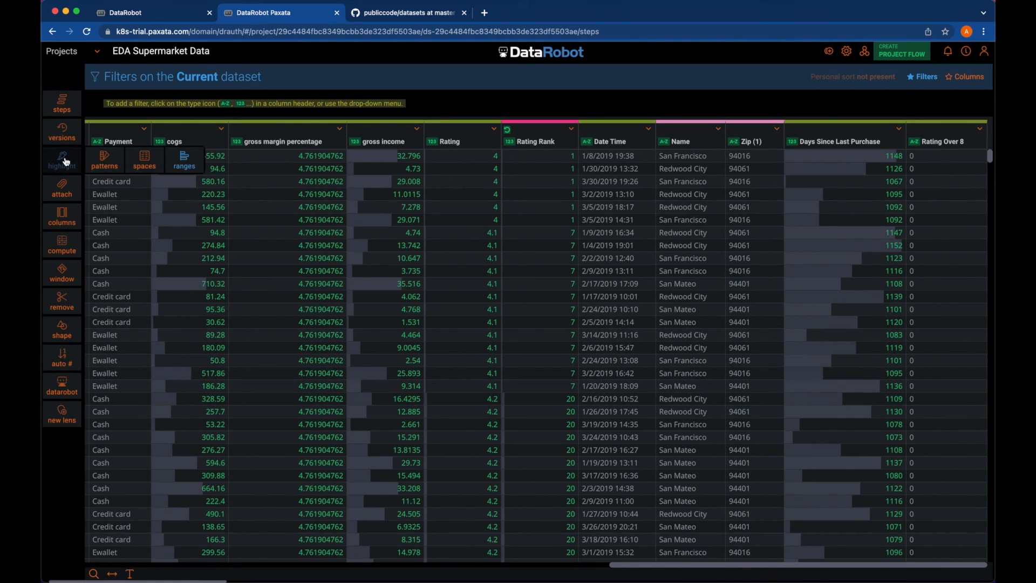
left_click(144, 161)
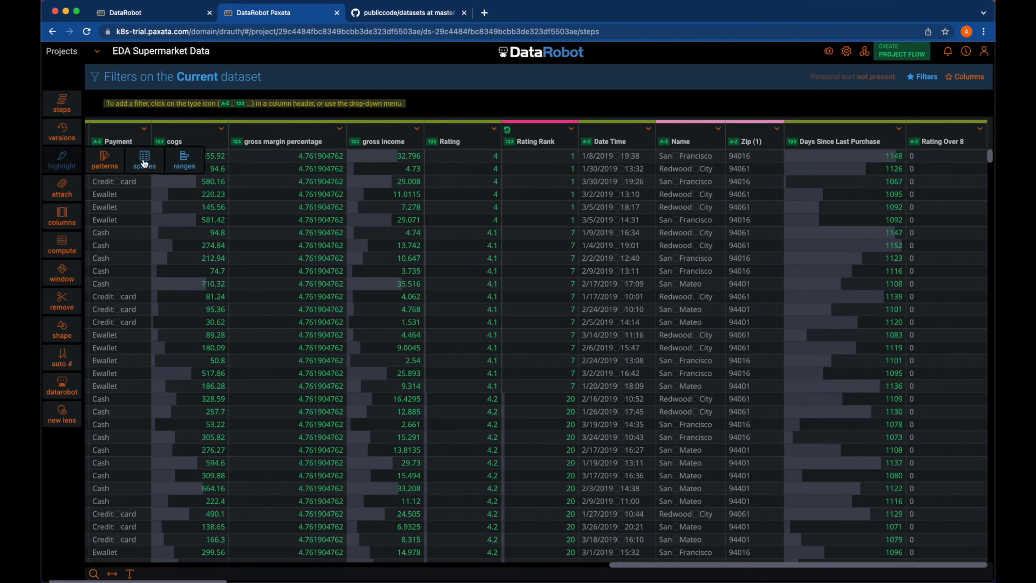
left_click(182, 163)
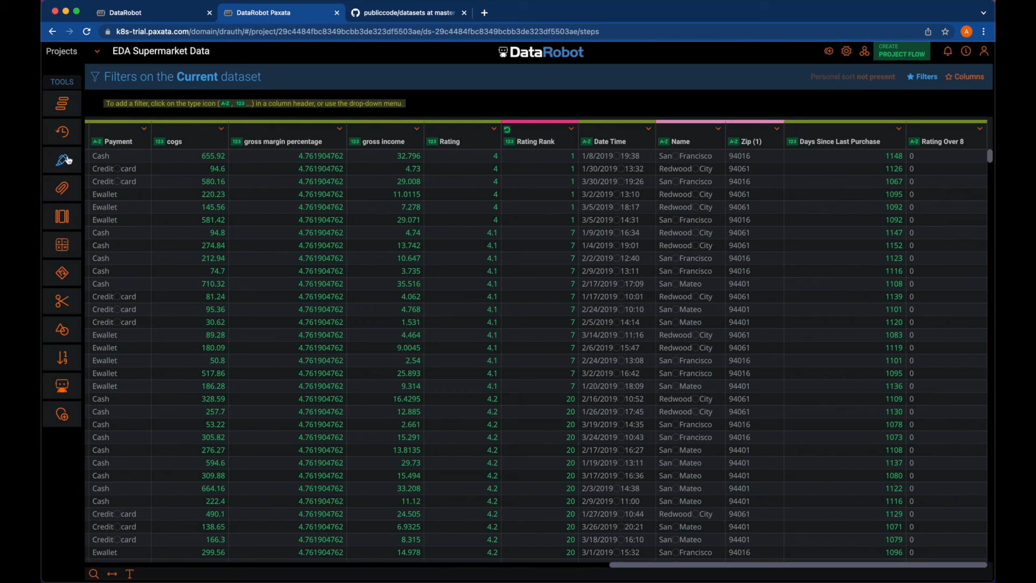
Highlight the value patterns across the dataset's columns, look them over, and turn pattern highlighting off.
mouse_move(69, 160)
left_click(105, 160)
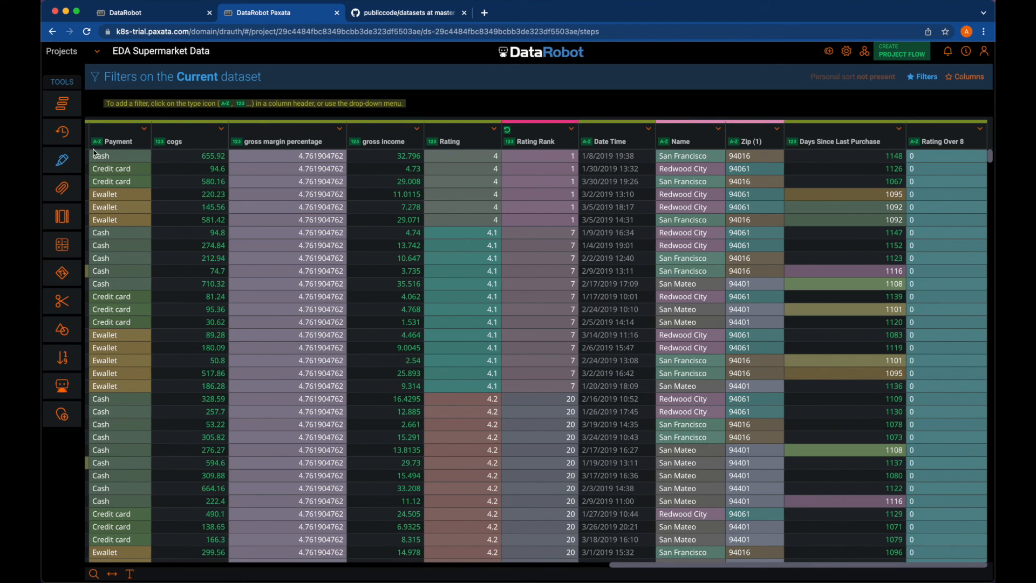
mouse_move(63, 161)
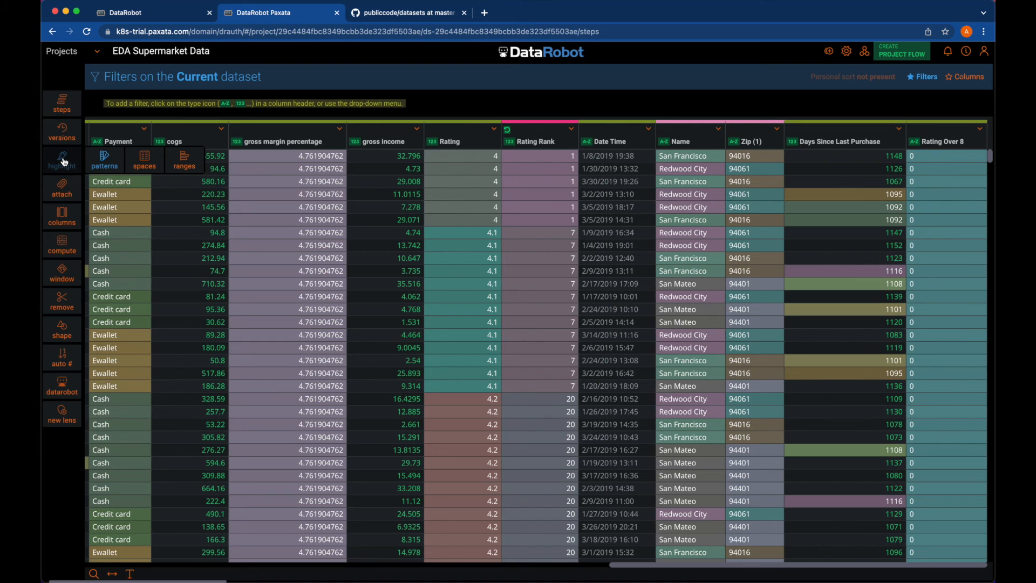
left_click(105, 164)
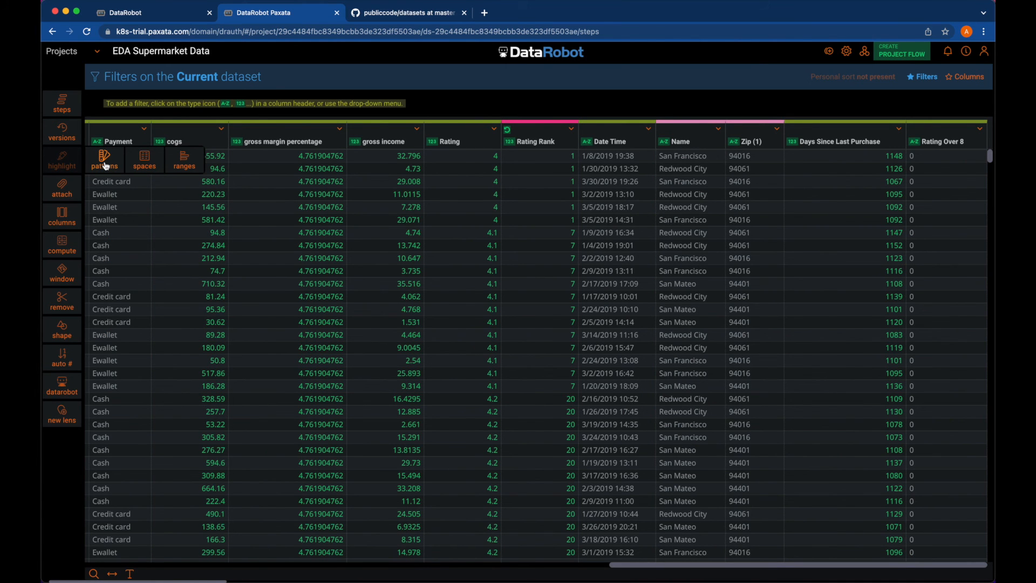
Look through the project's version history from the latest version down to the earliest ones, and close it.
left_click(65, 132)
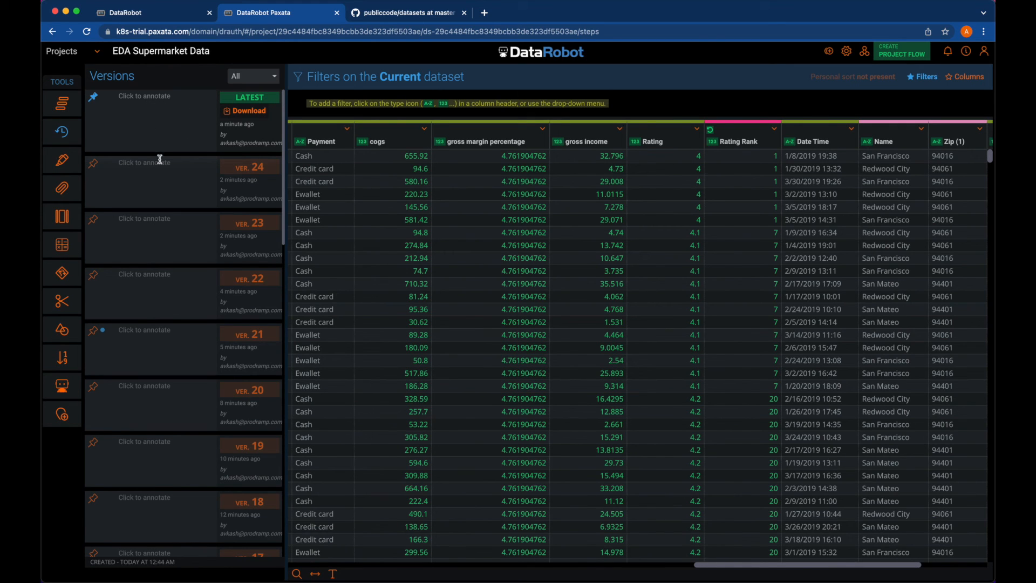
scroll(254, 178, "down", 10)
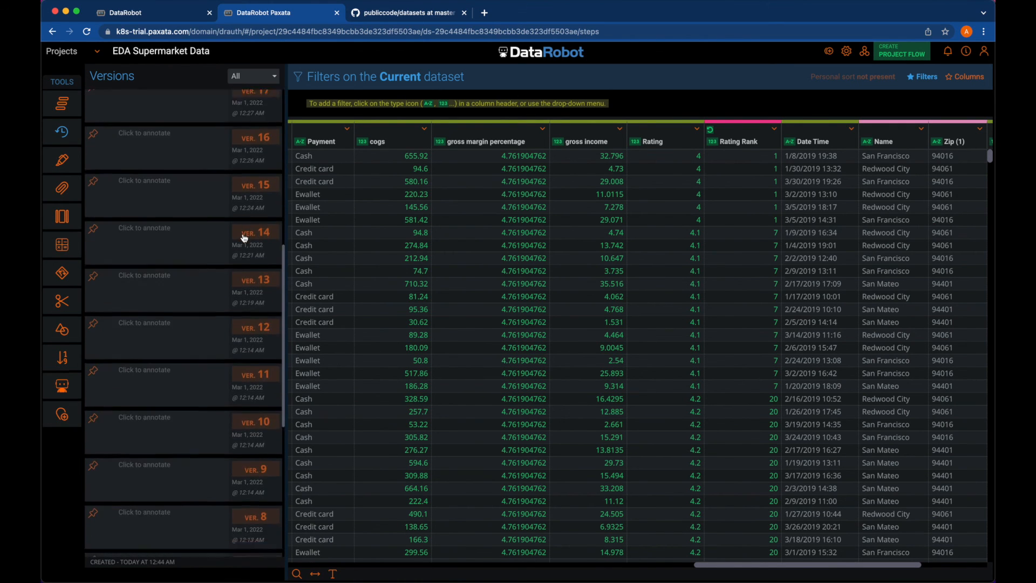
scroll(244, 238, "down", 3)
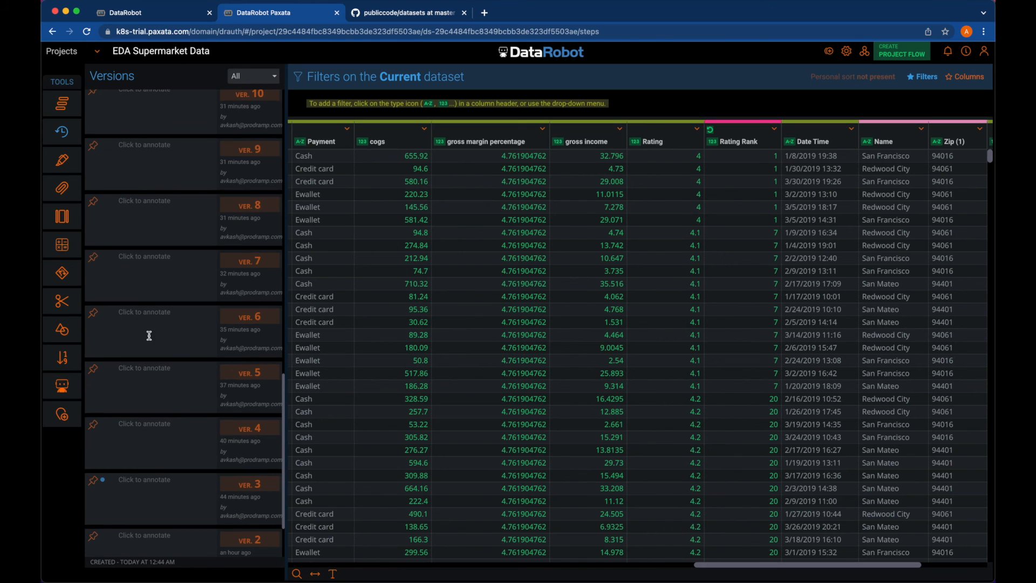
scroll(149, 147, "up", 5)
scroll(150, 148, "up", 6)
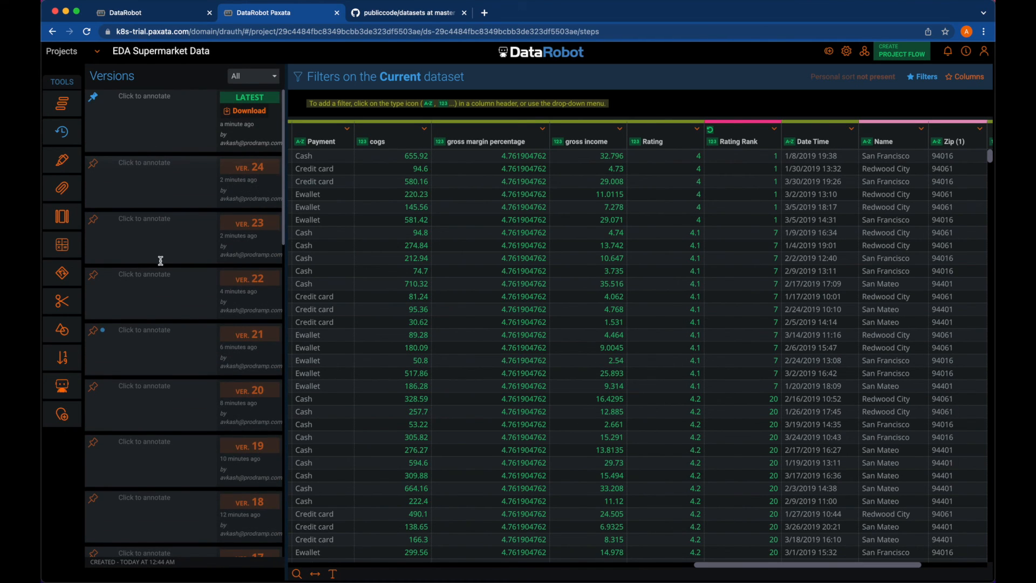
scroll(160, 261, "down", 8)
scroll(161, 260, "down", 4)
scroll(157, 257, "up", 12)
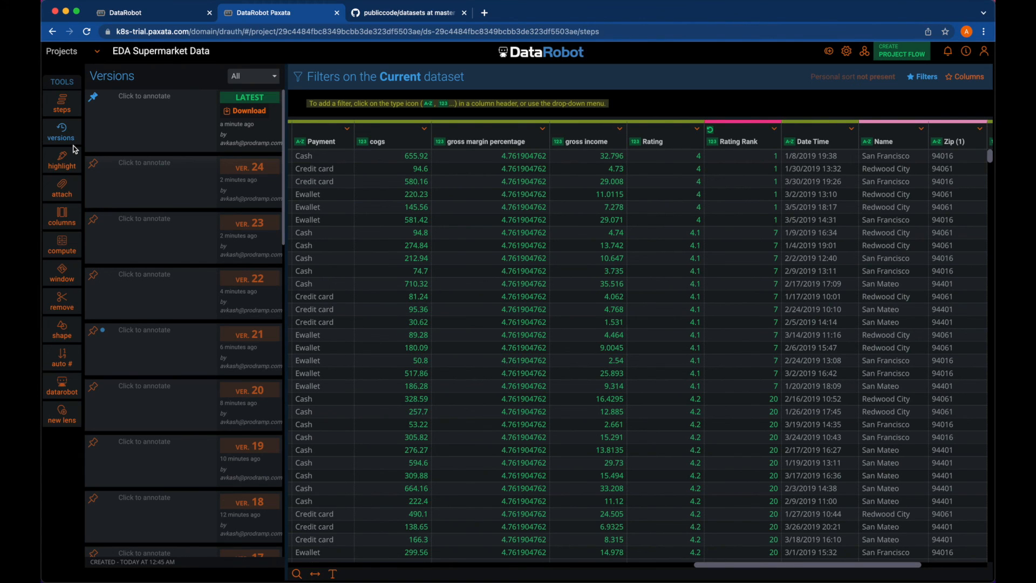
left_click(62, 131)
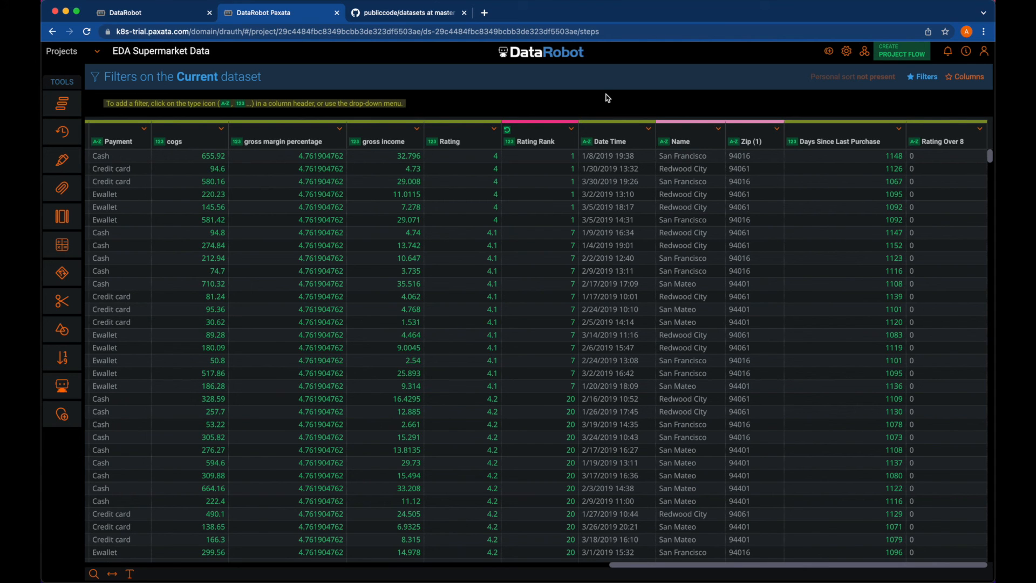
Add a lens named "Final Supermarket Data" on the latest project step, save it, and publish its AnswerSet.
left_click(64, 414)
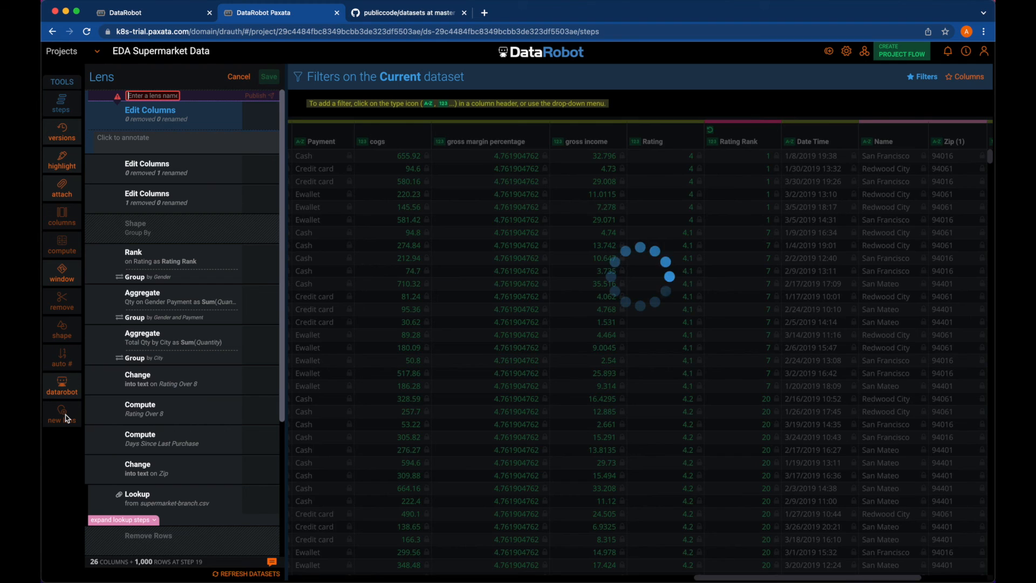
type("Final Superm")
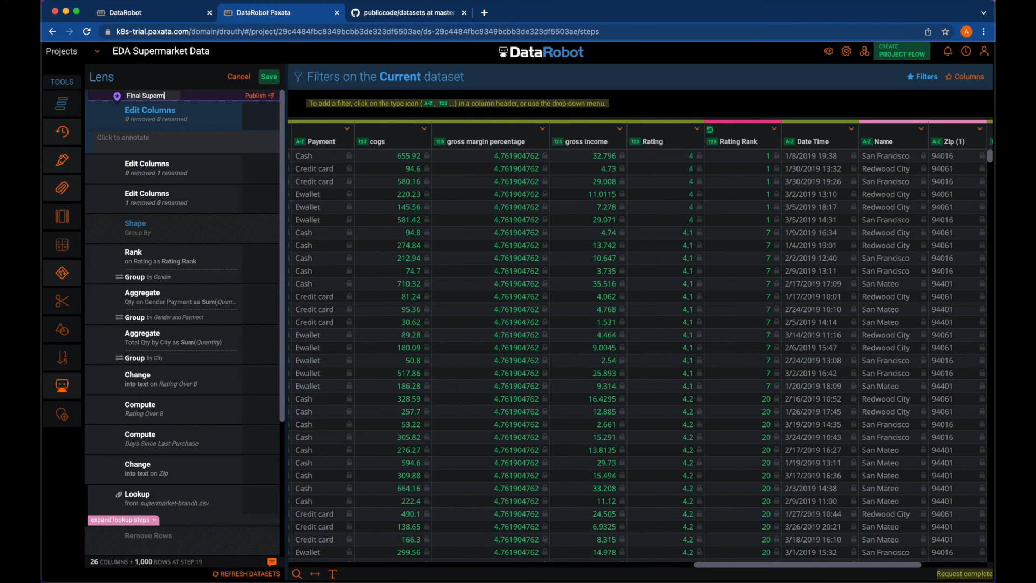
type("akr")
key("BackSpace")
type("rket Data")
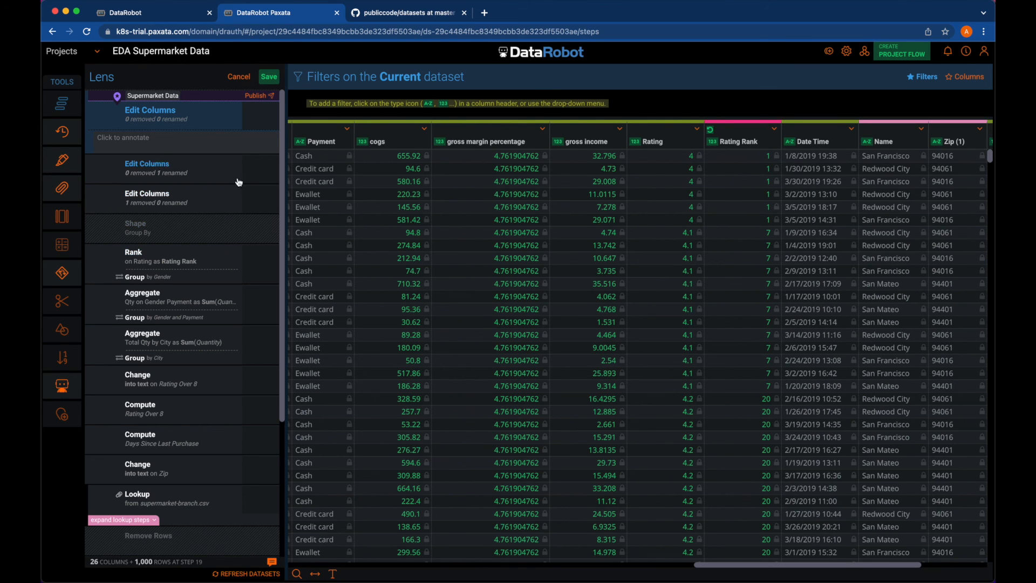
left_click(171, 114)
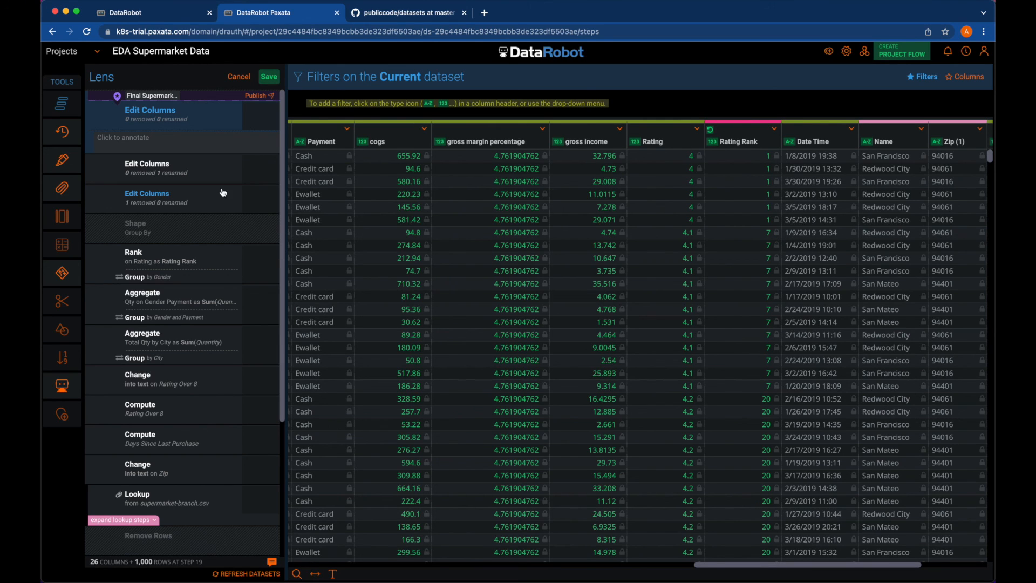
left_click(268, 77)
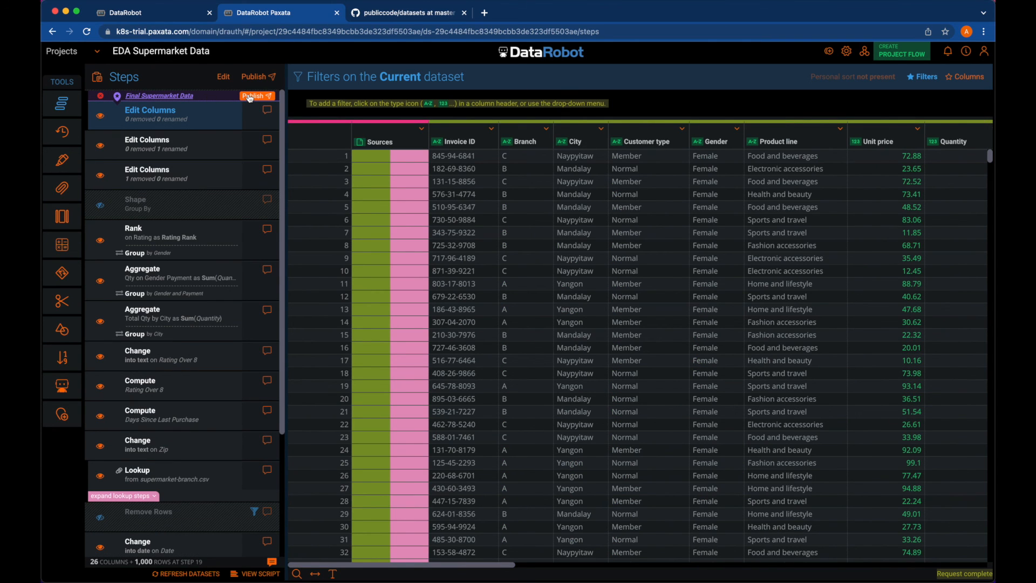
left_click(254, 98)
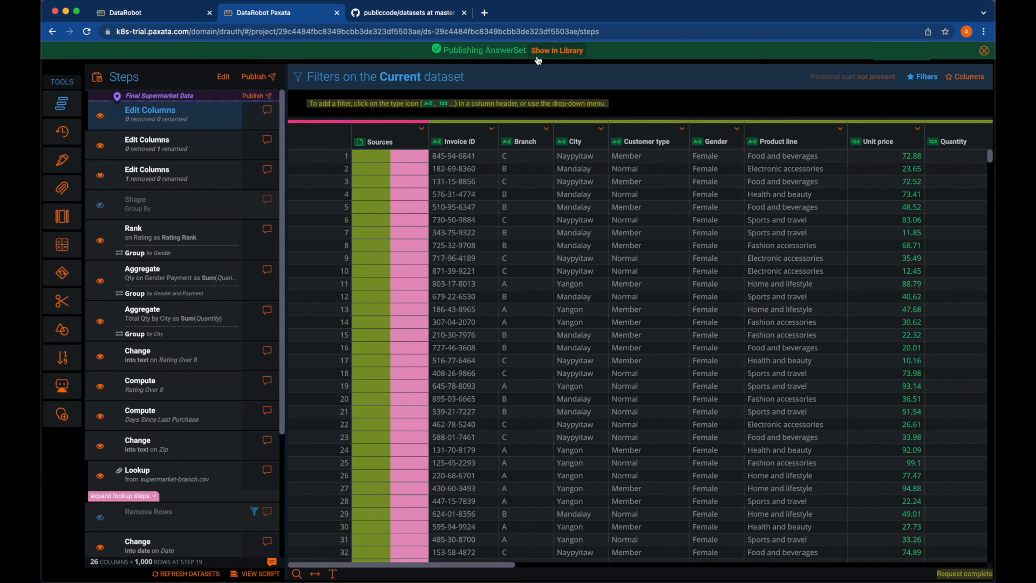
Show the published AnswerSet in the library and set up a local download export of EDA Supermarket Data (Final Supermarket Data).
left_click(566, 51)
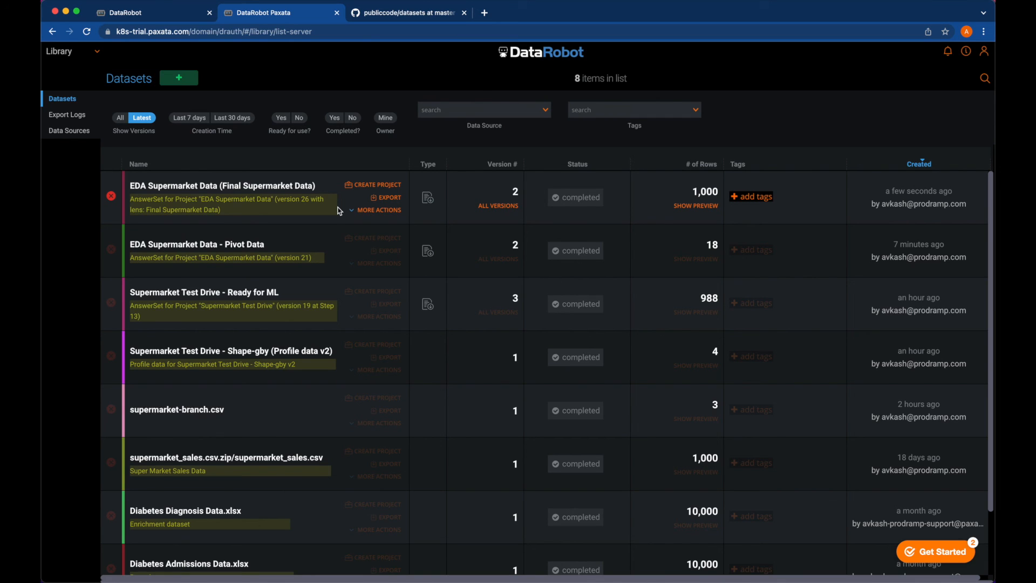
left_click(387, 197)
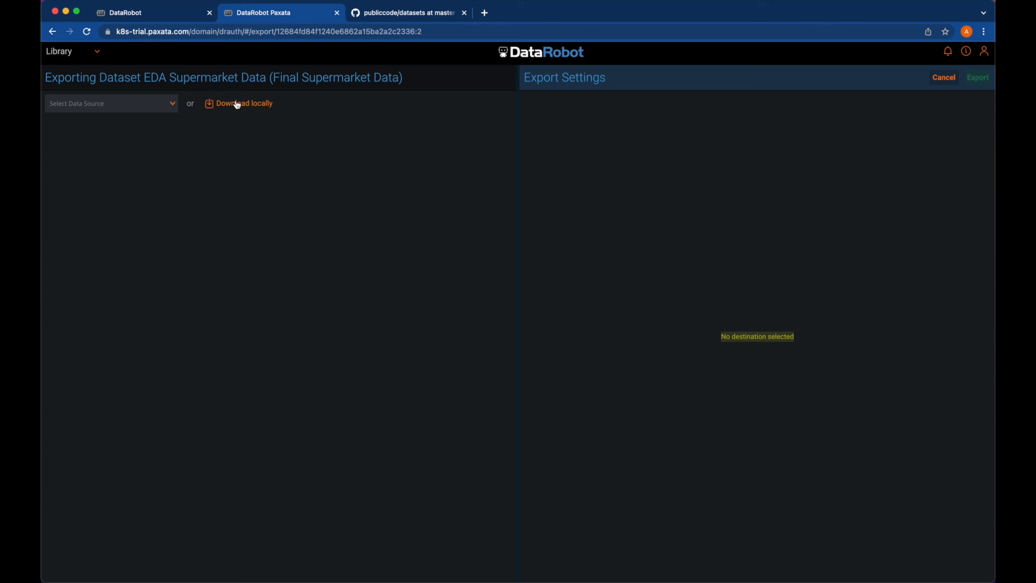
left_click(173, 103)
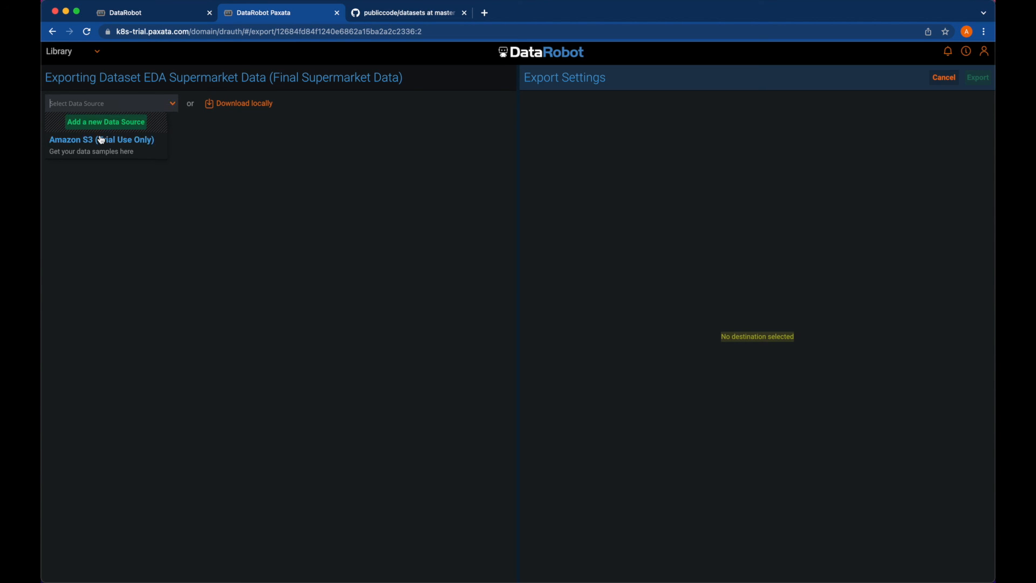
left_click(235, 105)
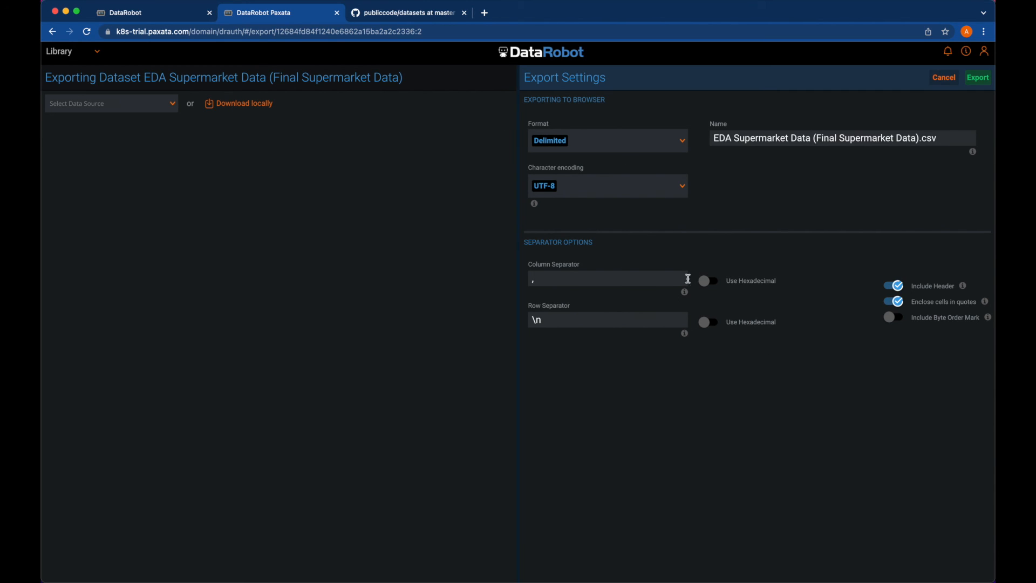
Rename the export file as "Final Supermarket Data.csv" and export it as delimited UTF-8.
left_click_drag(816, 139, 704, 141)
key("BackSpace")
key("Delete")
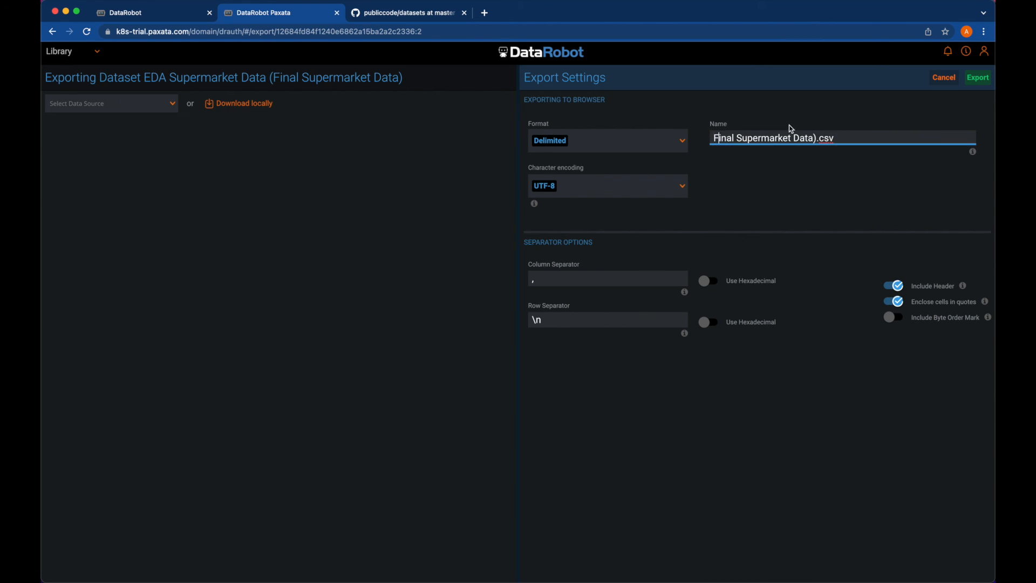
left_click(810, 141)
key("Delete")
left_click(978, 77)
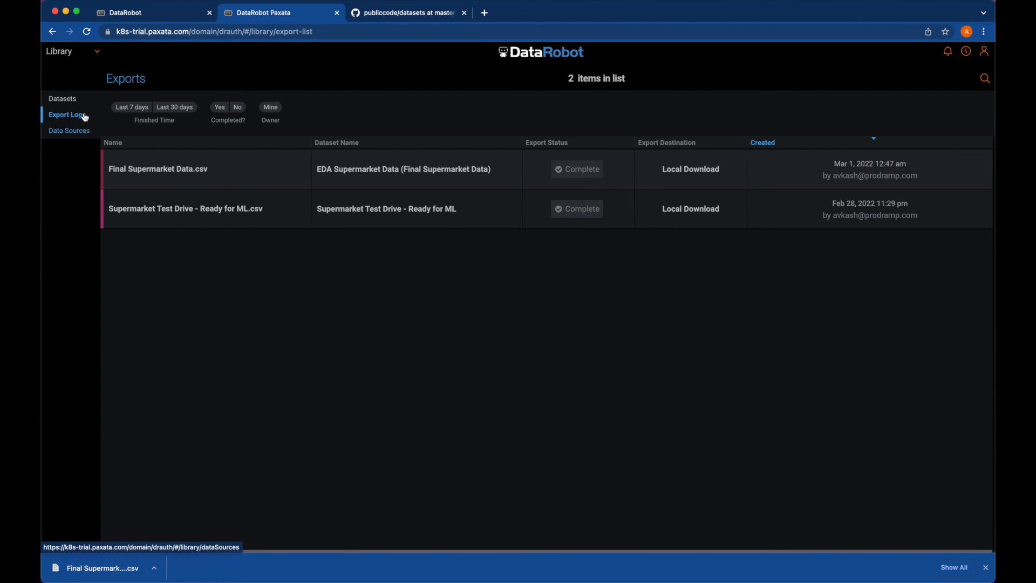
Check the library's dataset list and reopen the EDA Supermarket Data project from the projects list.
left_click(69, 51)
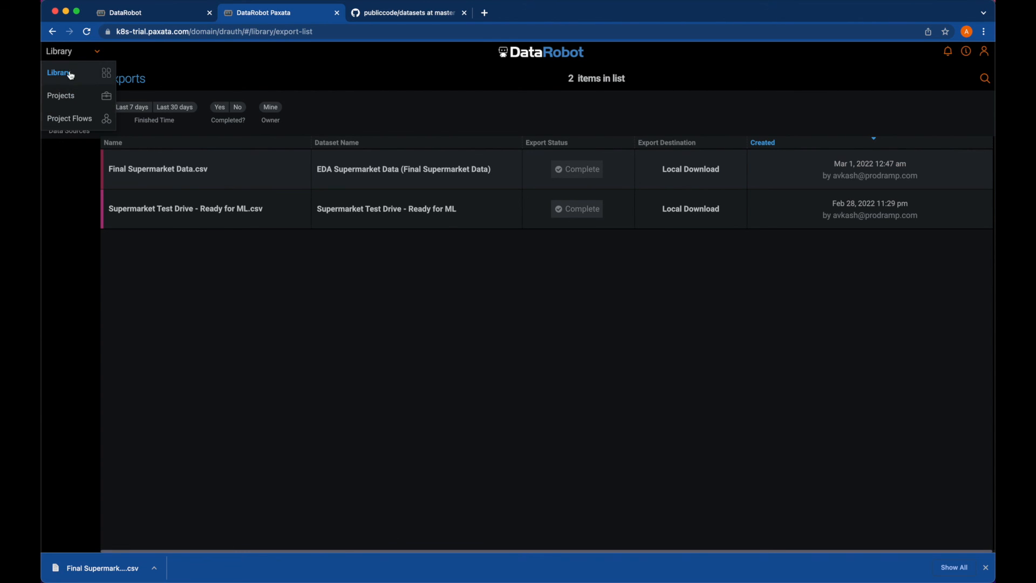
left_click(71, 74)
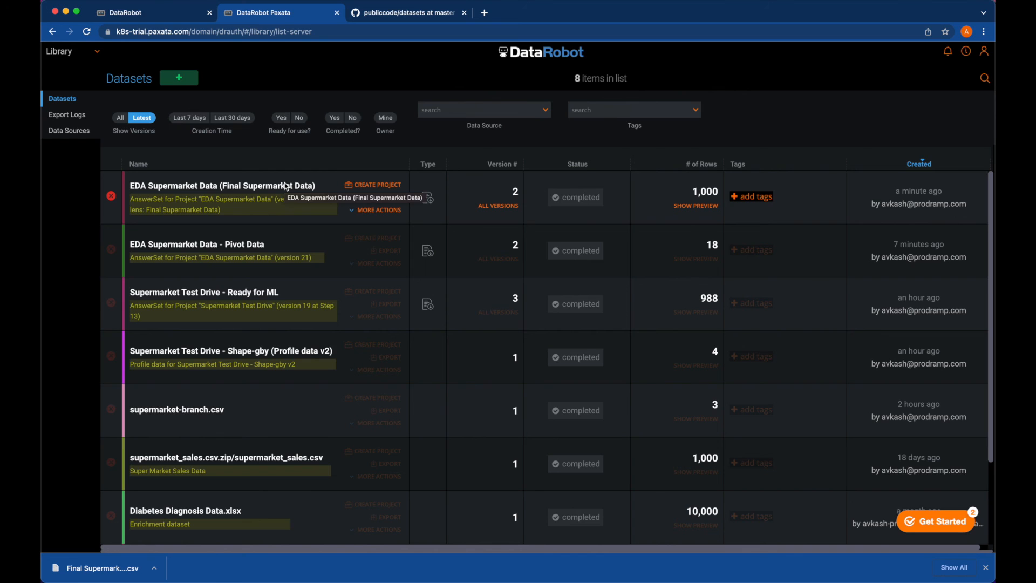
left_click(90, 53)
left_click(63, 95)
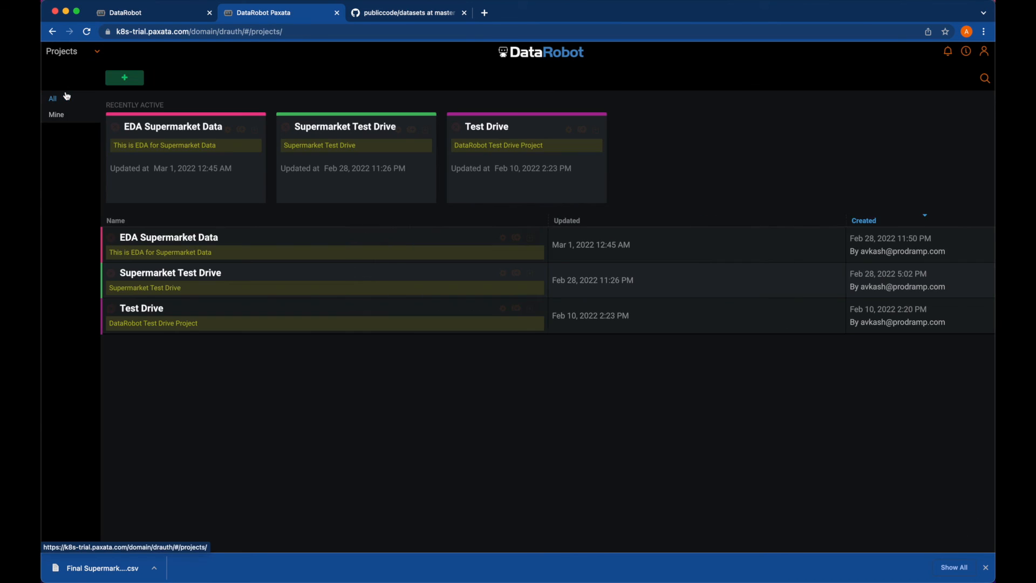
left_click(197, 135)
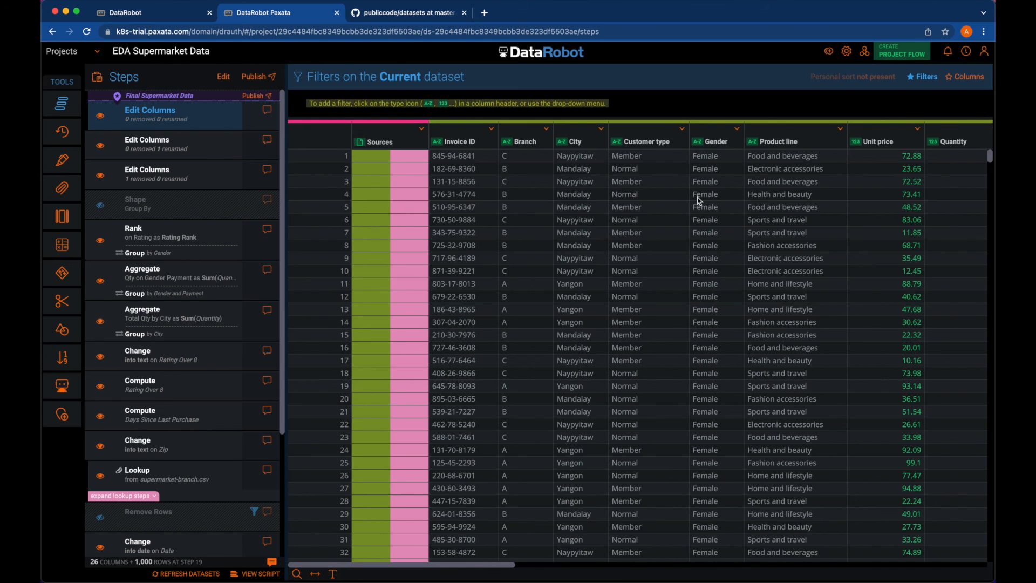
Add a window Rank on gross income as a new column named "Income Rank", grouped by Gender.
scroll(761, 229, "right", 9)
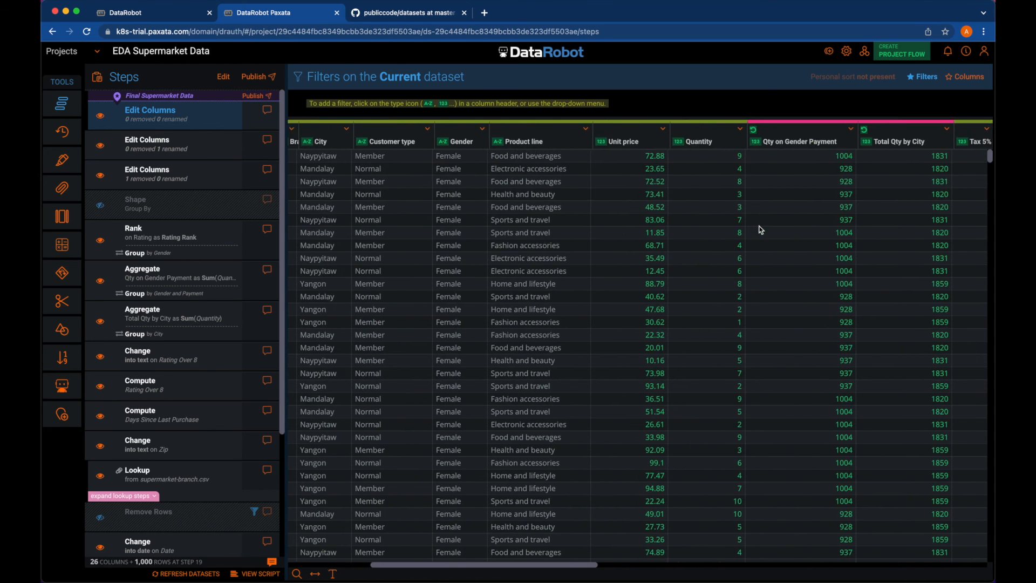
scroll(761, 229, "right", 14)
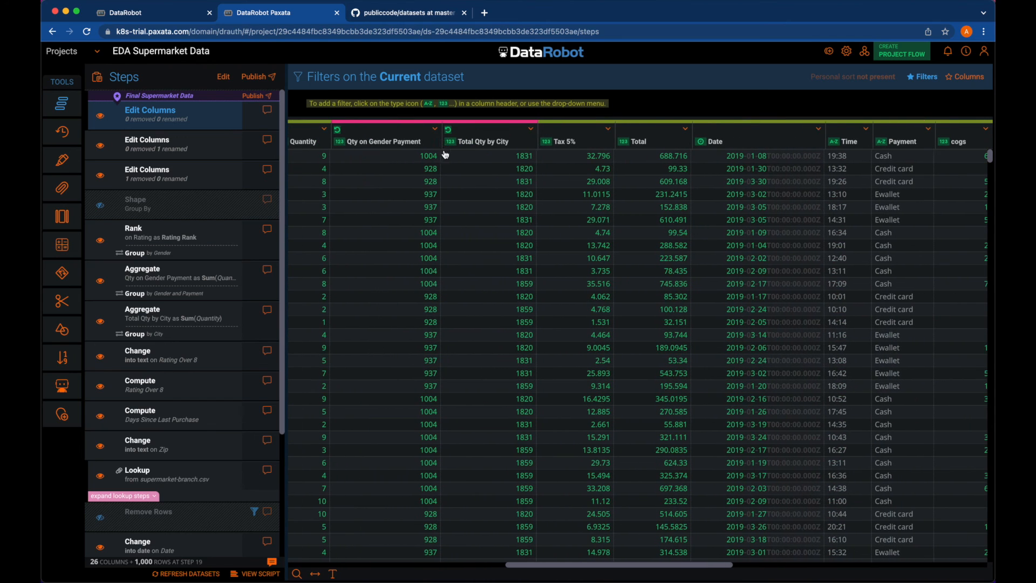
mouse_move(52, 279)
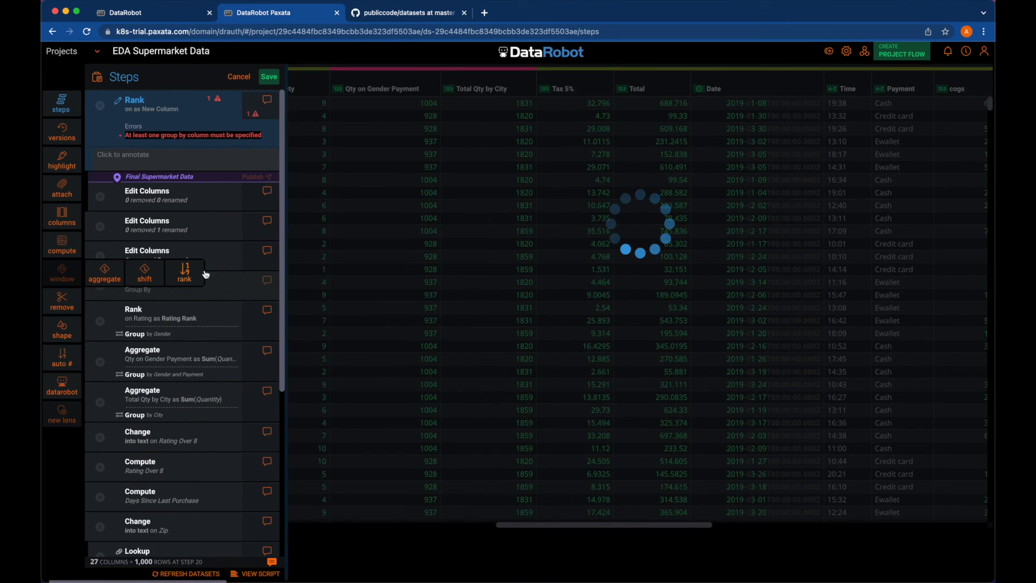
scroll(487, 236, "left", 5)
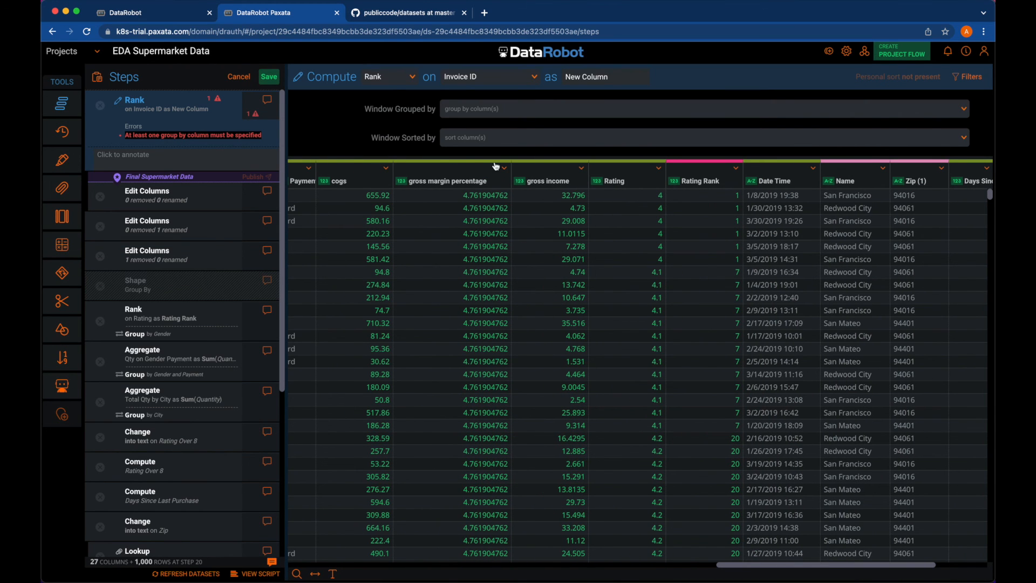
left_click(473, 82)
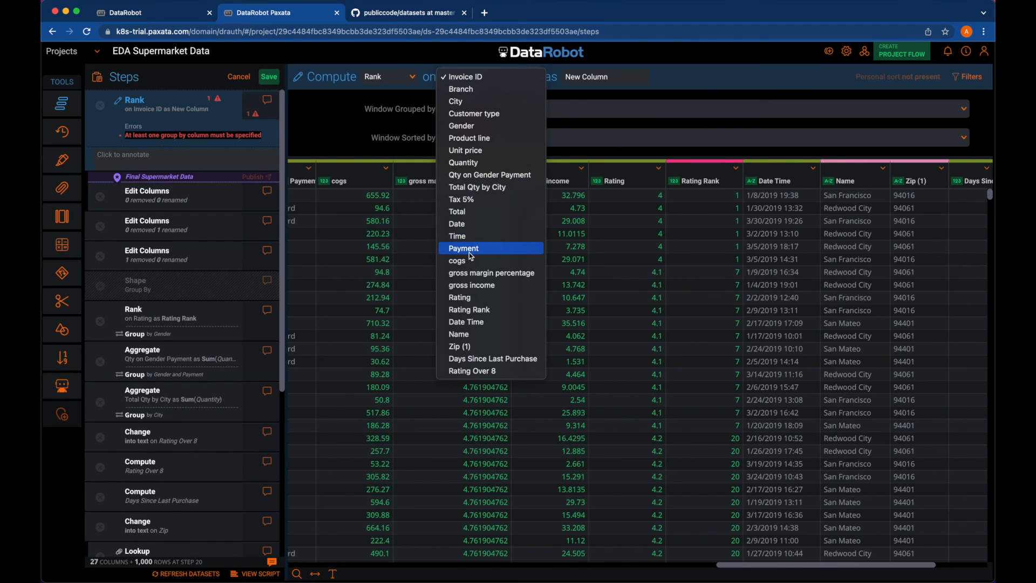
left_click(467, 286)
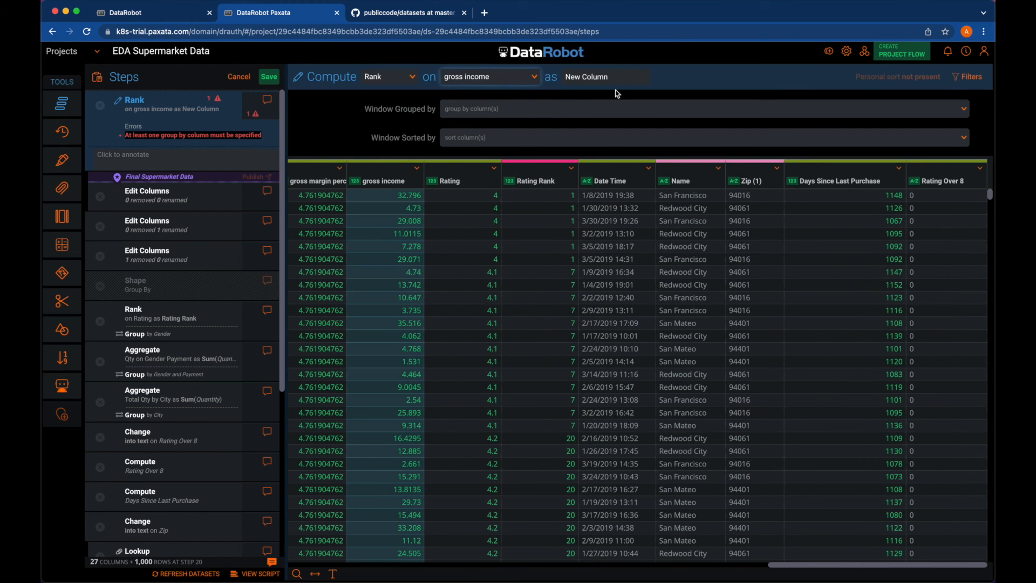
left_click(564, 79)
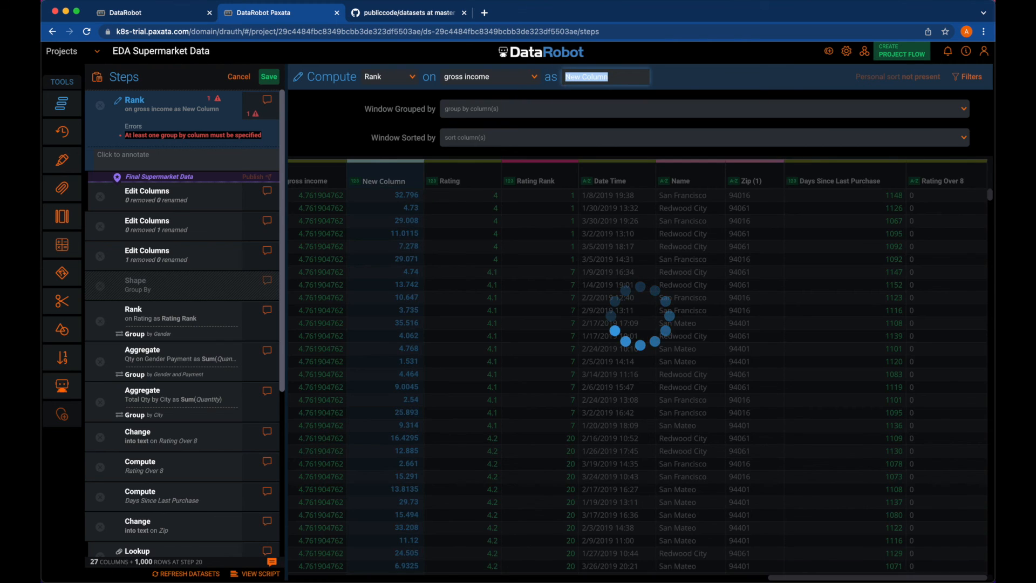
type("Income Rank")
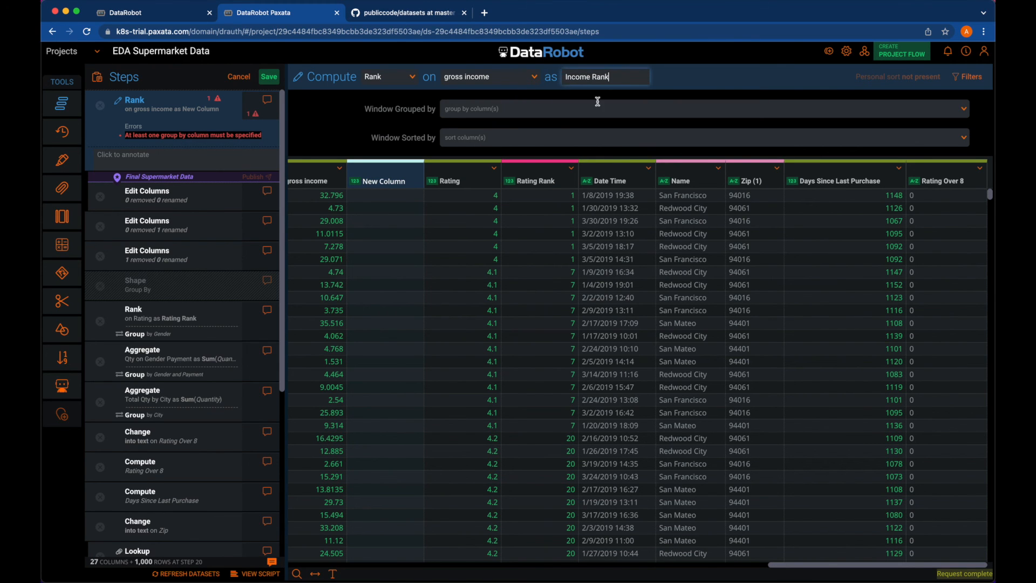
left_click(493, 110)
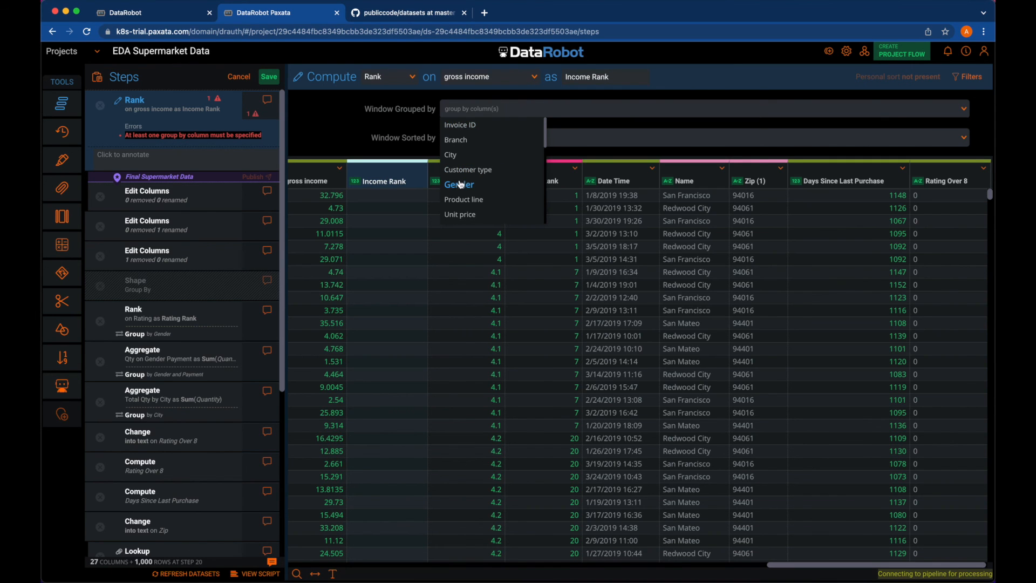
left_click(459, 184)
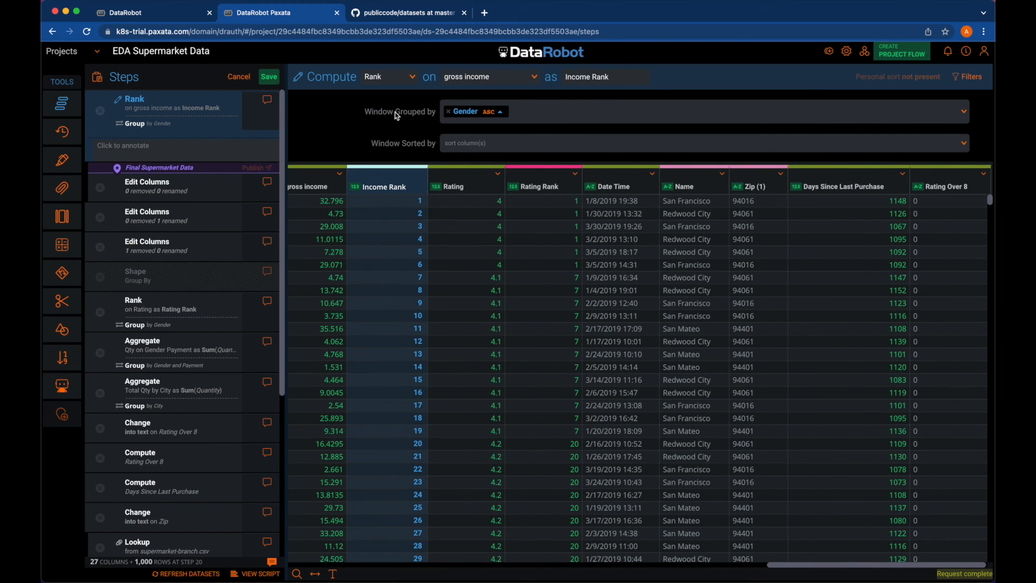
Save the Income Rank computation and add a lens named "Best Supermarket data" at that step.
left_click(269, 77)
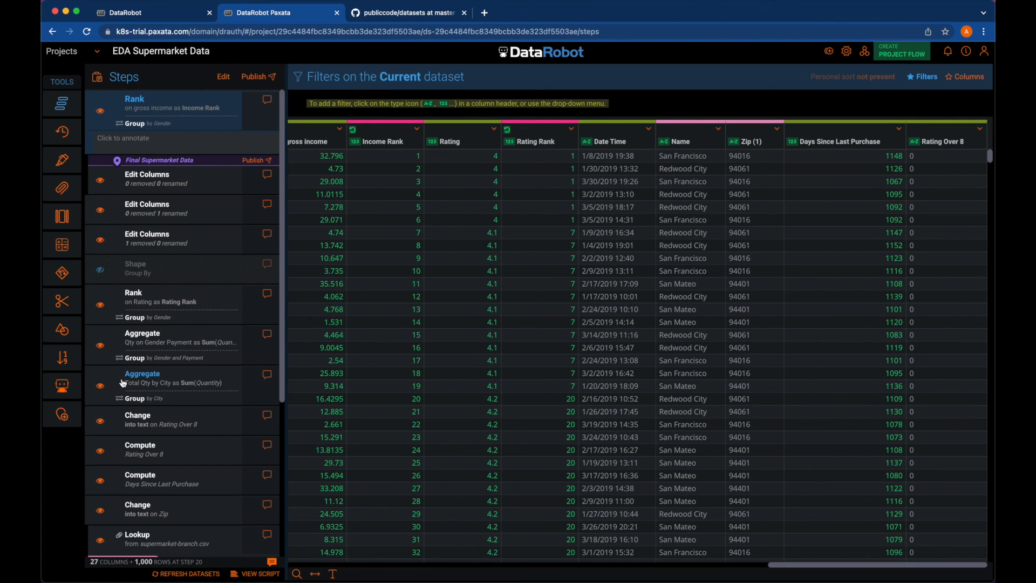
left_click(63, 414)
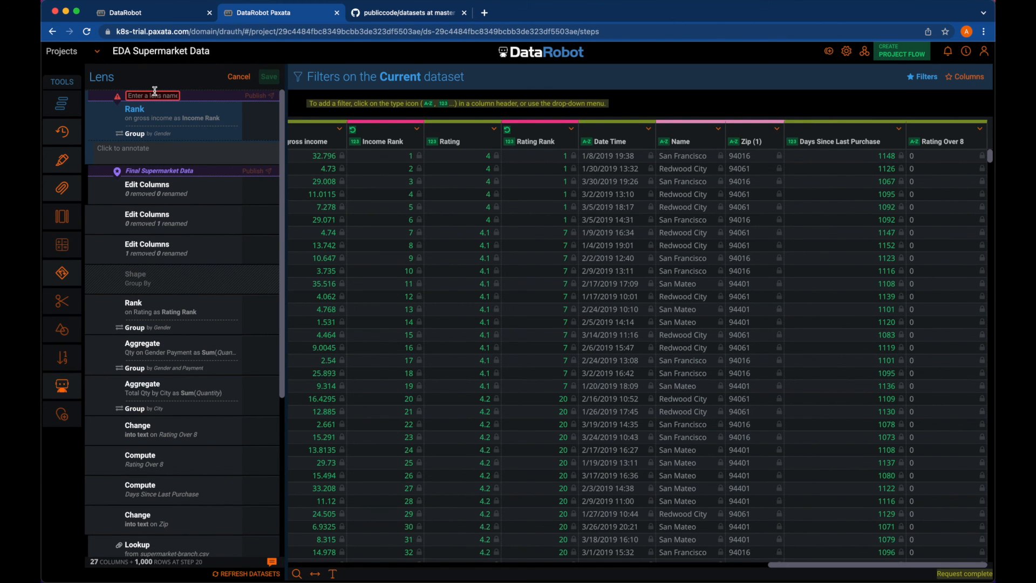
left_click(155, 95)
type("Supermarket data")
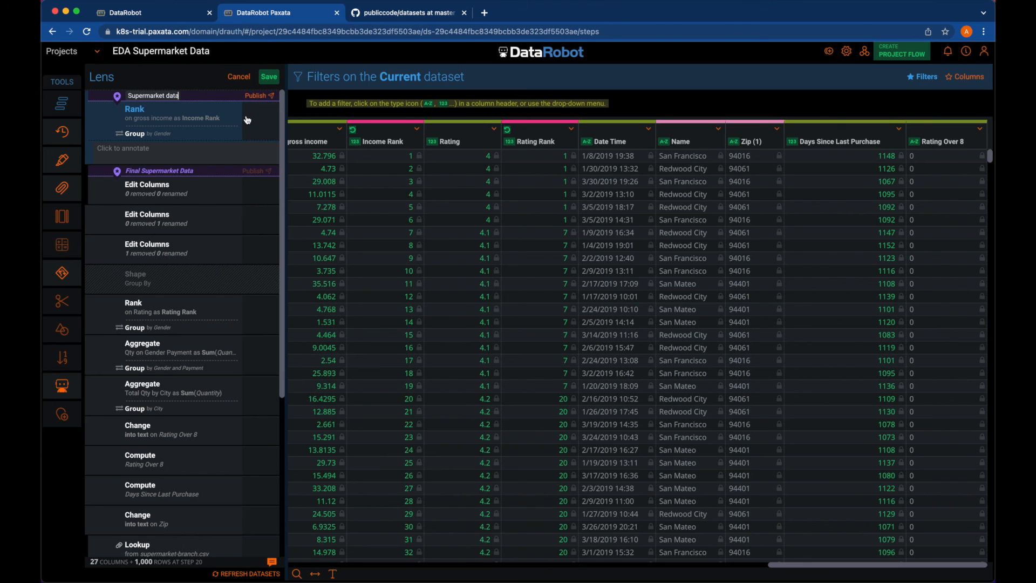
left_click(246, 128)
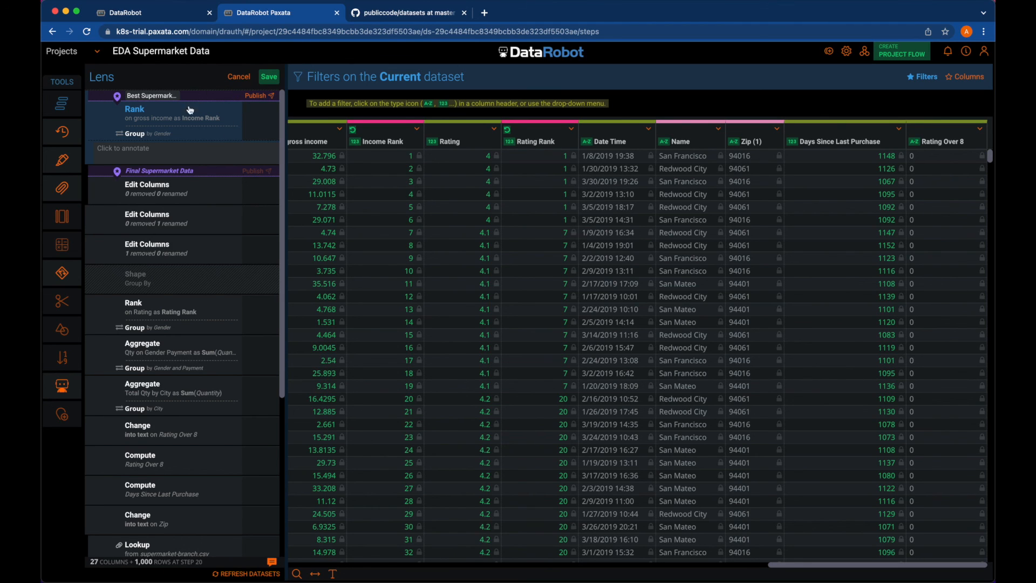
Save and publish the "Best Supermarket data" lens, and show its AnswerSet in the library's dataset list.
left_click(257, 96)
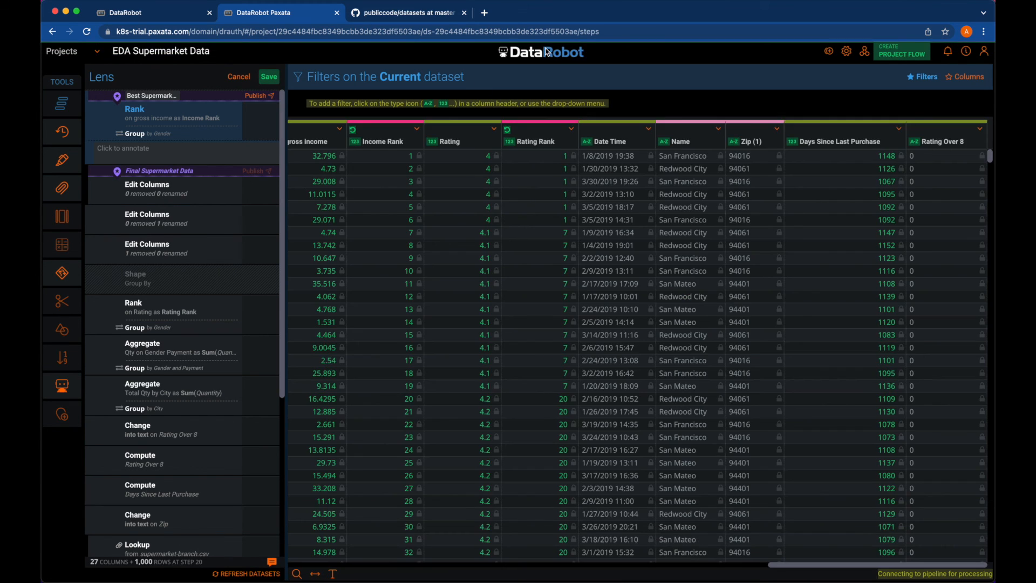
left_click(547, 52)
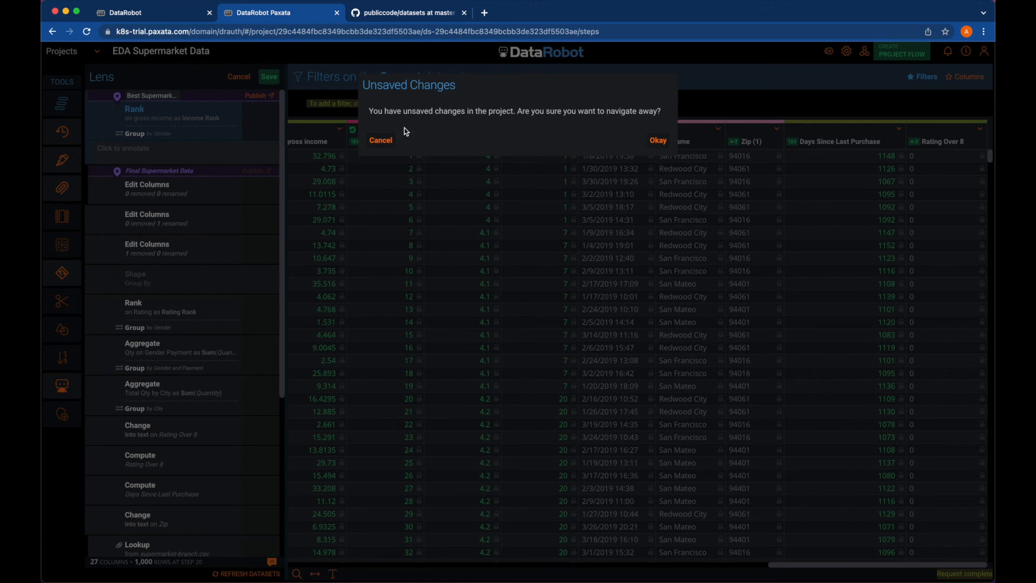
left_click(380, 141)
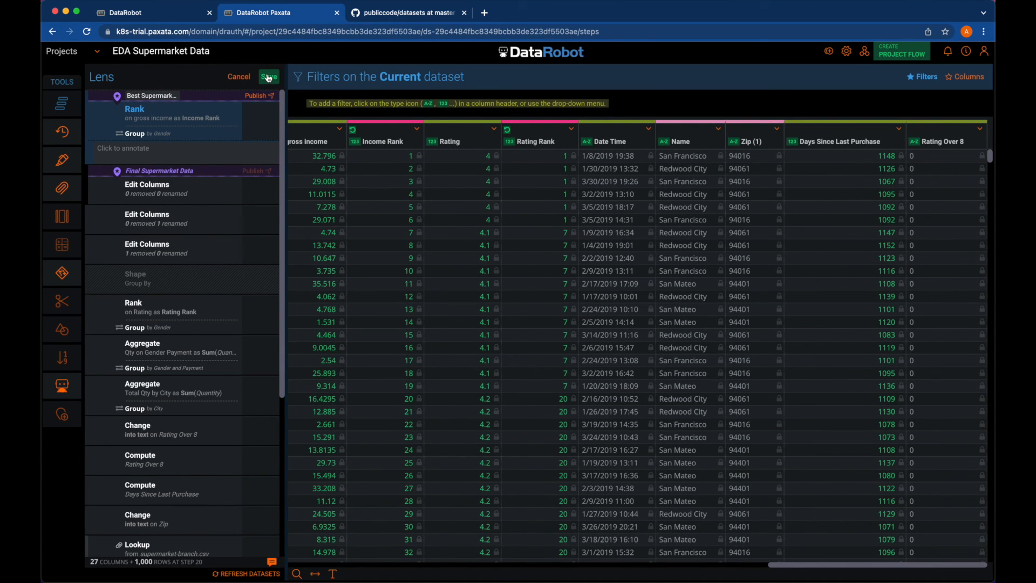
left_click(269, 77)
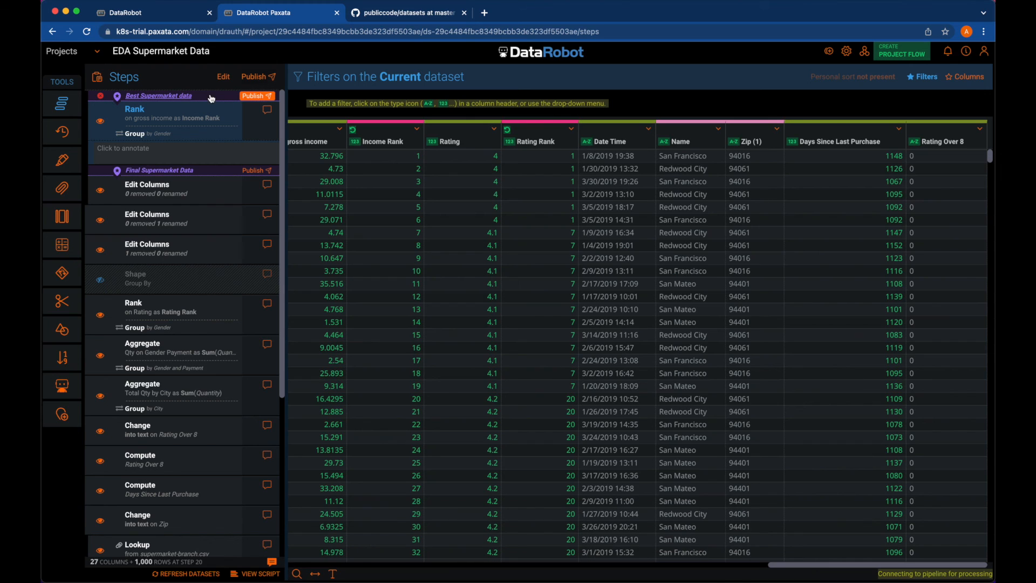
left_click(258, 96)
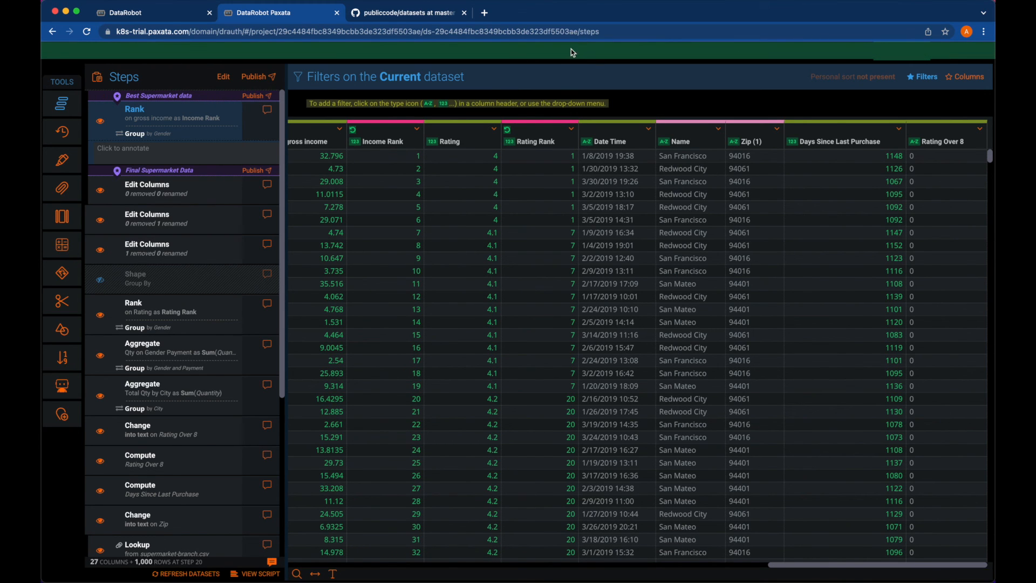
left_click(571, 50)
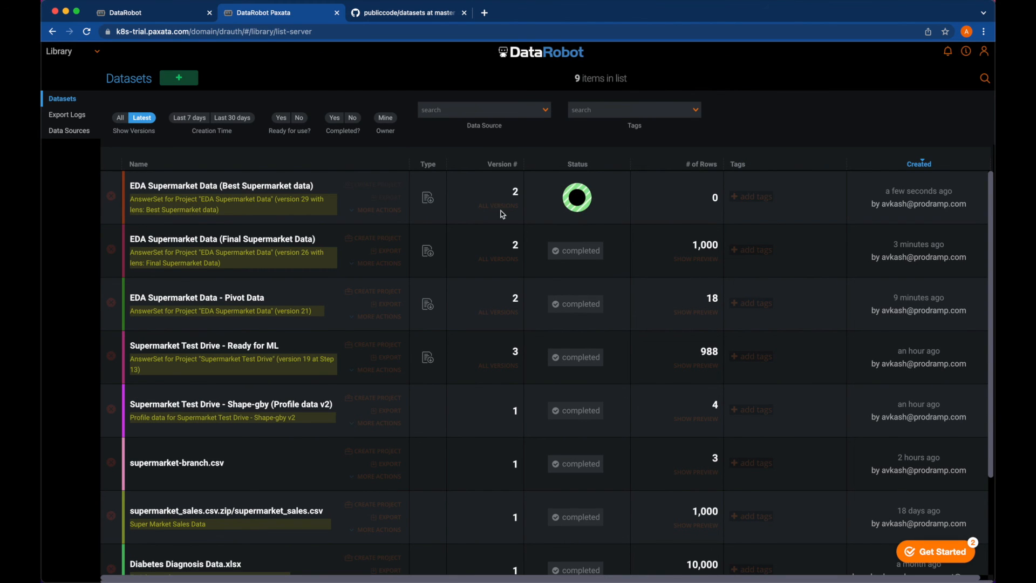